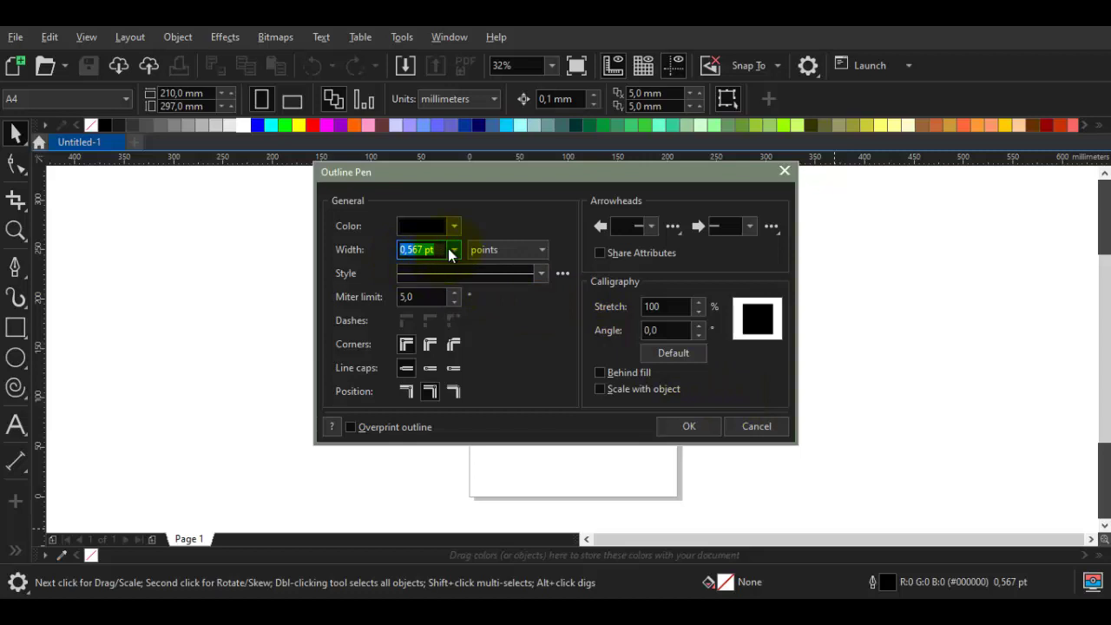
Step: Set the default outline width to 4.0 pt in the Outline Pen settings
click(452, 249)
click(414, 368)
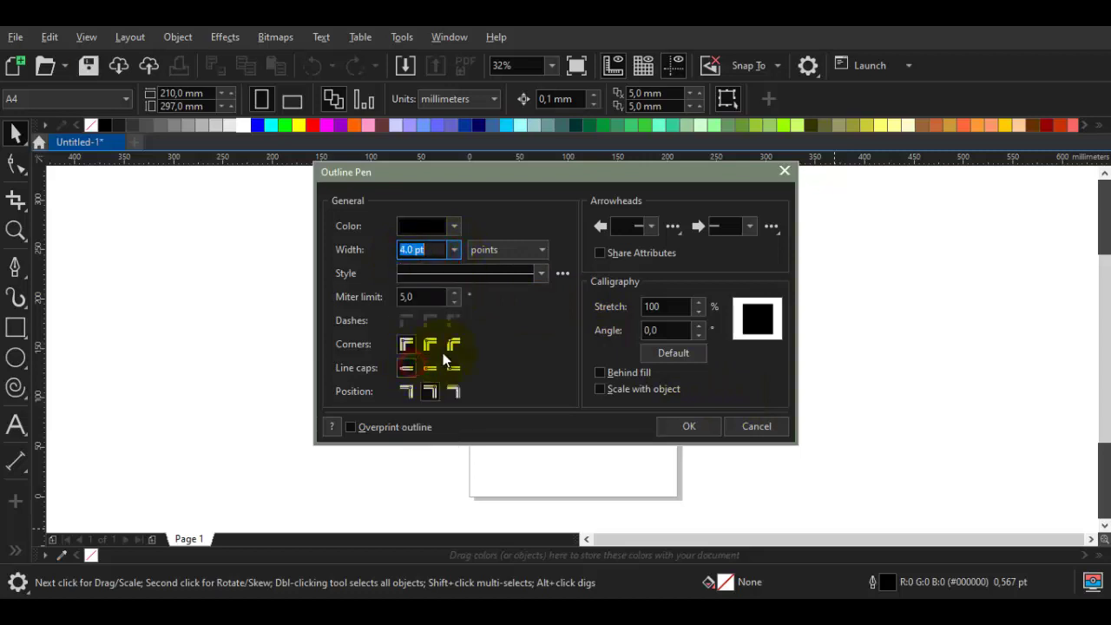
click(688, 427)
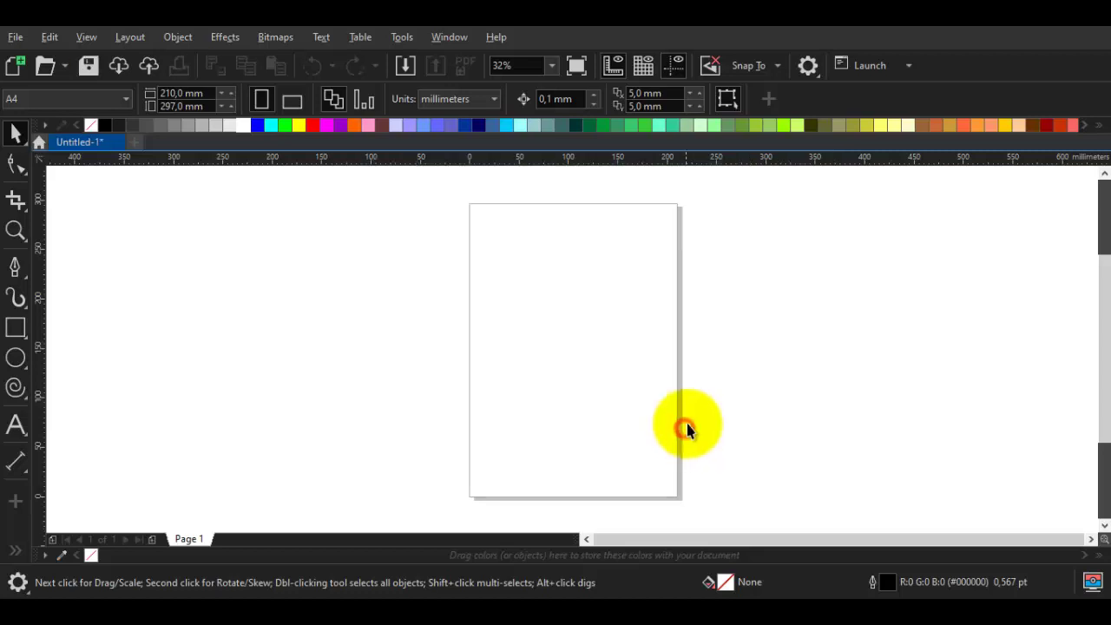
Step: Draw a three-sided polygon about 45 mm wide and 39 mm high near the middle of the page
scroll(539, 317, up, 3)
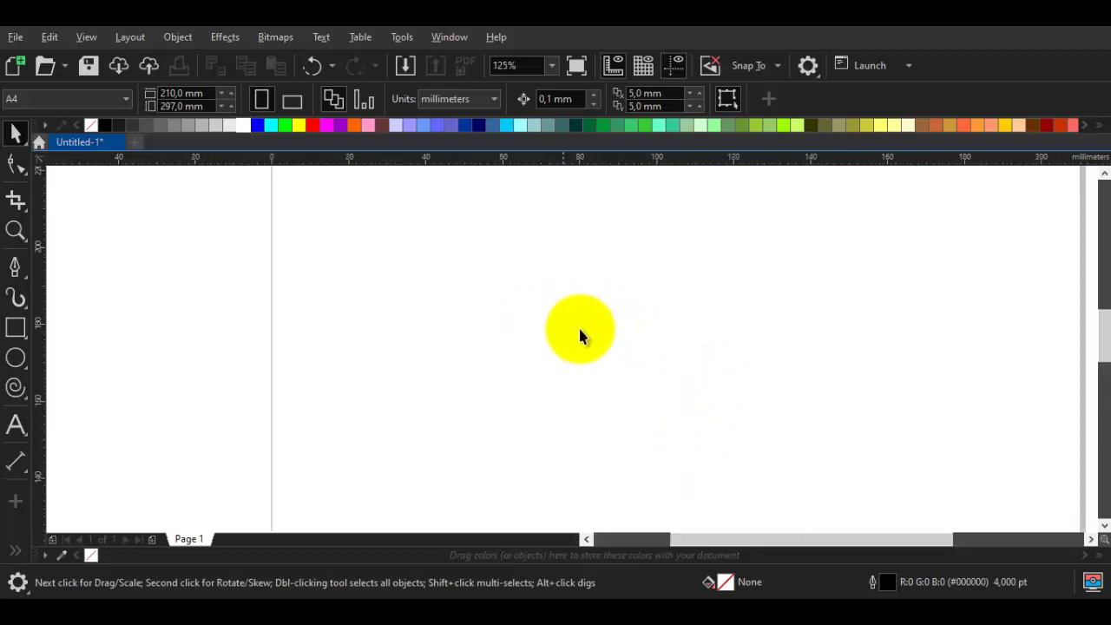
drag(578, 330, 409, 342)
scroll(408, 341, down, 1)
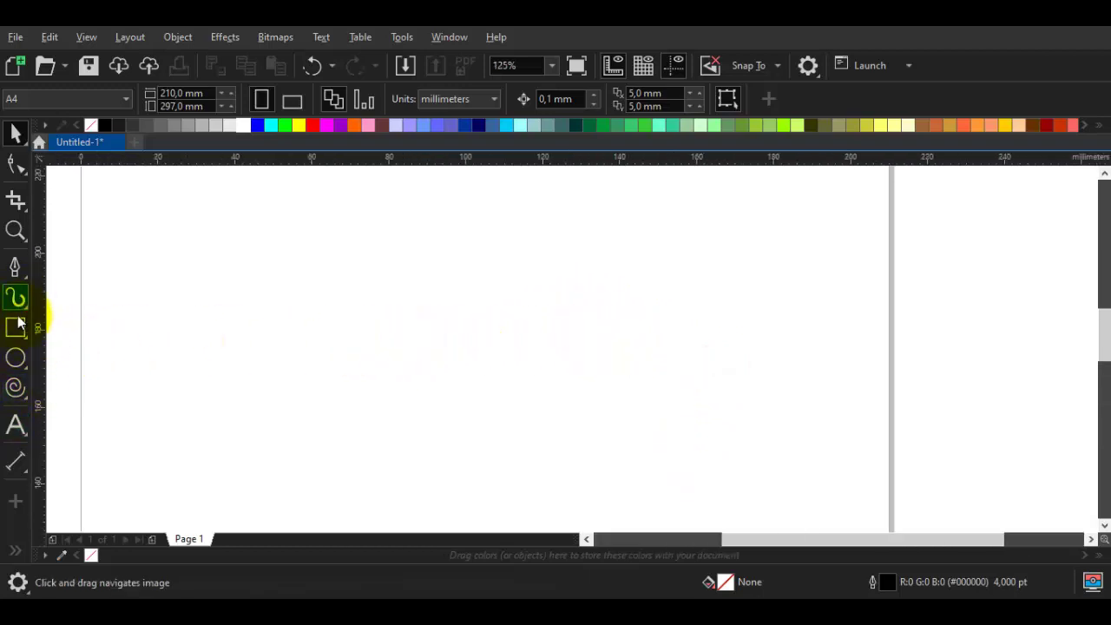
click(28, 405)
click(87, 388)
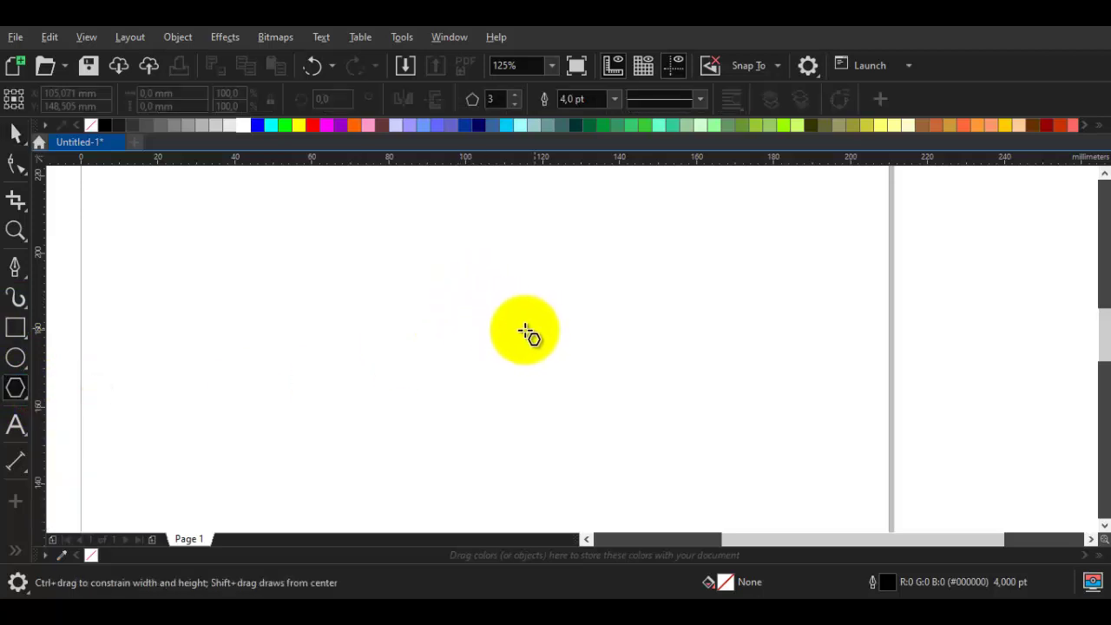
mouse_move(475, 312)
mouse_down()
mouse_move(558, 397)
mouse_move(567, 390)
mouse_up()
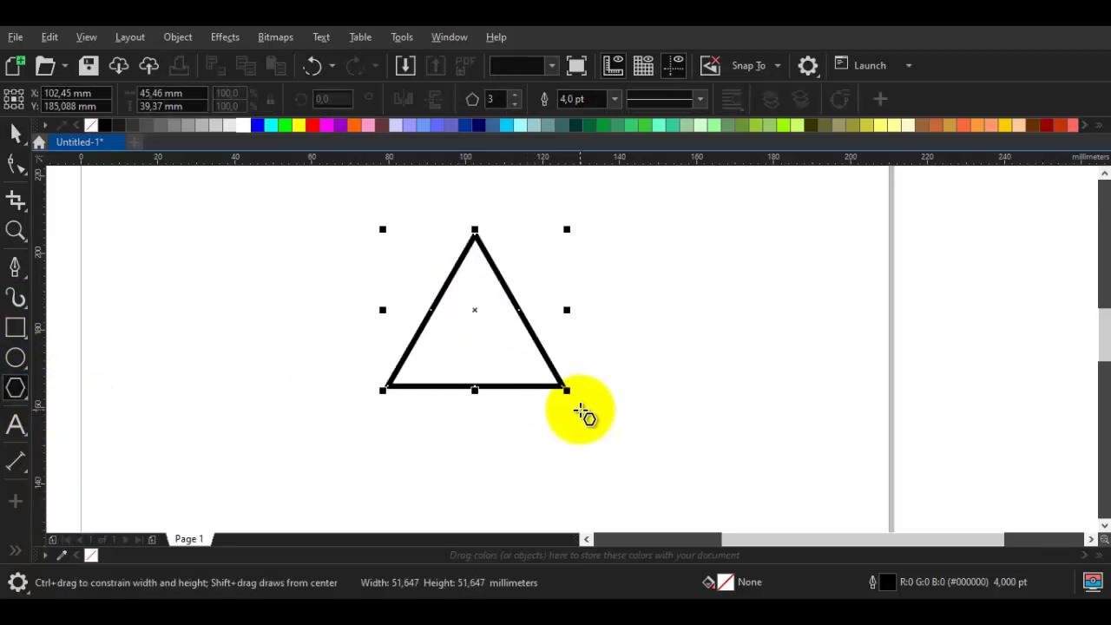
key(space)
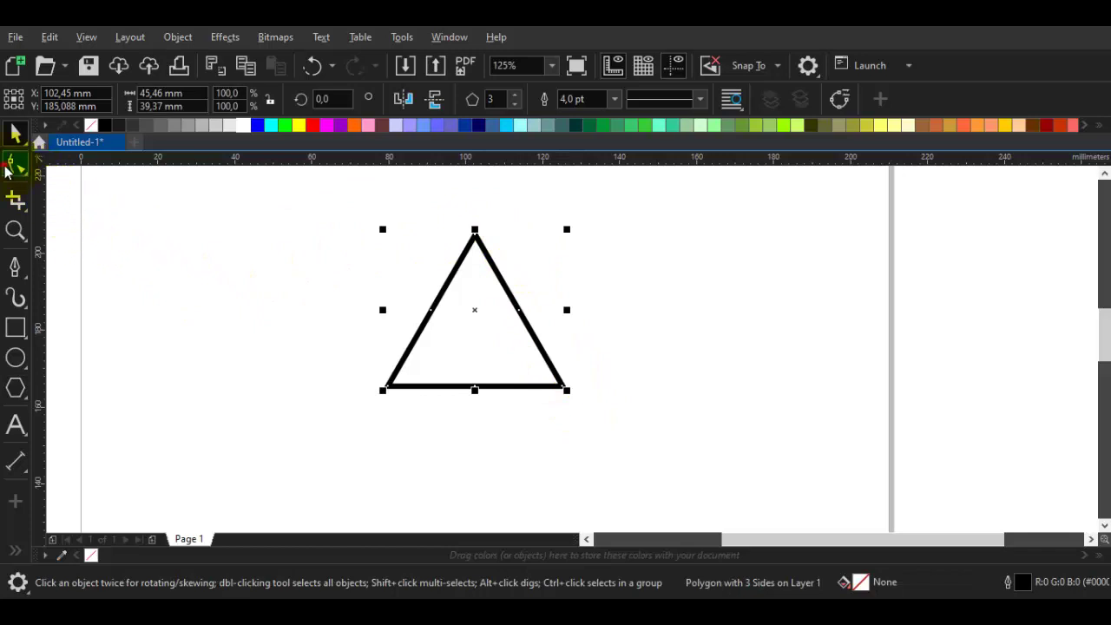
Step: Select all the nodes of the triangle with the Shape tool and convert its segments to curves
click(16, 164)
key(space)
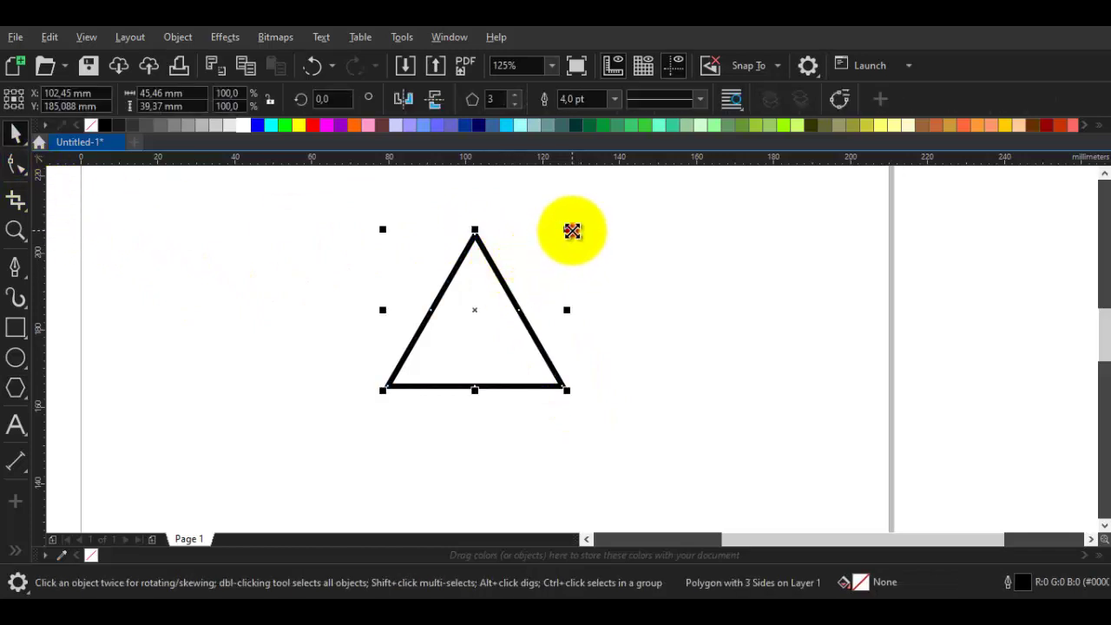
key(space)
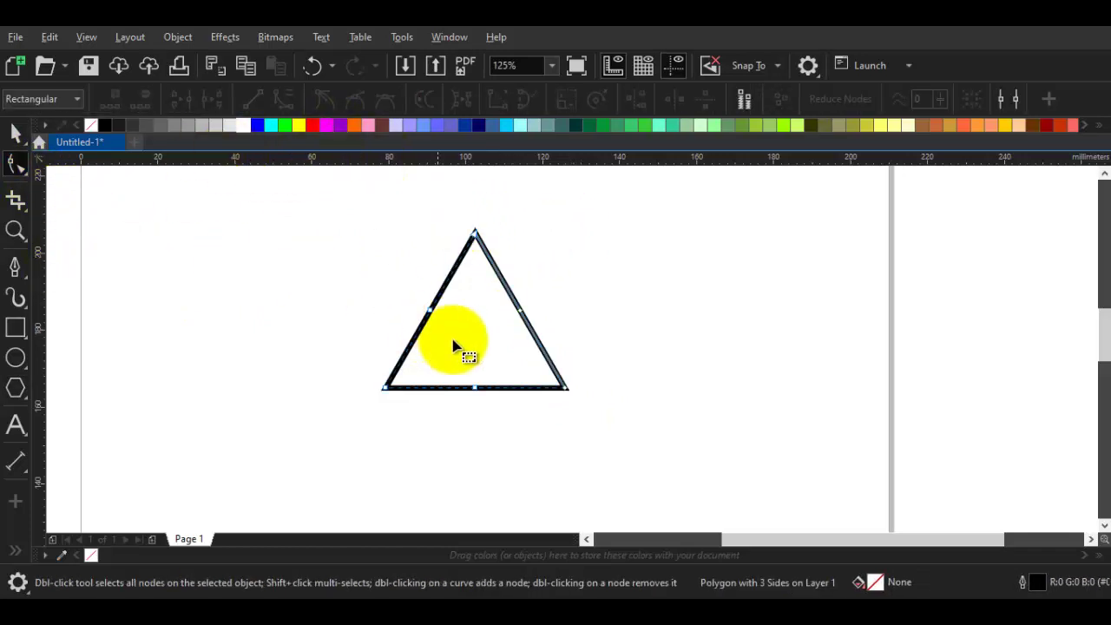
click(464, 340)
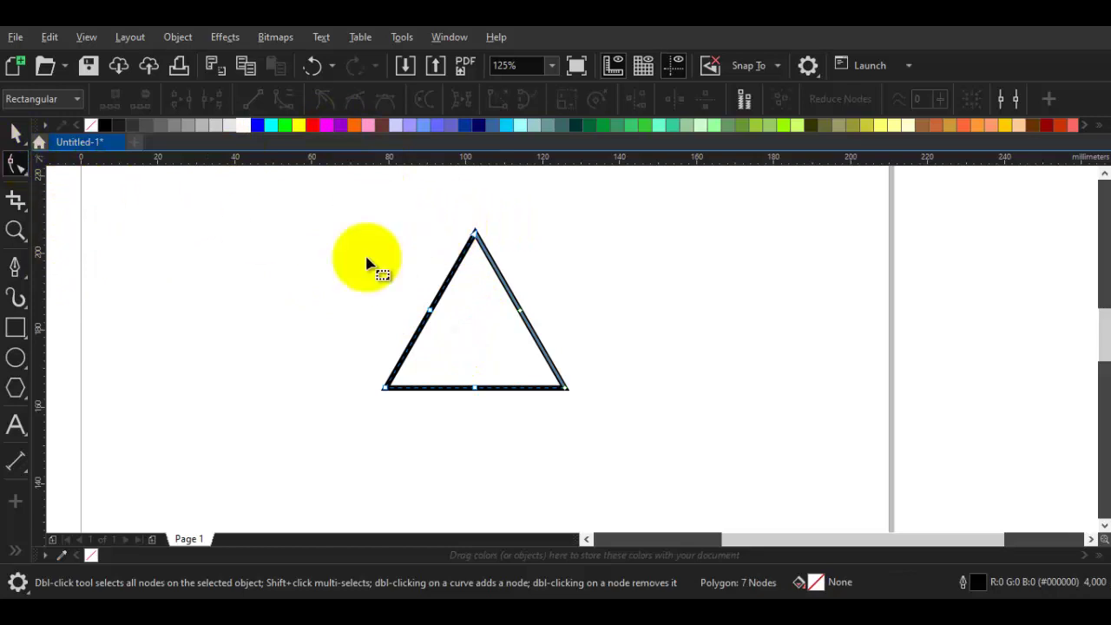
drag(399, 223, 673, 446)
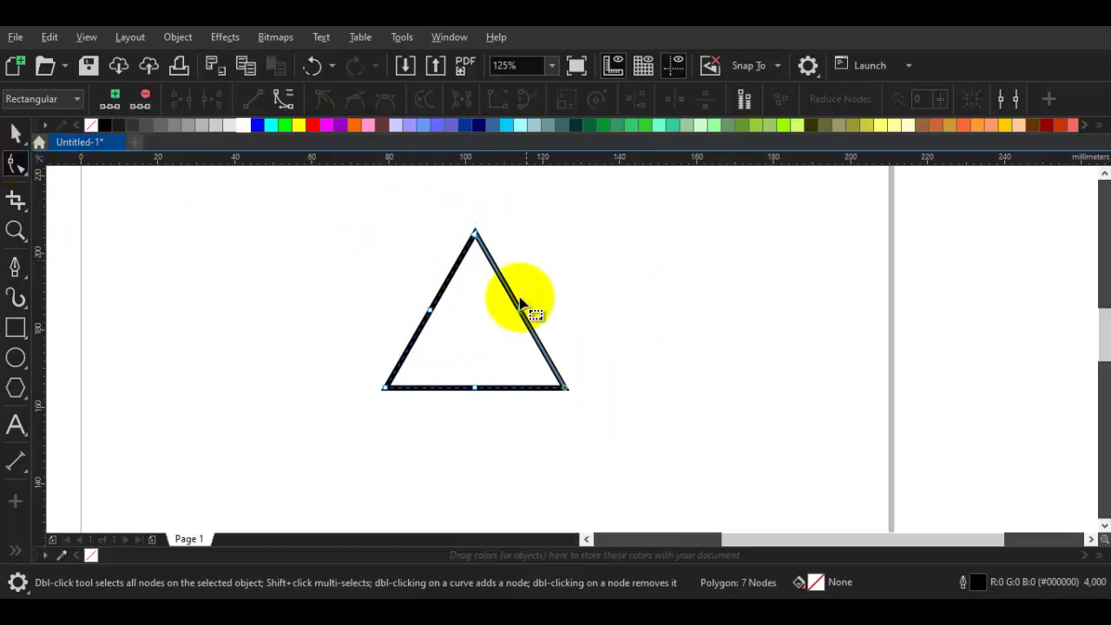
drag(342, 204, 599, 458)
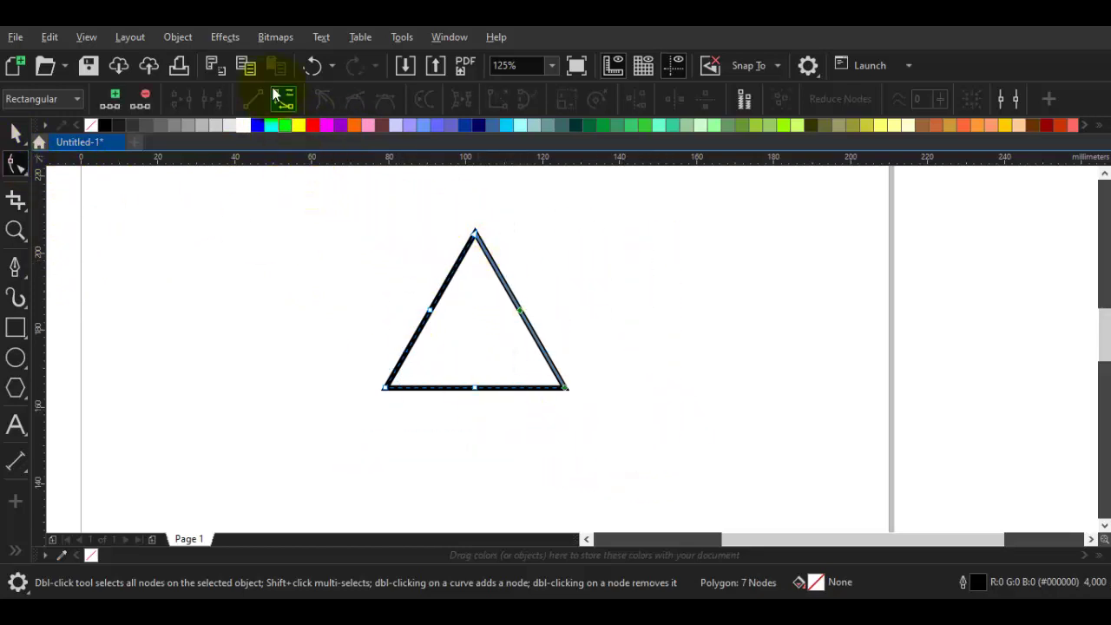
click(286, 96)
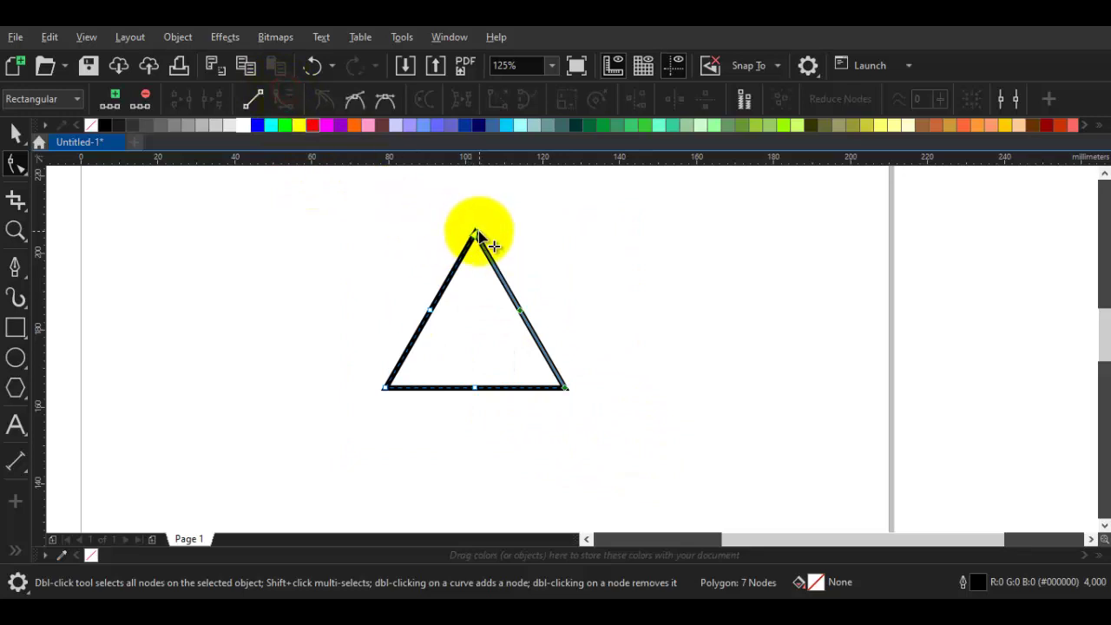
drag(476, 233, 503, 252)
key(ctrl+z)
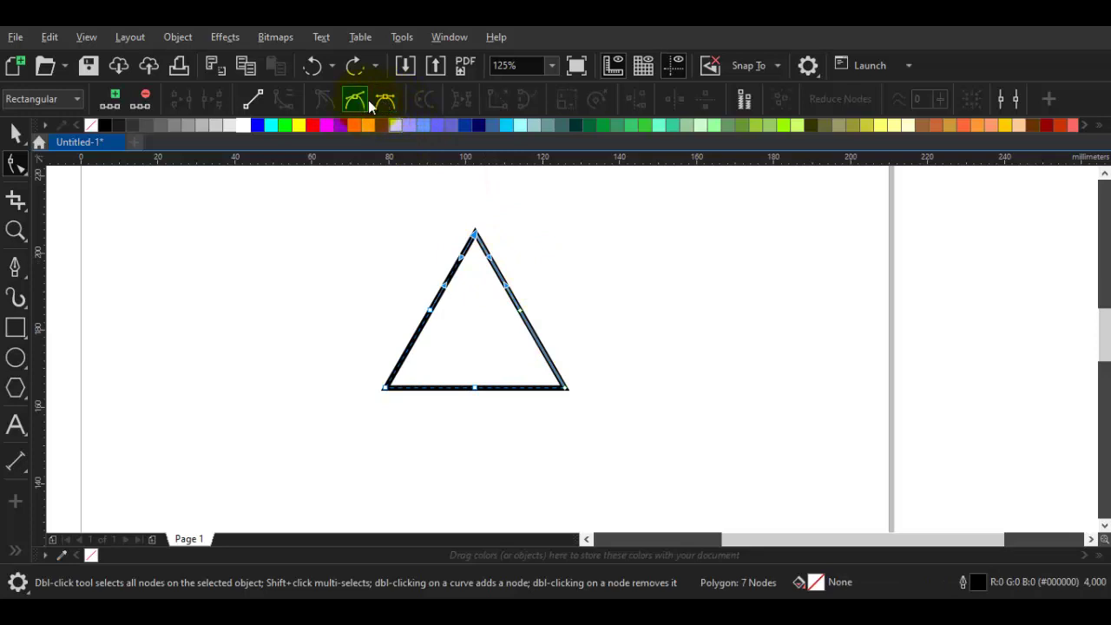
click(380, 101)
key(ctrl+z)
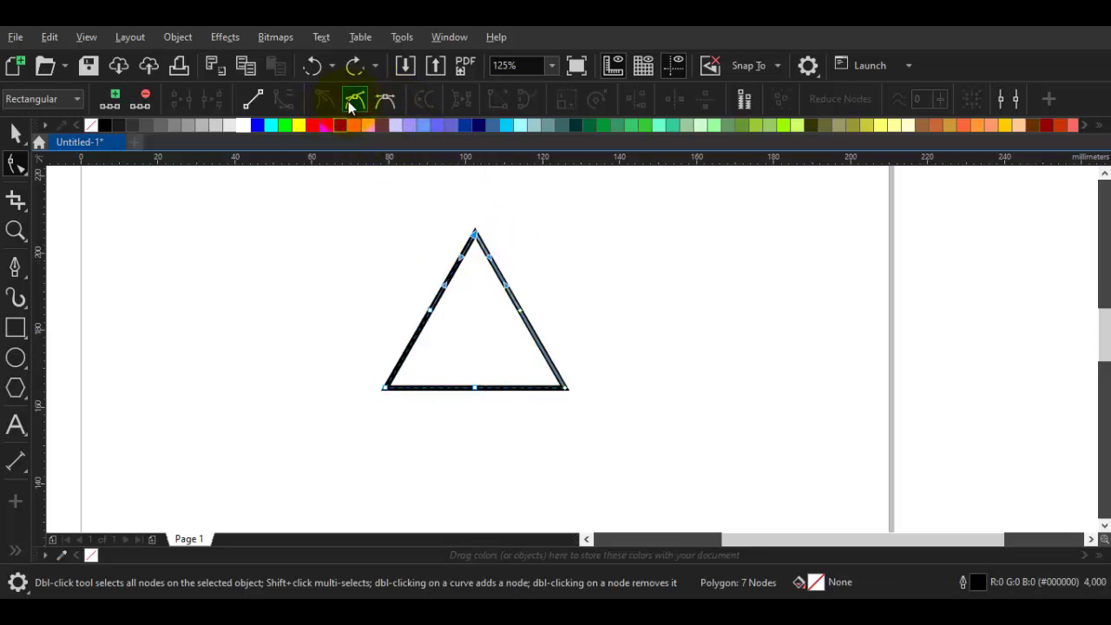
Step: Make the triangle's nodes smooth and remove the midpoint nodes from its three sides
click(350, 101)
drag(393, 280, 526, 406)
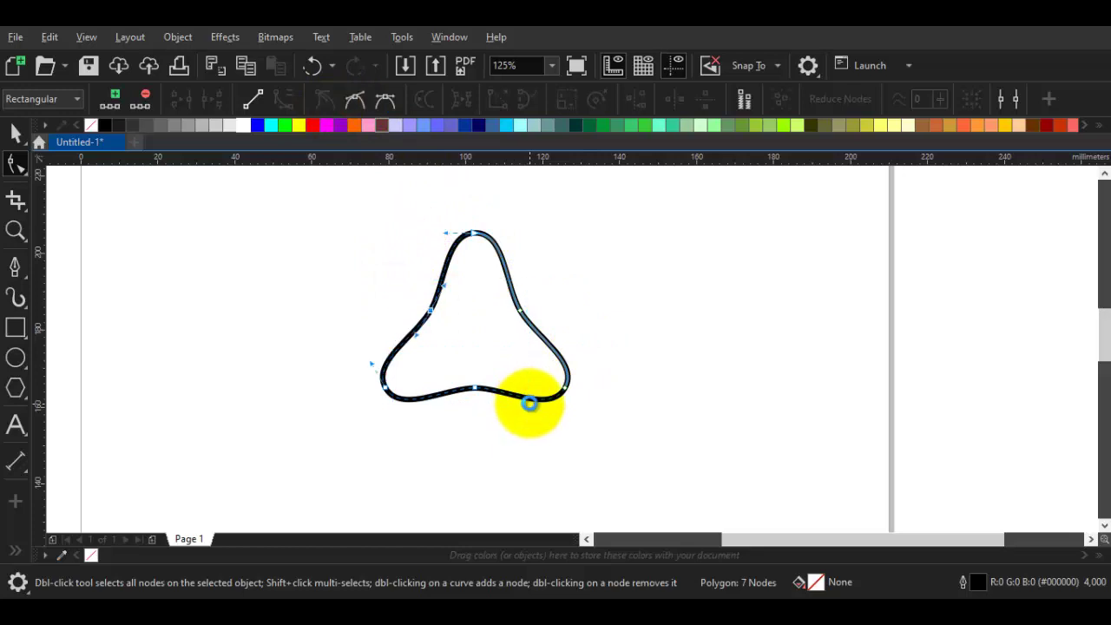
key(ctrl+z)
Step: Make the triangle's top node symmetrical and pull its curve handle outward to round the sides and corners
click(473, 235)
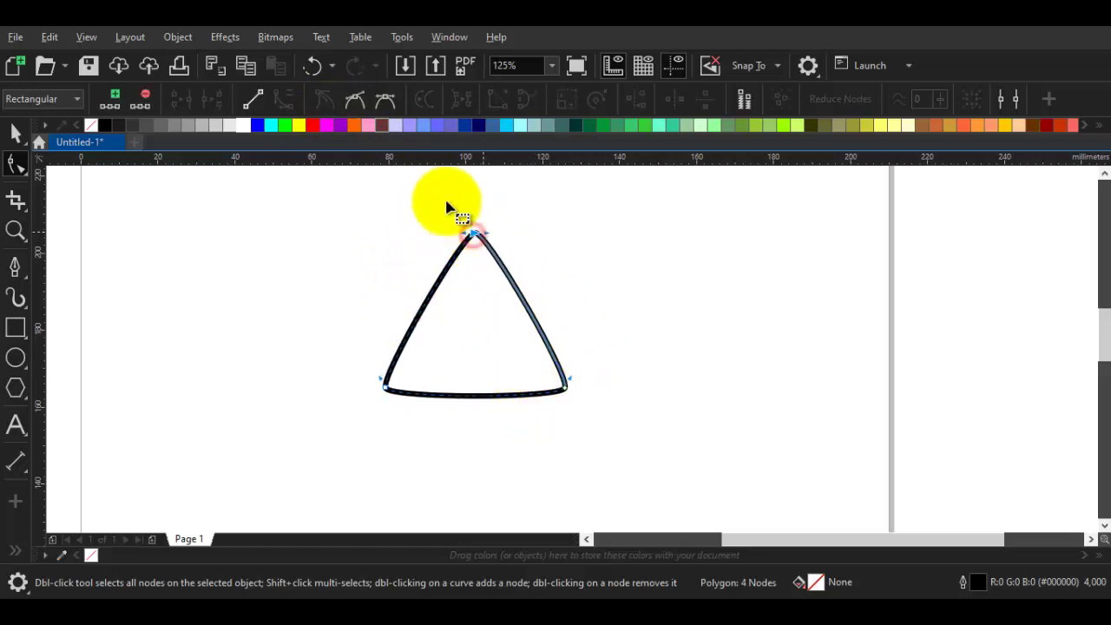
click(383, 97)
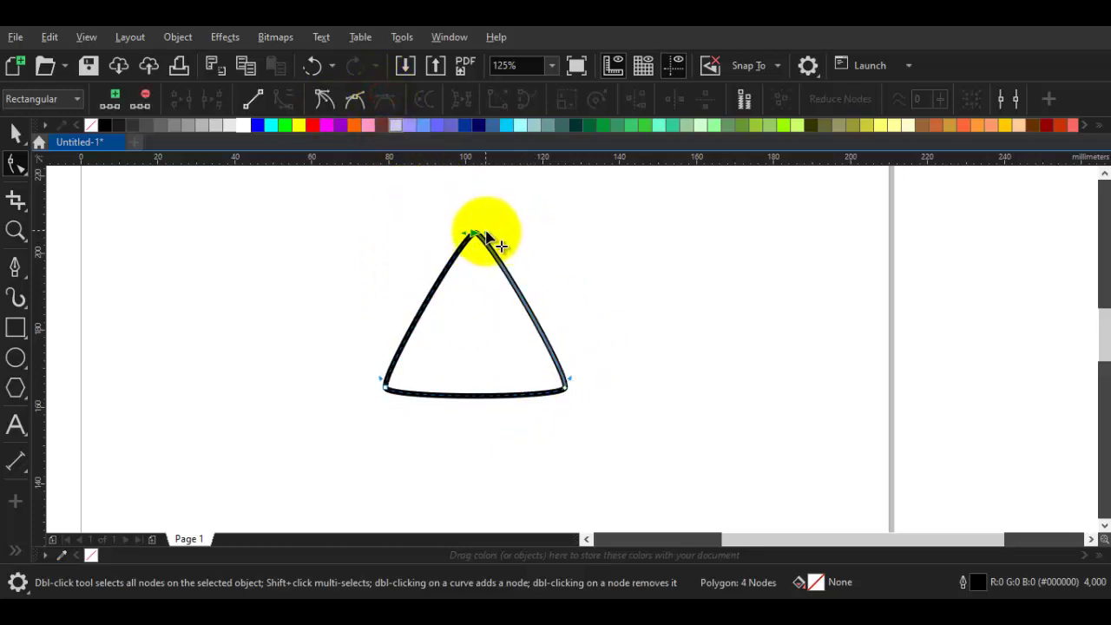
drag(486, 235, 508, 236)
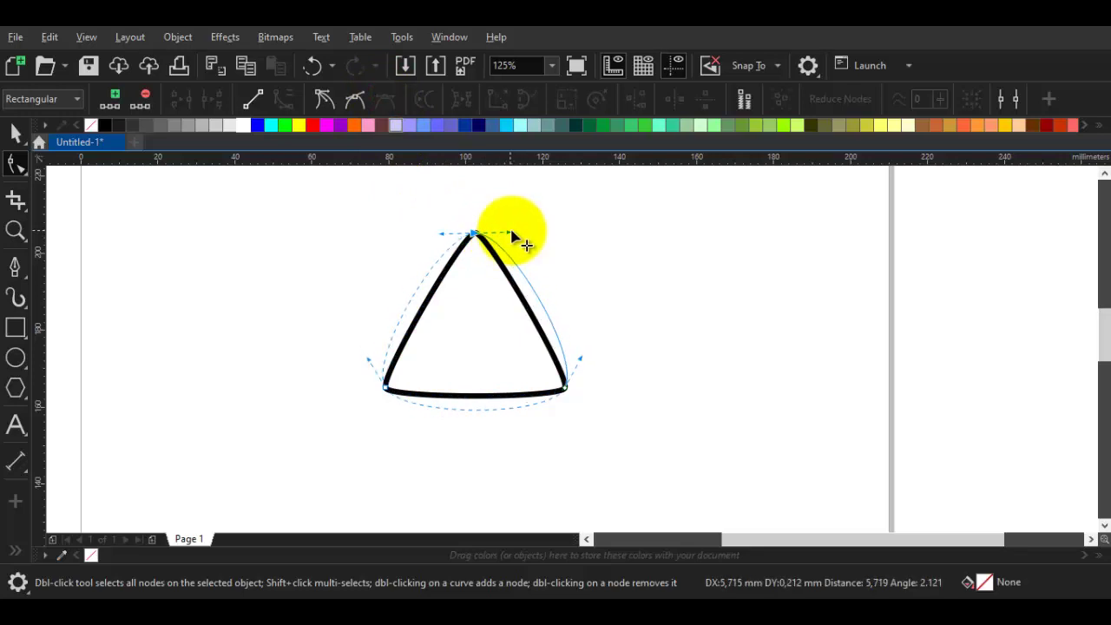
drag(523, 234, 524, 234)
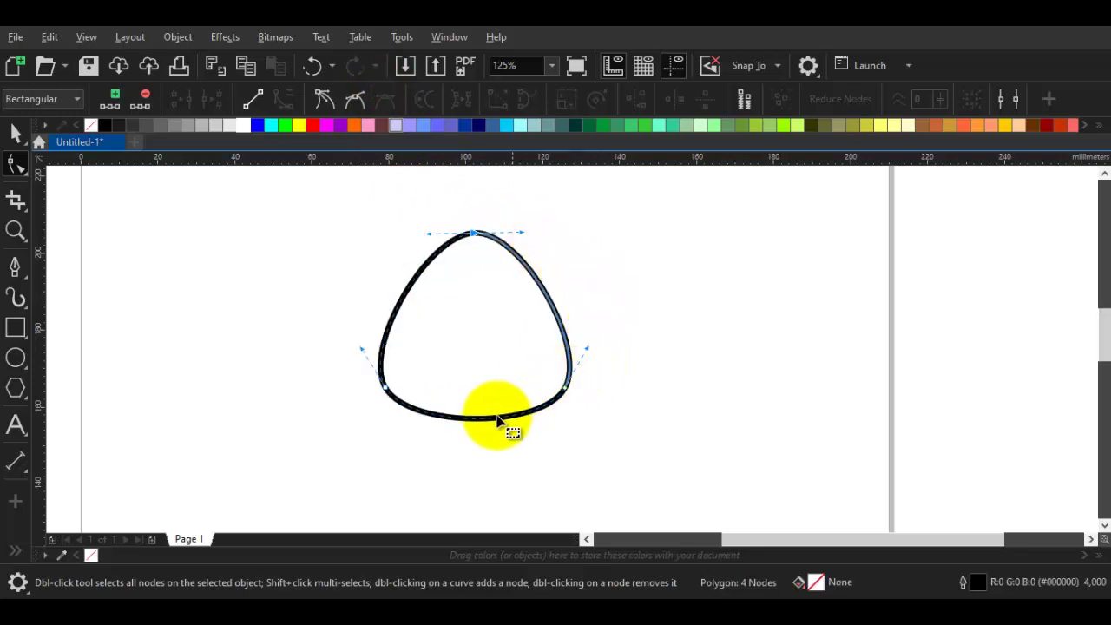
Step: Flatten the rounded triangle by raising its lower edge until the shape is about 44 mm high
key(space)
drag(478, 424, 473, 396)
key(space)
key(space)
scroll(509, 401, up, 2)
scroll(472, 396, down, 1)
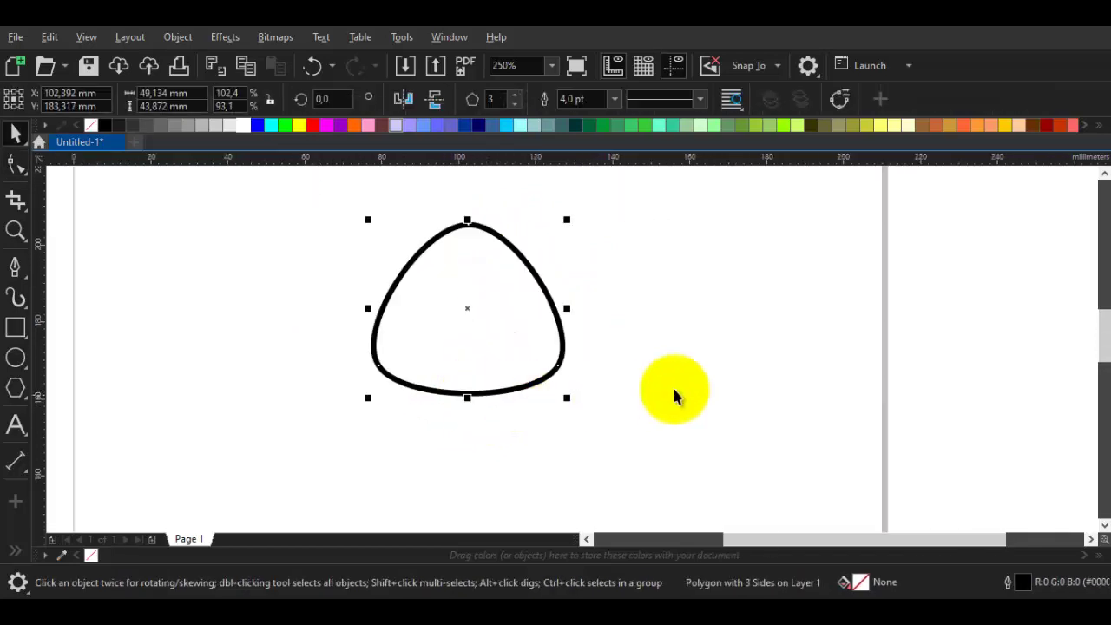
click(674, 390)
drag(489, 330, 492, 325)
click(486, 320)
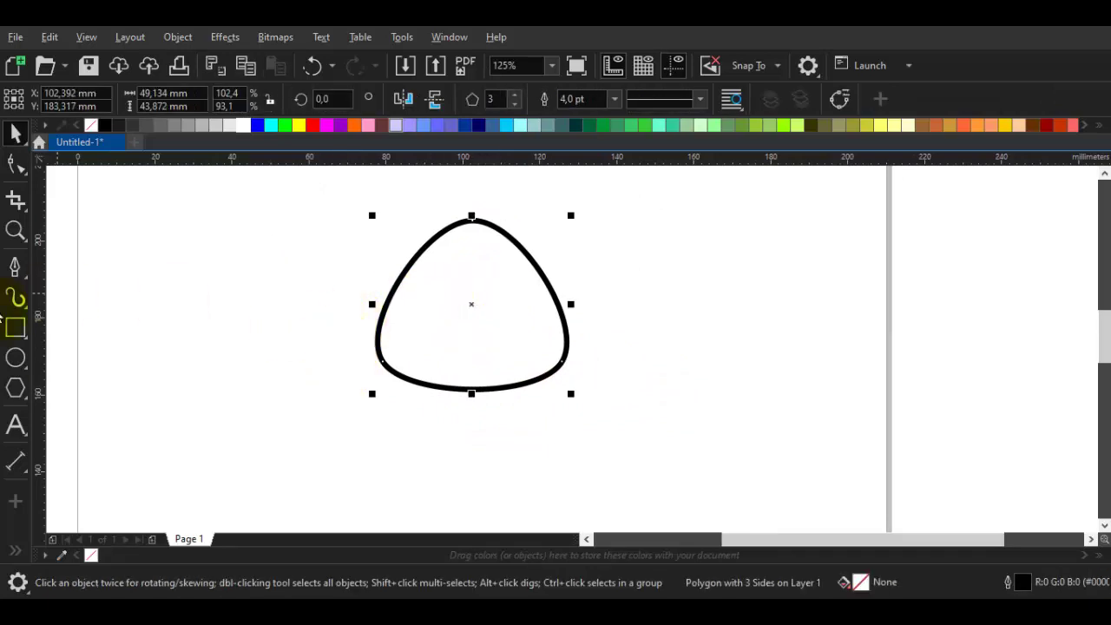
Step: Draw an ellipse about 52 by 27 mm over the base of the rounded triangle and align both centres horizontally
click(16, 359)
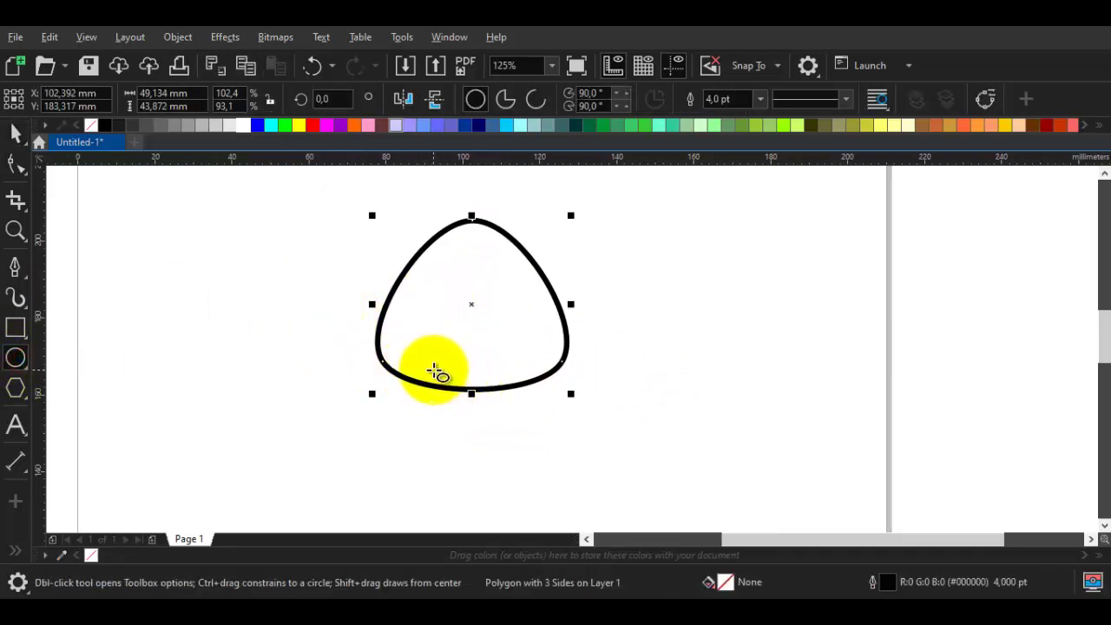
mouse_move(437, 373)
mouse_down()
mouse_move(602, 417)
mouse_move(531, 425)
mouse_up()
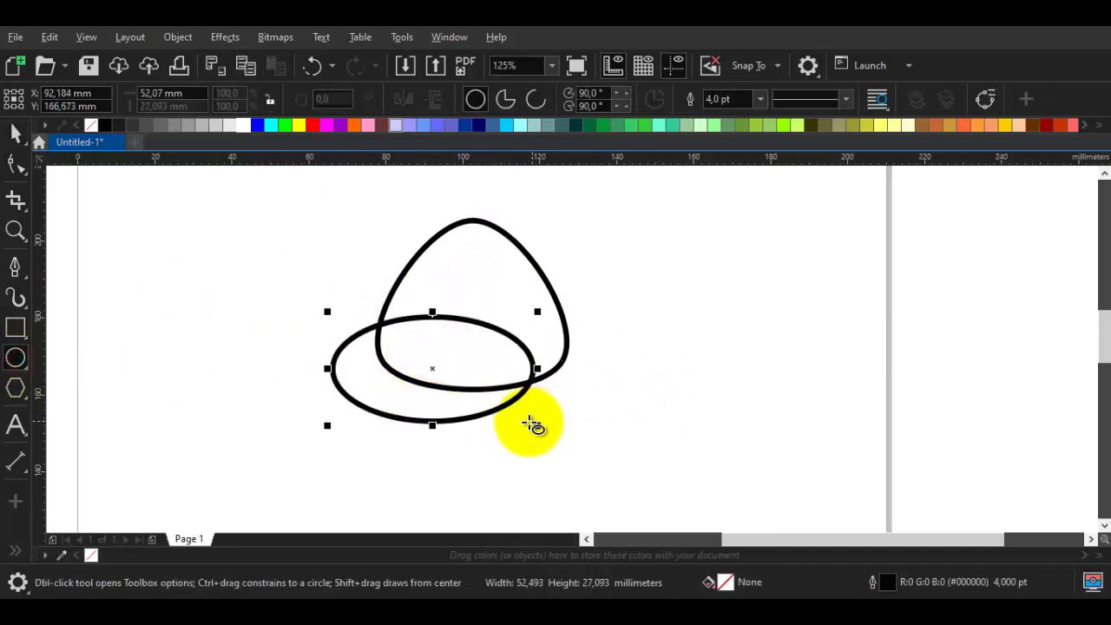
key(space)
shift+click(503, 288)
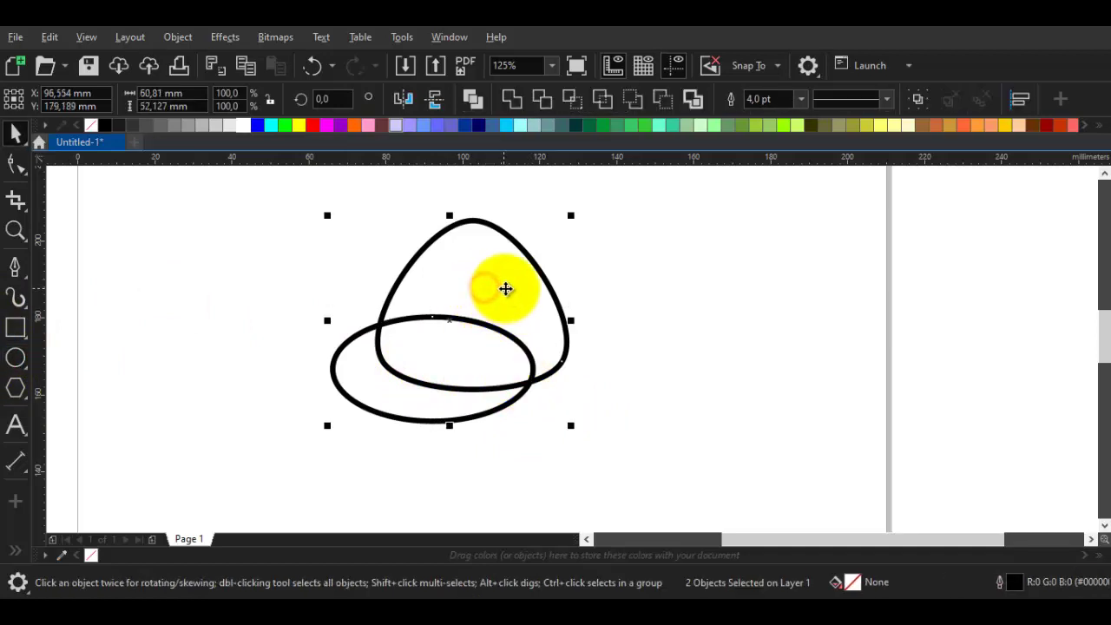
drag(505, 289, 485, 318)
key(c)
click(647, 341)
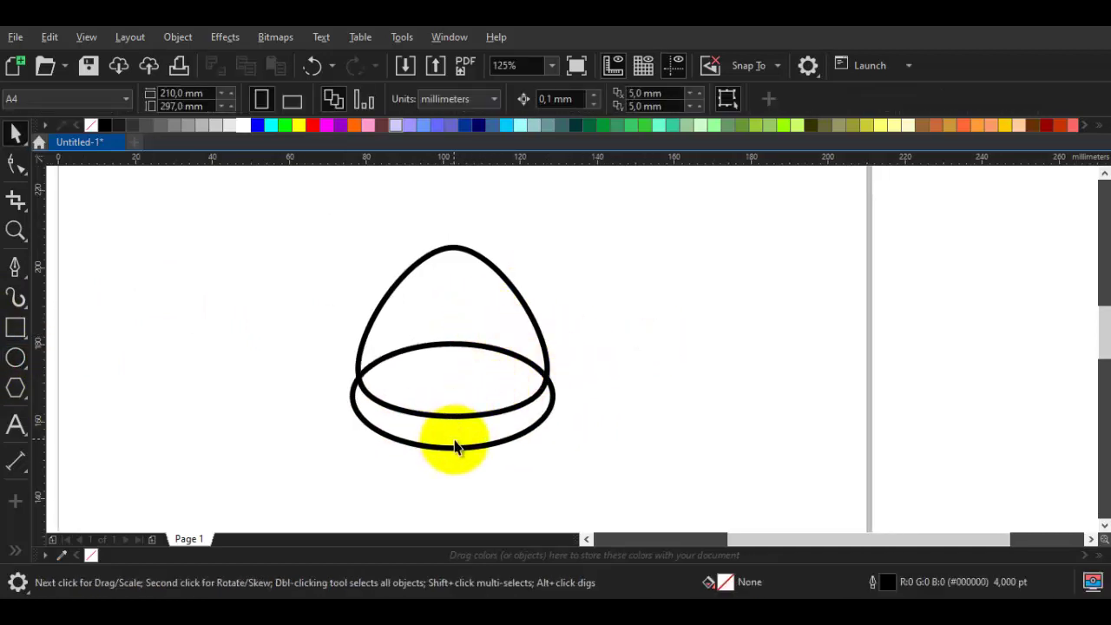
Step: Shift the ellipse vertically to a Y position of about 165.4 mm so it crosses the rounded triangle's lower corners
click(460, 446)
drag(460, 448, 460, 441)
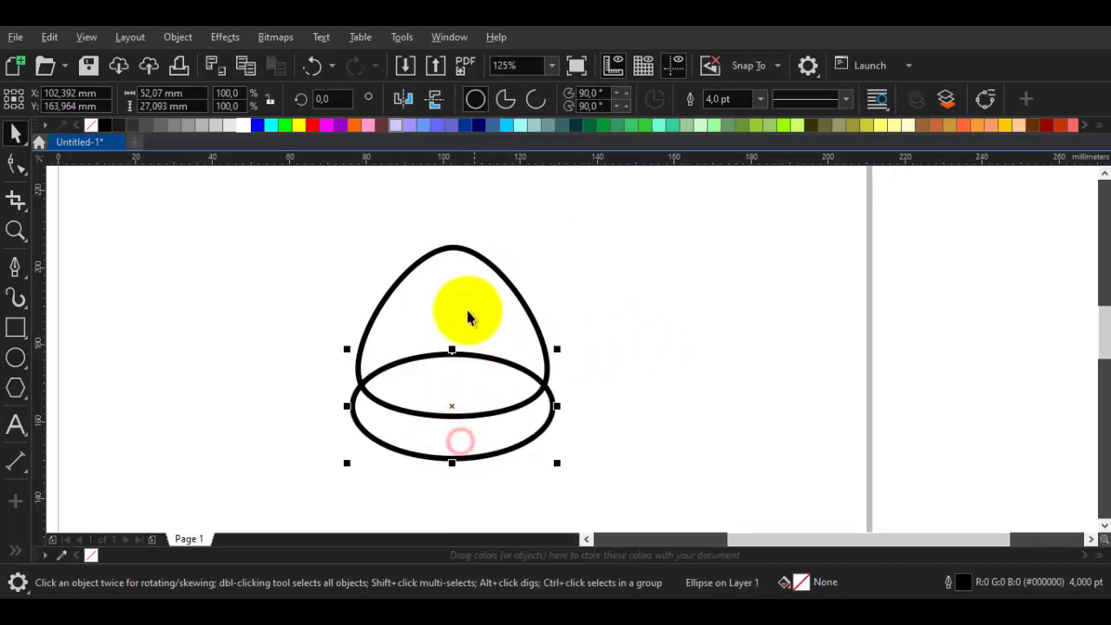
shift+click(468, 310)
drag(468, 310, 458, 331)
click(585, 446)
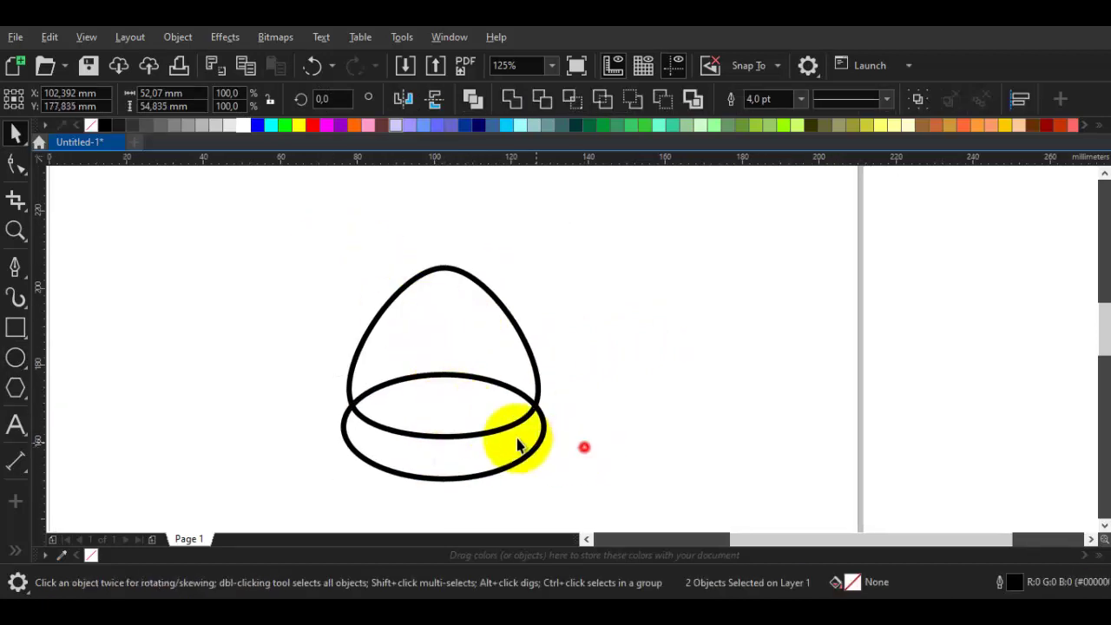
scroll(515, 440, up, 2)
click(529, 434)
drag(529, 433, 527, 424)
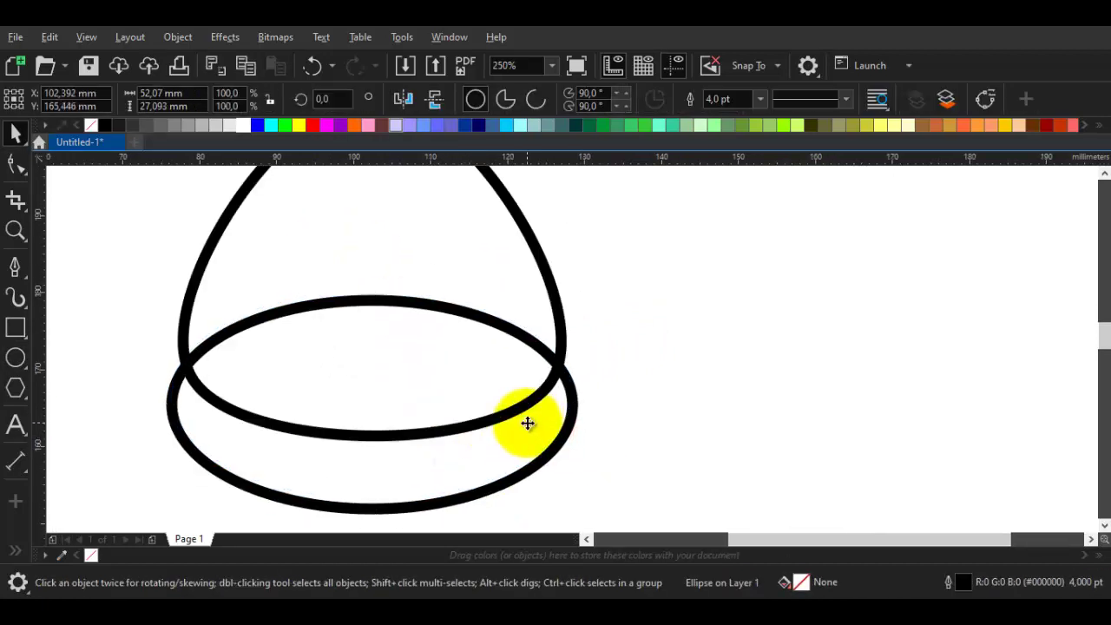
Step: Scale the ellipse and the rounded triangle down together to about 72.8%
scroll(527, 423, down, 1)
shift+click(492, 299)
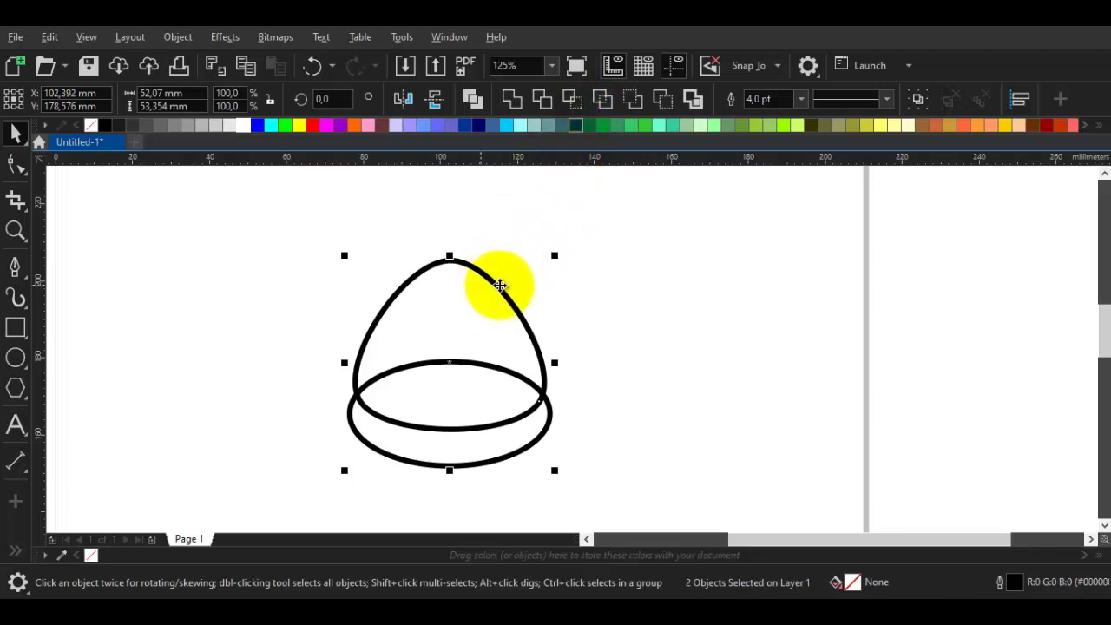
drag(555, 256, 572, 306)
click(572, 307)
Step: Raise the ellipse slightly to a Y position of about 168.3 mm over the rounded triangle's base
scroll(441, 432, up, 2)
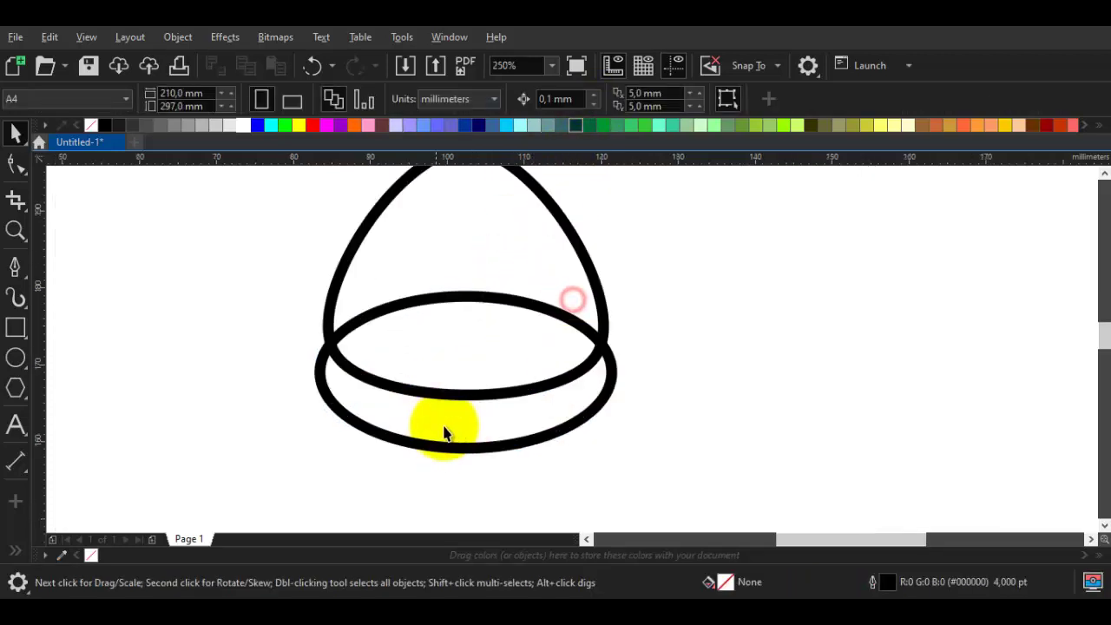
click(461, 427)
scroll(461, 432, down, 2)
scroll(476, 358, up, 2)
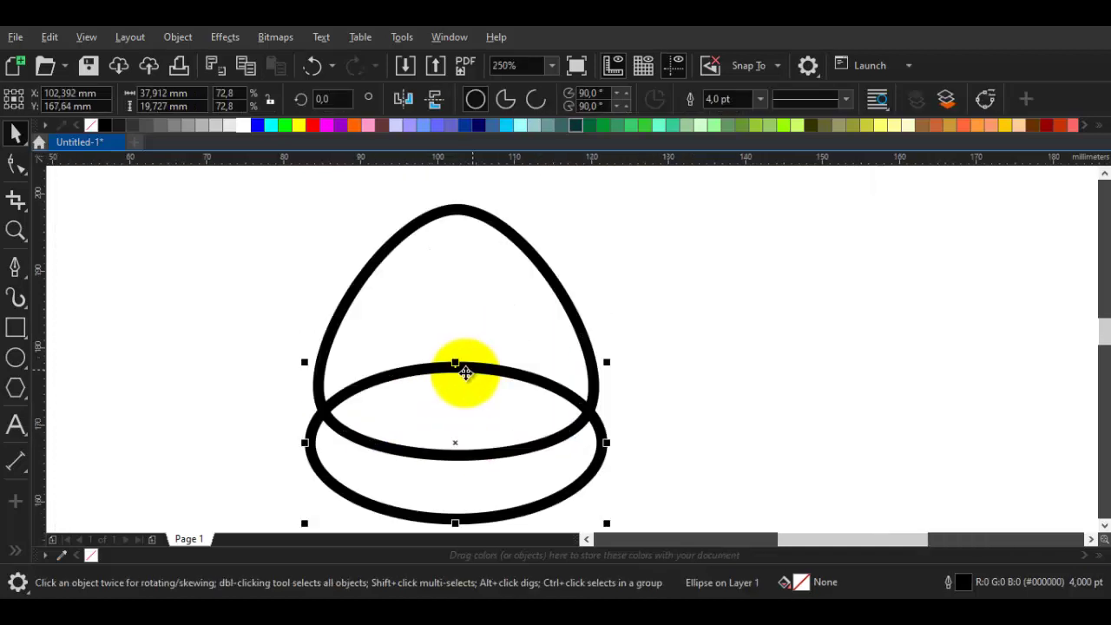
click(455, 358)
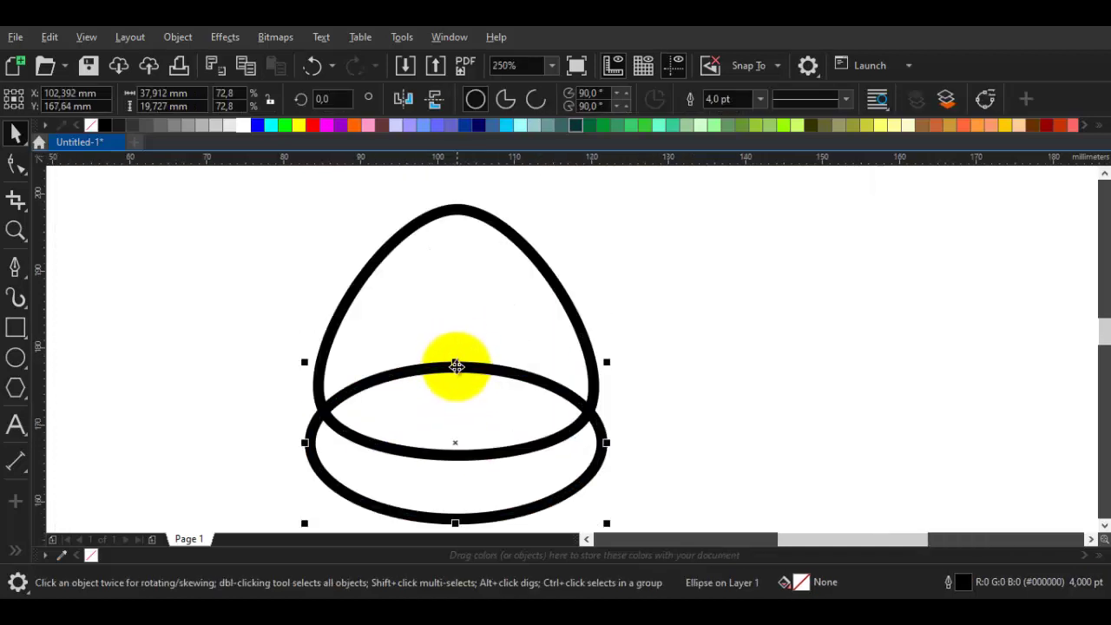
scroll(457, 369, up, 2)
drag(455, 369, 455, 353)
Step: Create the intersection of the ellipse and the rounded triangle, and delete the original ellipse
shift+click(468, 287)
click(572, 103)
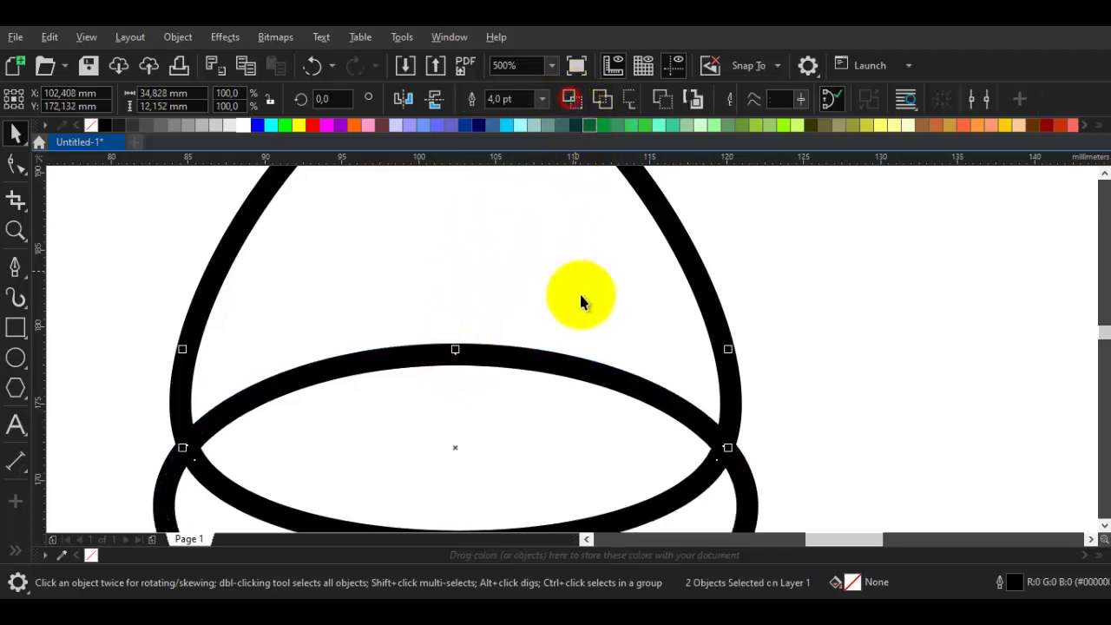
scroll(581, 300, down, 2)
right_click(643, 444)
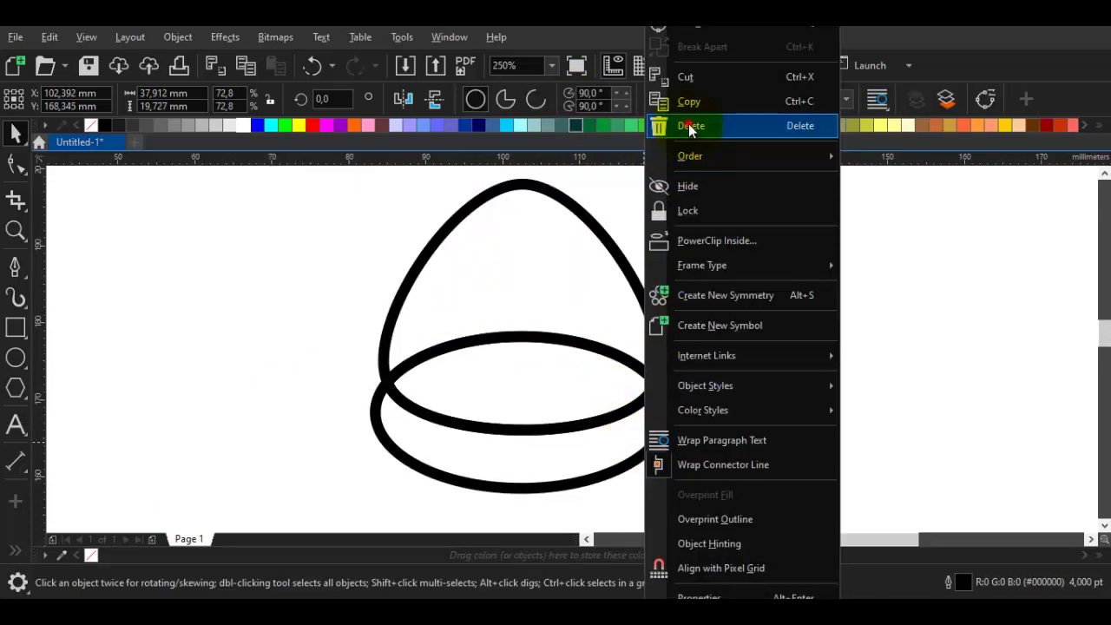
click(691, 126)
middle_click(756, 305)
drag(597, 347, 554, 331)
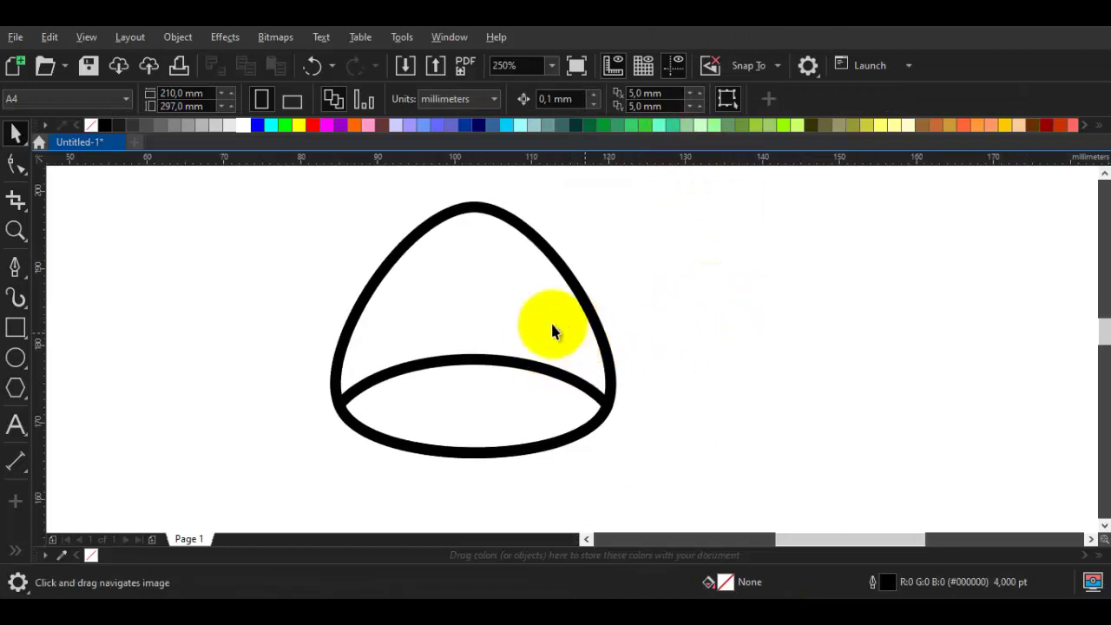
Step: Fill both the rounded triangle and the intersection shape at its base with red (#FF0000)
drag(465, 286, 450, 307)
click(484, 339)
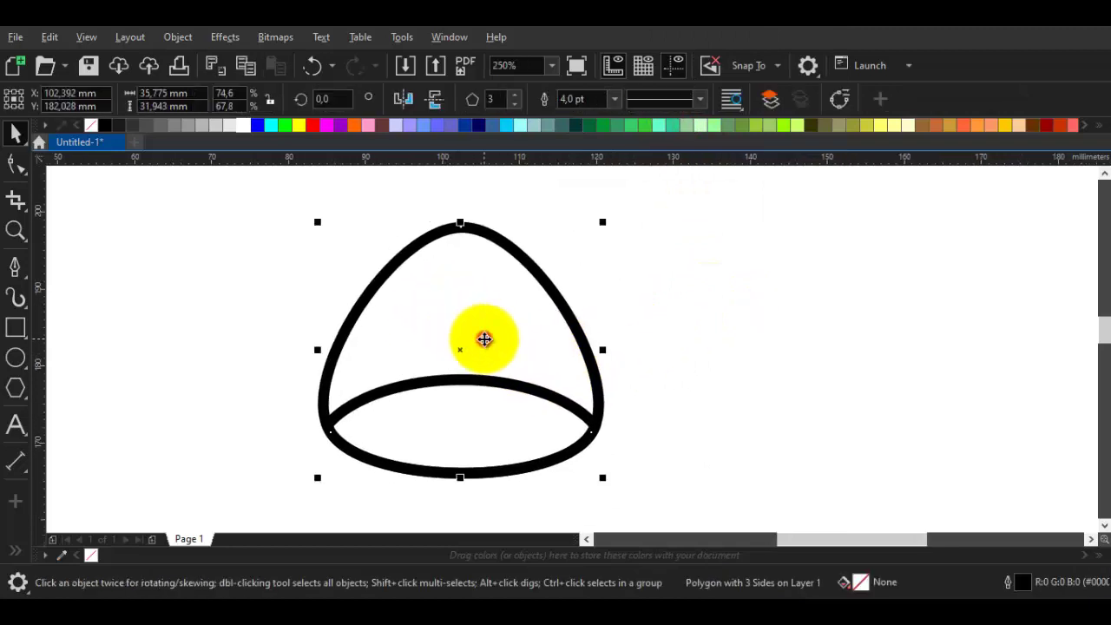
scroll(297, 299, down, 2)
drag(263, 235, 465, 397)
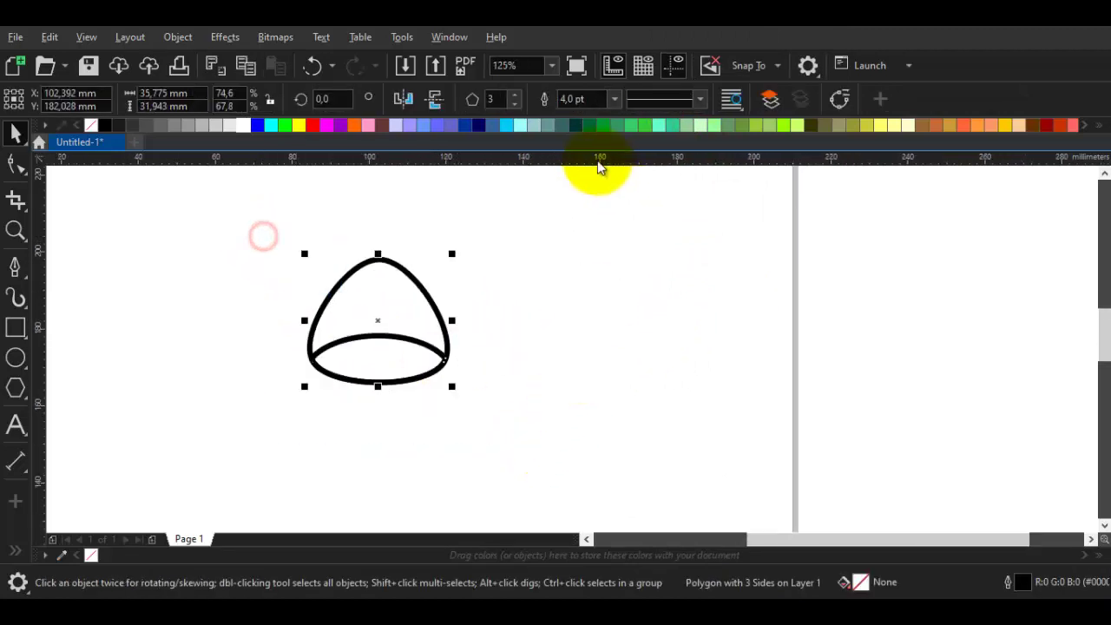
click(314, 126)
click(471, 216)
scroll(397, 347, up, 2)
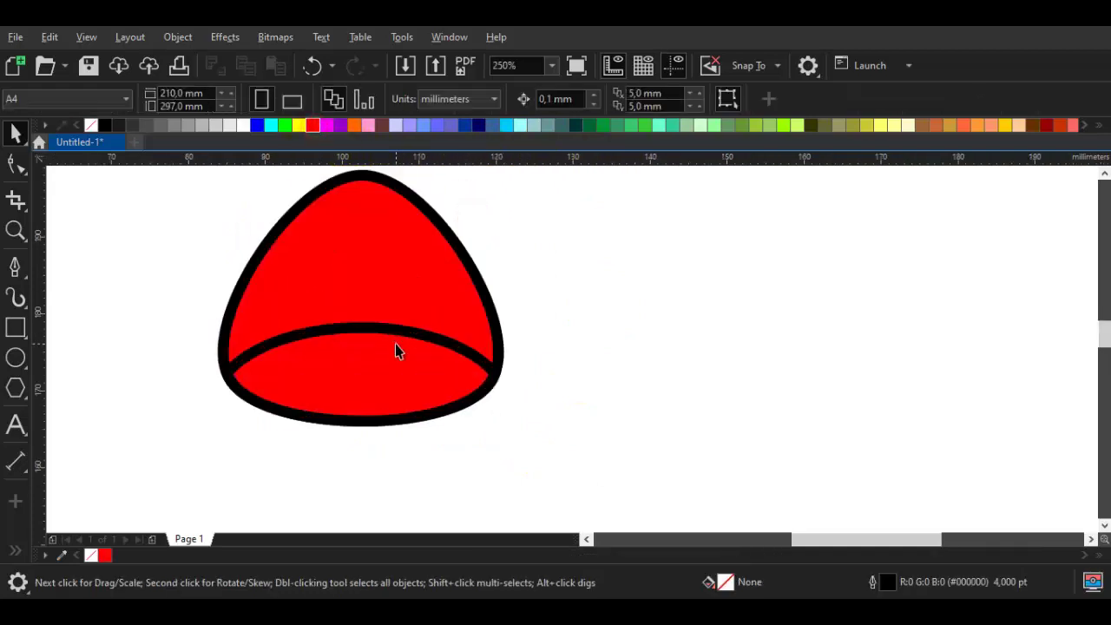
Step: Recolour the intersection shape at the base of the rounded triangle to light brown (#D38F4B)
click(396, 345)
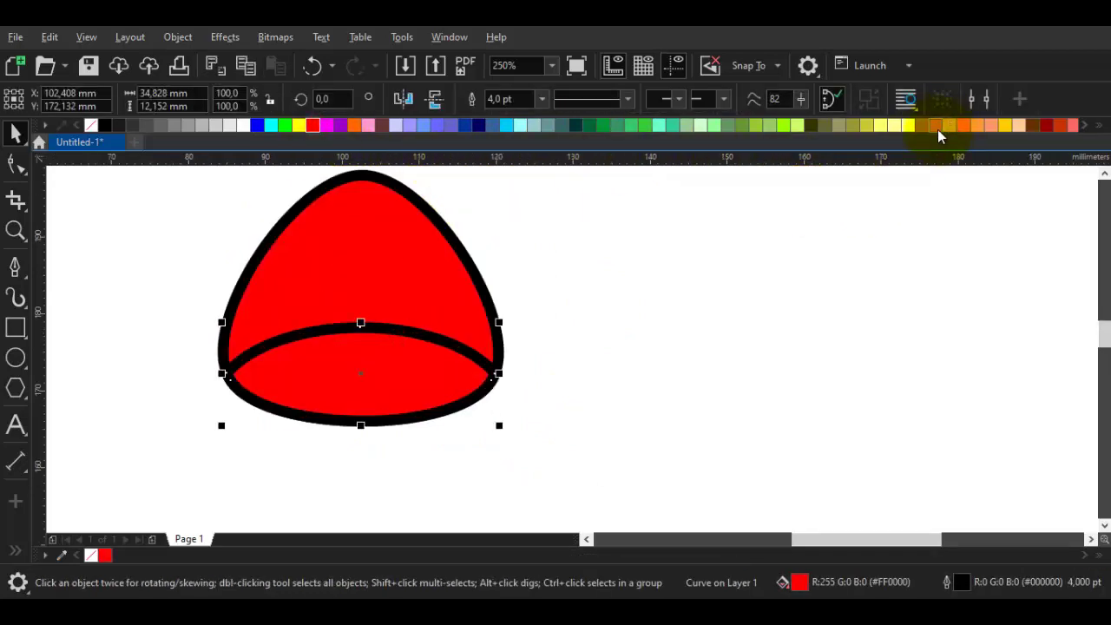
drag(937, 129, 973, 153)
click(745, 288)
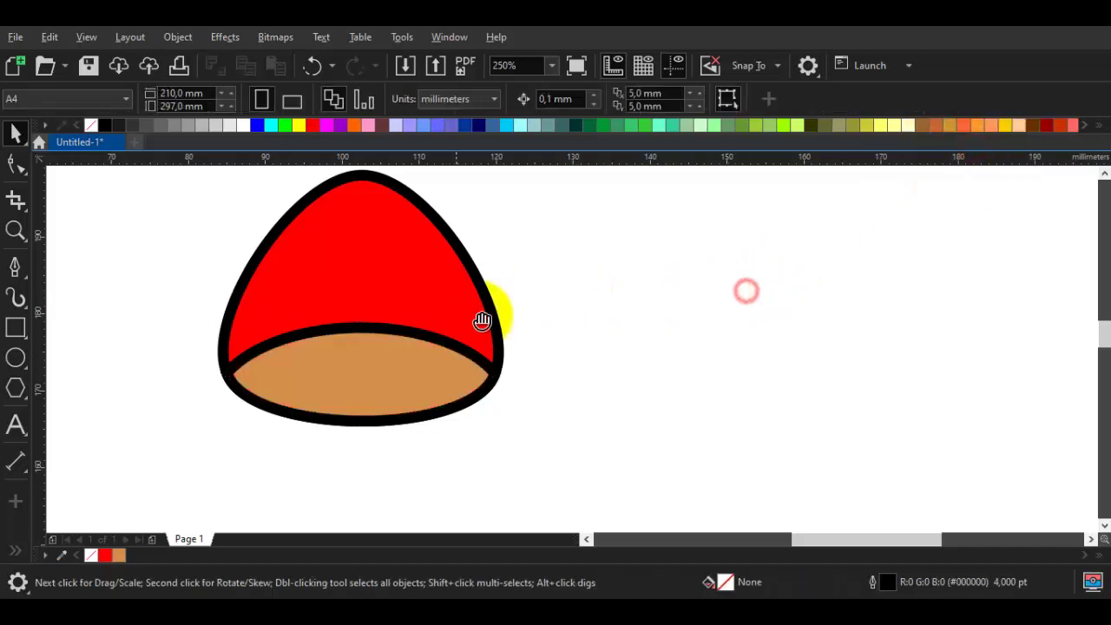
Step: Copy the rounded triangle, enlarge the copy to 113.9%, and offset it down and right to about X 105.7, Y 177.5 mm
drag(444, 295, 423, 340)
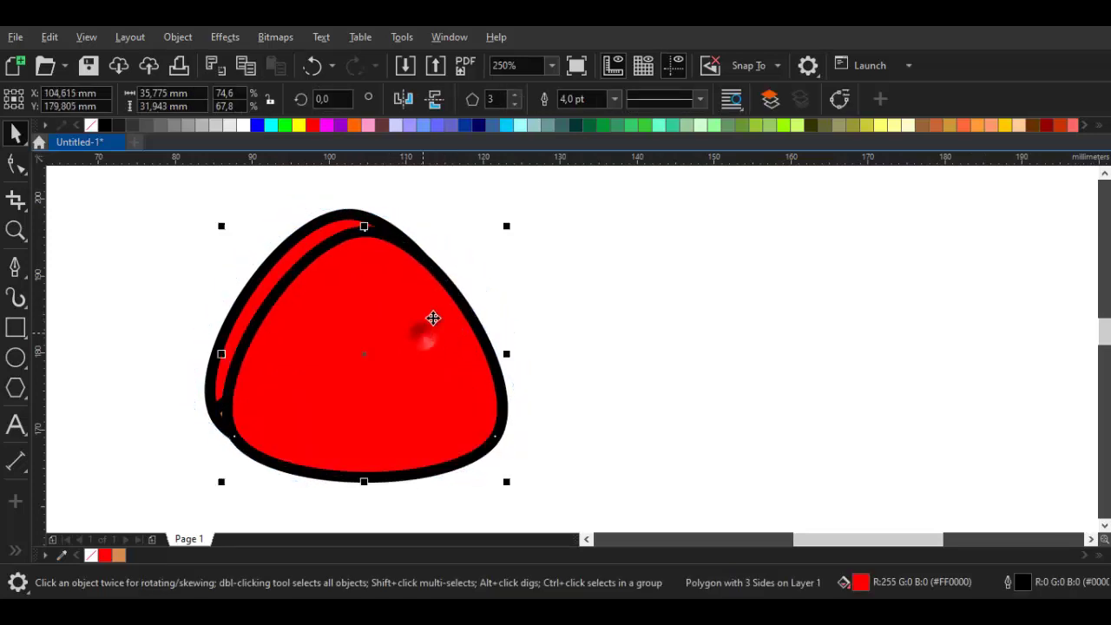
drag(506, 227, 525, 208)
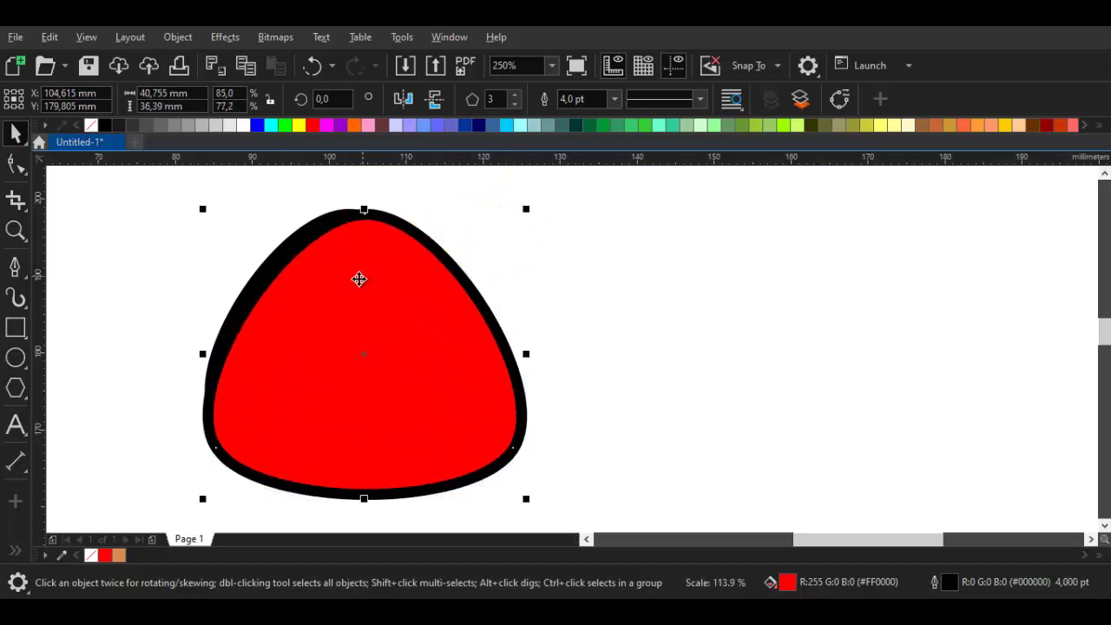
mouse_move(359, 278)
mouse_down()
mouse_move(384, 303)
mouse_move(367, 305)
mouse_move(354, 269)
mouse_up()
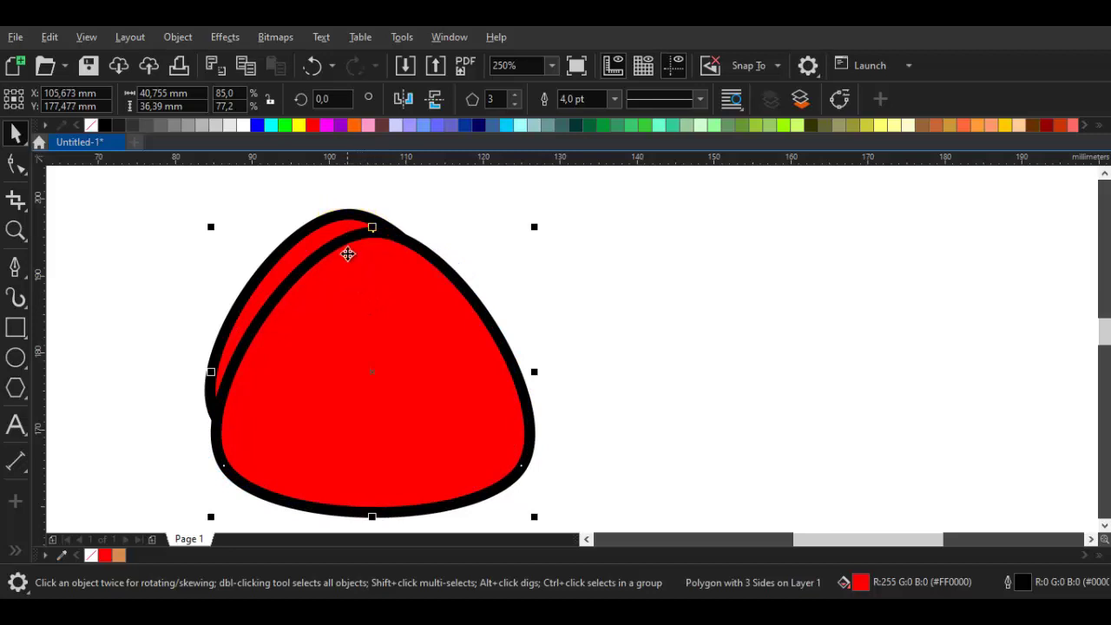
Step: Create the intersection of the enlarged copy and the original rounded triangle, and delete the enlarged copy
click(346, 261)
shift+click(329, 226)
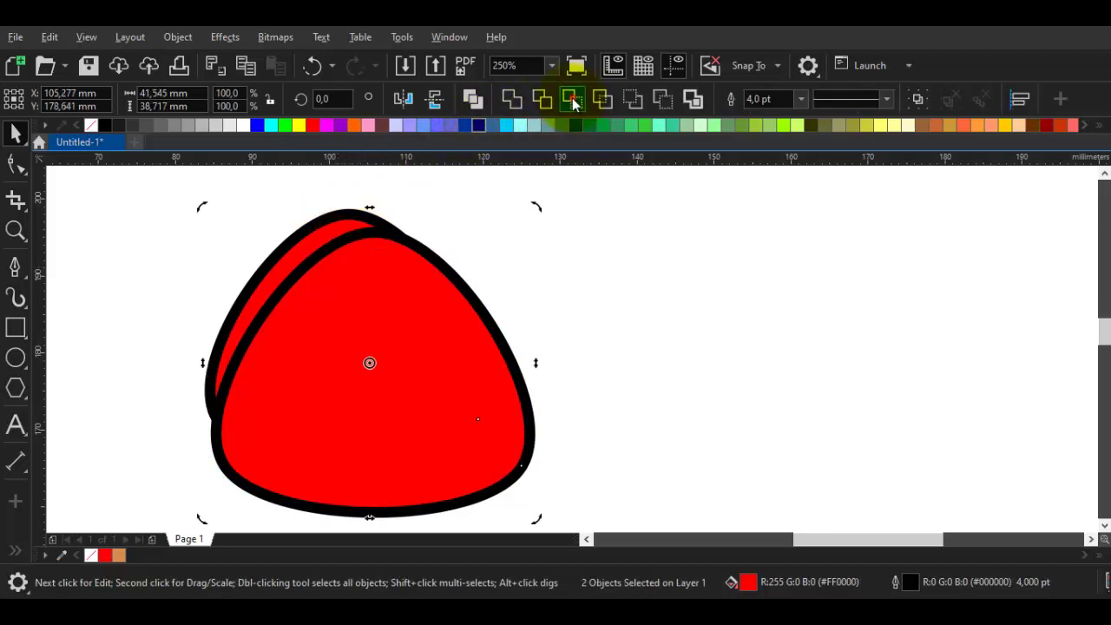
click(505, 293)
right_click(417, 337)
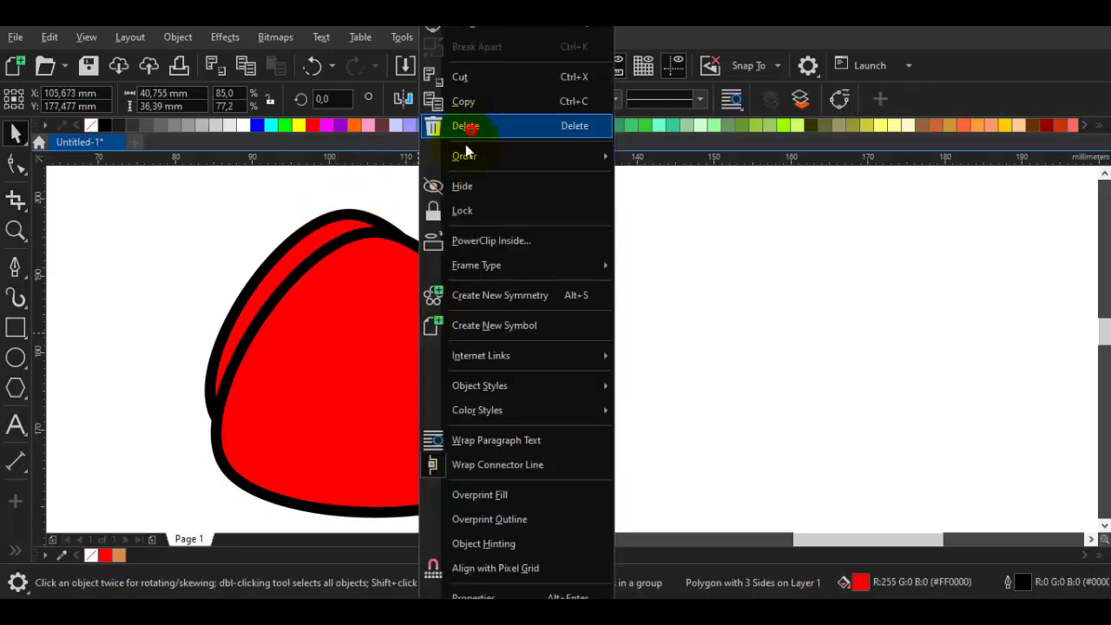
click(469, 125)
click(318, 255)
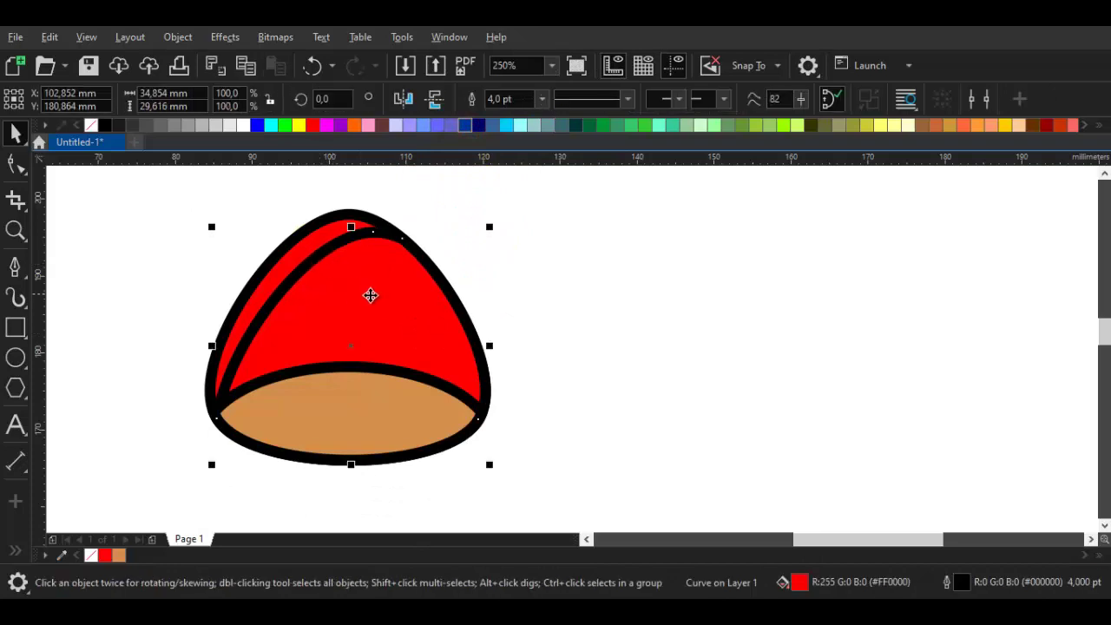
Step: Convert the outer rounded triangle's black outline to a separate object and remove the outline from the inner red shape
drag(407, 297, 432, 307)
key(ctrl+z)
click(328, 224)
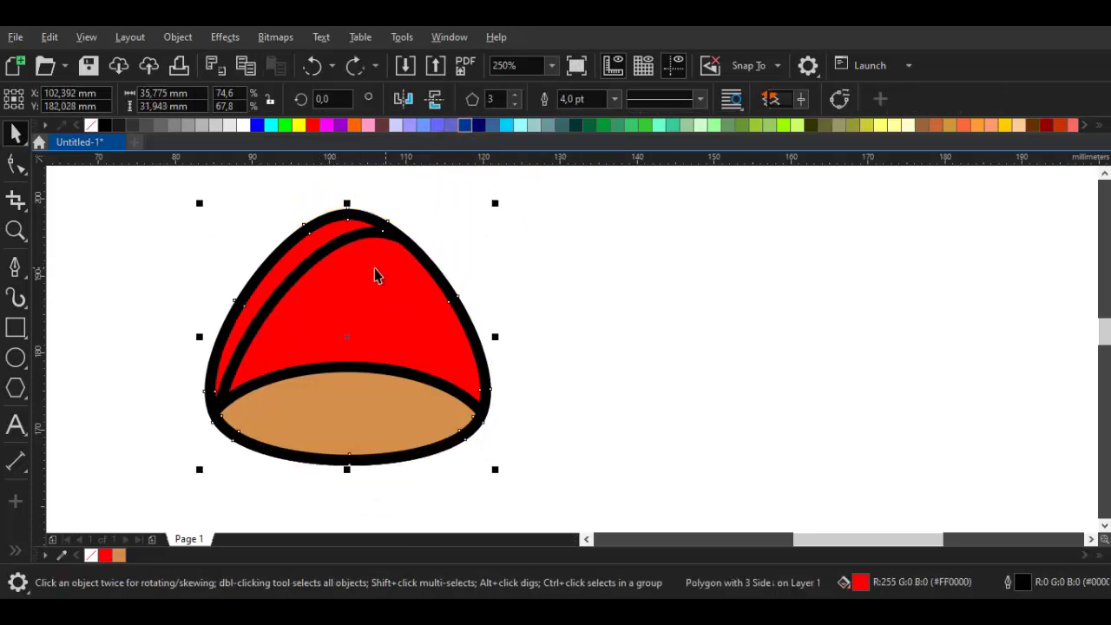
click(375, 276)
right_click(90, 125)
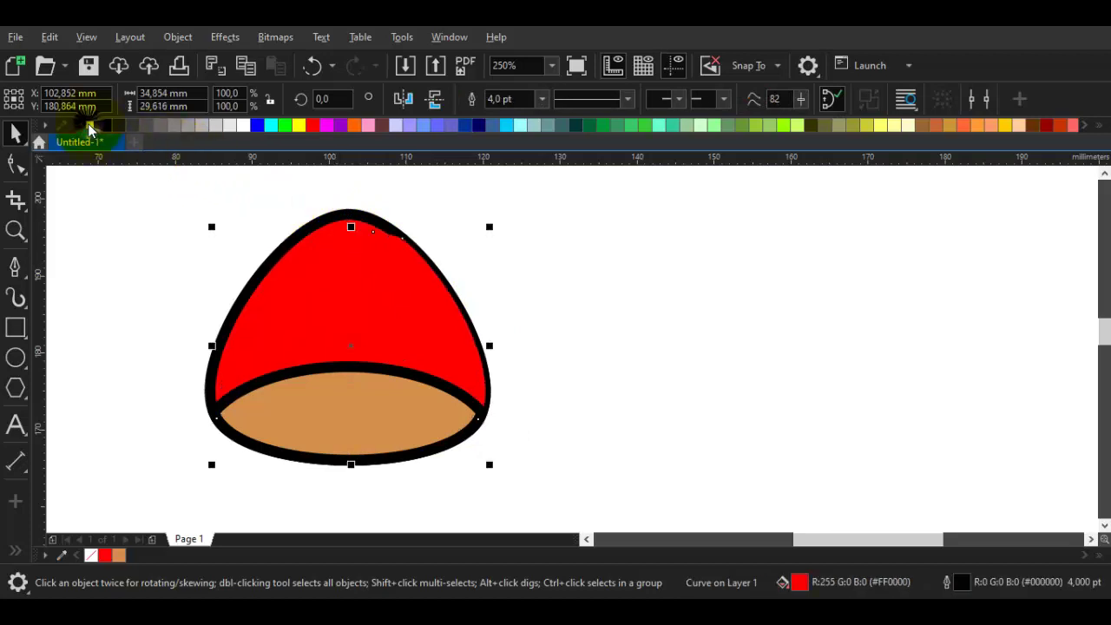
Step: Change the uniform fill of the outer rounded triangle to light red (#F76363) to form a highlight strip
click(347, 300)
scroll(329, 255, up, 2)
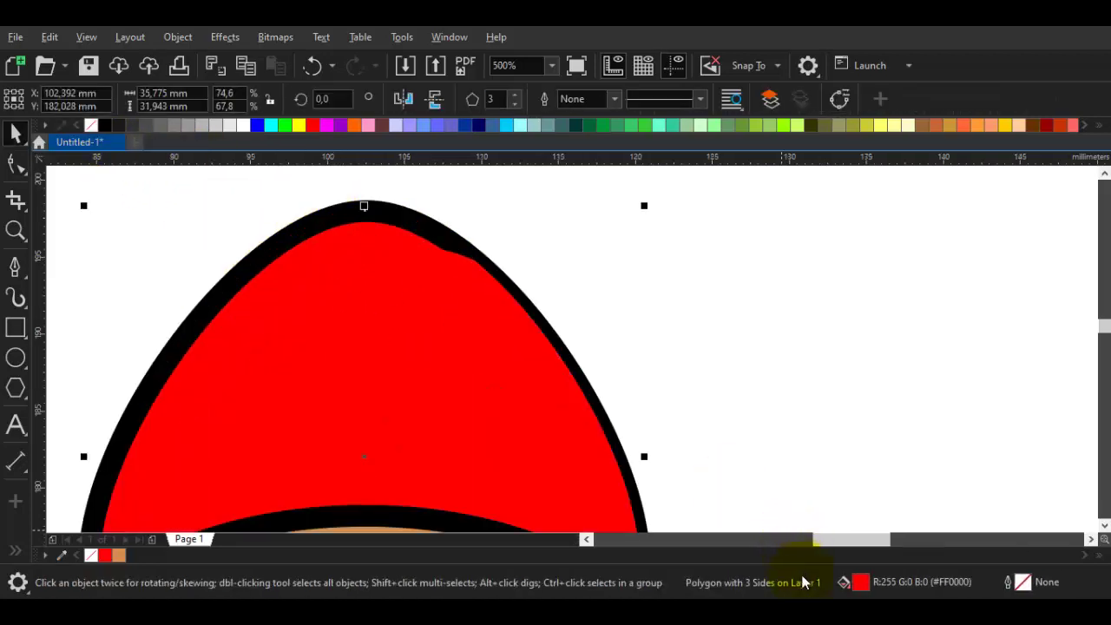
key(shift+F11)
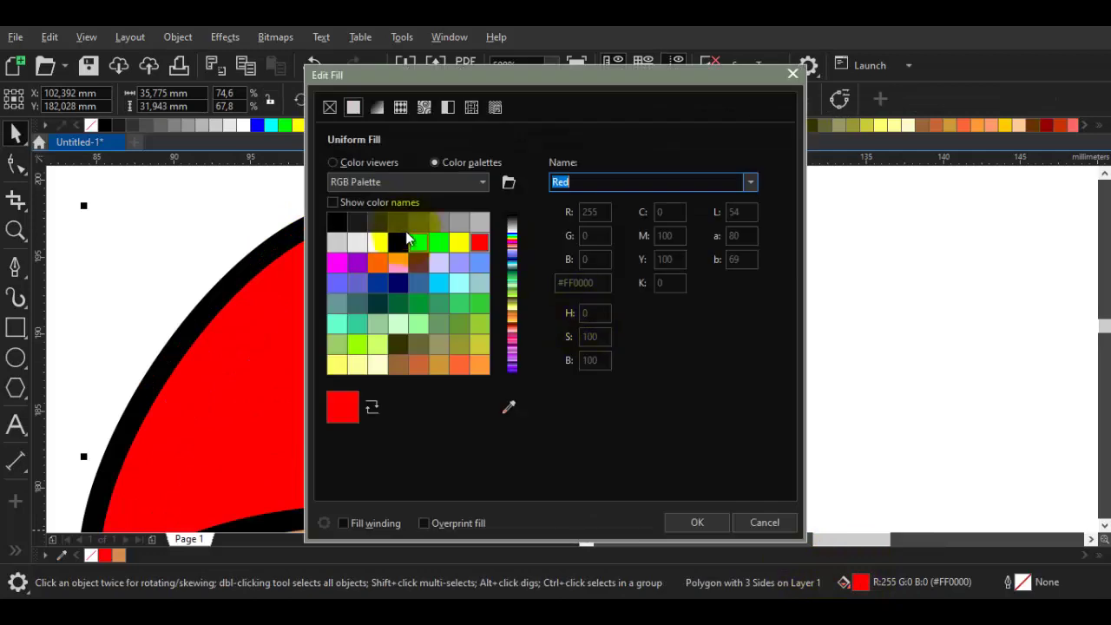
click(373, 163)
click(468, 207)
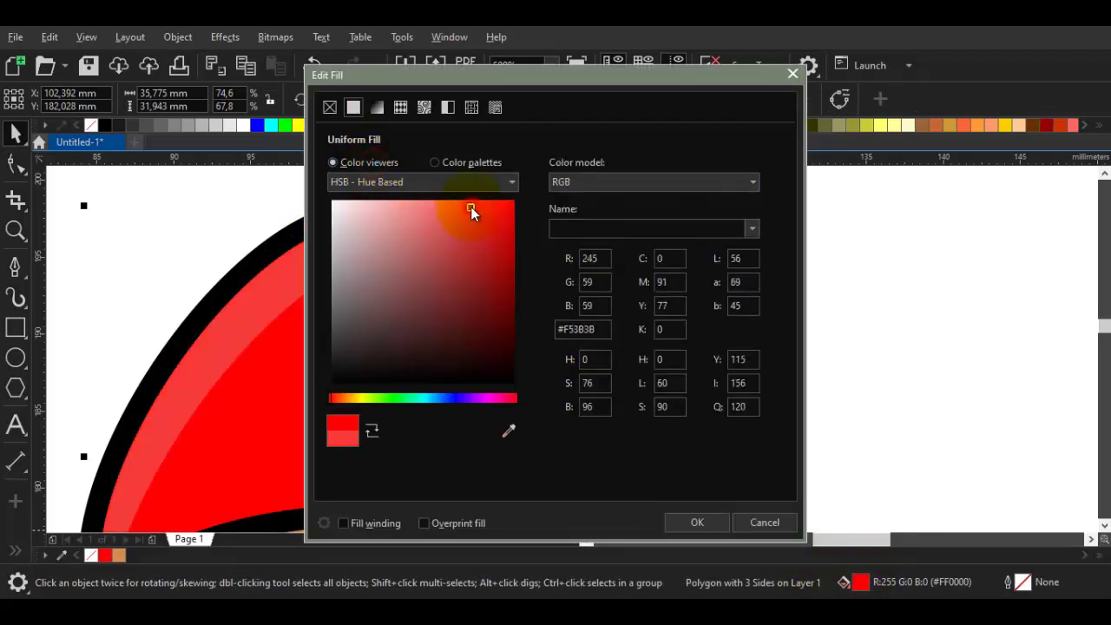
drag(462, 204, 441, 207)
click(697, 522)
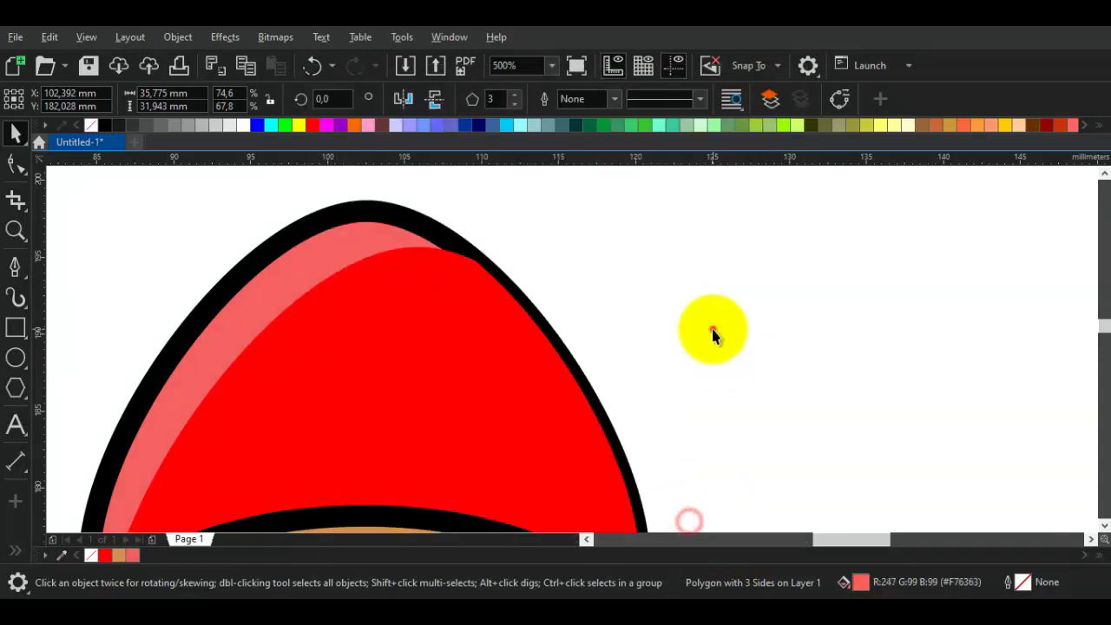
Step: Move the inner red shape back in the stacking order, behind the black outline
right_click(441, 307)
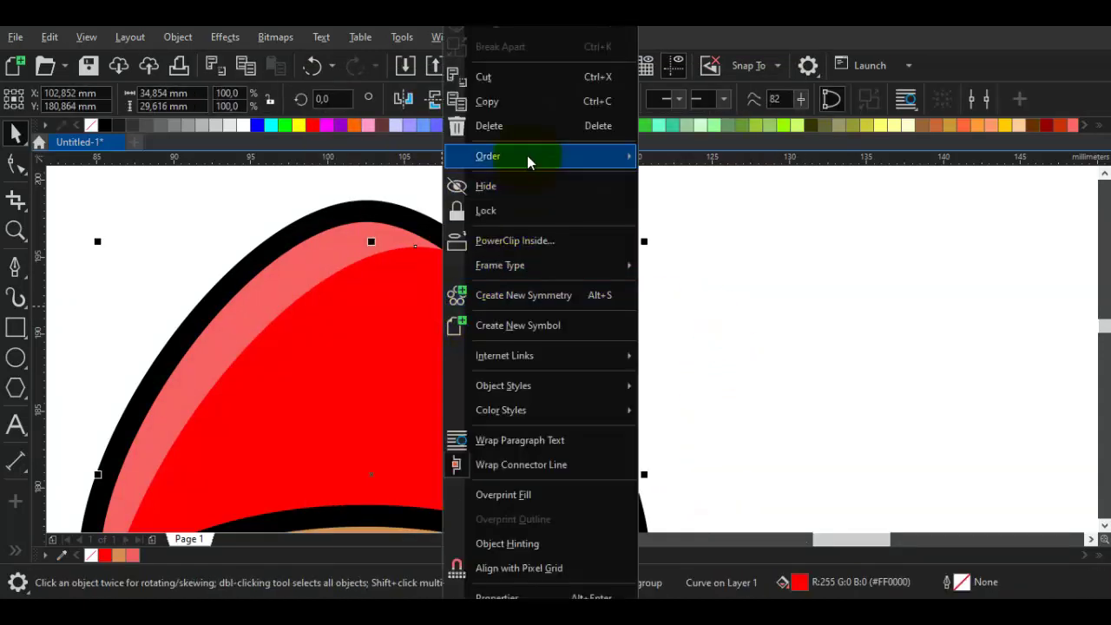
mouse_move(527, 155)
click(682, 316)
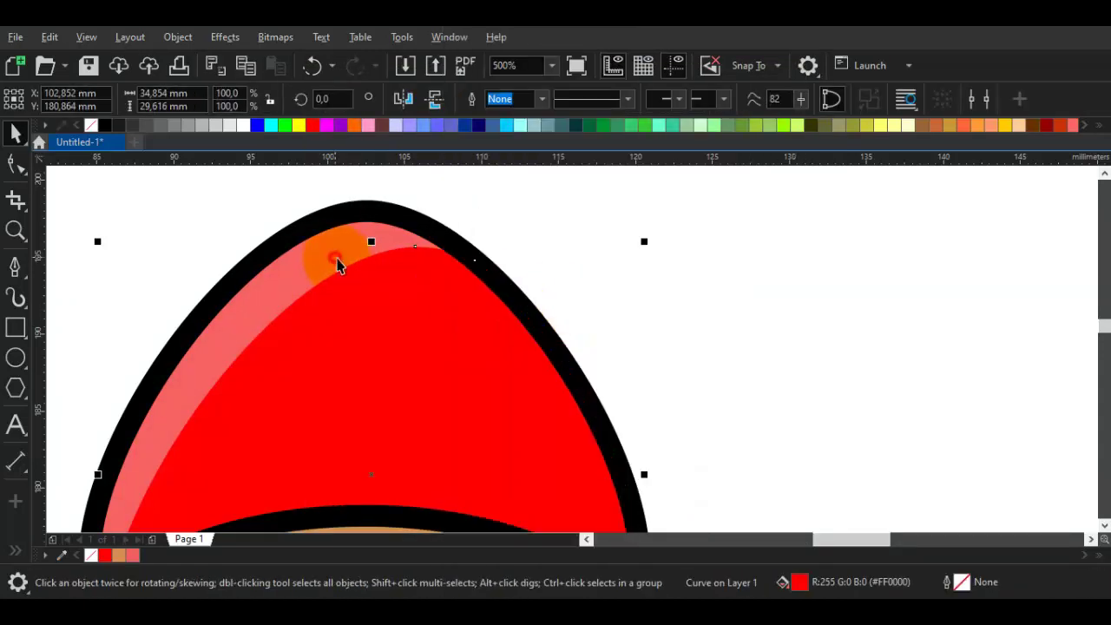
click(335, 255)
scroll(638, 382, down, 2)
click(649, 377)
Step: Convert the brown shape's outline to an object and copy the shape up and right to about X 105.3, Y 173.0 mm
drag(391, 447, 423, 382)
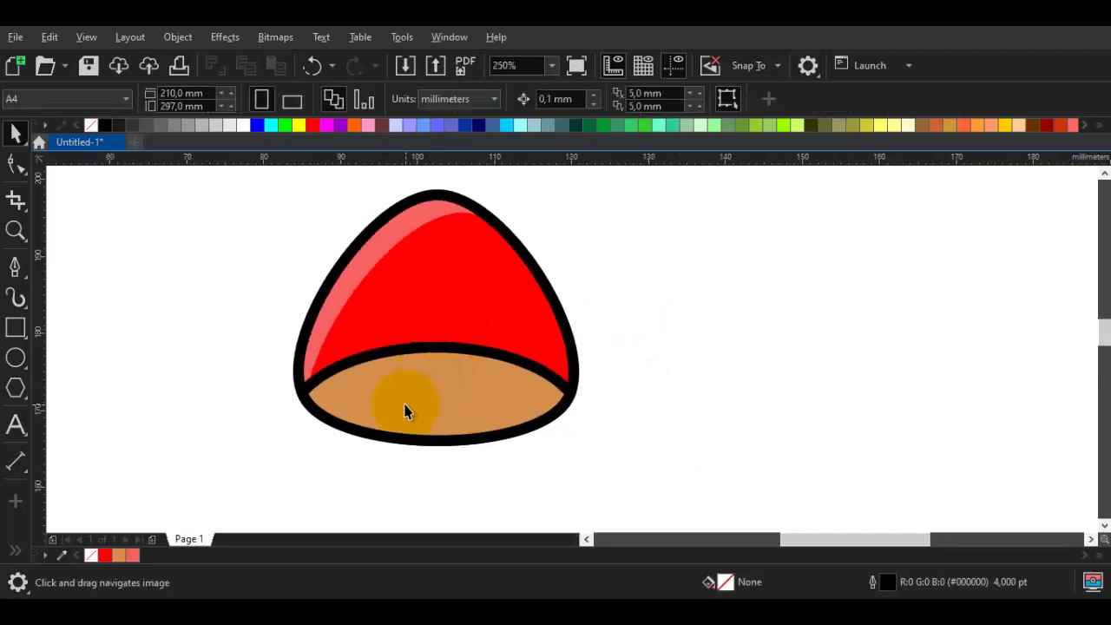
scroll(405, 405, up, 1)
click(404, 404)
drag(355, 380, 434, 387)
key(ctrl+z)
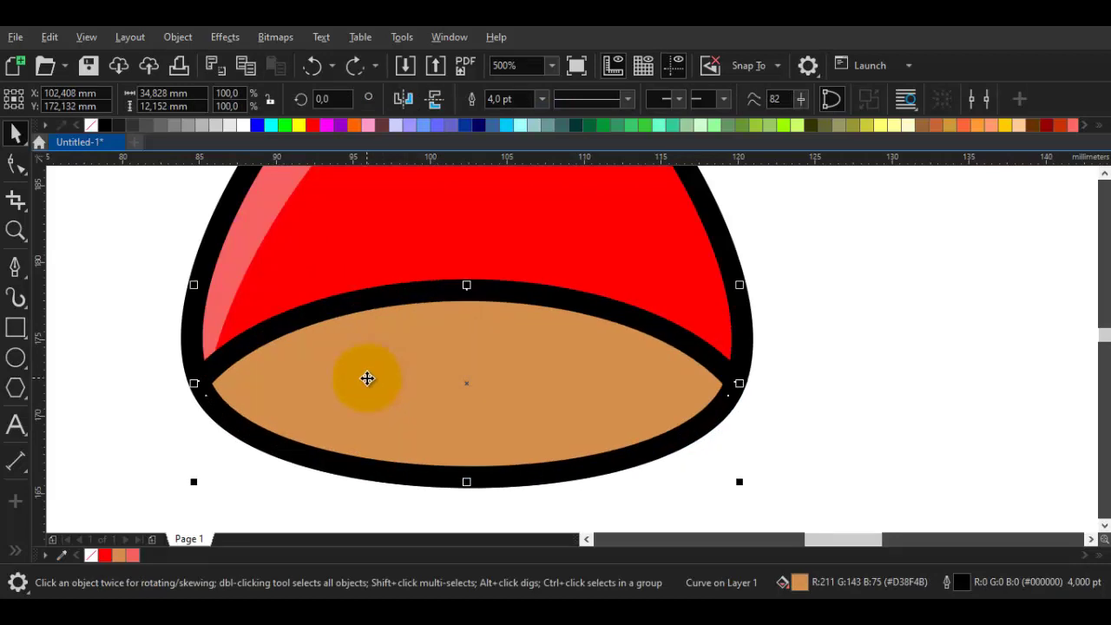
drag(357, 388, 396, 372)
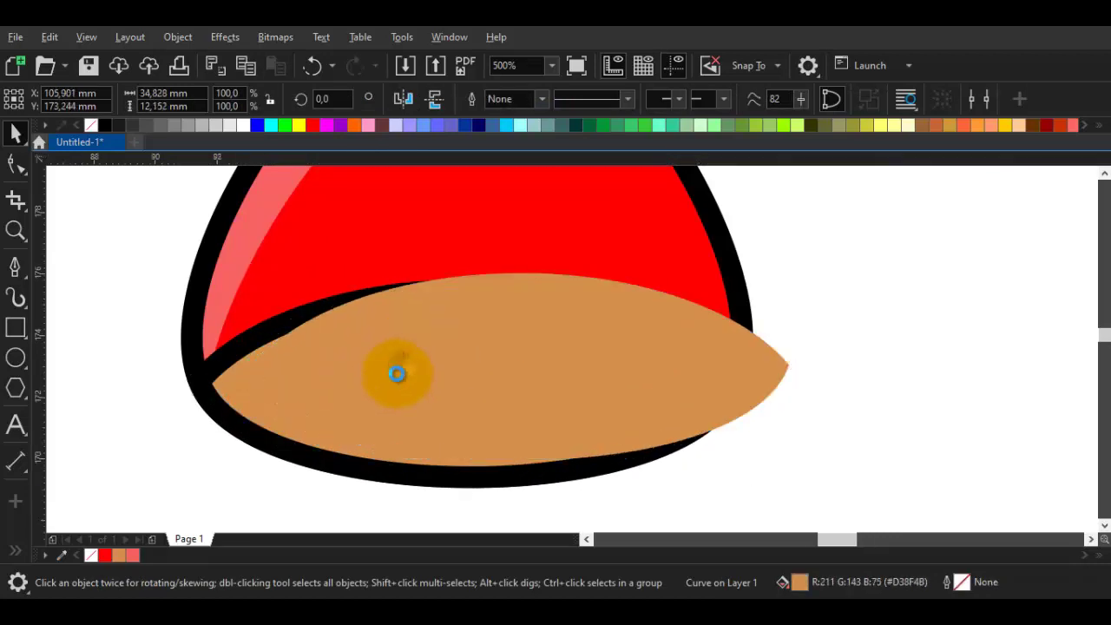
scroll(396, 375, up, 2)
drag(457, 277, 445, 279)
Step: Create the intersection of the two brown shapes and delete the offset brown copy
shift+click(241, 337)
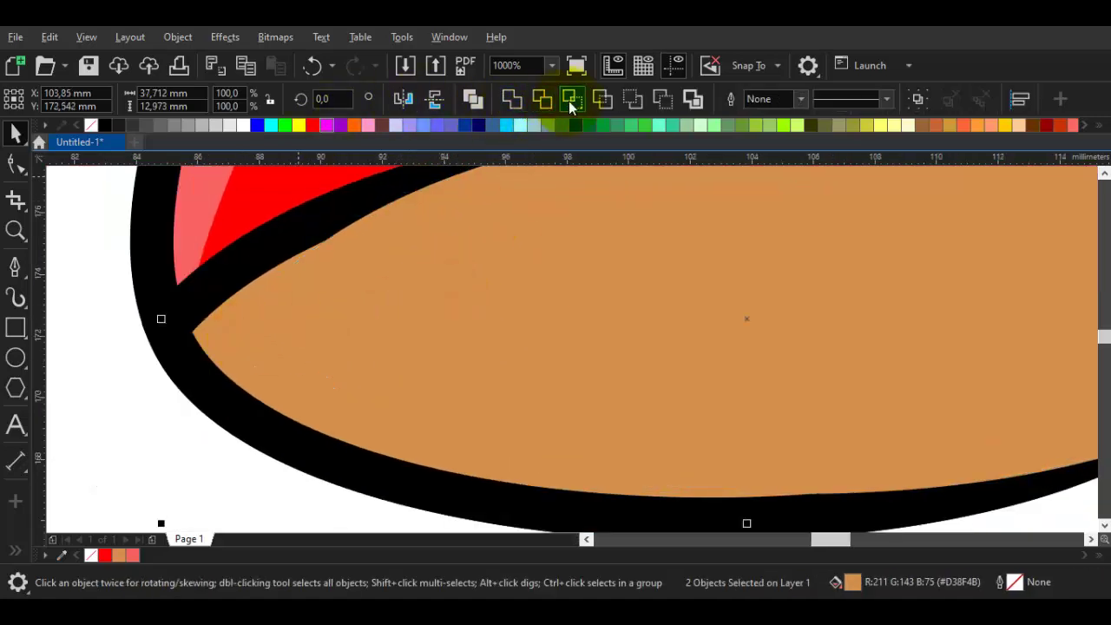
scroll(477, 345, down, 3)
click(685, 331)
right_click(682, 333)
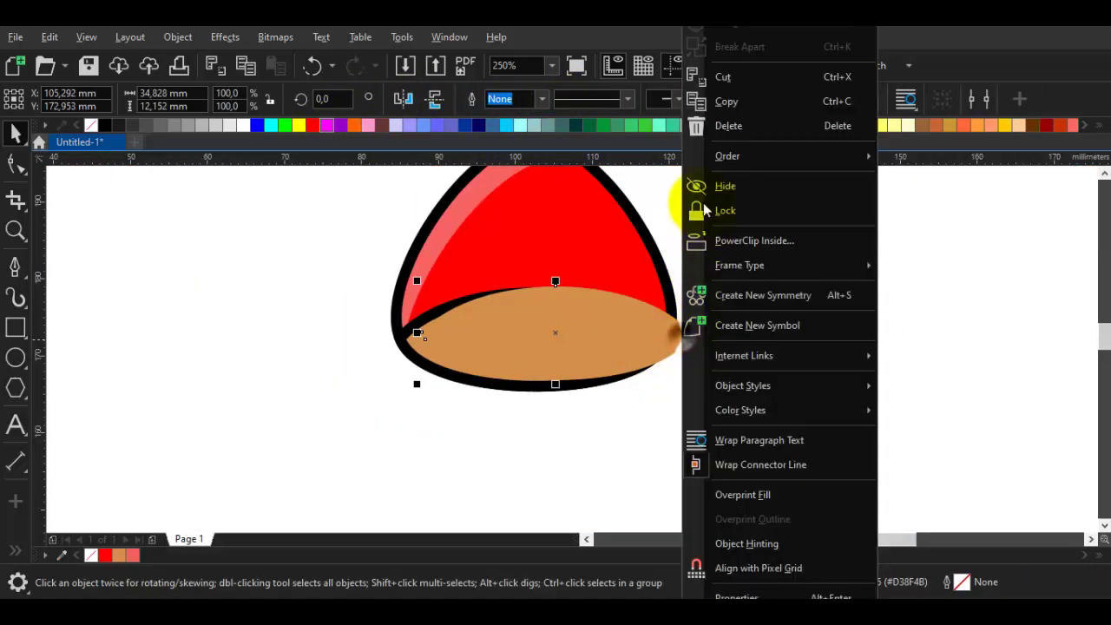
click(738, 126)
Step: Change the original brown shape's uniform fill to lighter tan (#EDB47C) to form a highlight along its edge
scroll(421, 352, up, 2)
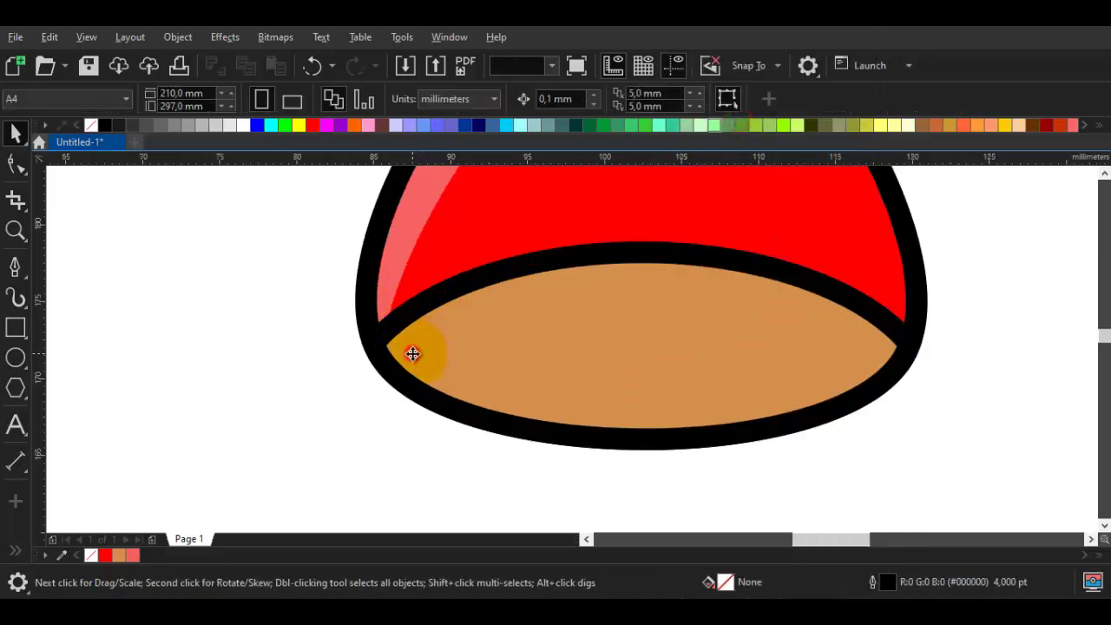
click(412, 353)
key(F10)
key(space)
double_click(849, 583)
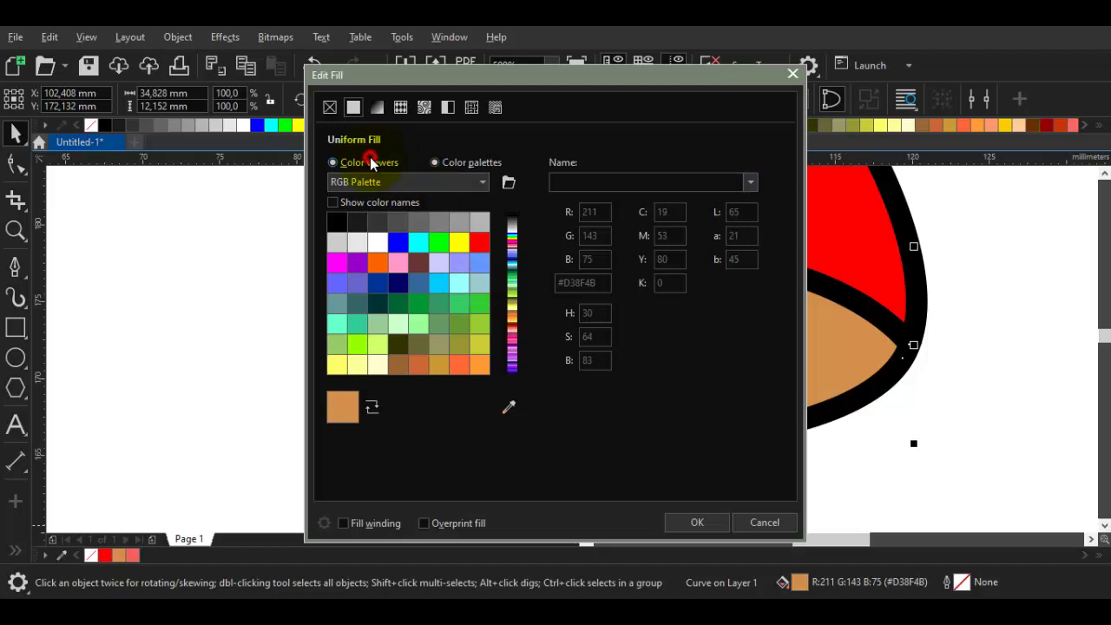
click(371, 163)
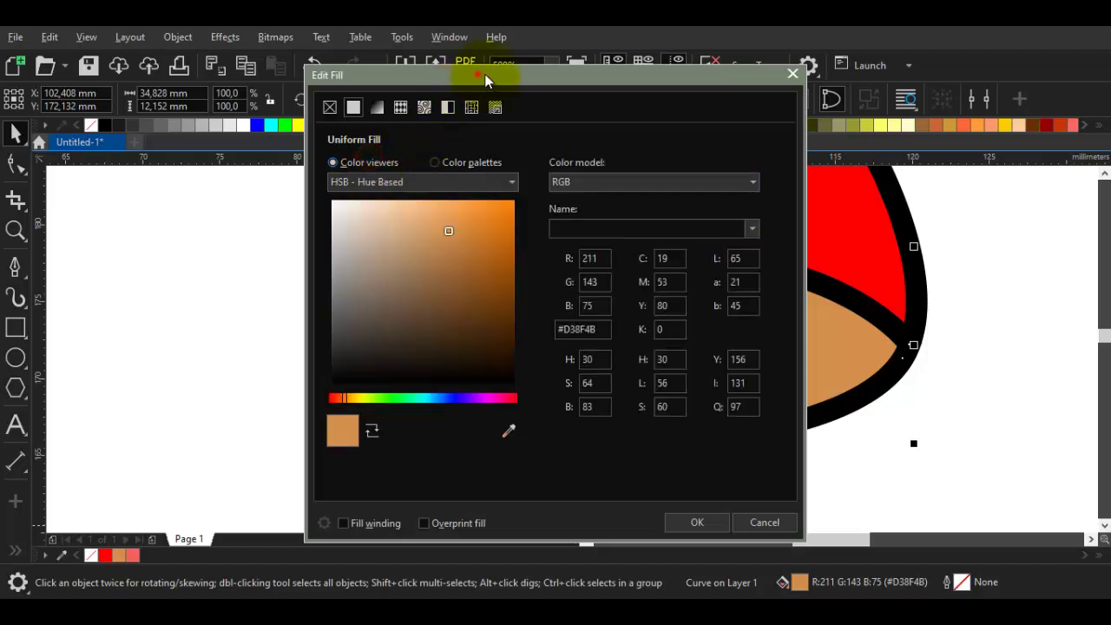
drag(477, 75, 716, 85)
drag(661, 231, 656, 222)
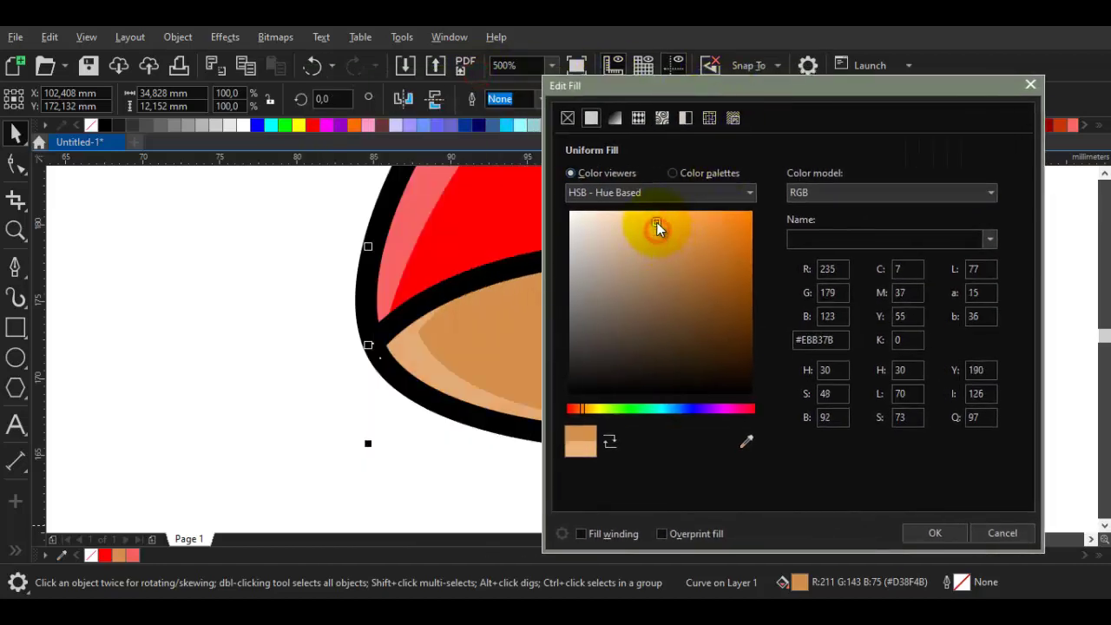
click(933, 532)
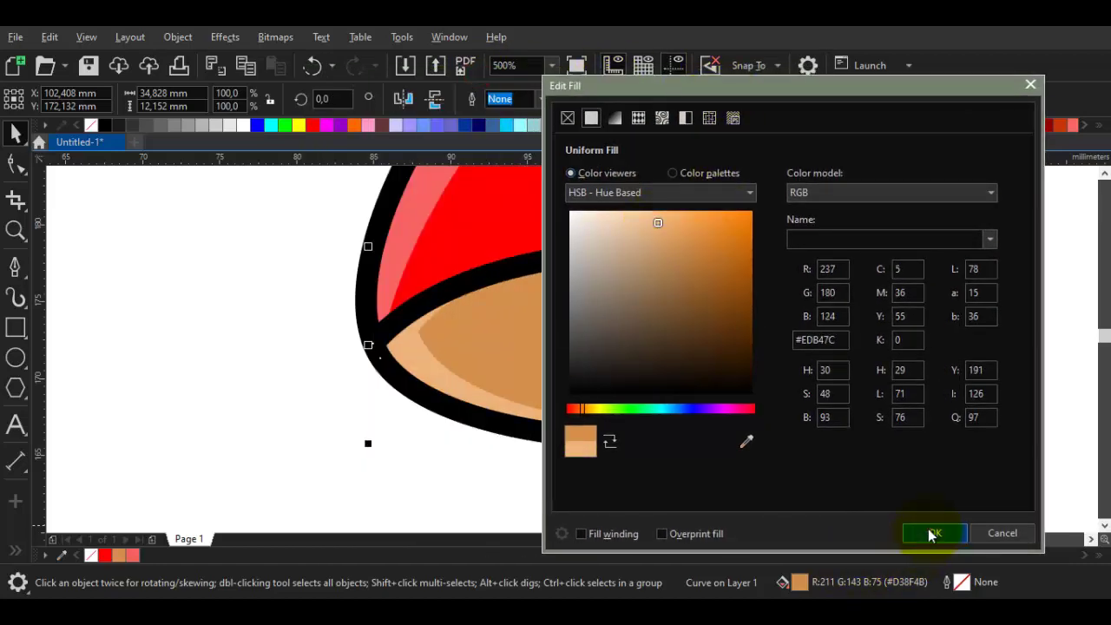
Step: Draw a closed curved shape about 19.3 by 11.4 mm across the lower-left edge of the cap, overlapping the red and brown areas
scroll(293, 406, down, 1)
scroll(373, 330, up, 1)
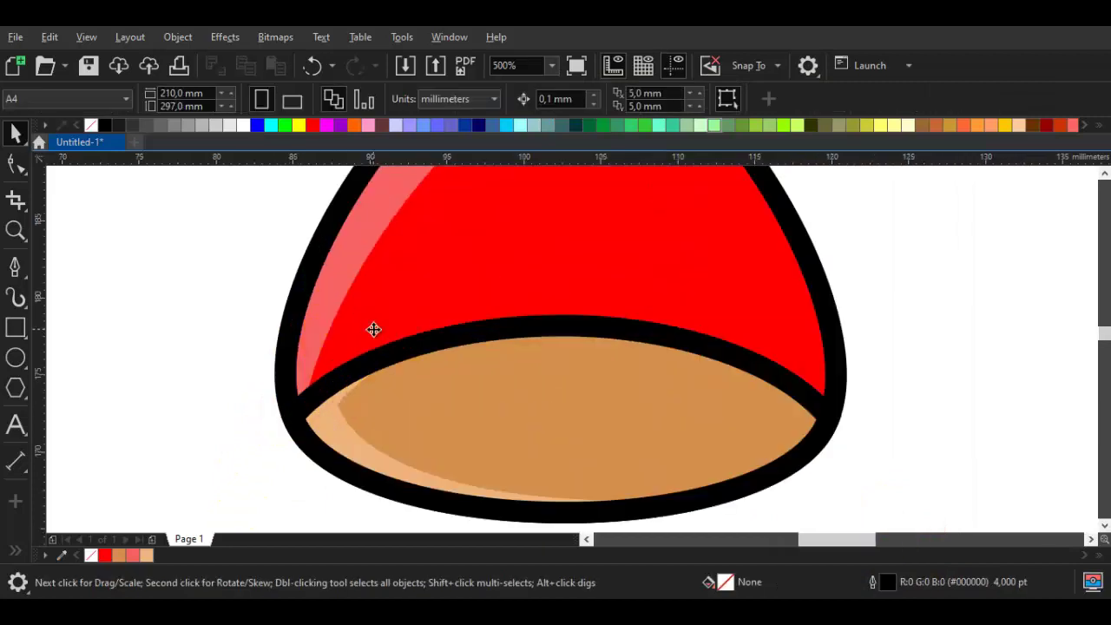
double_click(373, 330)
key(space)
key(F5)
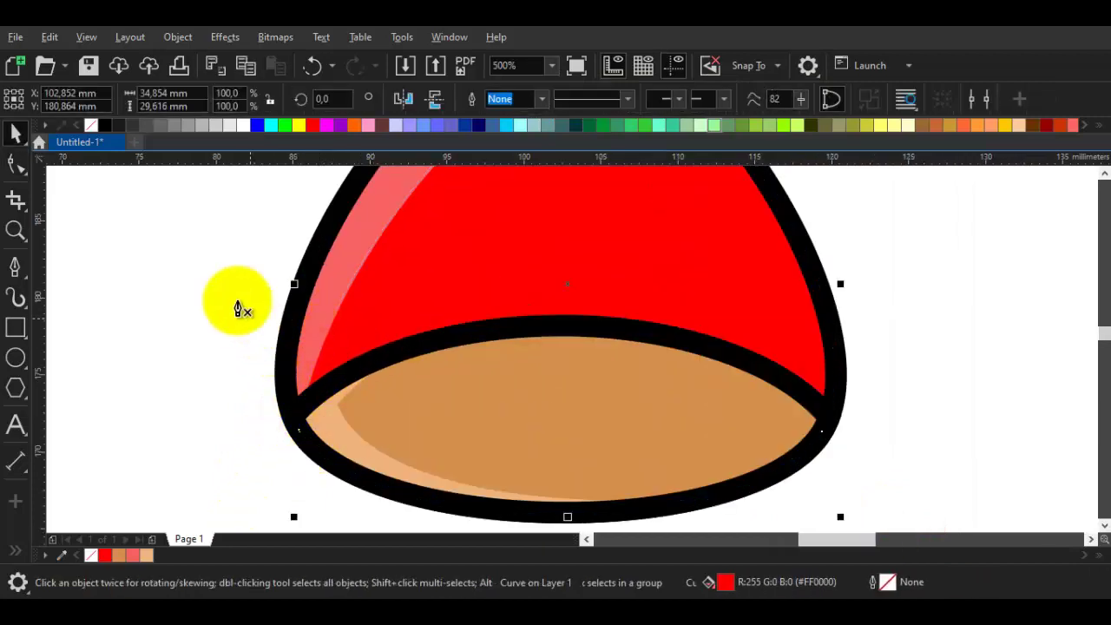
click(233, 298)
click(237, 387)
drag(273, 387, 343, 354)
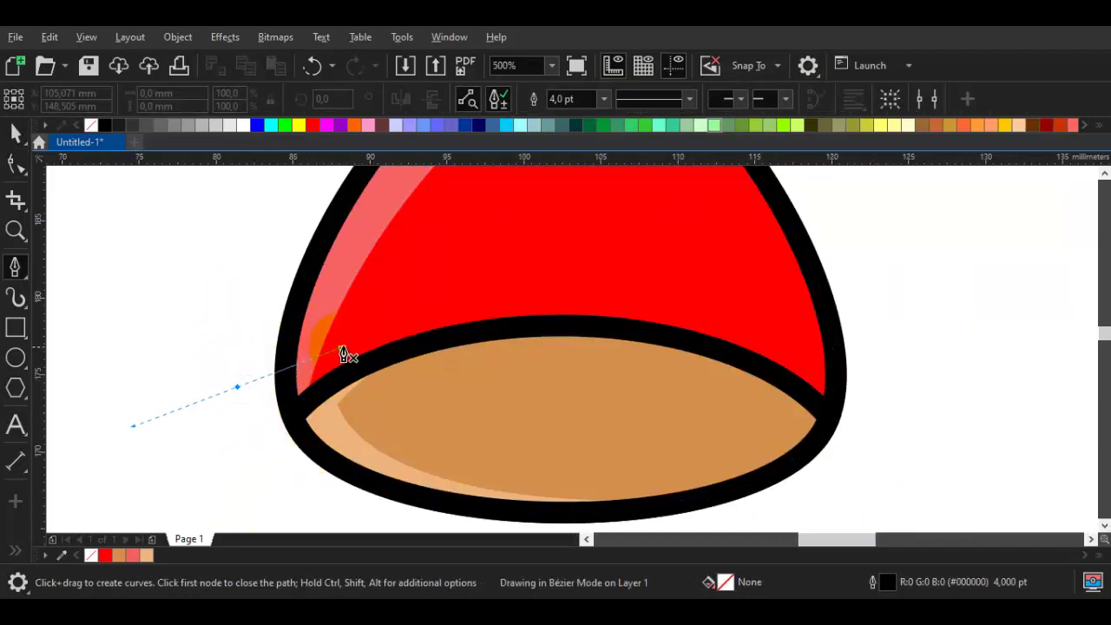
click(497, 333)
drag(238, 504, 178, 442)
click(226, 391)
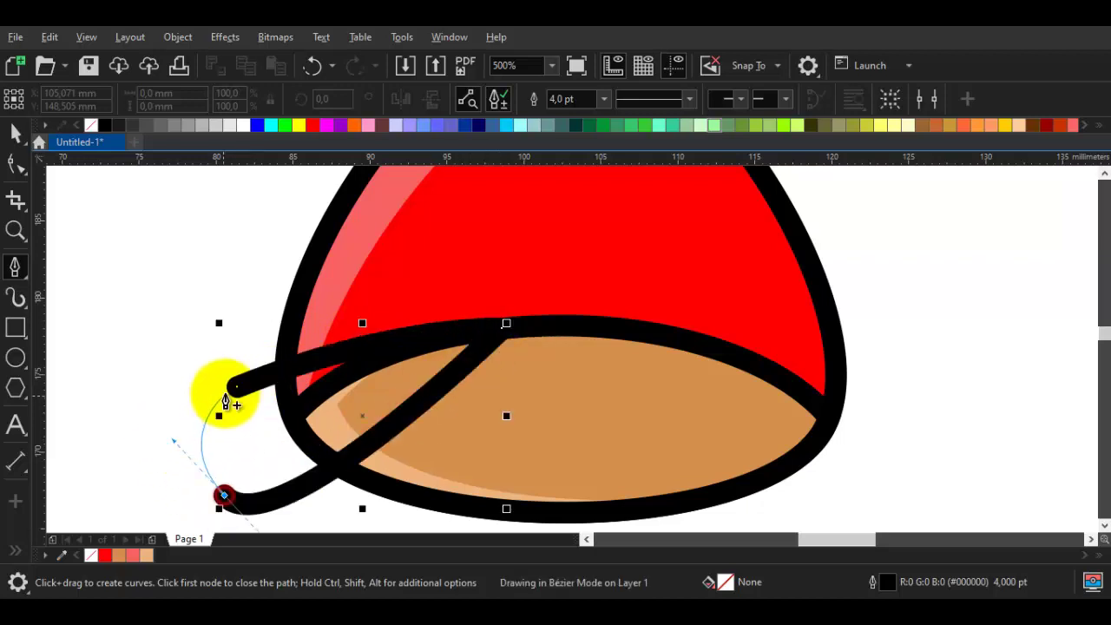
key(space)
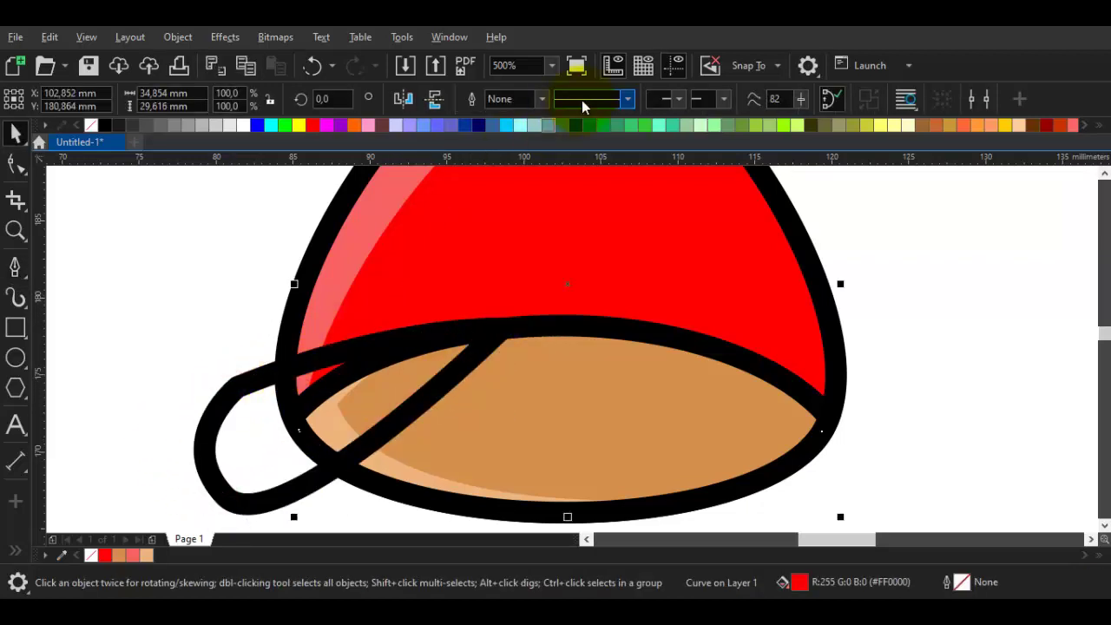
Step: Cut the closed curve out of the main red area so its lower-left corner exposes the light red highlight
click(199, 387)
click(226, 398)
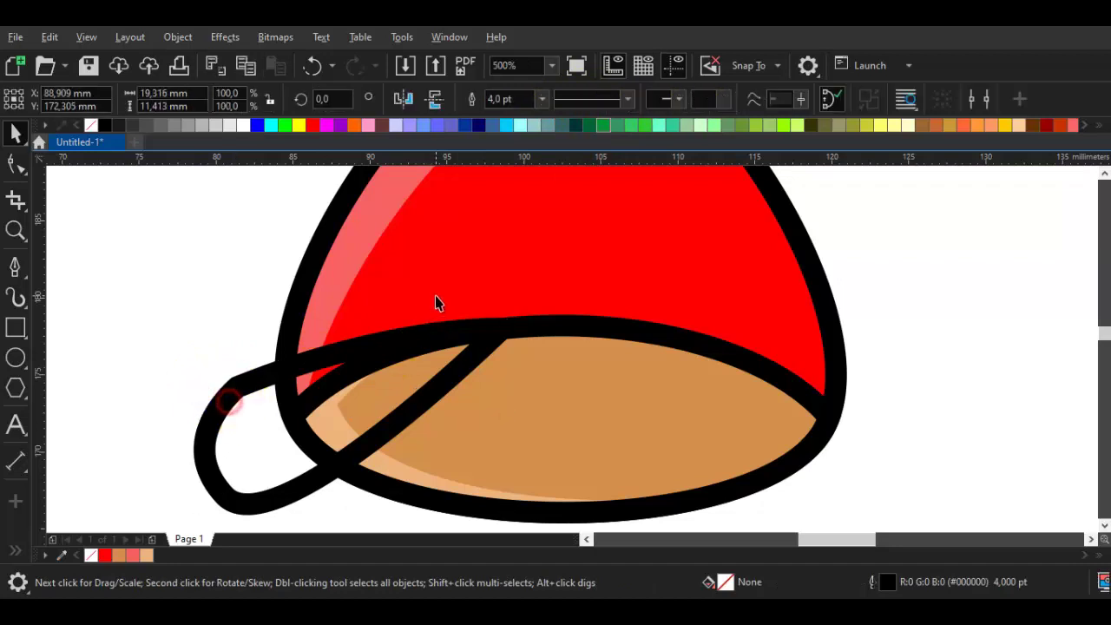
click(435, 295)
double_click(517, 203)
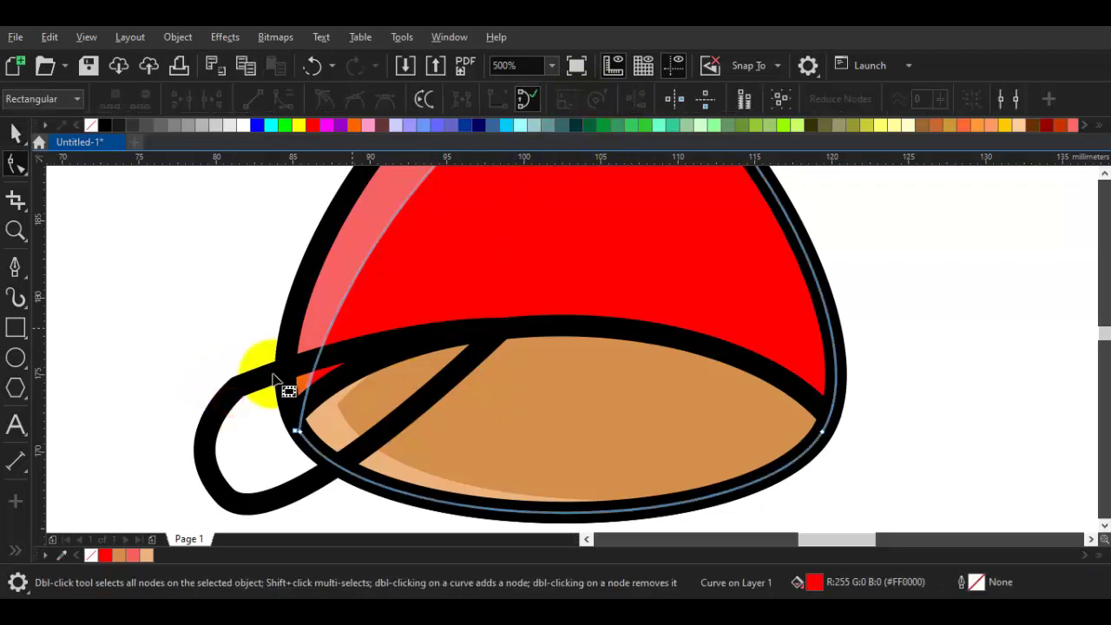
click(219, 419)
key(space)
key(space)
shift+click(479, 287)
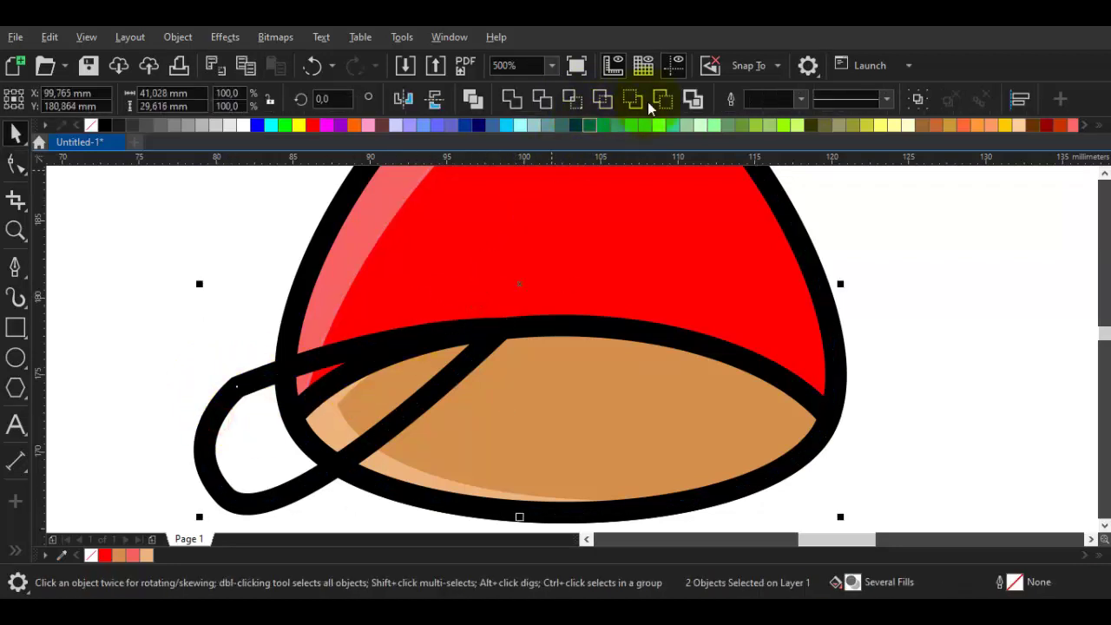
click(643, 98)
key(space)
scroll(426, 287, down, 1)
key(space)
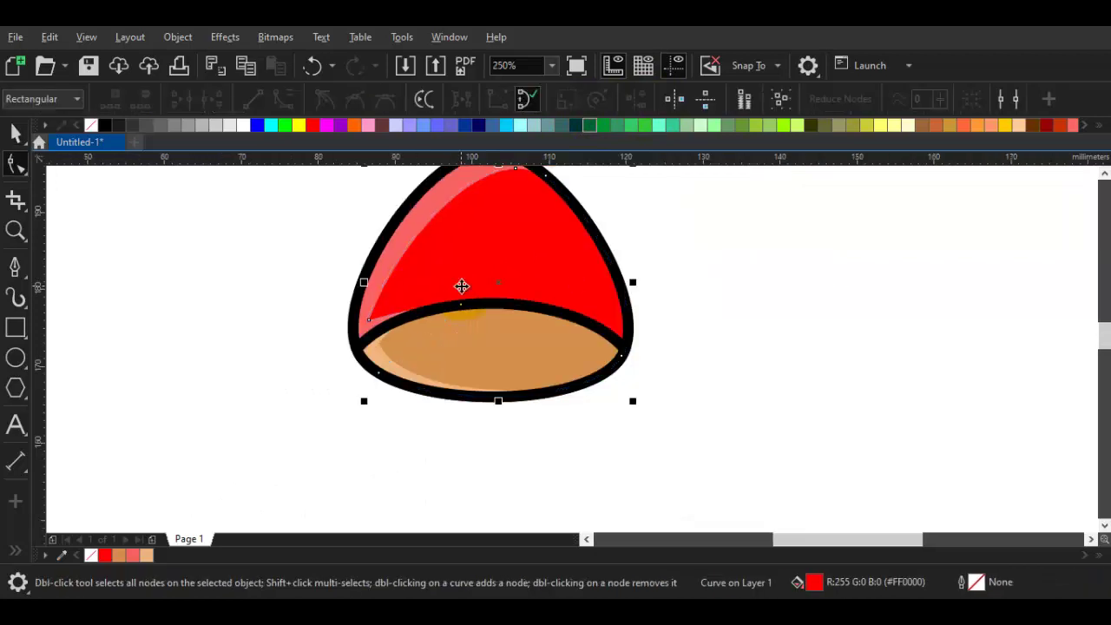
scroll(480, 363, down, 1)
key(Escape)
Step: Reshape the top curve of the main red area to narrow the highlight near the cap's tip
scroll(498, 335, up, 2)
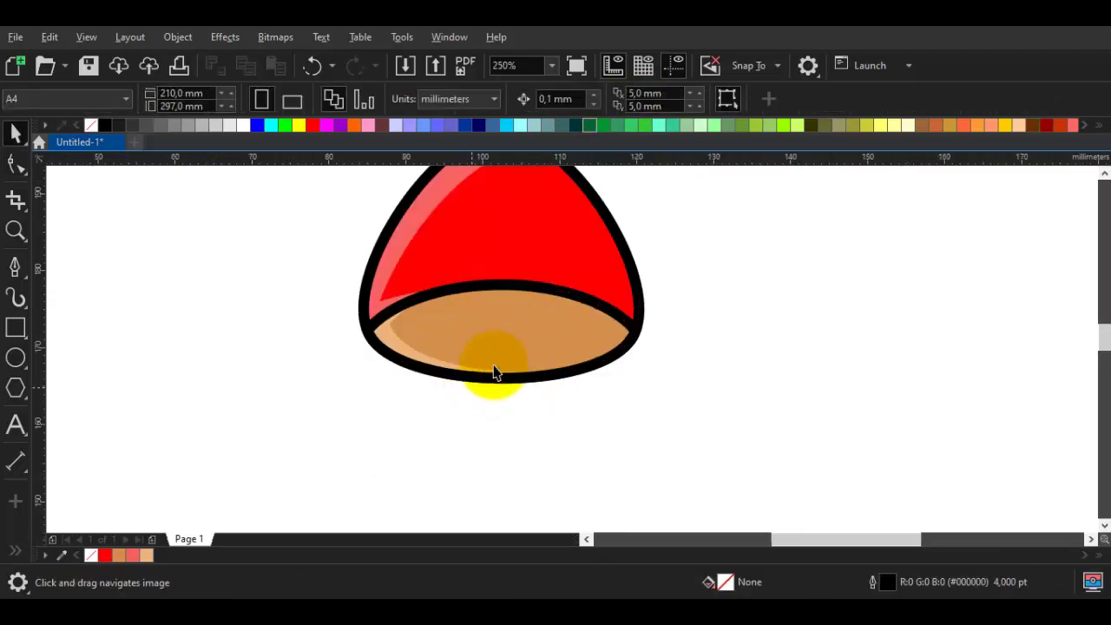
drag(529, 326, 468, 368)
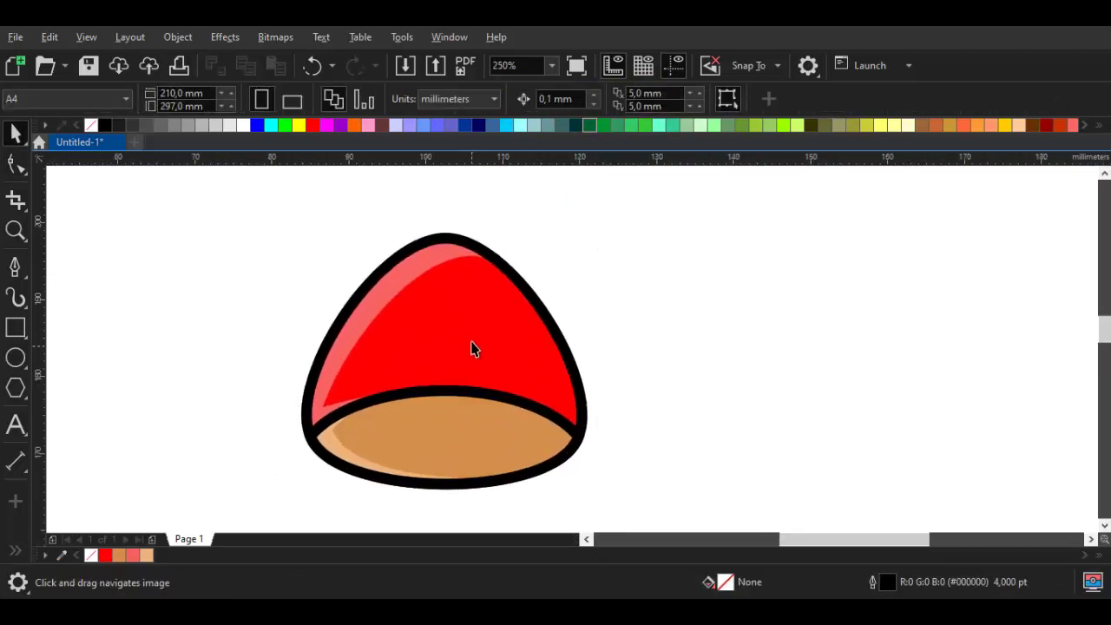
click(469, 286)
key(F10)
scroll(477, 265, up, 2)
double_click(465, 261)
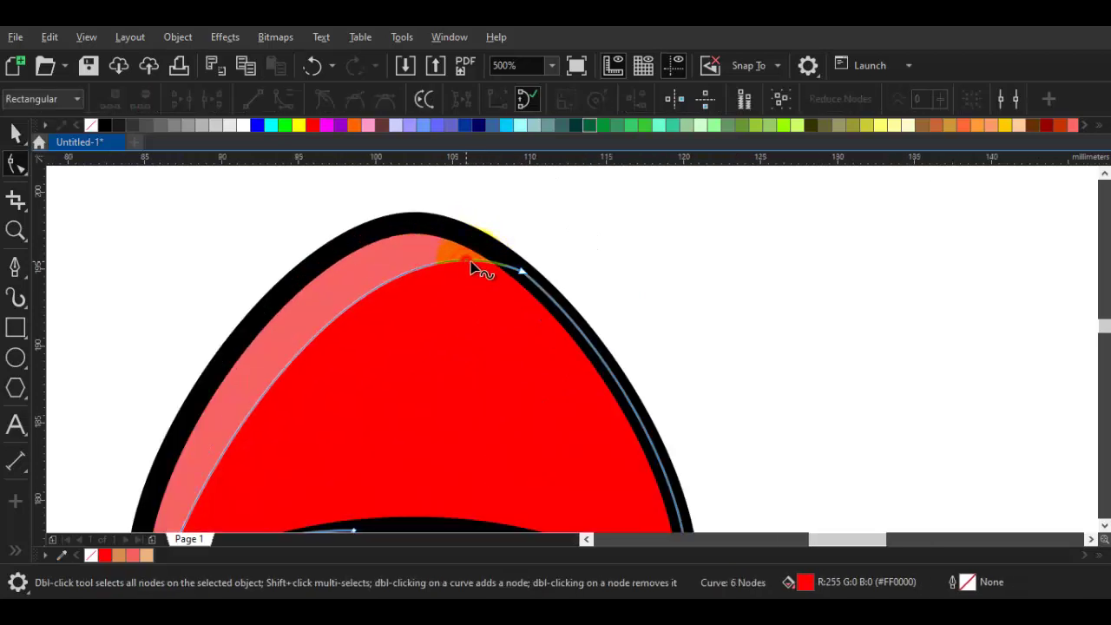
click(522, 271)
mouse_move(392, 219)
mouse_down()
mouse_move(399, 238)
mouse_move(373, 214)
mouse_move(369, 185)
mouse_move(375, 214)
mouse_up()
scroll(510, 324, down, 1)
key(space)
click(613, 361)
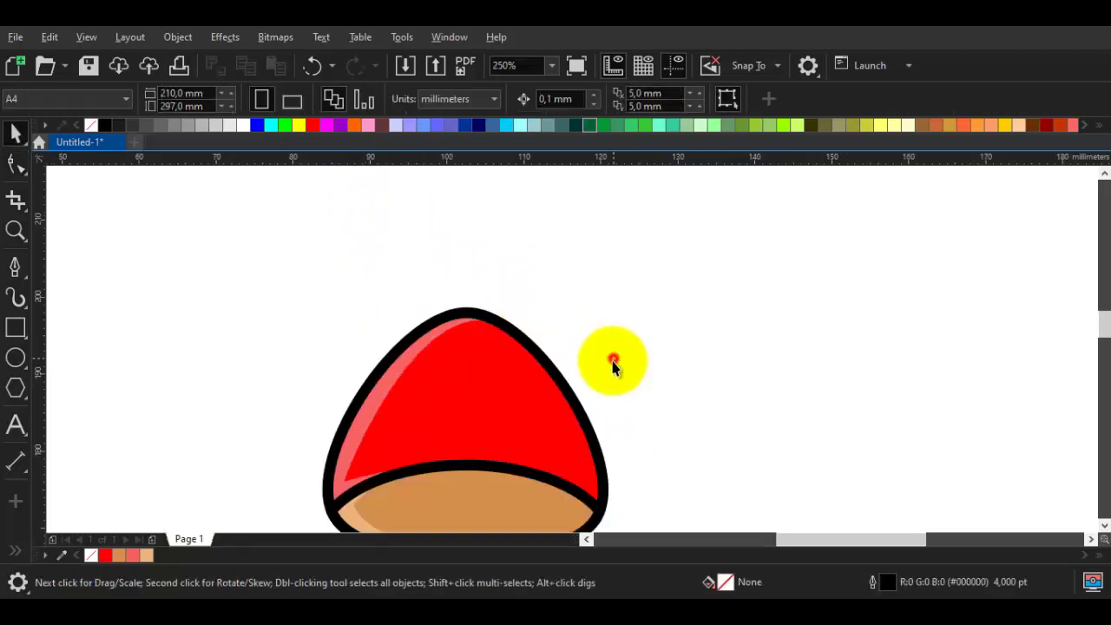
Step: Draw three ellipses on the cap: one about 14 by 9.1 mm over the left edge, one over the right edge and one low in the middle
drag(399, 407, 387, 343)
scroll(466, 388, down, 1)
click(665, 371)
scroll(426, 361, up, 1)
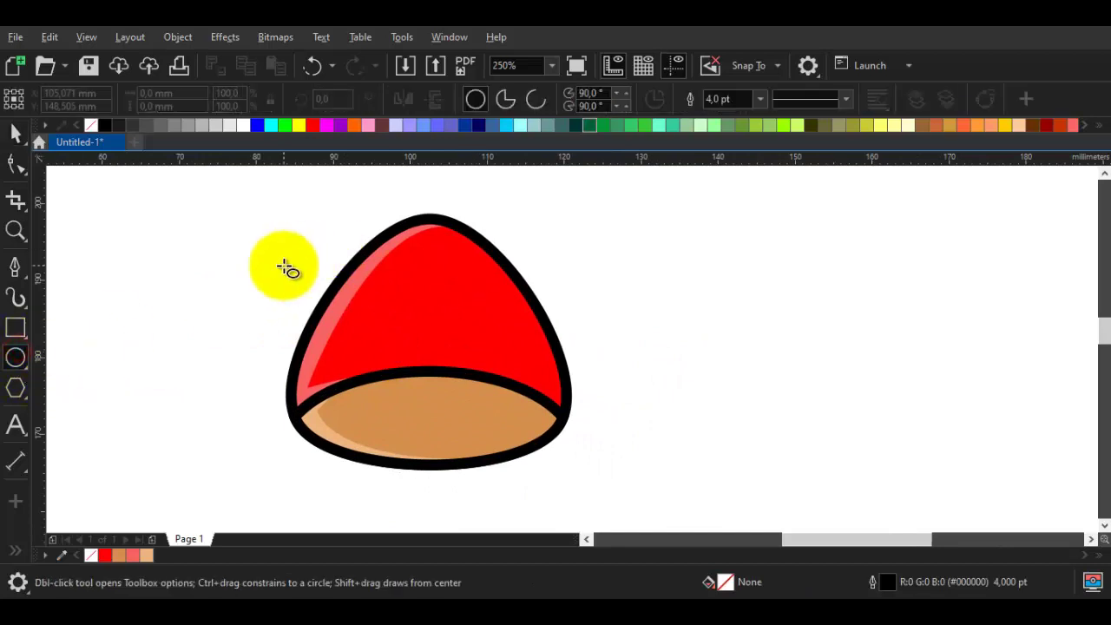
drag(286, 245, 405, 305)
drag(398, 319, 399, 319)
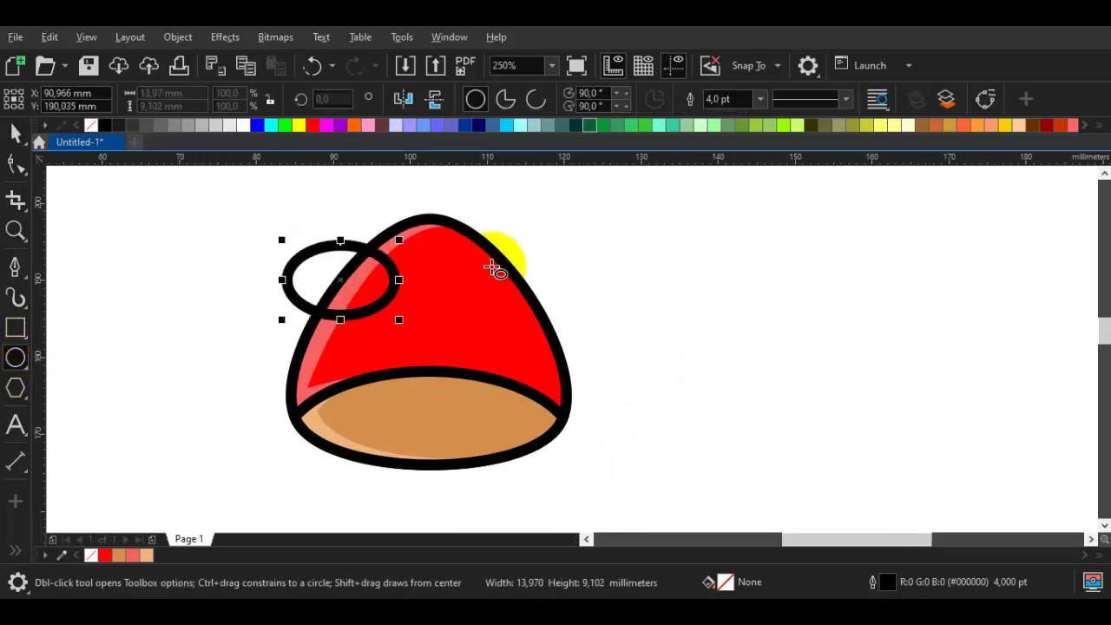
drag(478, 259, 586, 343)
drag(405, 330, 493, 384)
Step: Resize and position the right ellipse at about 13.3 by 10.4 mm and the lower middle one at about 13 by 7.7 mm
key(space)
scroll(431, 339, up, 1)
drag(442, 333, 422, 308)
drag(531, 255, 491, 314)
drag(496, 466, 533, 375)
drag(557, 328, 579, 315)
drag(560, 377, 573, 383)
click(503, 248)
Step: Select the three ellipses and weld them into one object
click(209, 213)
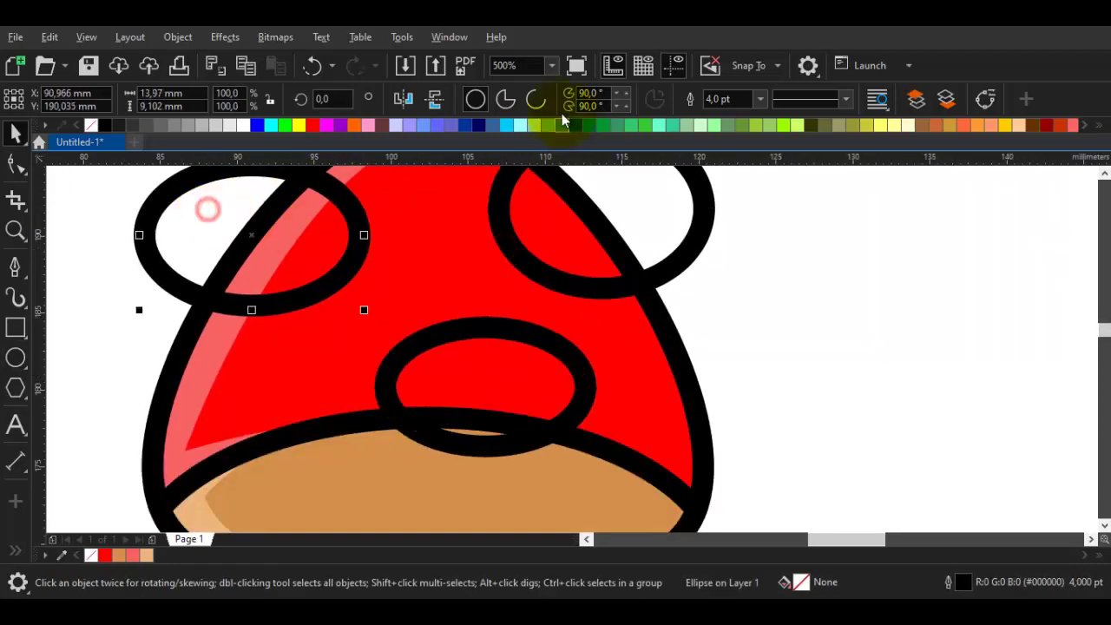
click(677, 202)
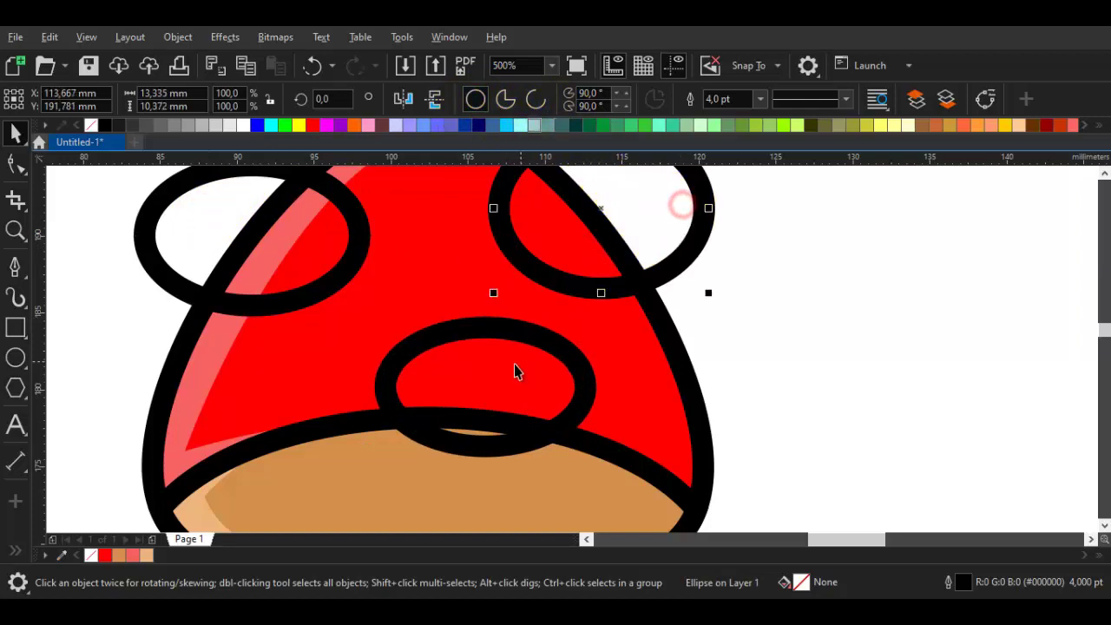
click(286, 245)
click(682, 245)
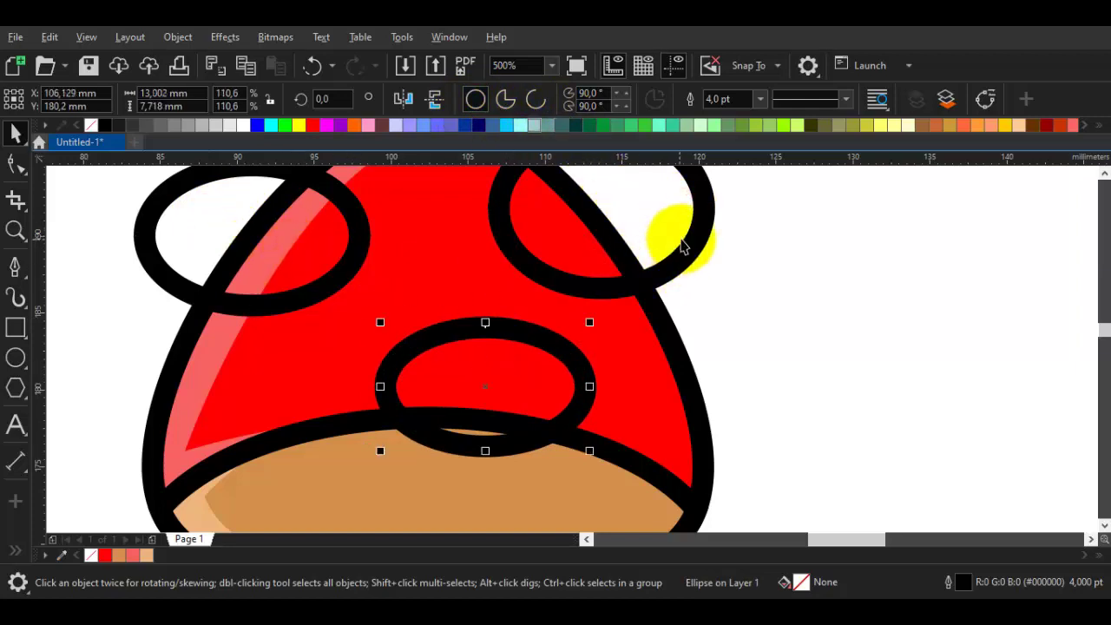
shift+click(292, 224)
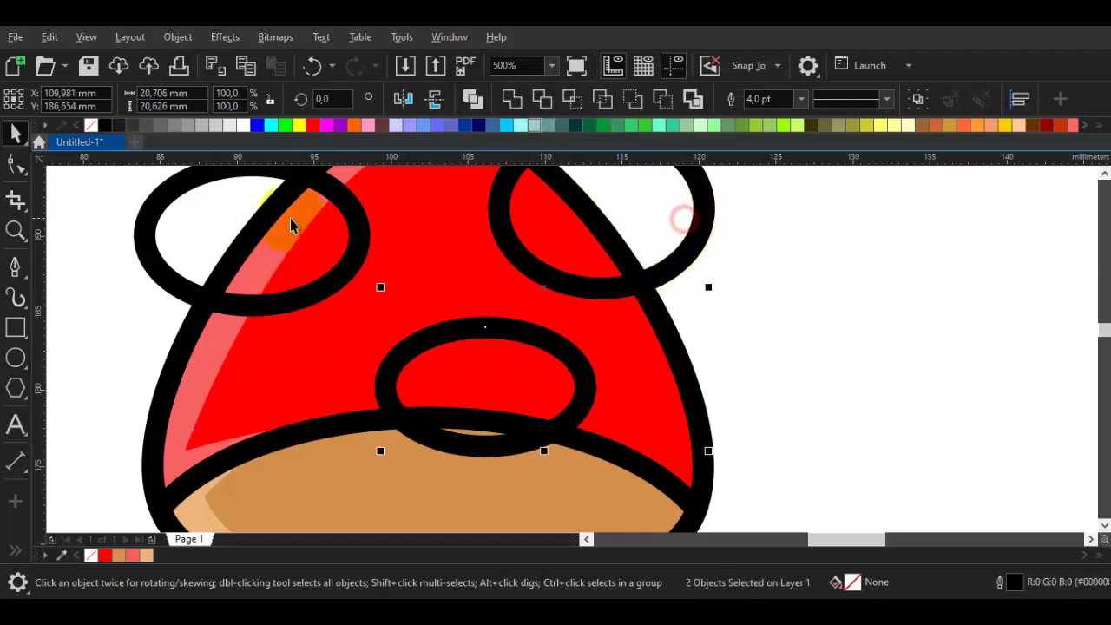
click(516, 104)
Step: Create the intersections of the welded ellipses with the main red area and with the light red highlight
scroll(507, 283, down, 1)
shift+click(576, 338)
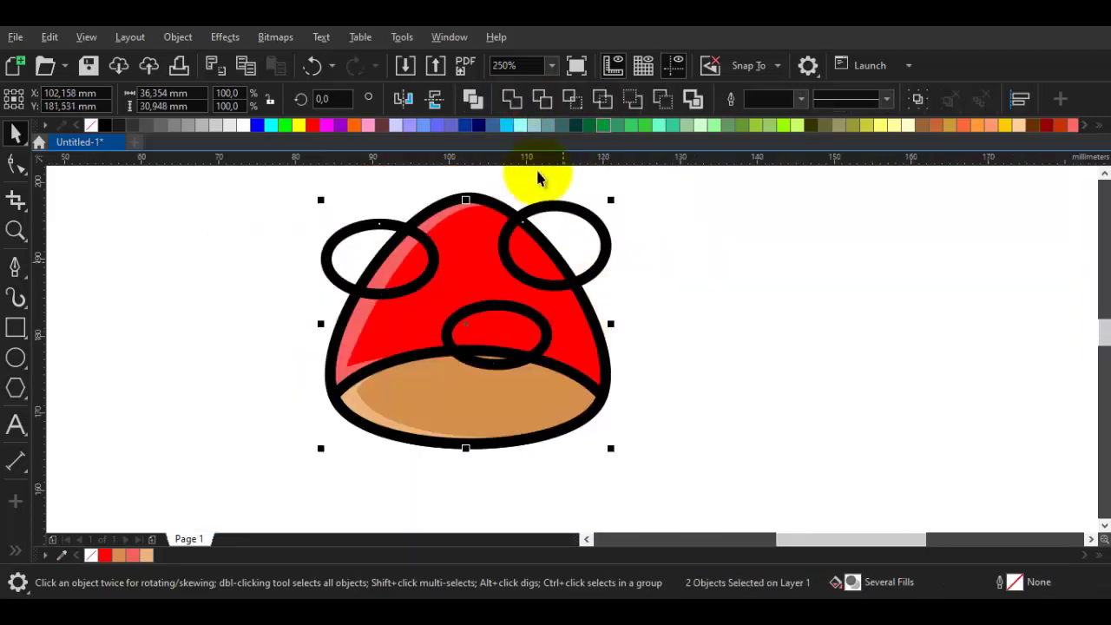
click(571, 101)
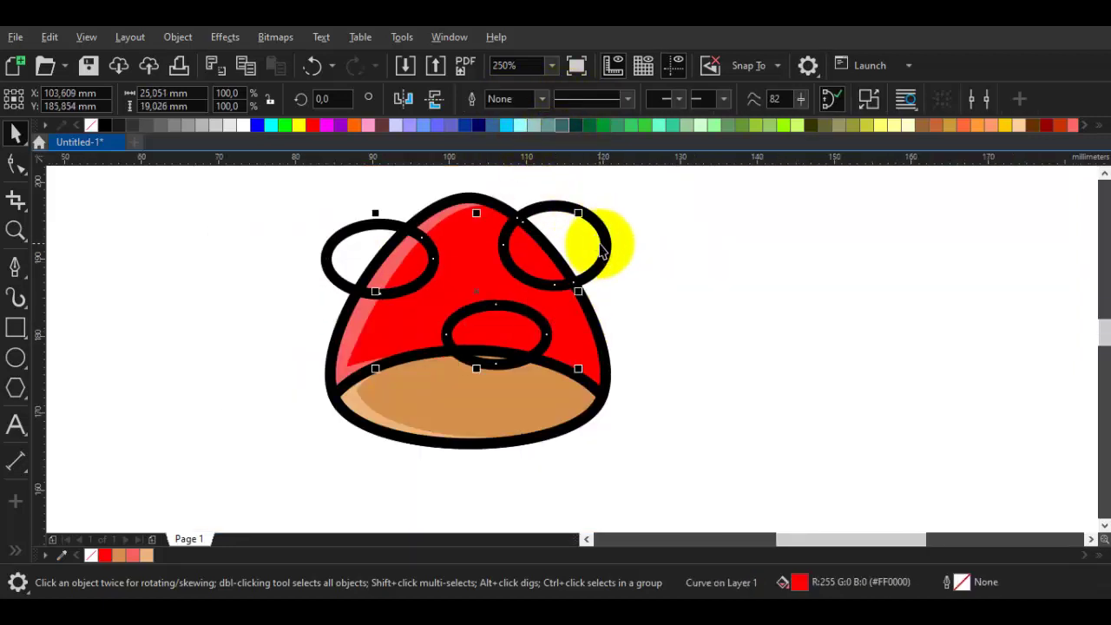
click(602, 241)
scroll(392, 293, up, 3)
shift+click(335, 329)
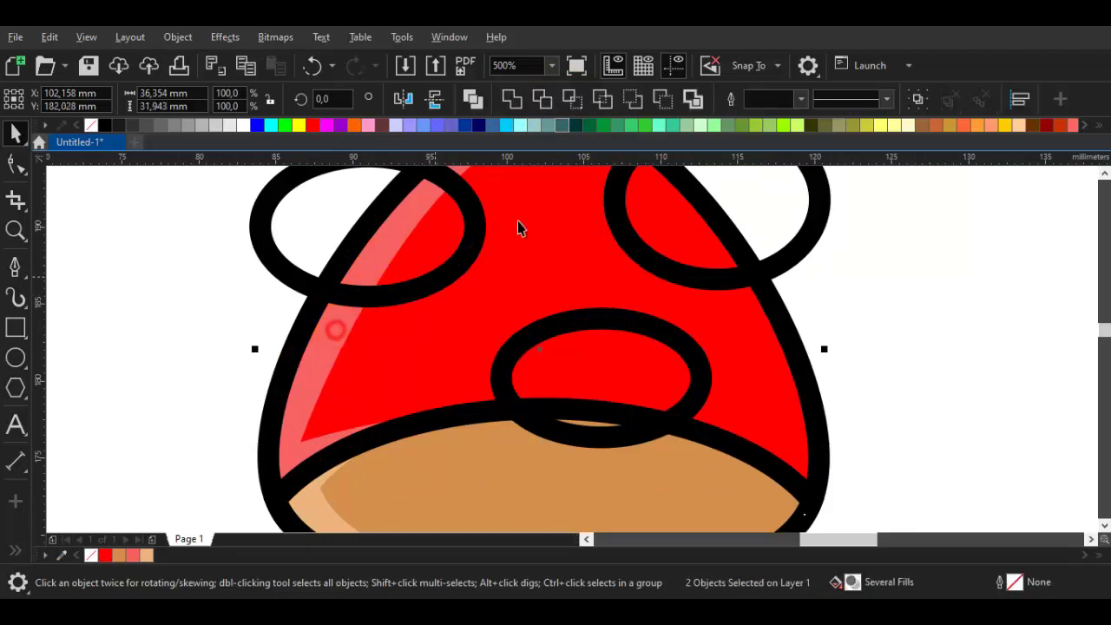
Step: Delete the welded ellipse outlines from the cap
click(762, 228)
right_click(792, 208)
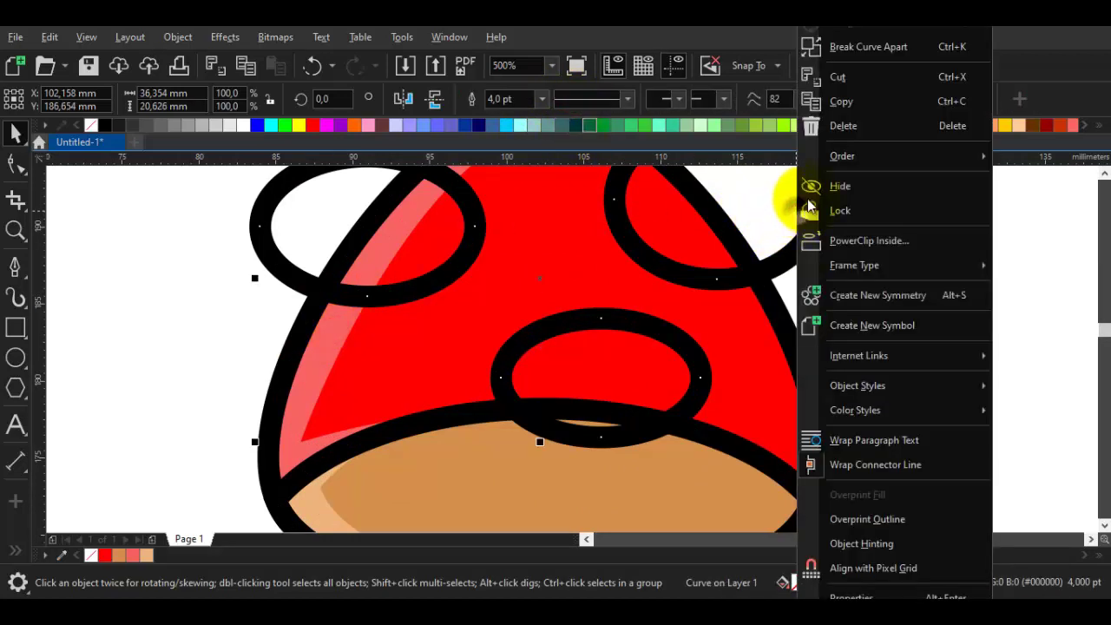
click(851, 191)
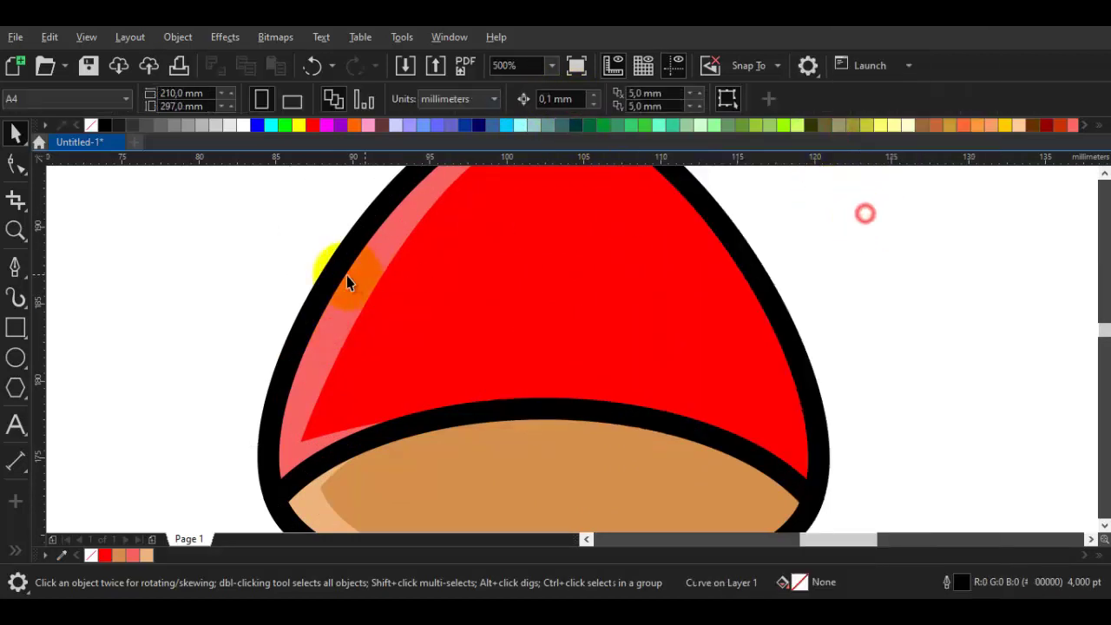
Step: Fill the spot piece within the highlight with white and the spots on the main red area with light gray
click(389, 245)
key(F10)
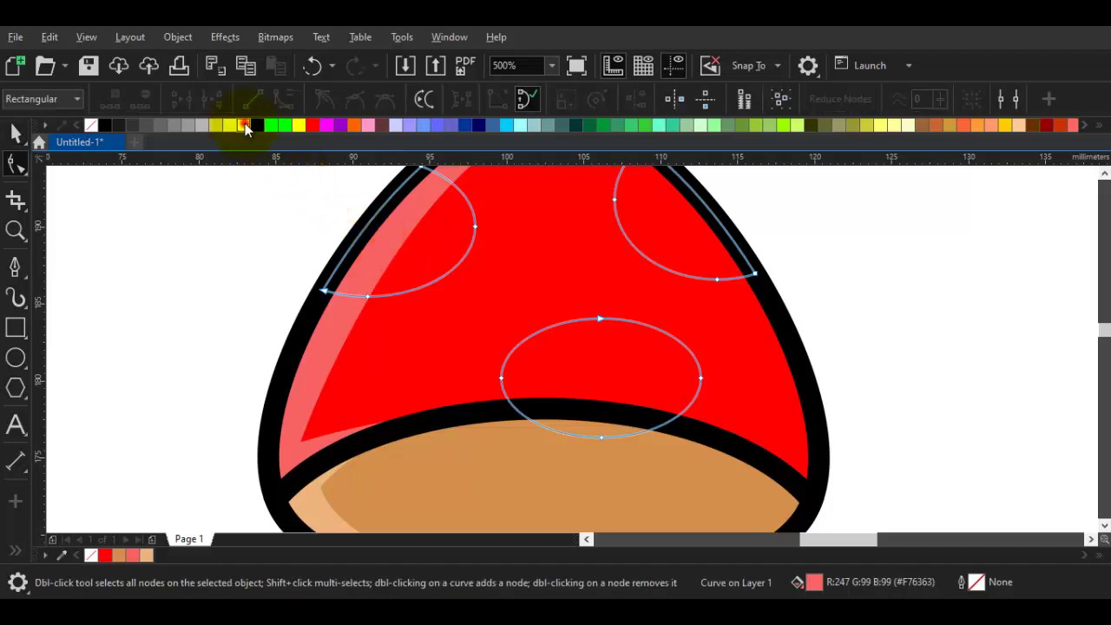
click(244, 124)
click(385, 213)
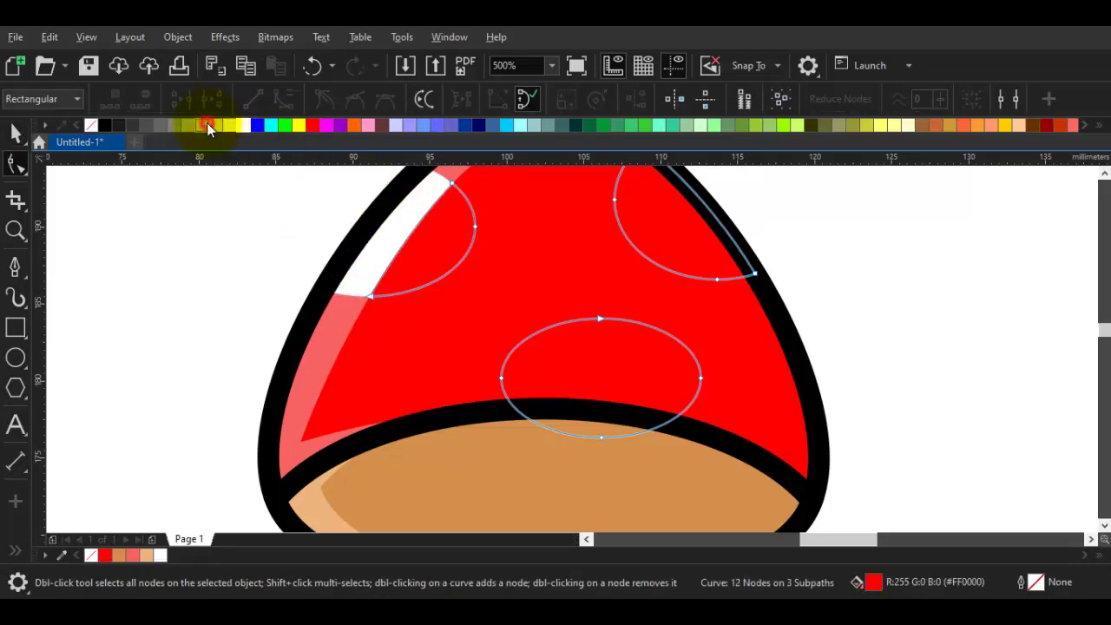
click(207, 122)
click(216, 126)
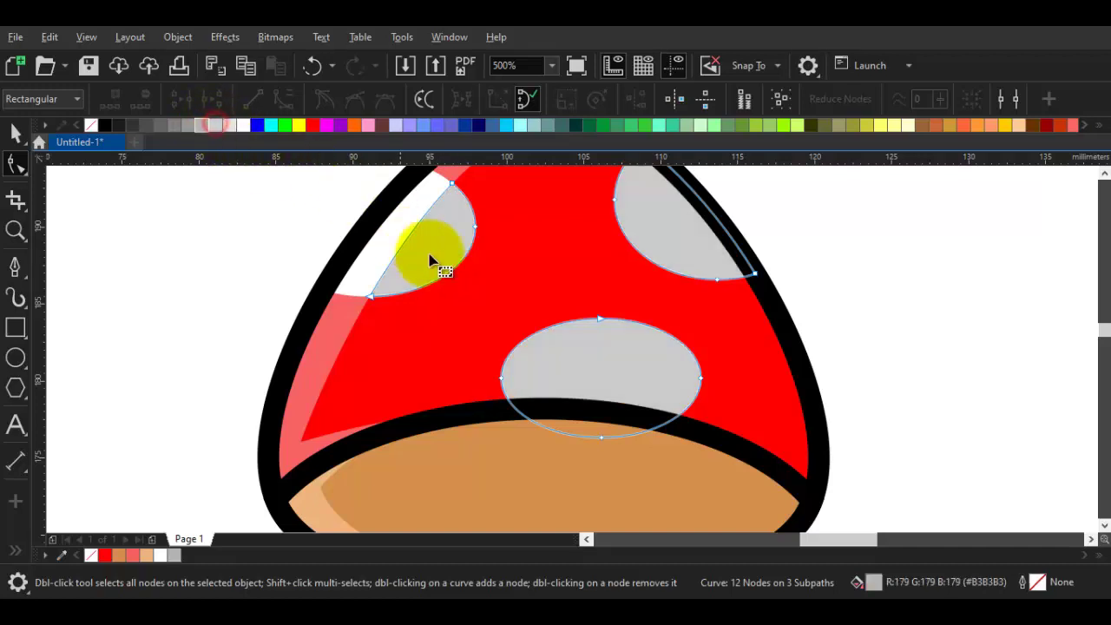
scroll(449, 277, down, 2)
key(space)
click(675, 296)
scroll(510, 306, up, 1)
drag(511, 301, 415, 306)
drag(422, 371, 481, 334)
scroll(466, 352, down, 2)
key(space)
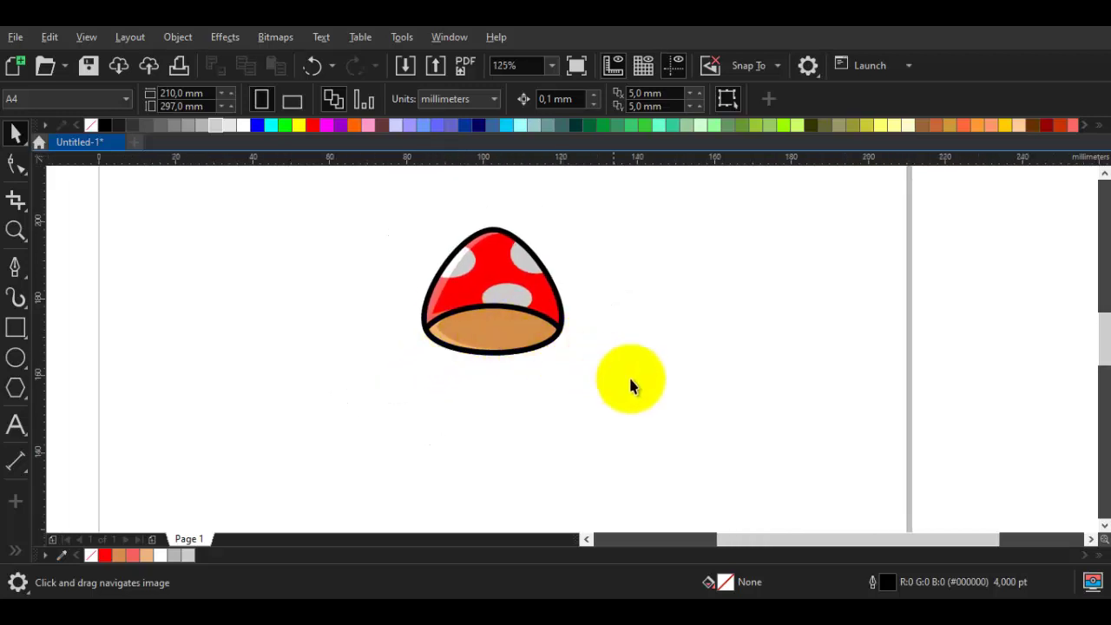
drag(637, 380, 365, 208)
right_click(498, 269)
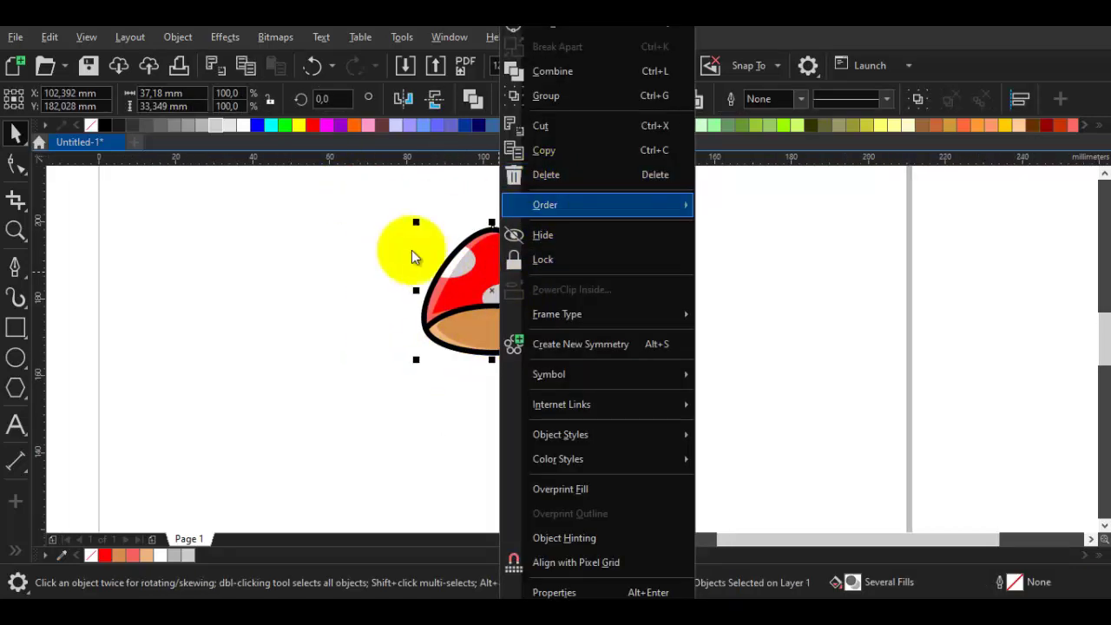
click(382, 260)
scroll(476, 277, up, 2)
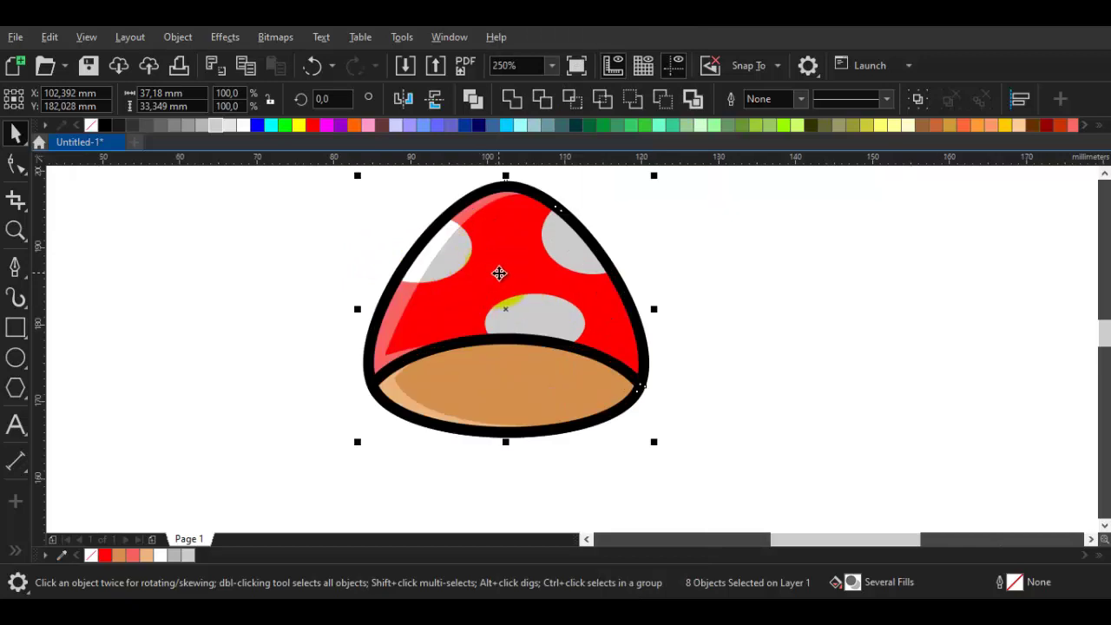
click(837, 320)
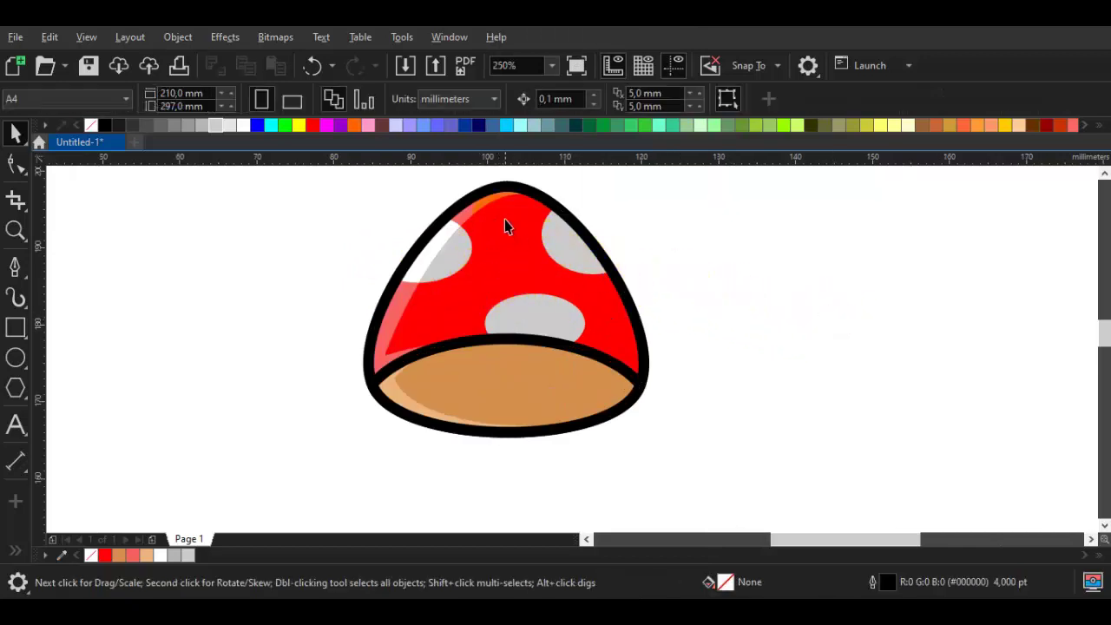
drag(505, 219, 489, 219)
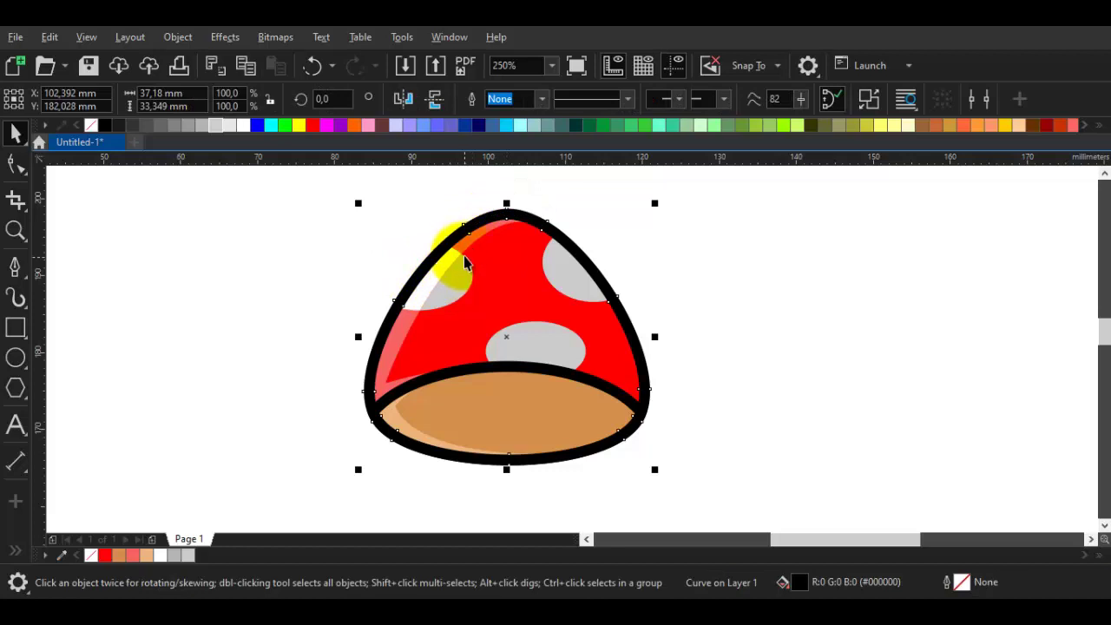
key(F10)
click(502, 251)
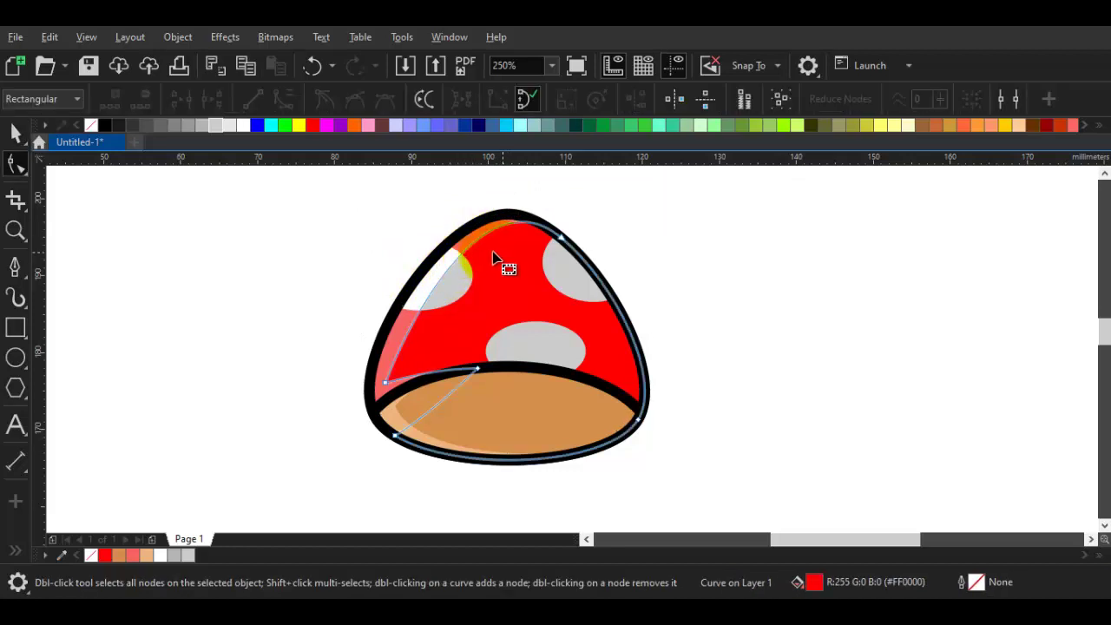
scroll(481, 247, up, 2)
click(478, 241)
key(space)
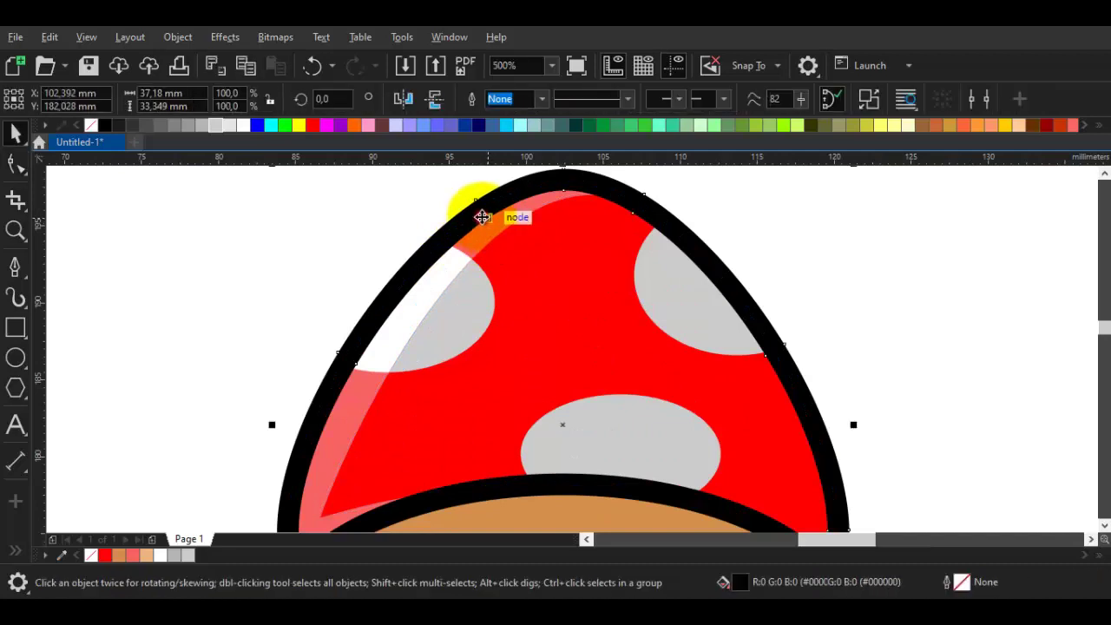
right_click(471, 213)
key(Escape)
scroll(447, 230, down, 2)
click(449, 233)
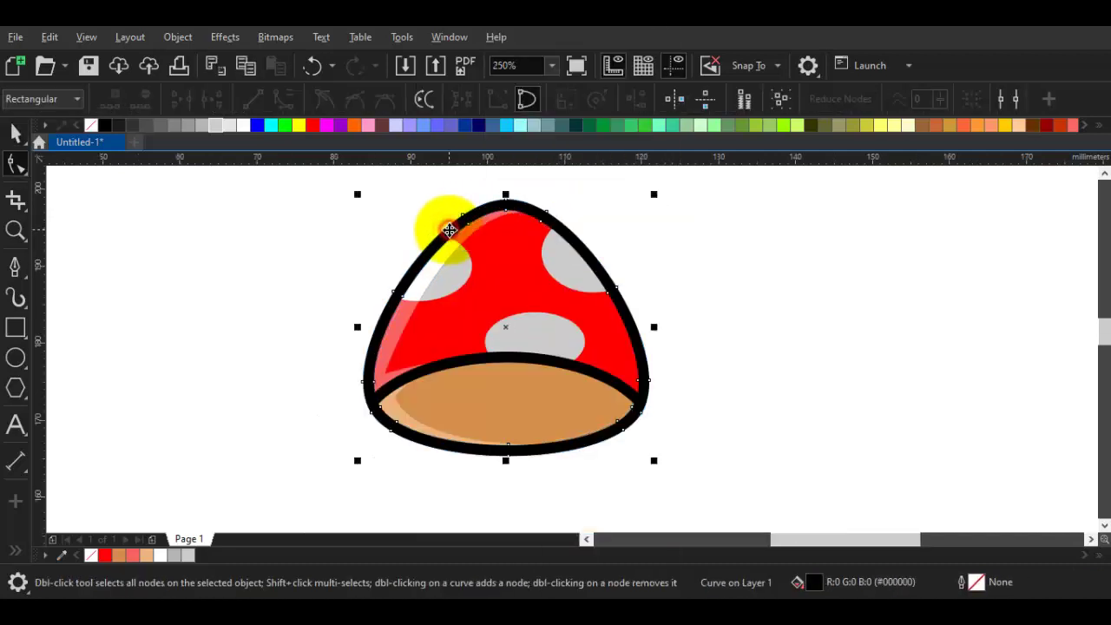
right_click(446, 231)
Step: Select the two black outline shapes of the cap and underside and send them to the back of the layer
click(417, 252)
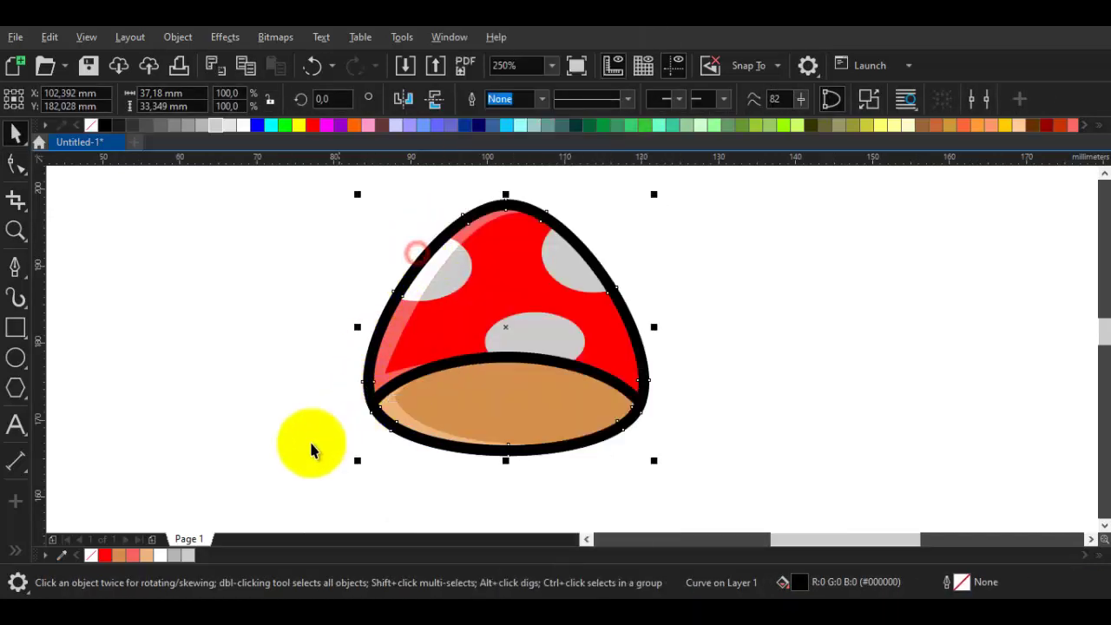
shift+click(432, 366)
drag(435, 363, 464, 422)
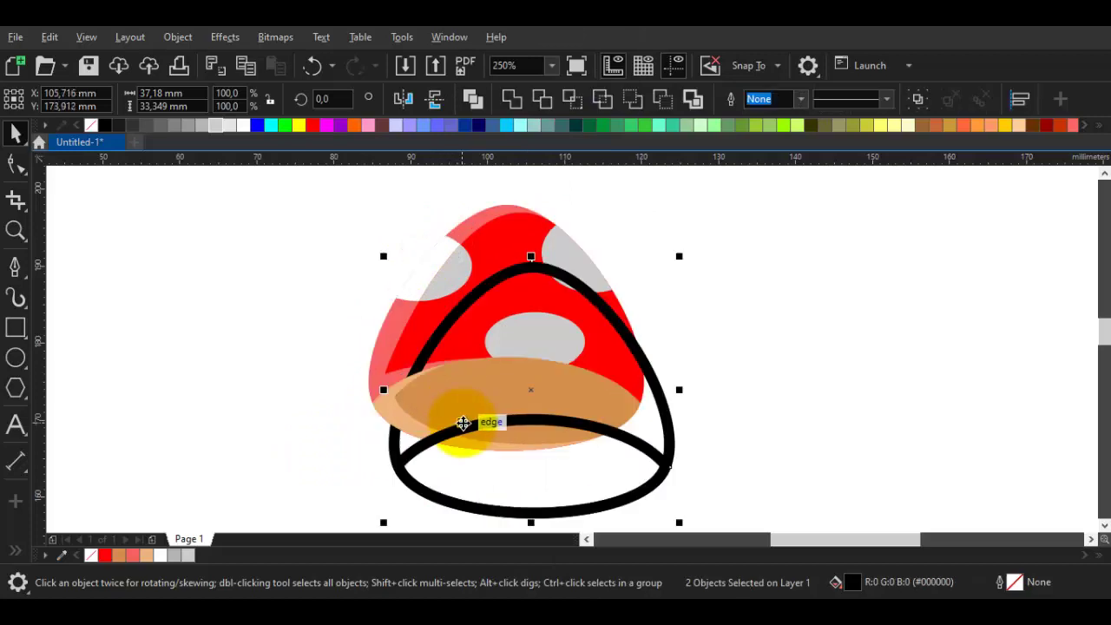
key(ctrl+z)
right_click(455, 360)
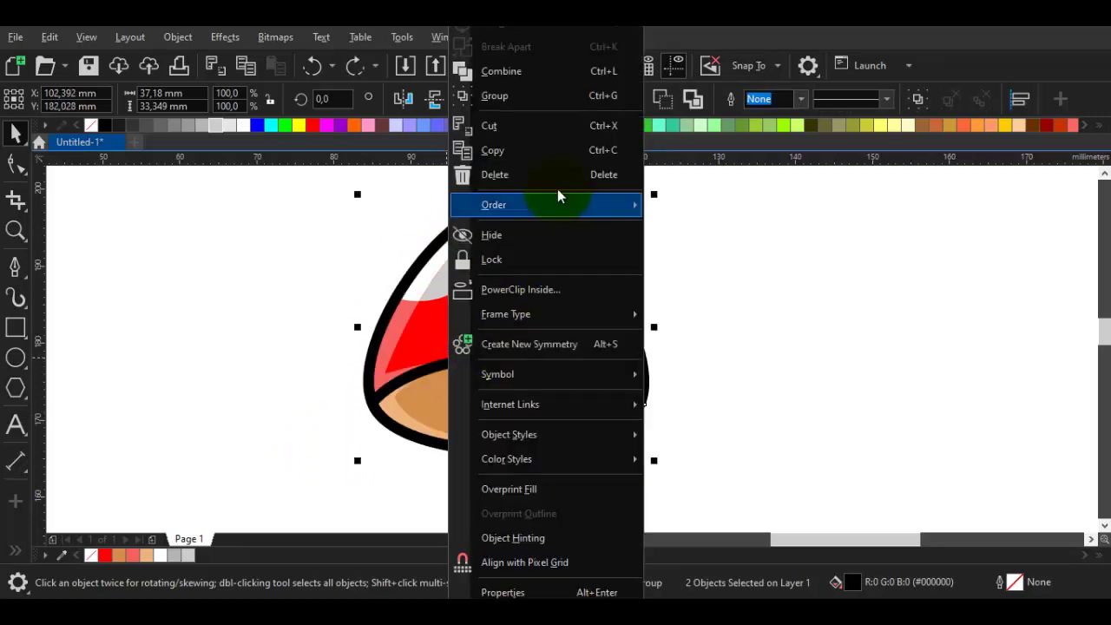
mouse_move(558, 188)
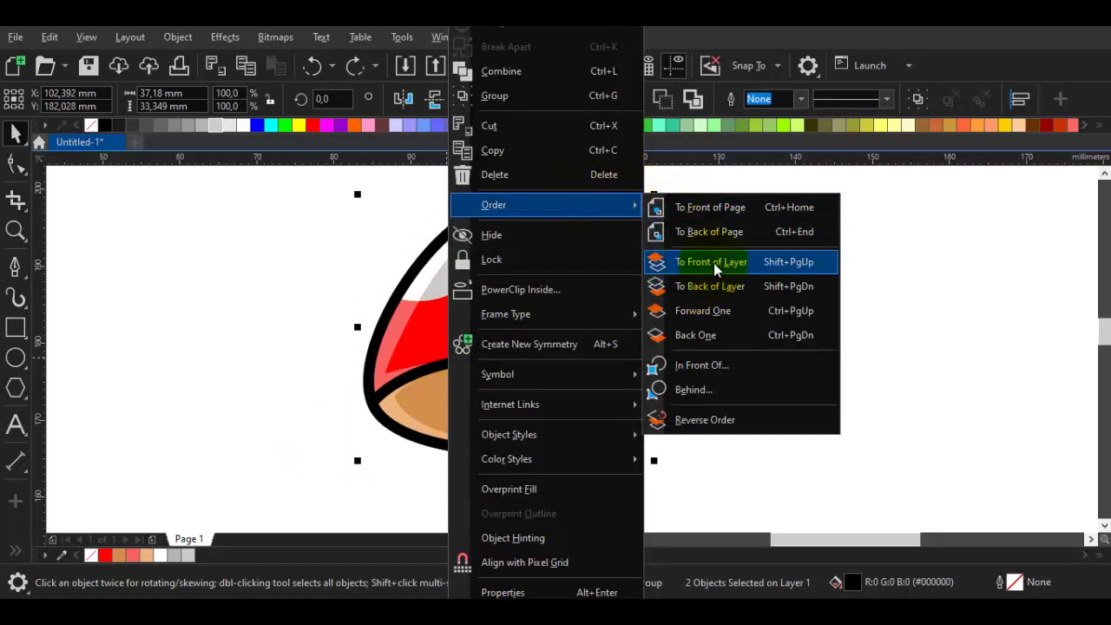
click(710, 286)
click(748, 276)
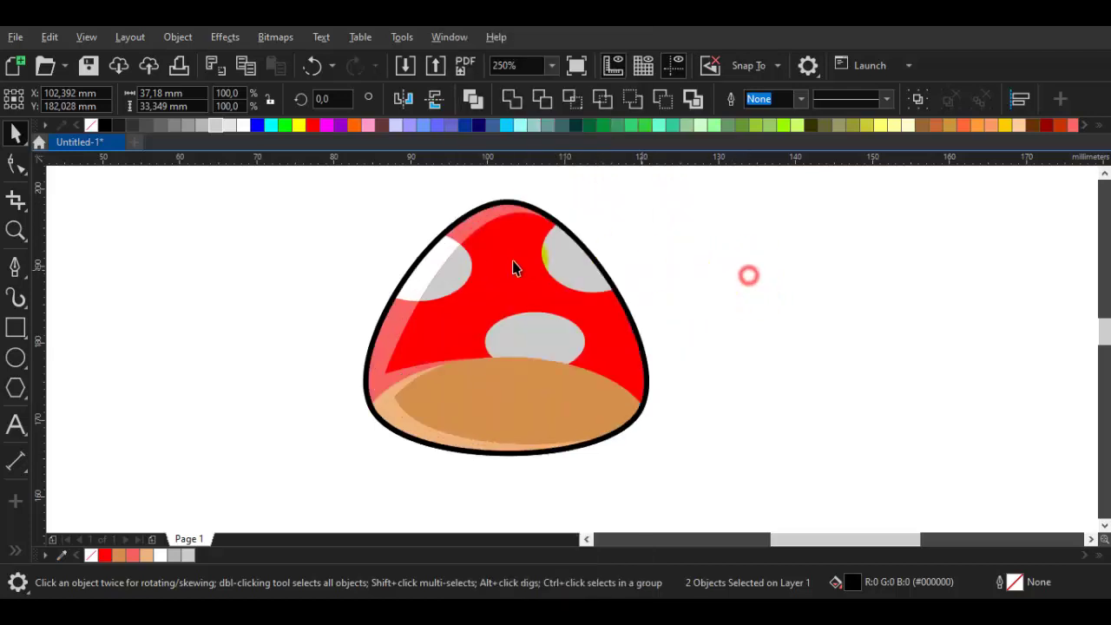
double_click(382, 359)
drag(391, 339, 301, 348)
key(ctrl+z)
shift+click(481, 399)
drag(459, 392, 803, 396)
key(ctrl+z)
click(781, 394)
scroll(327, 354, up, 1)
Step: Copy the light red cap base and the light brown underside base and paste them in place on top
click(426, 403)
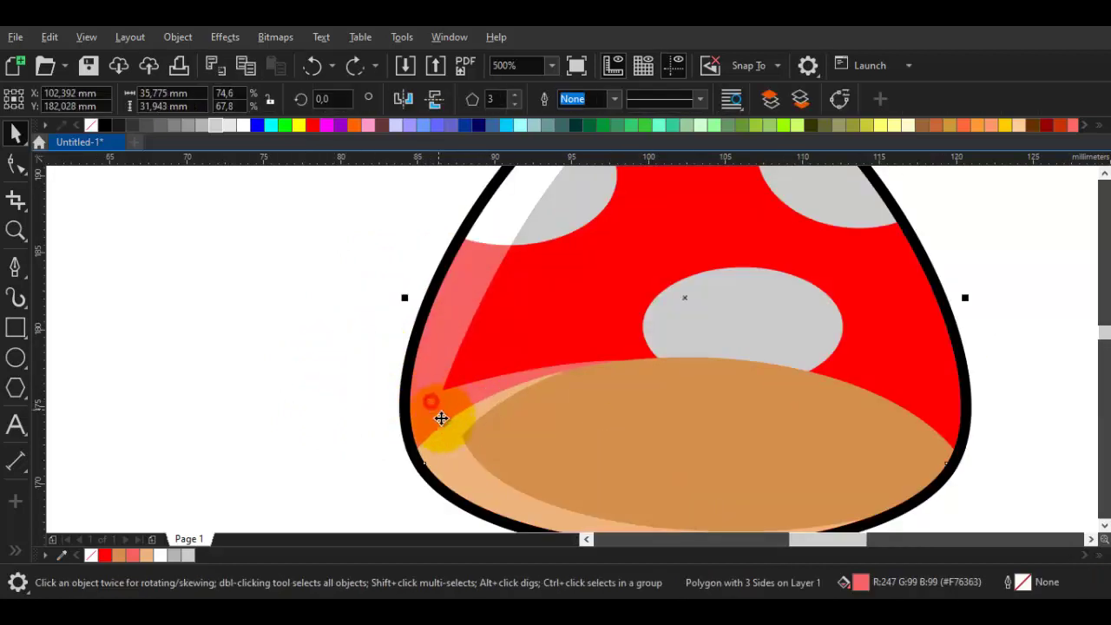
shift+click(449, 464)
scroll(442, 454, down, 2)
drag(443, 454, 460, 412)
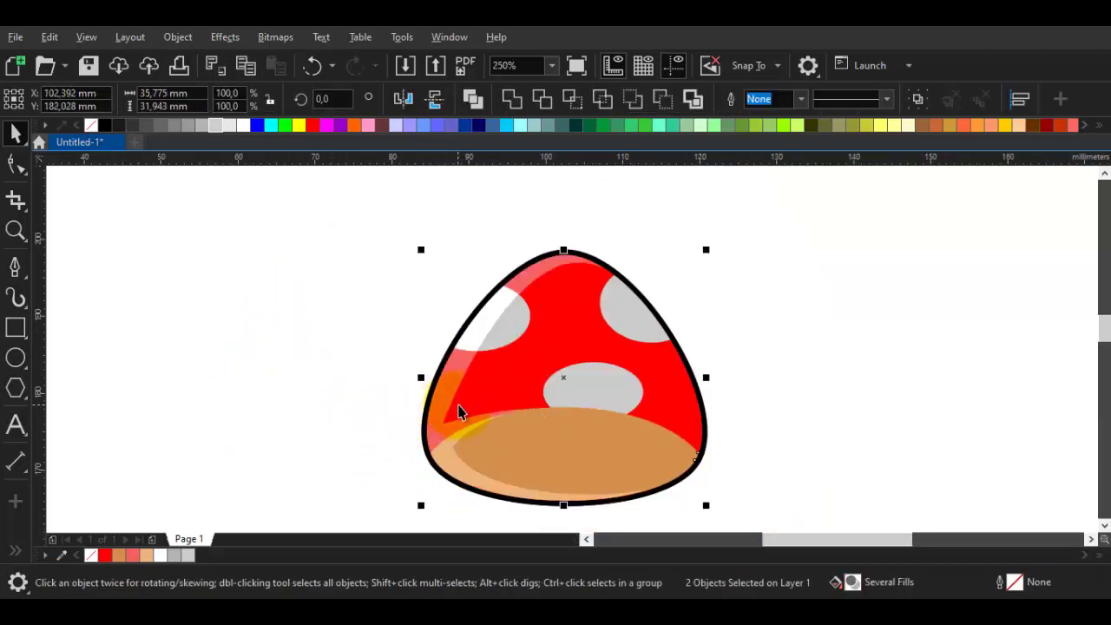
right_click(440, 441)
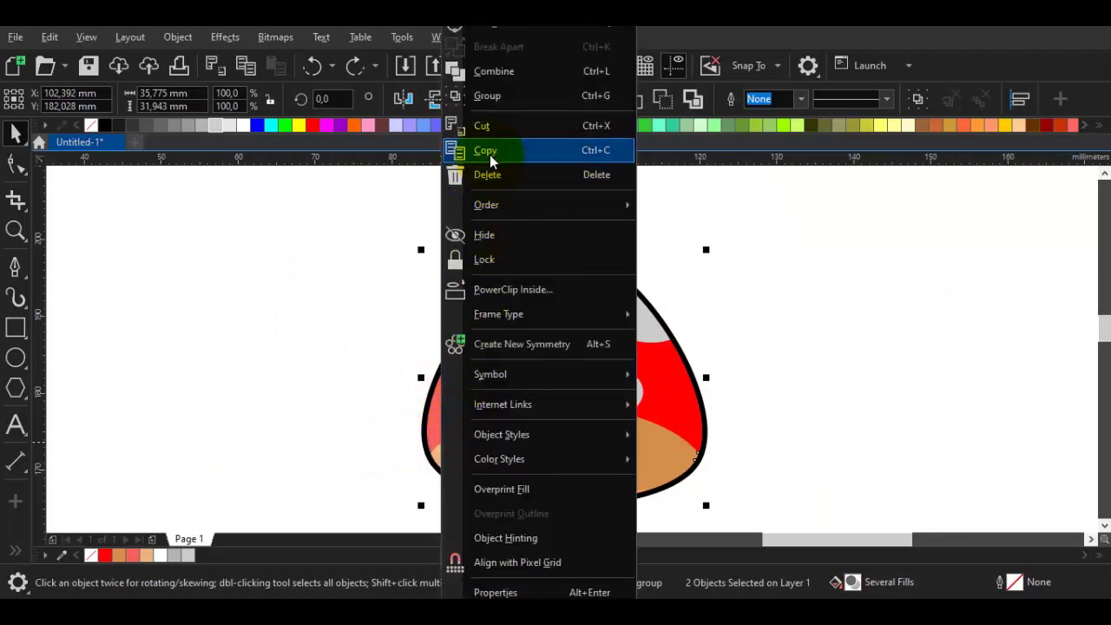
click(486, 149)
right_click(243, 267)
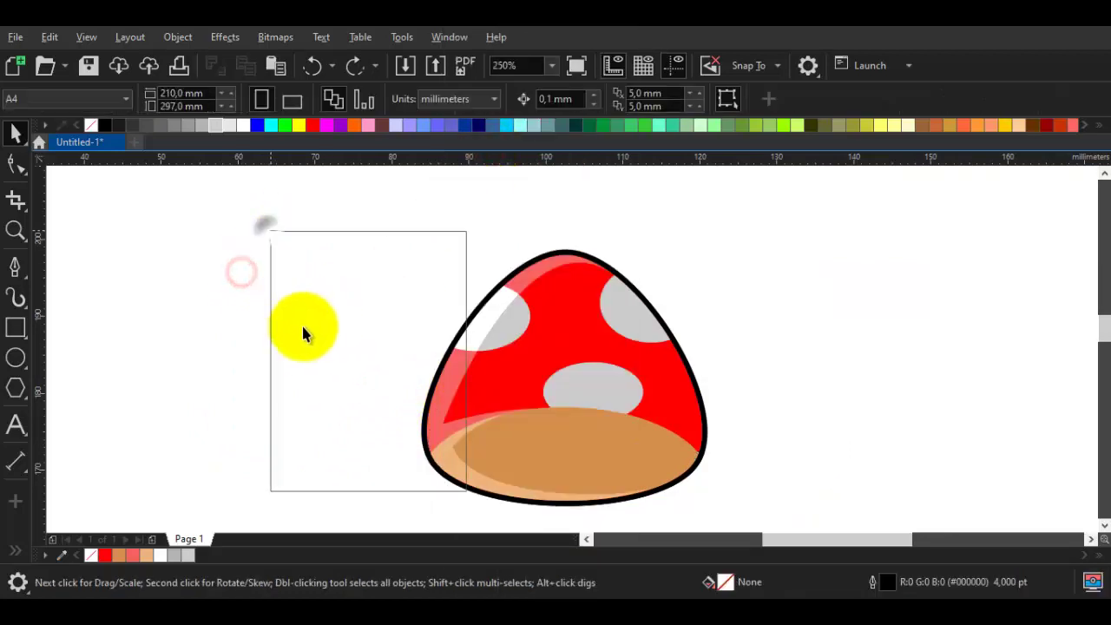
click(330, 397)
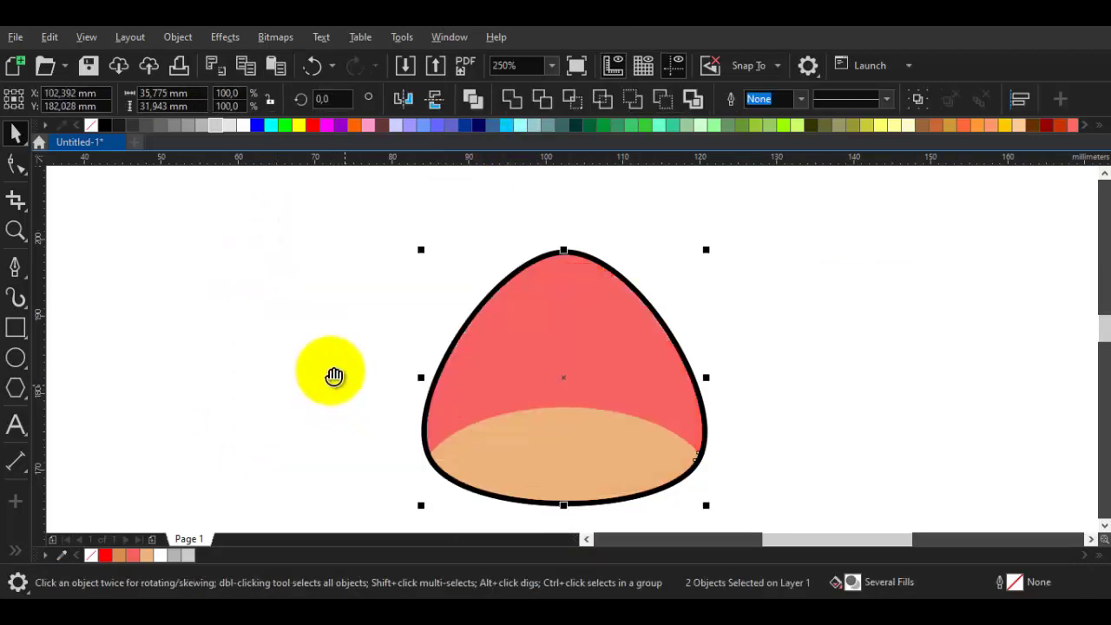
Step: Give the pasted cap and underside shapes a black outline and remove their fill
right_click(107, 126)
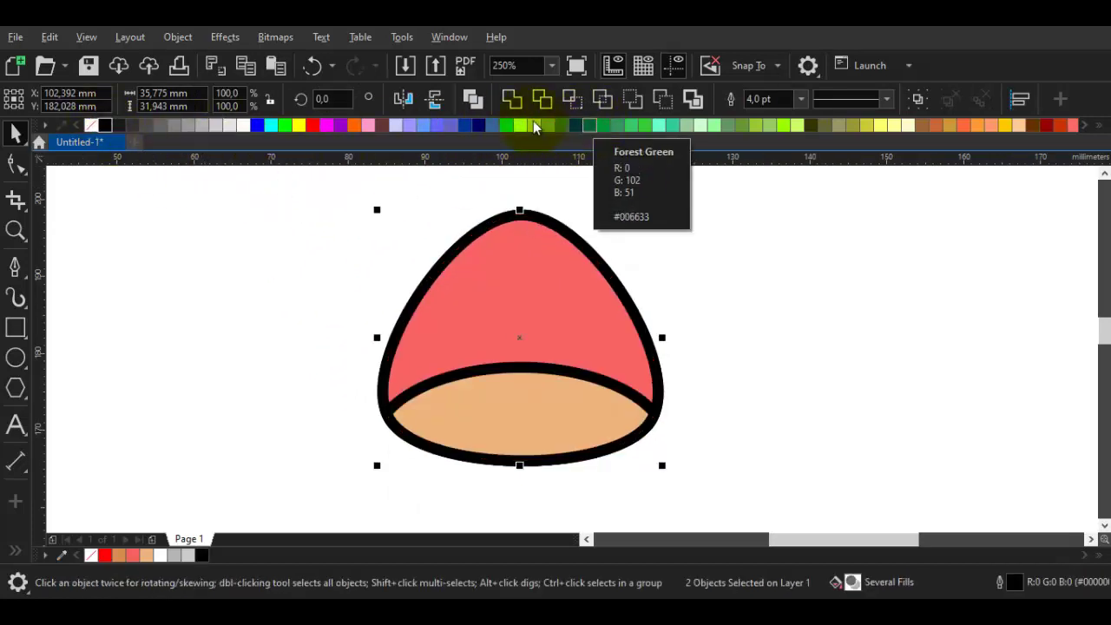
click(91, 126)
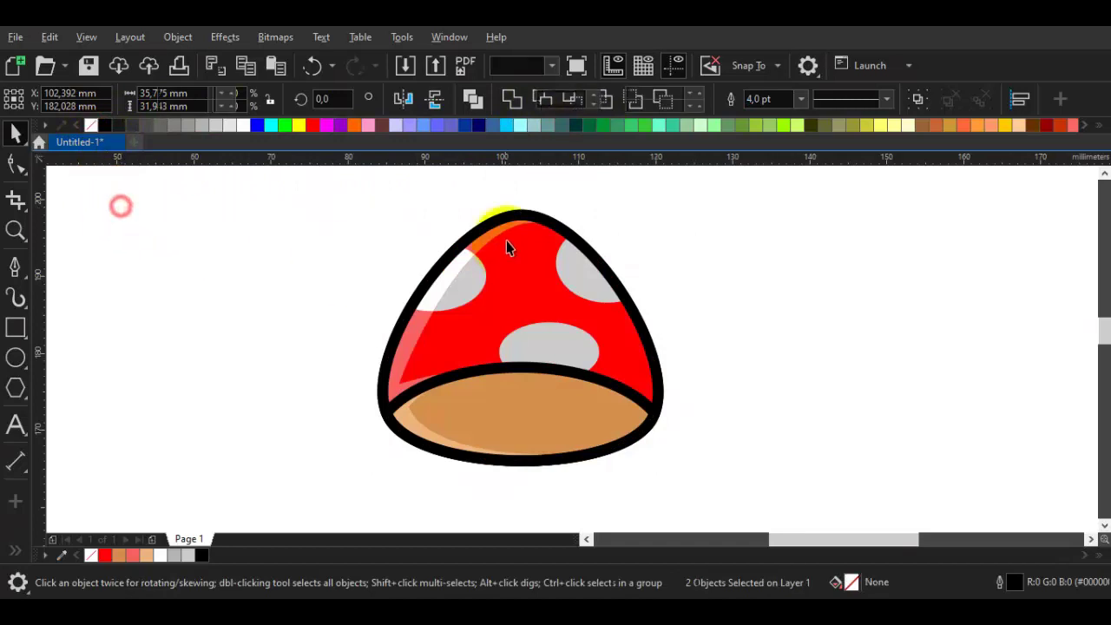
scroll(506, 241, up, 2)
click(470, 219)
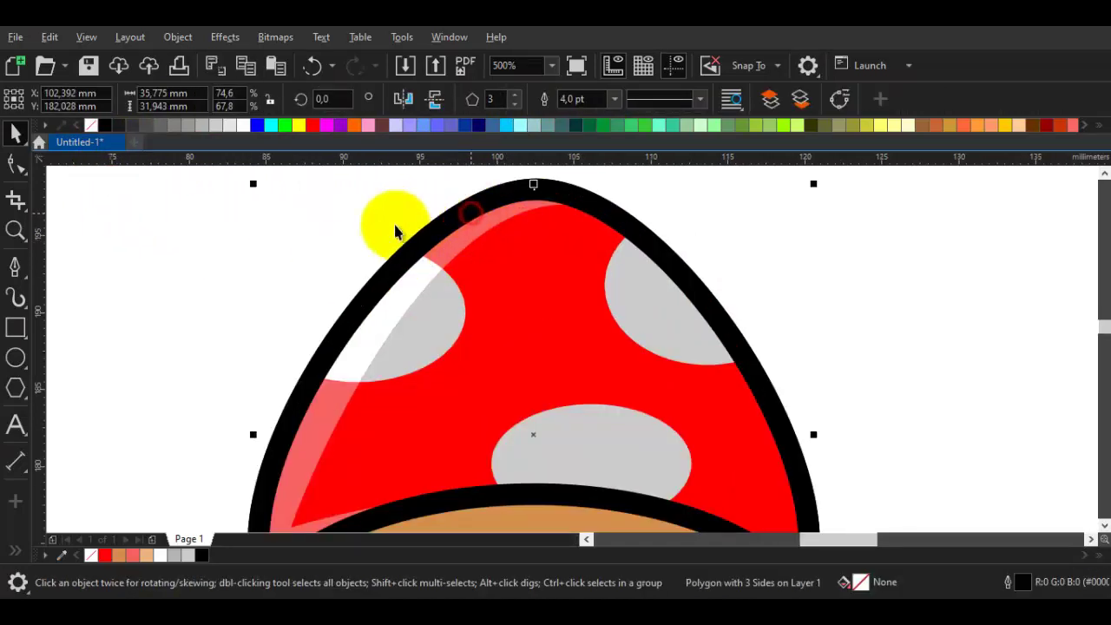
right_click(386, 281)
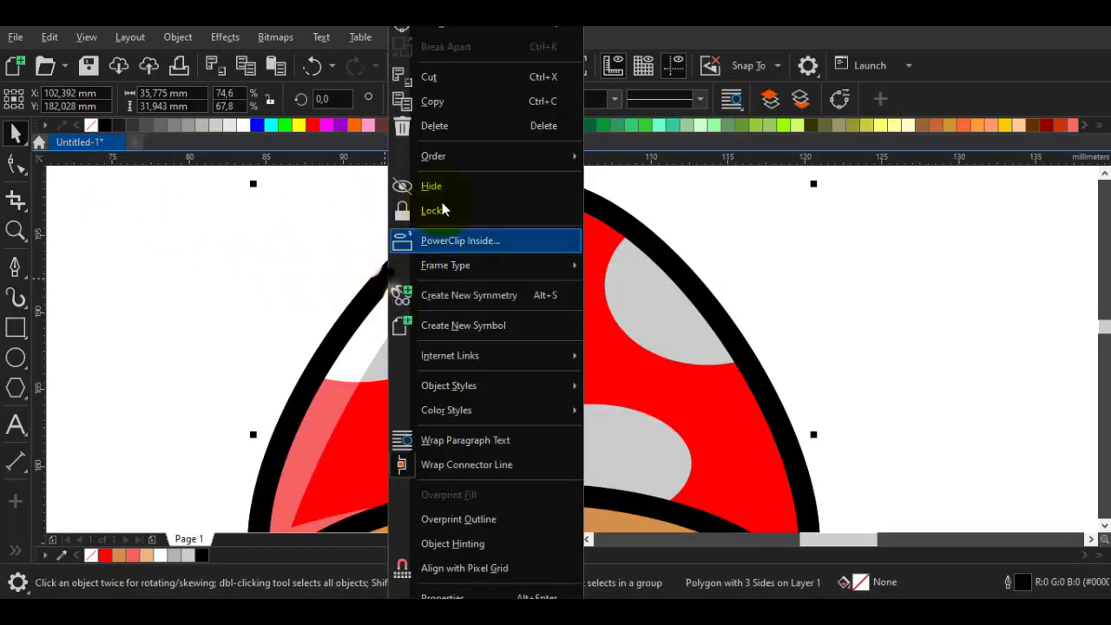
click(180, 260)
scroll(261, 330, down, 2)
click(197, 369)
click(342, 421)
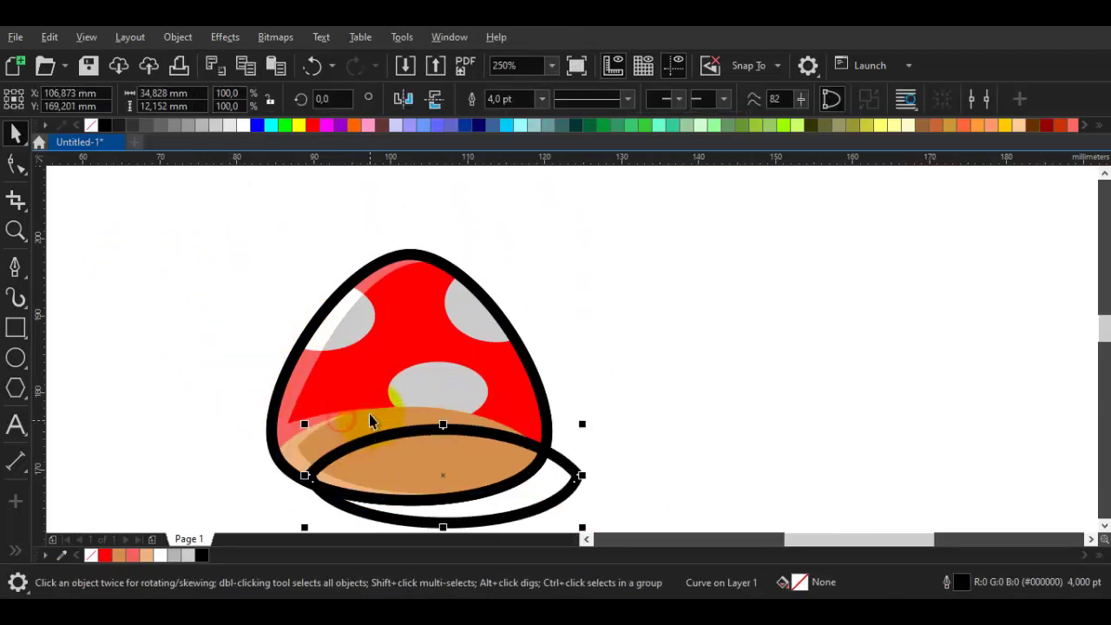
click(282, 284)
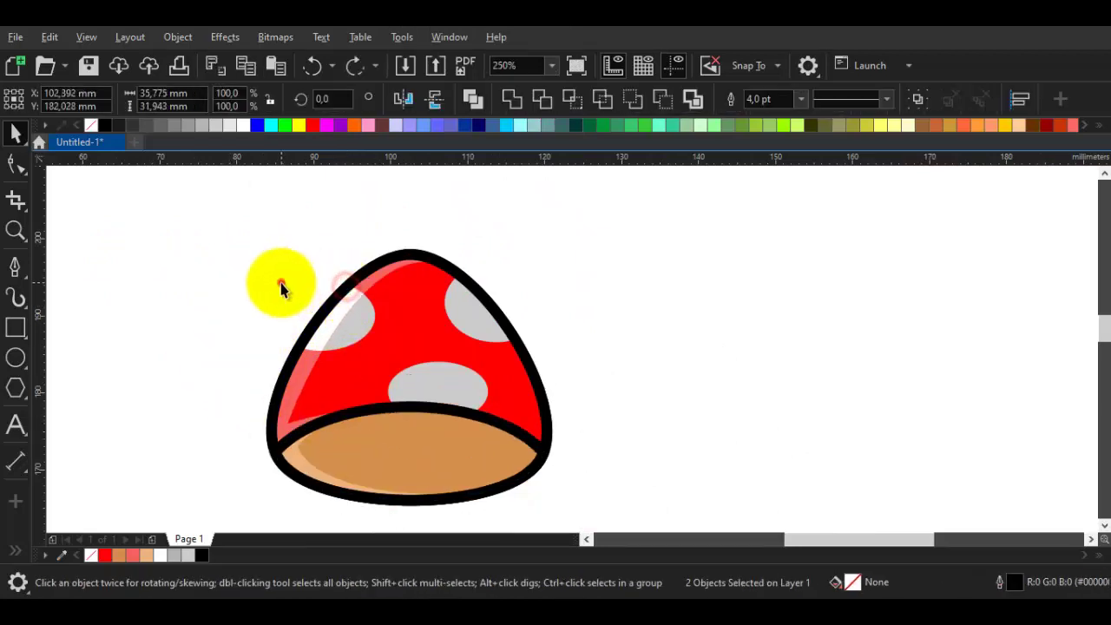
double_click(340, 296)
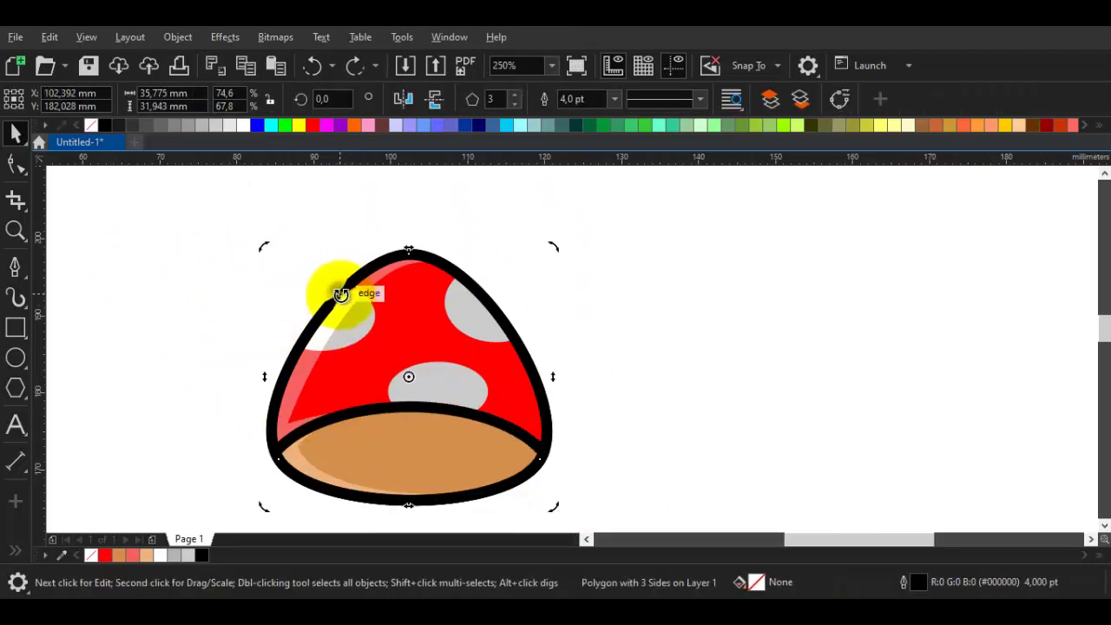
right_click(342, 293)
click(414, 29)
click(239, 358)
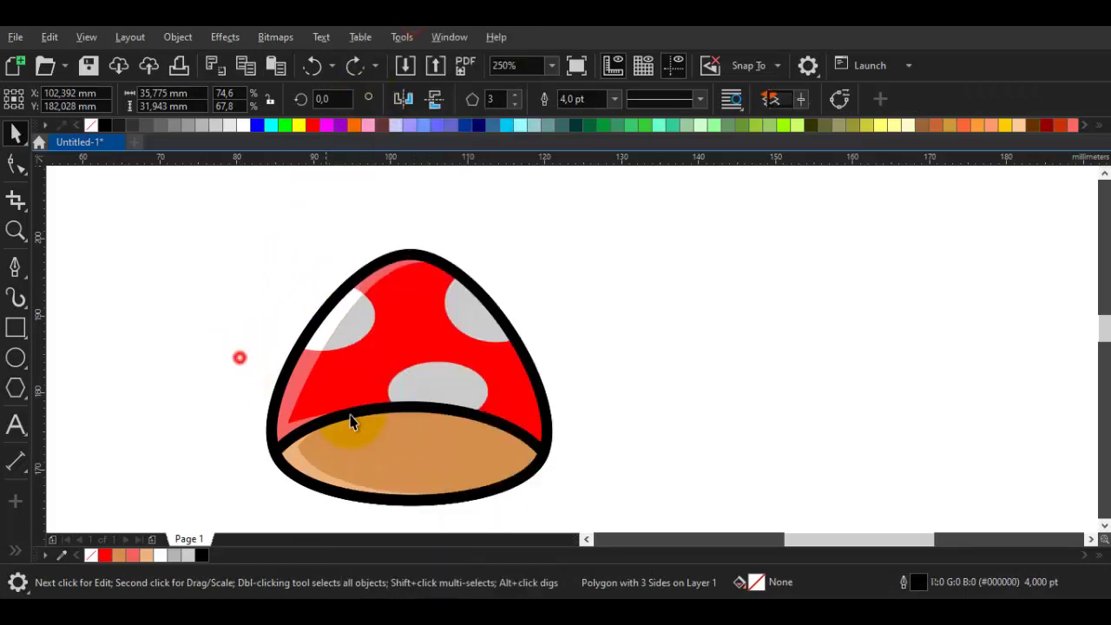
Step: Add three nodes with the Shape tool on the underside outline's upper edge, between the cap highlight and the lower gray spot
double_click(379, 430)
scroll(361, 422, up, 3)
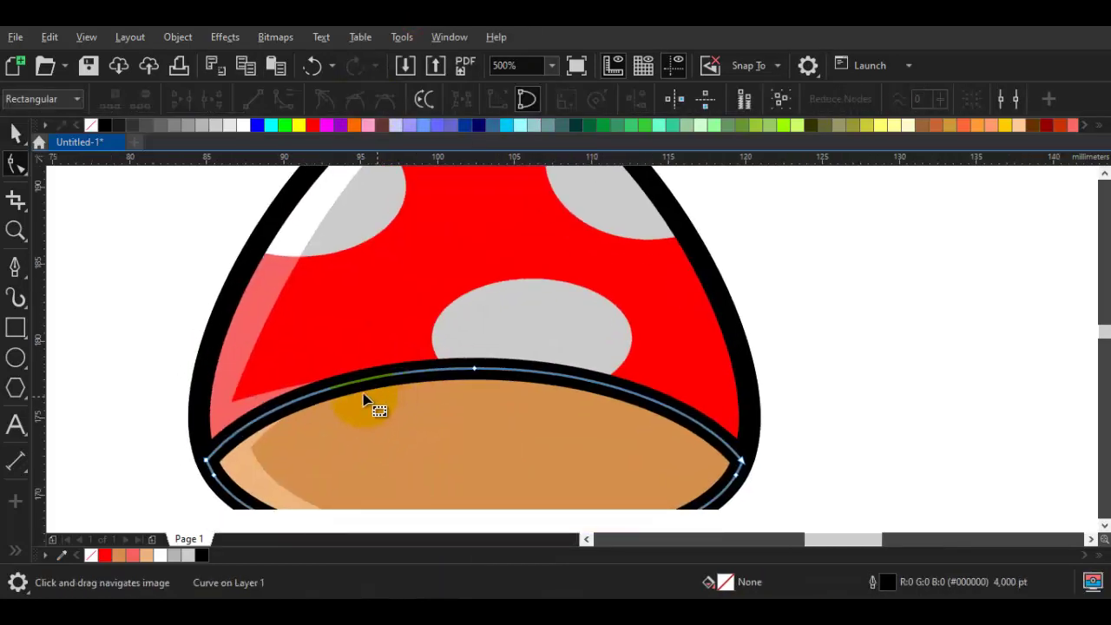
double_click(329, 389)
click(399, 382)
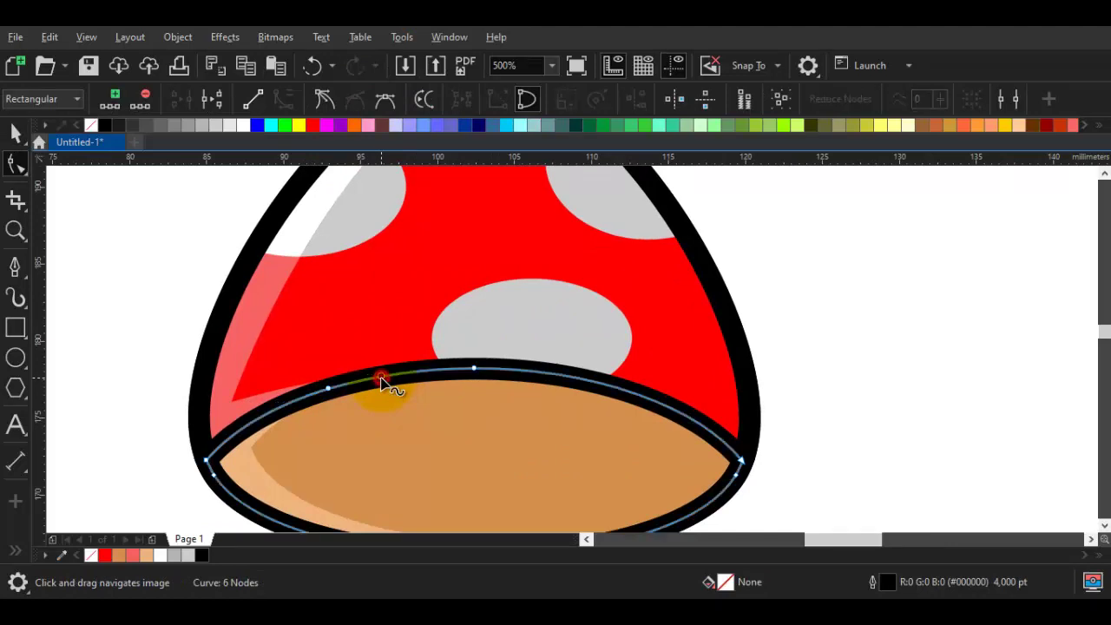
right_click(382, 381)
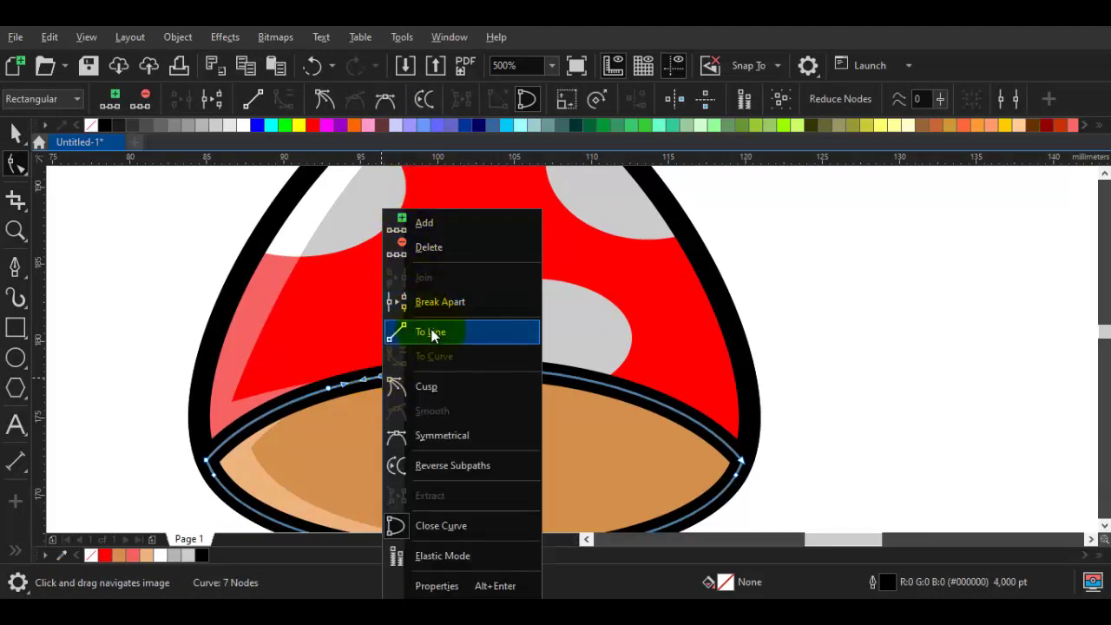
click(434, 331)
scroll(420, 372, up, 3)
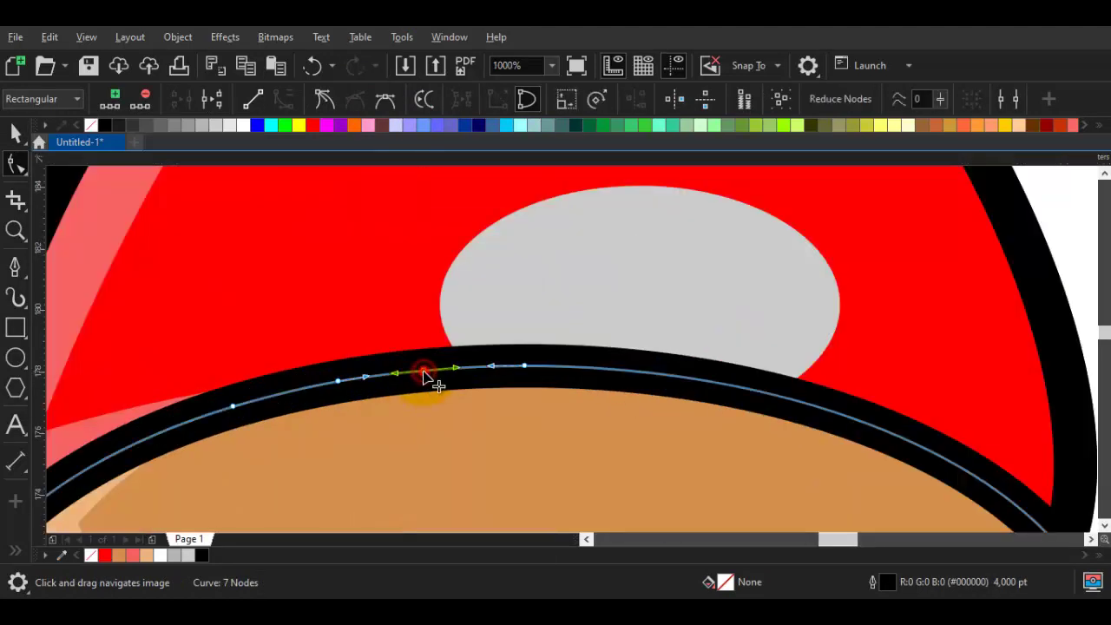
double_click(423, 373)
click(337, 382)
Step: Break the underside outline apart at the middle new node and delete that node to open a gap in the line
right_click(340, 386)
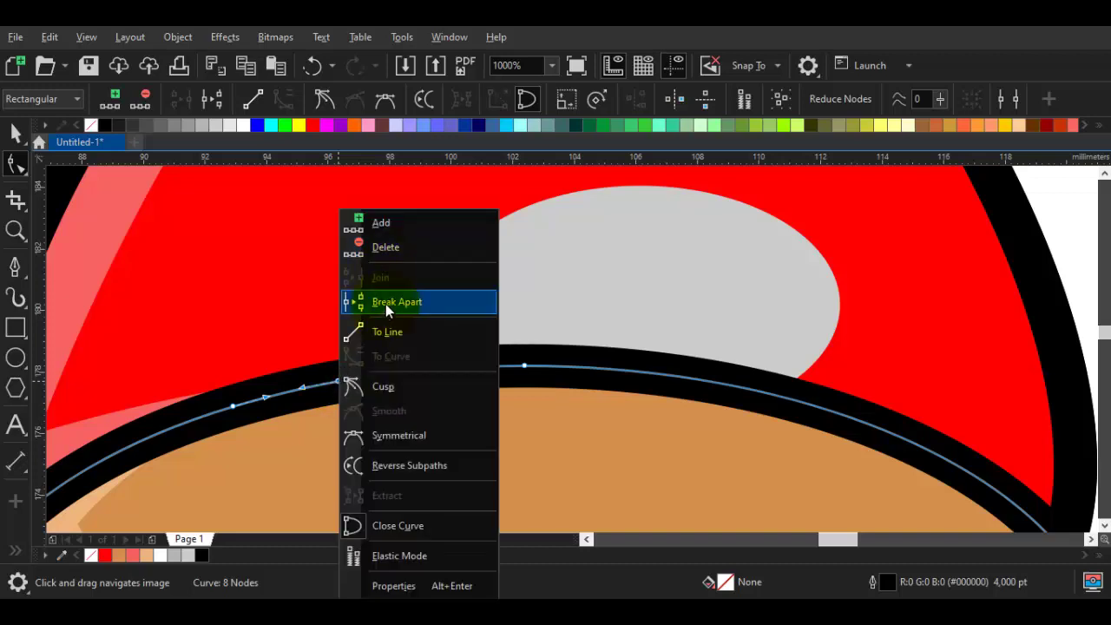
click(386, 305)
key(Delete)
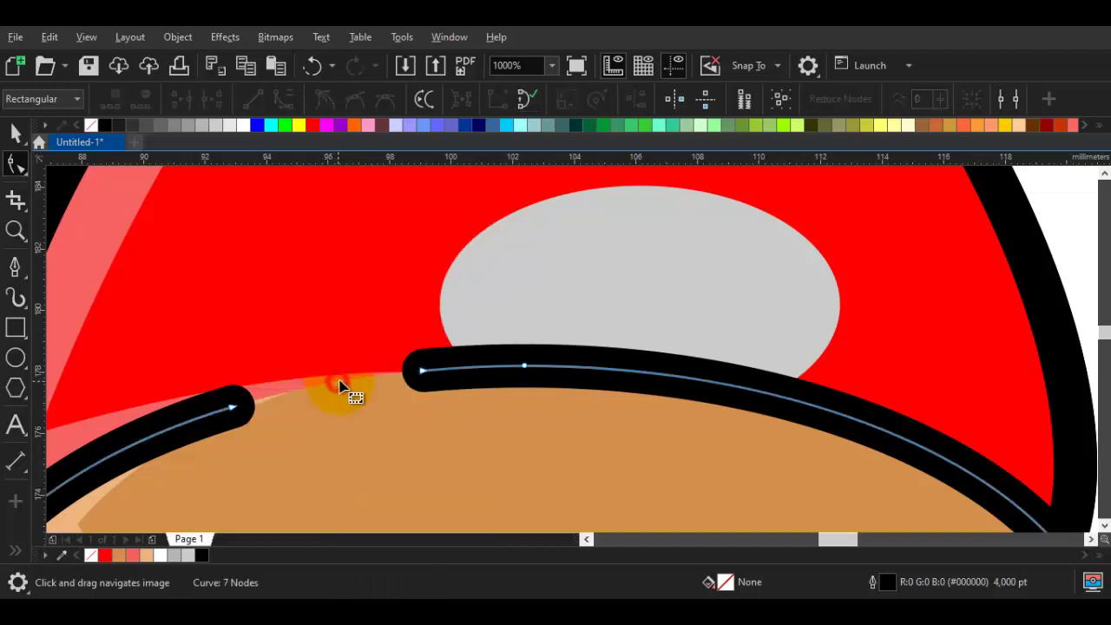
scroll(349, 384, down, 3)
key(space)
Step: Add four closely spaced nodes on the underside outline's upper edge, just right of the lower gray spot
scroll(360, 390, up, 2)
key(Escape)
drag(528, 401, 426, 371)
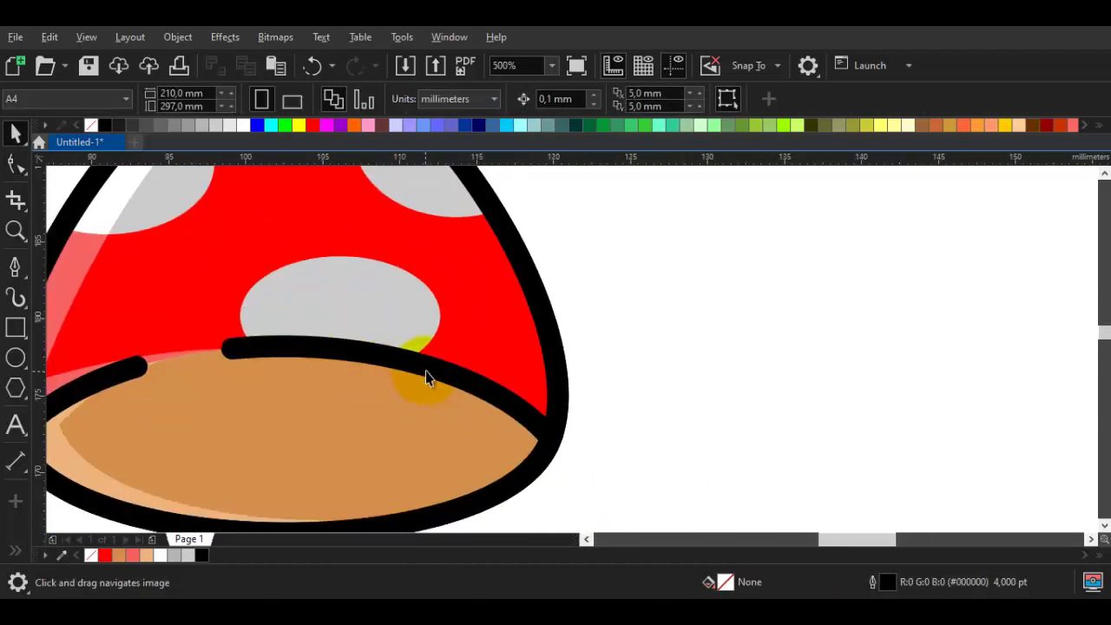
double_click(426, 371)
click(434, 370)
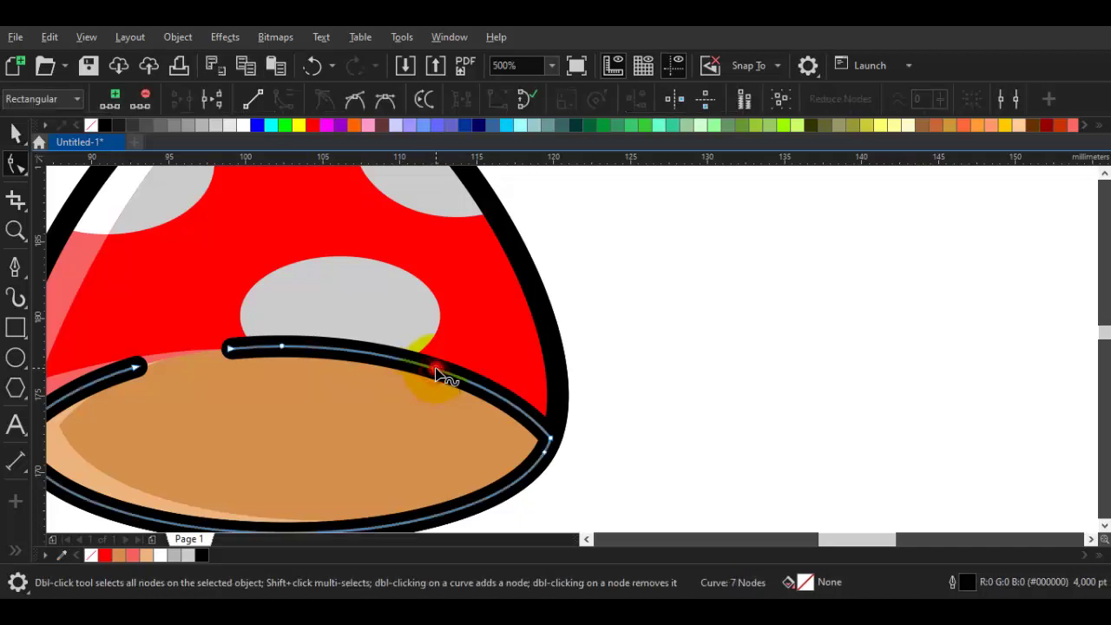
double_click(437, 375)
scroll(422, 371, up, 1)
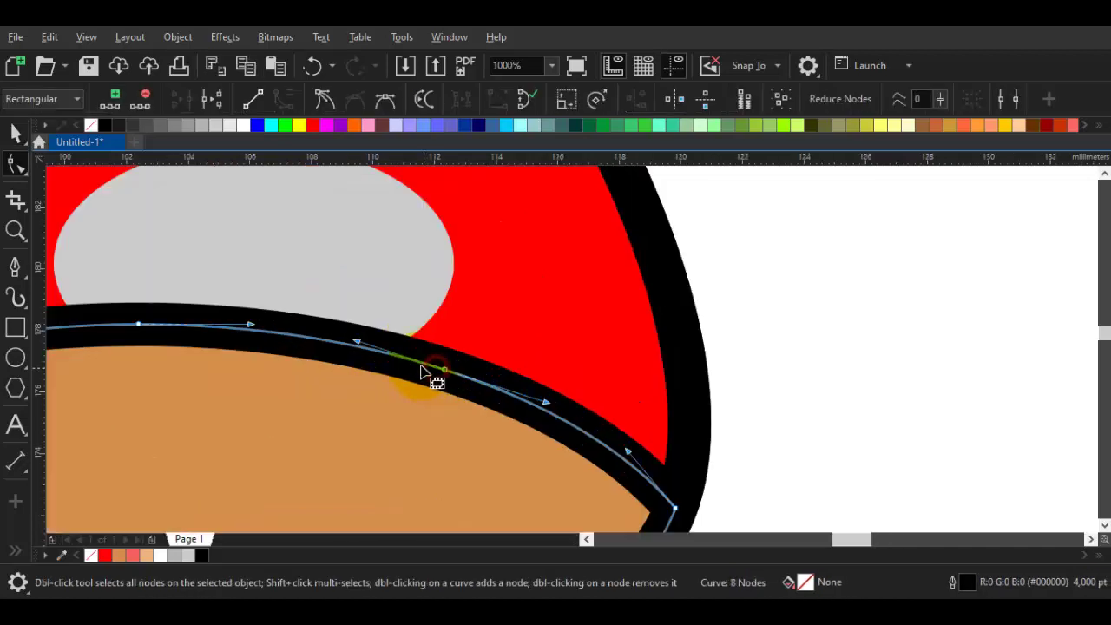
click(477, 386)
double_click(479, 383)
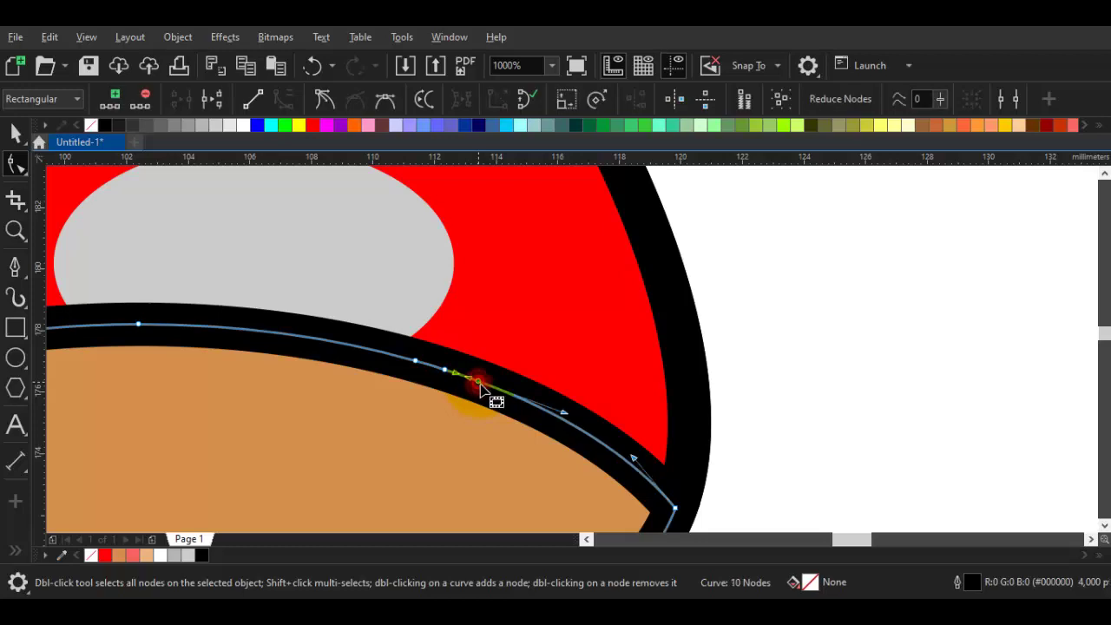
double_click(487, 389)
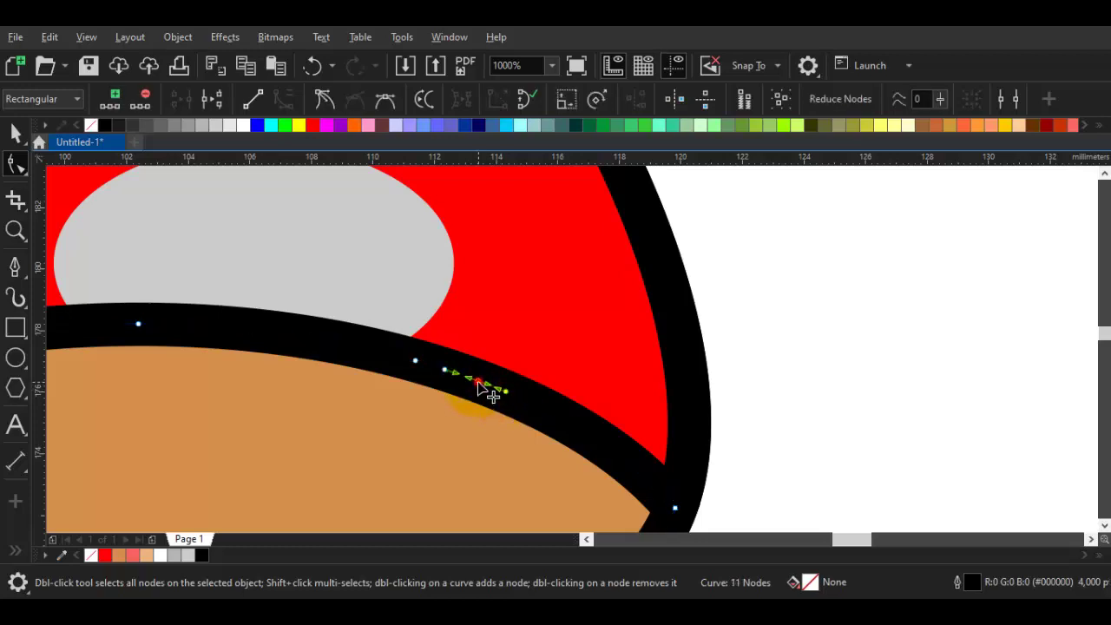
Step: Break the curve apart at the new node right of the gray spot and delete it to open a second, smaller gap
right_click(480, 382)
click(531, 301)
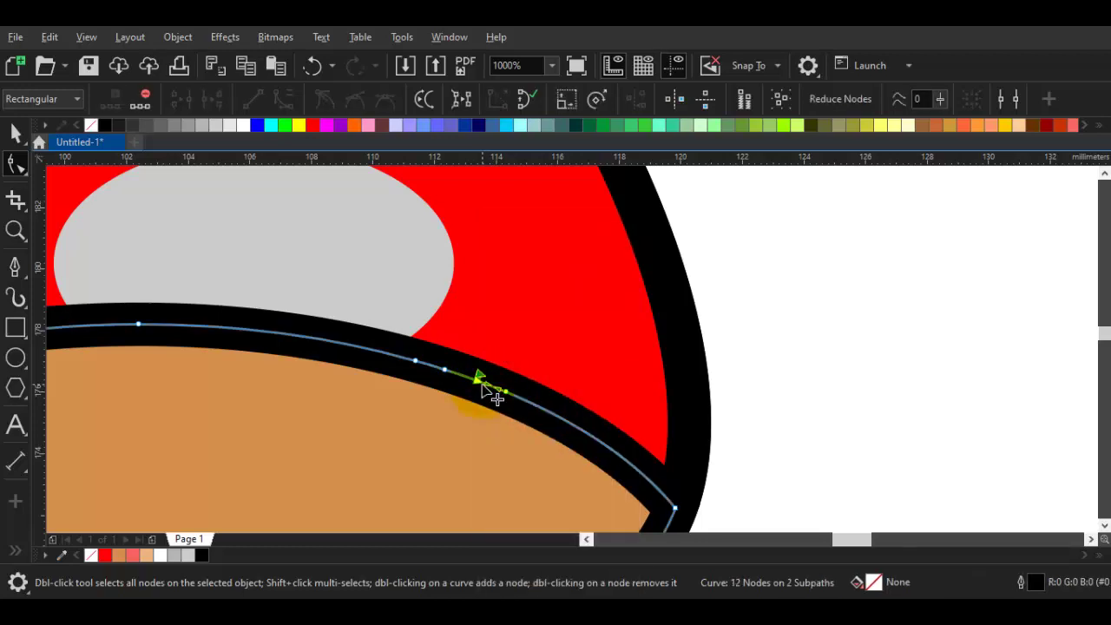
scroll(473, 386, up, 1)
key(Delete)
scroll(471, 381, down, 2)
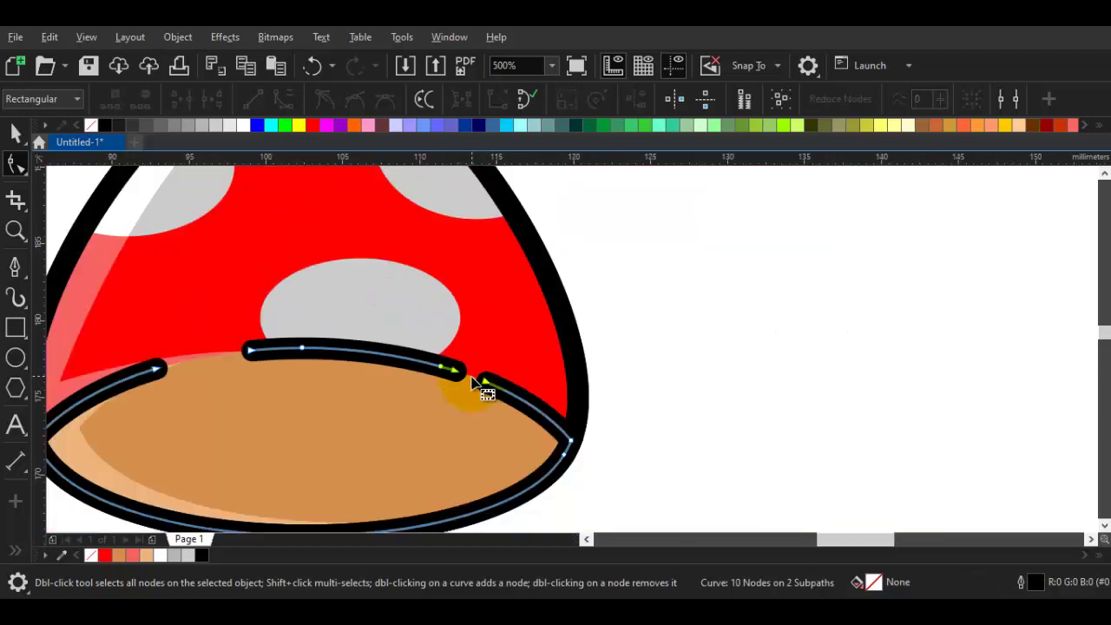
Step: Add two closely spaced nodes on the underside outline just left of the small gap, below the lower gray spot's right side
key(space)
scroll(445, 375, up, 1)
click(441, 367)
key(space)
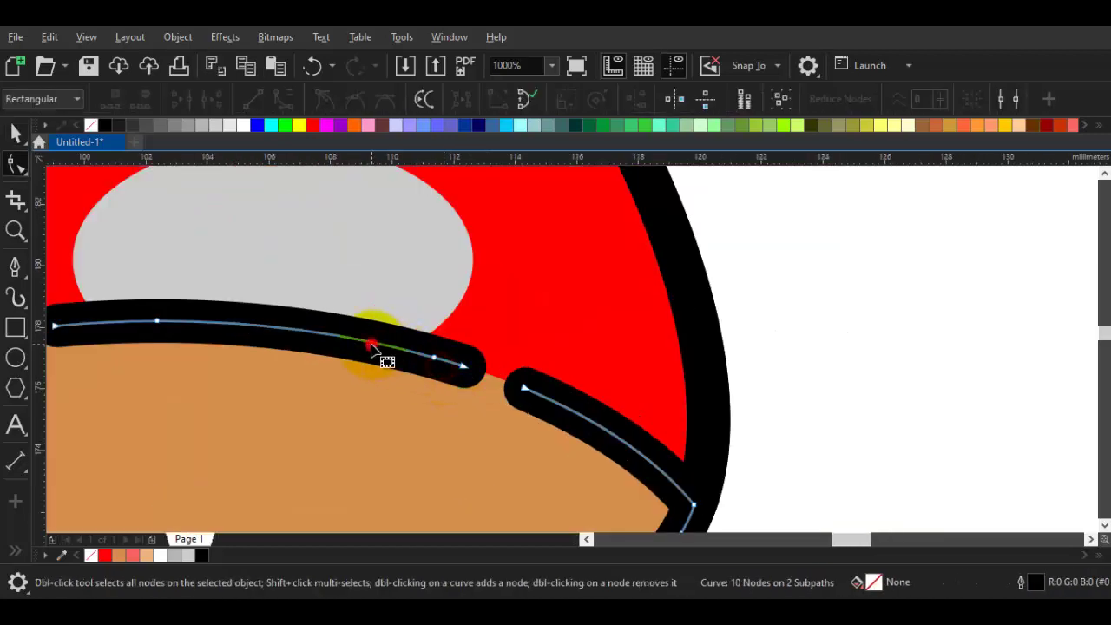
double_click(381, 347)
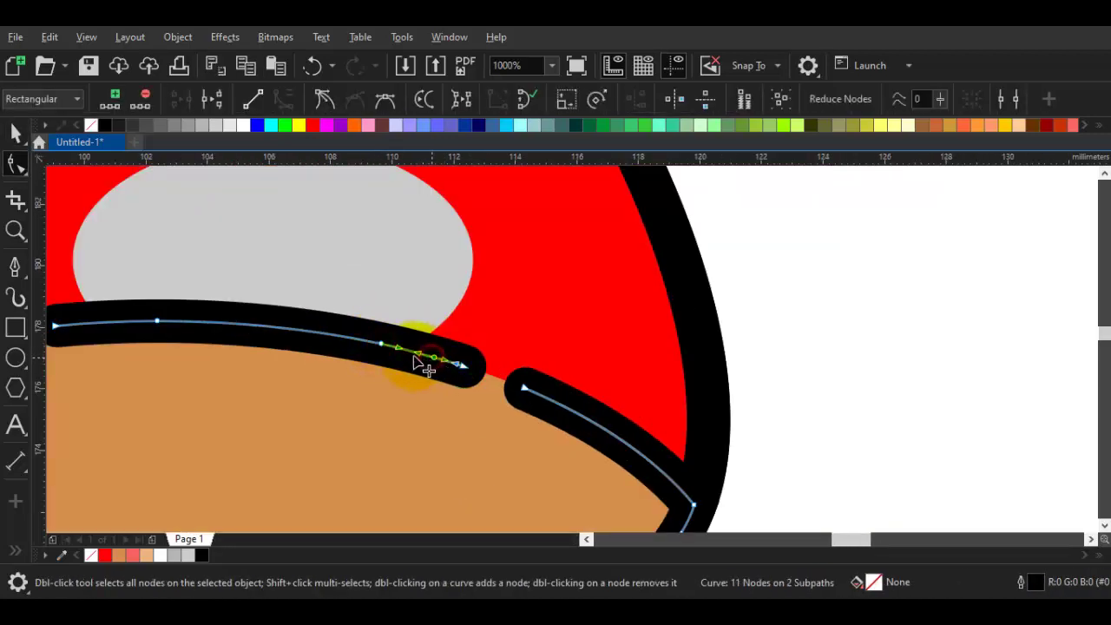
key(ctrl+z)
double_click(398, 348)
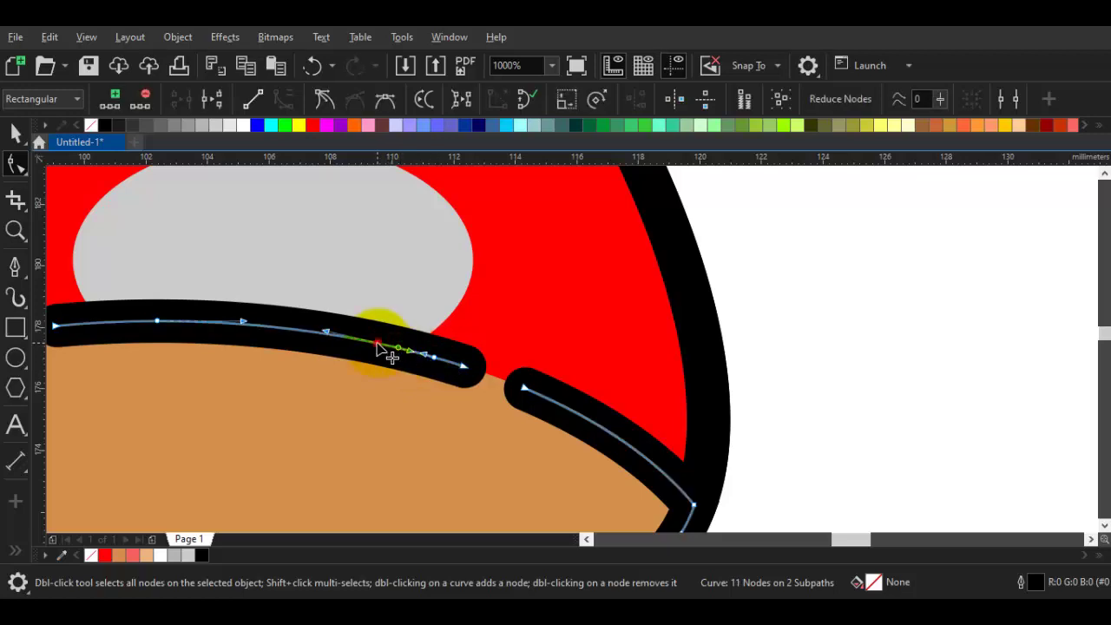
Step: Break the underside outline apart at the right-hand new node and delete it, leaving a short dash between two gaps
right_click(397, 348)
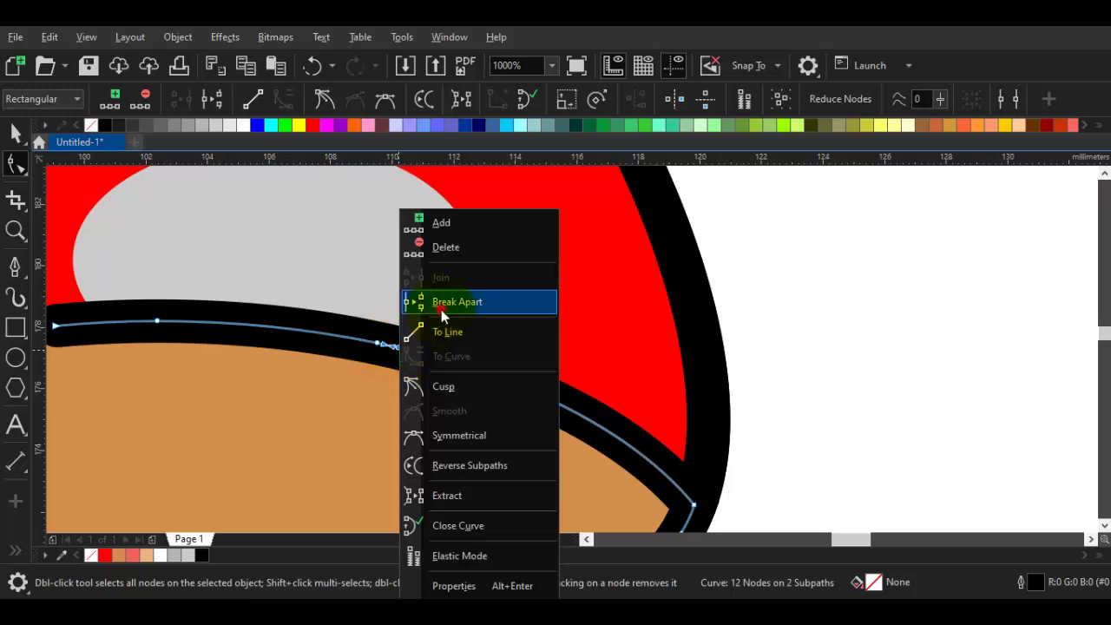
click(439, 309)
drag(421, 331, 402, 374)
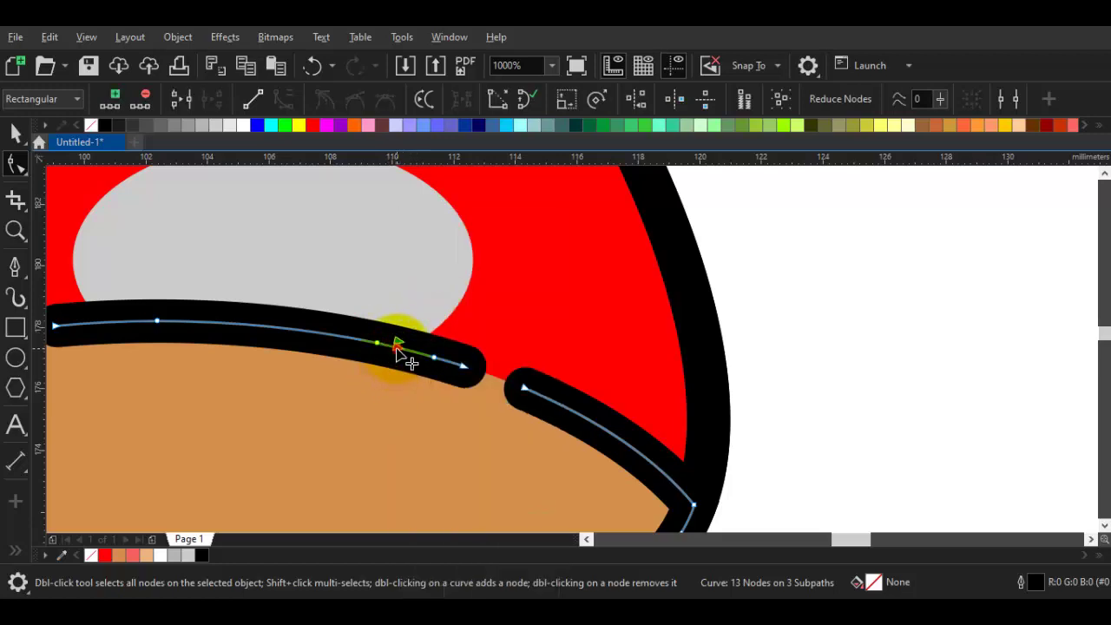
key(Delete)
key(space)
scroll(471, 383, down, 2)
click(683, 425)
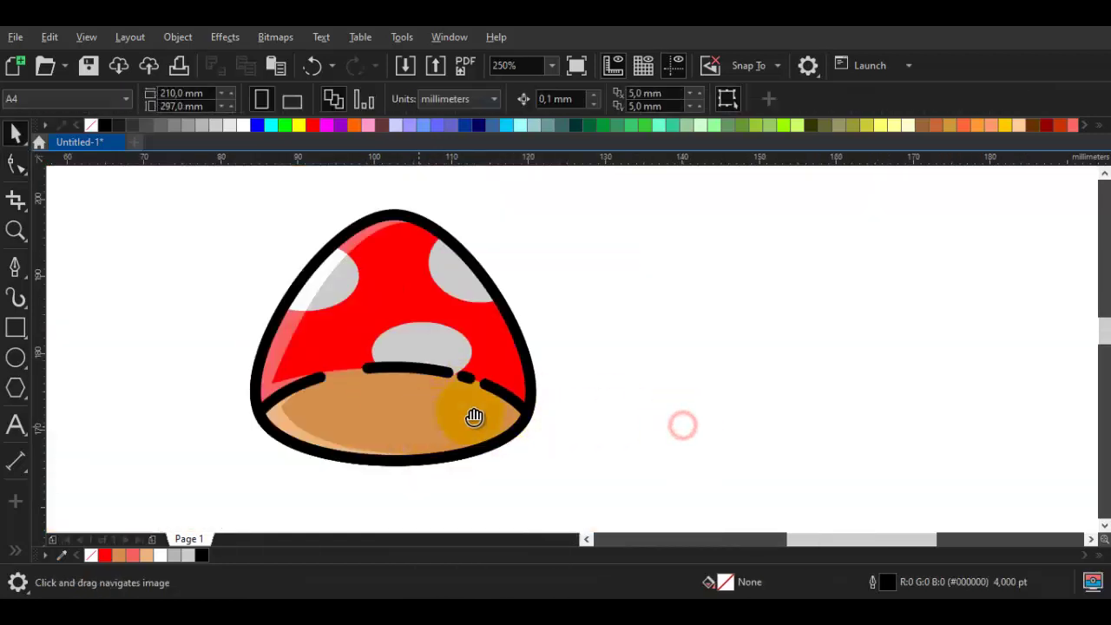
Step: Add three closely spaced nodes with the Shape tool on the cap outline just right of its peak
drag(474, 416, 532, 403)
drag(417, 242, 411, 273)
scroll(410, 273, up, 1)
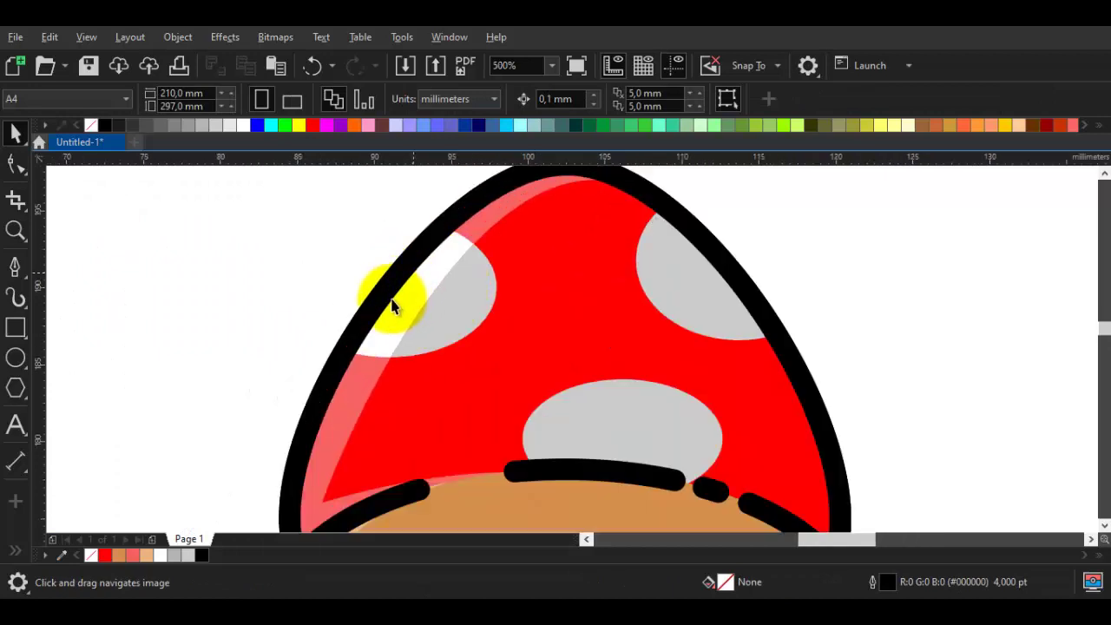
drag(655, 230, 608, 251)
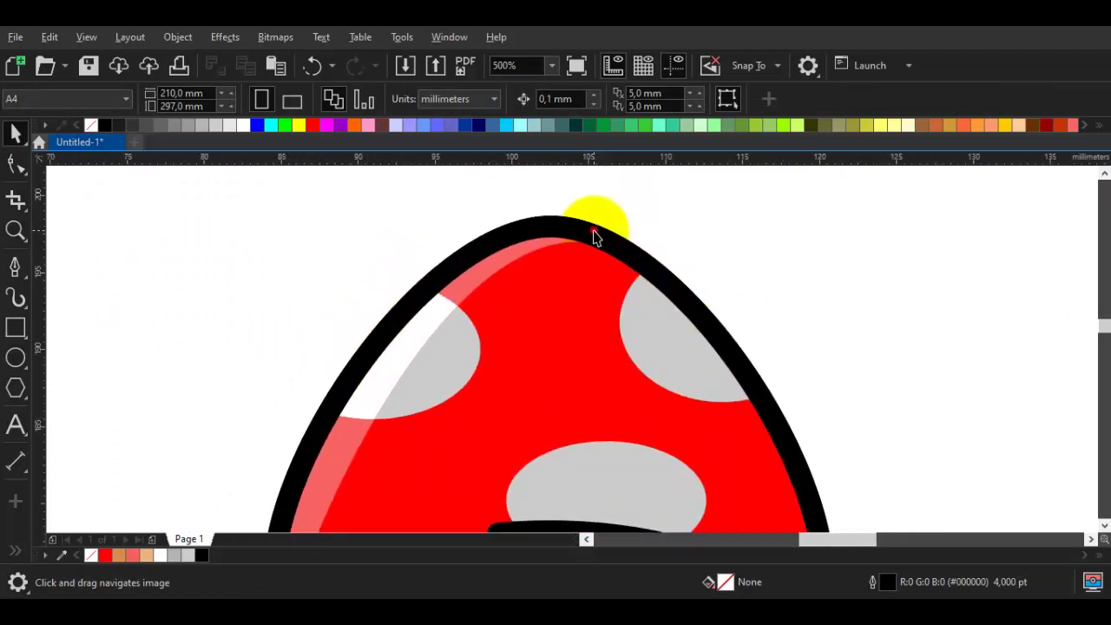
key(F10)
click(595, 232)
scroll(595, 237, up, 2)
click(598, 242)
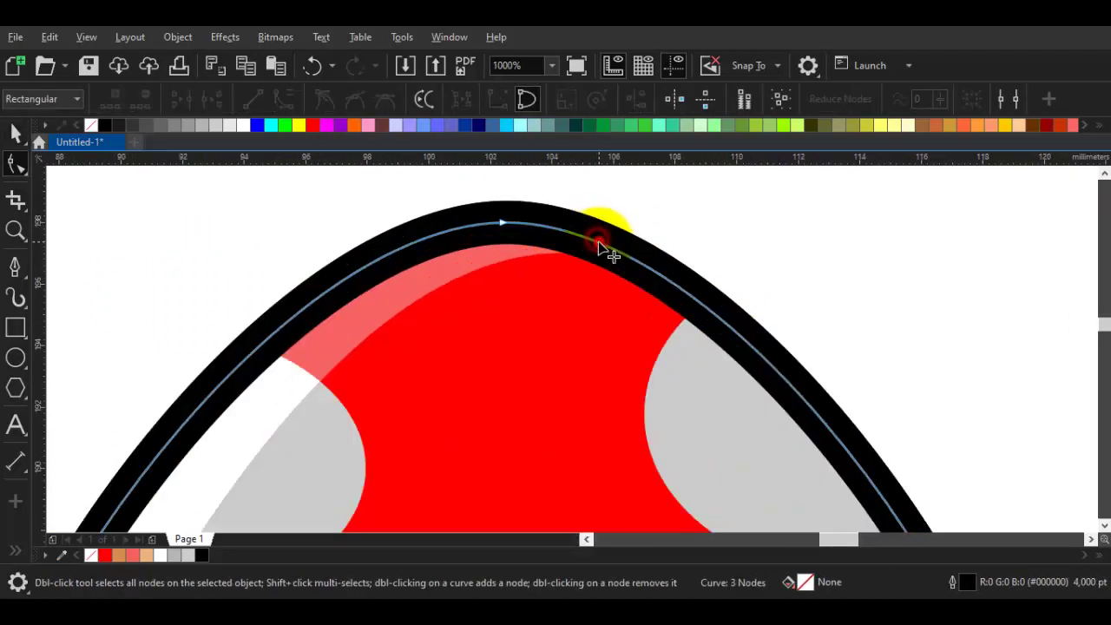
double_click(622, 254)
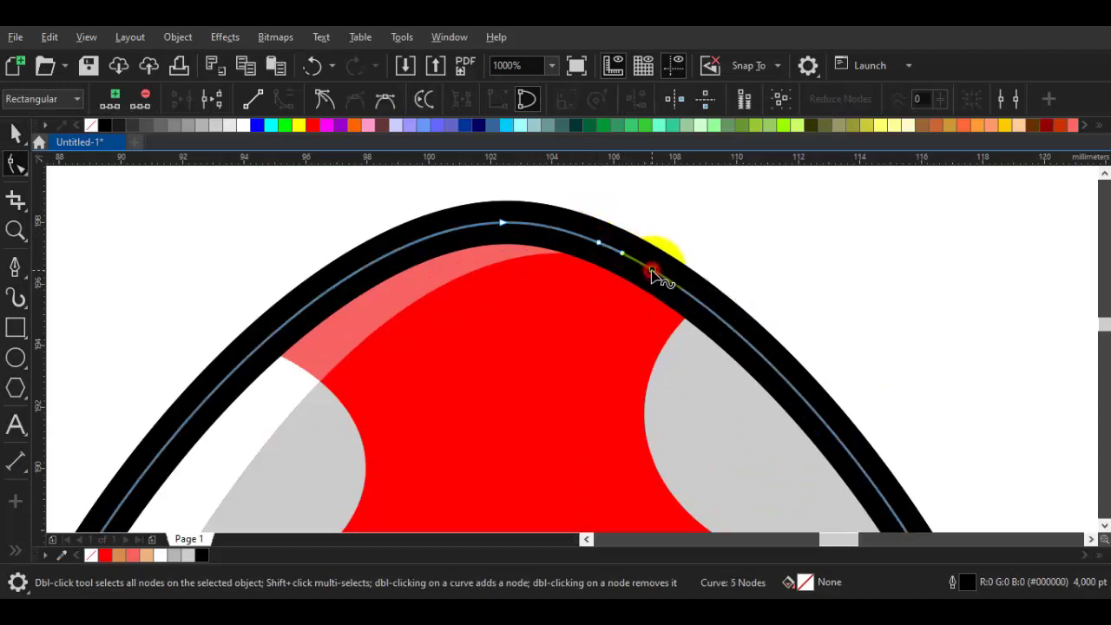
double_click(653, 272)
Step: Break the cap outline apart at the middle new node and delete it to open a gap near the peak
right_click(625, 256)
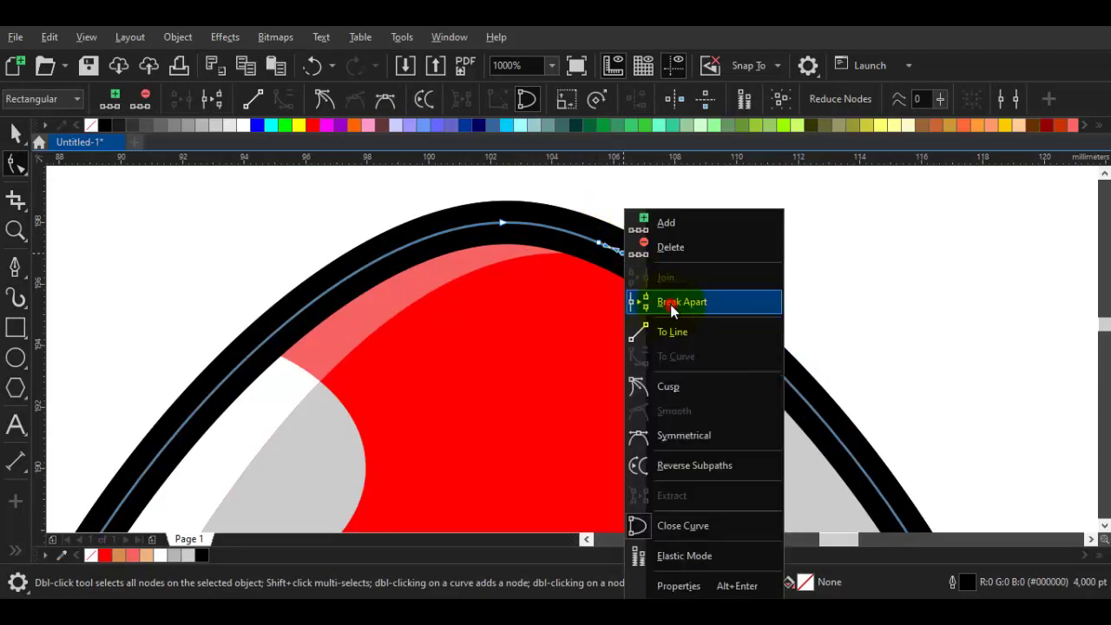
click(674, 306)
double_click(621, 255)
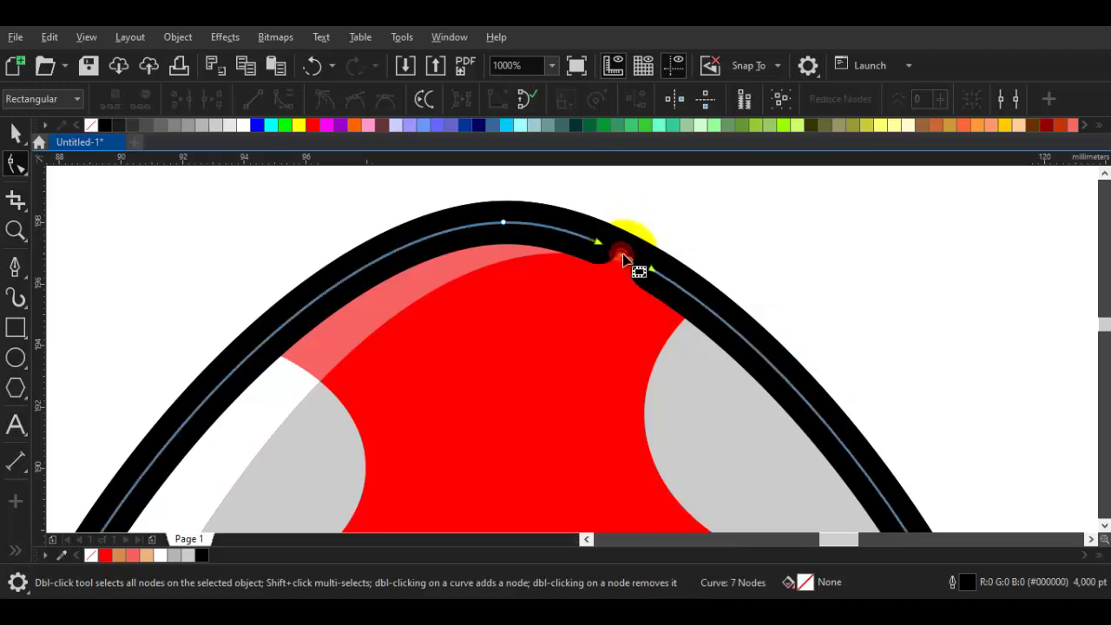
scroll(652, 270, down, 1)
scroll(653, 269, up, 1)
Step: Pull the black-filled shape out from behind the cap outline and delete it so it no longer fills the gap
click(628, 242)
key(space)
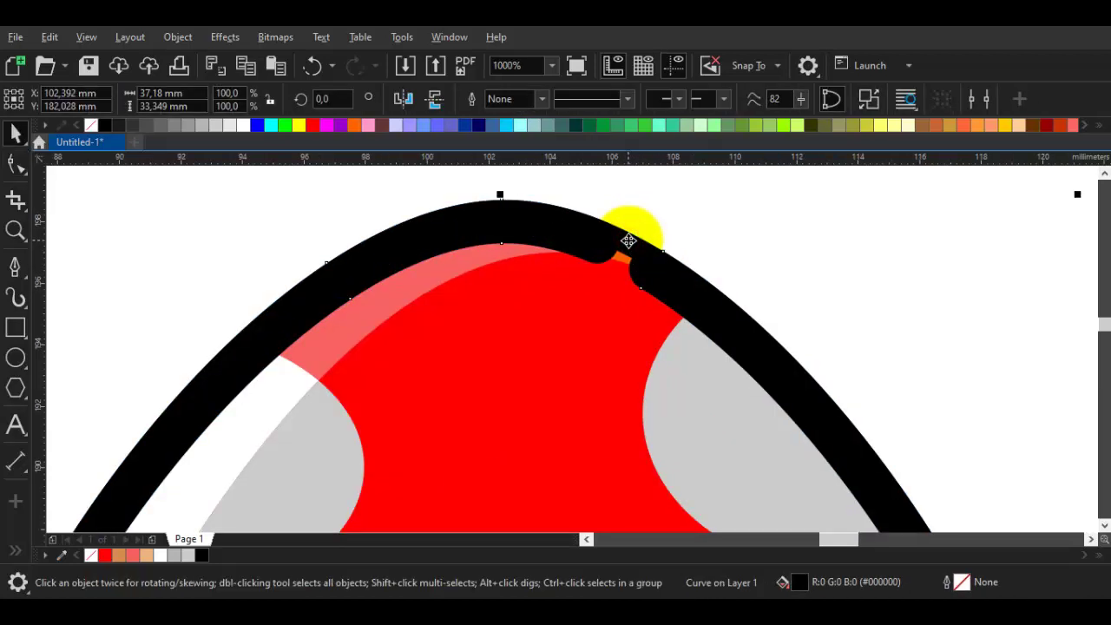
drag(637, 240, 773, 206)
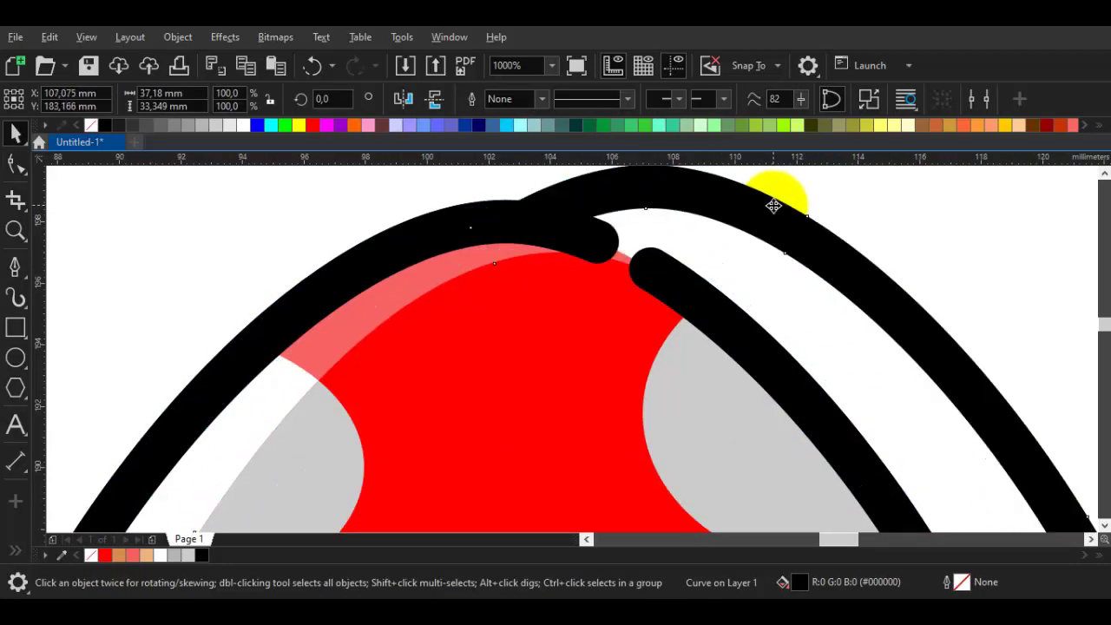
key(Escape)
scroll(786, 235, down, 4)
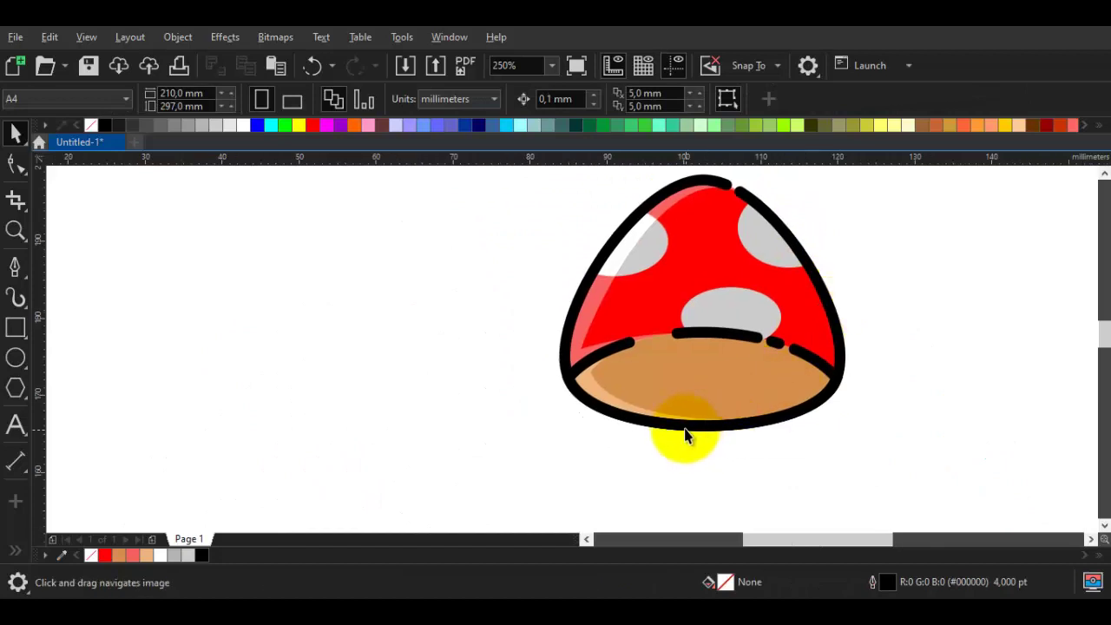
Step: Try moving the underside outline and the cap outline away from the artwork, undoing each move
click(684, 434)
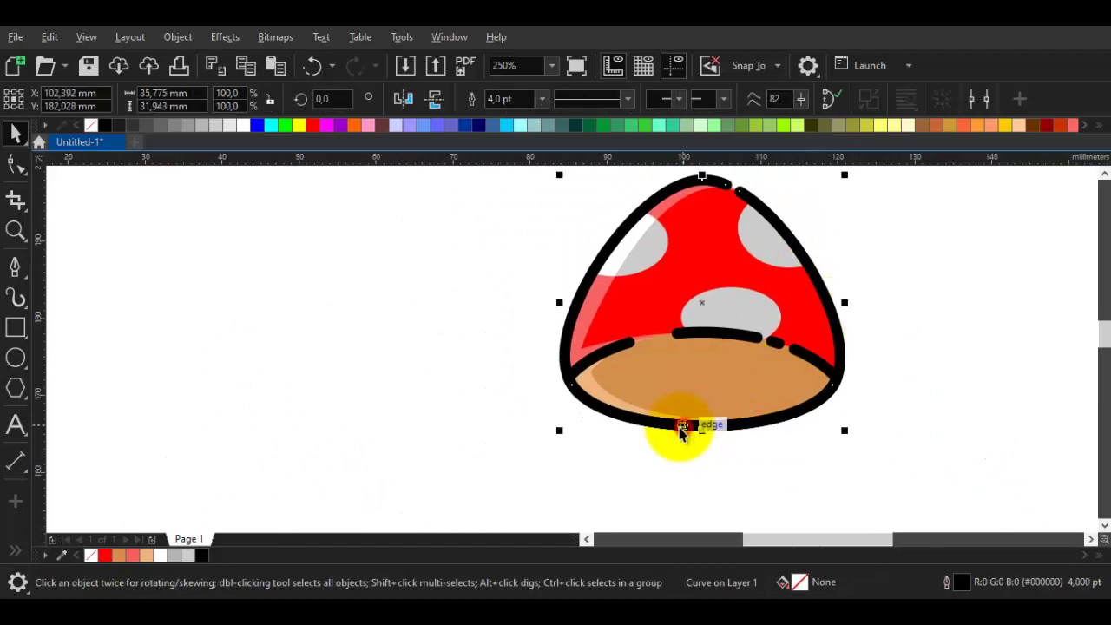
click(940, 382)
drag(777, 416, 752, 358)
key(ctrl+z)
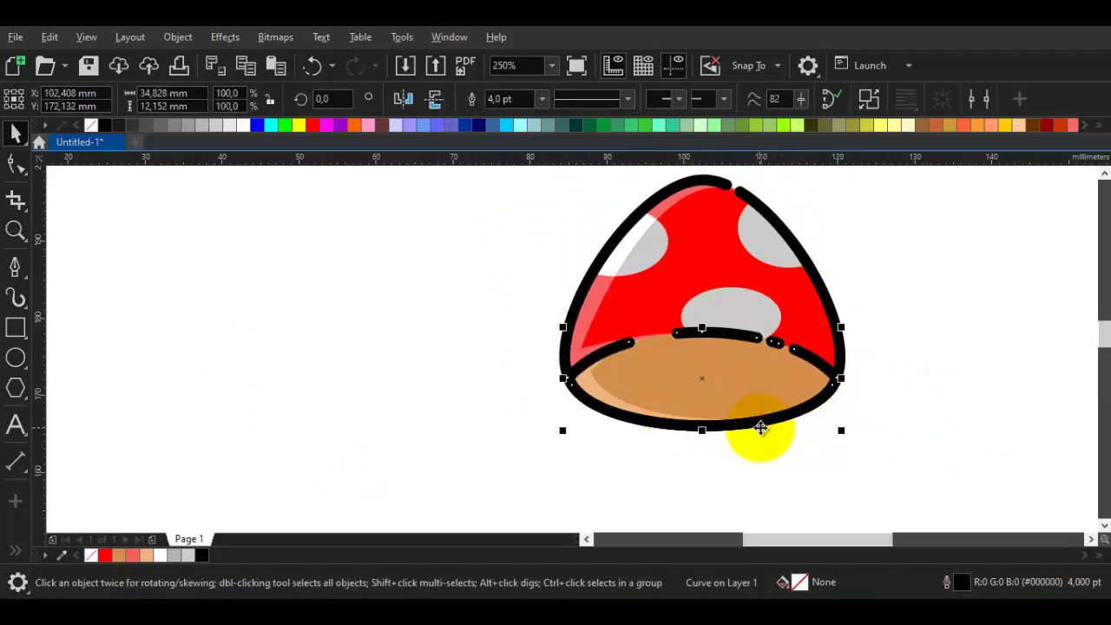
scroll(685, 432, up, 2)
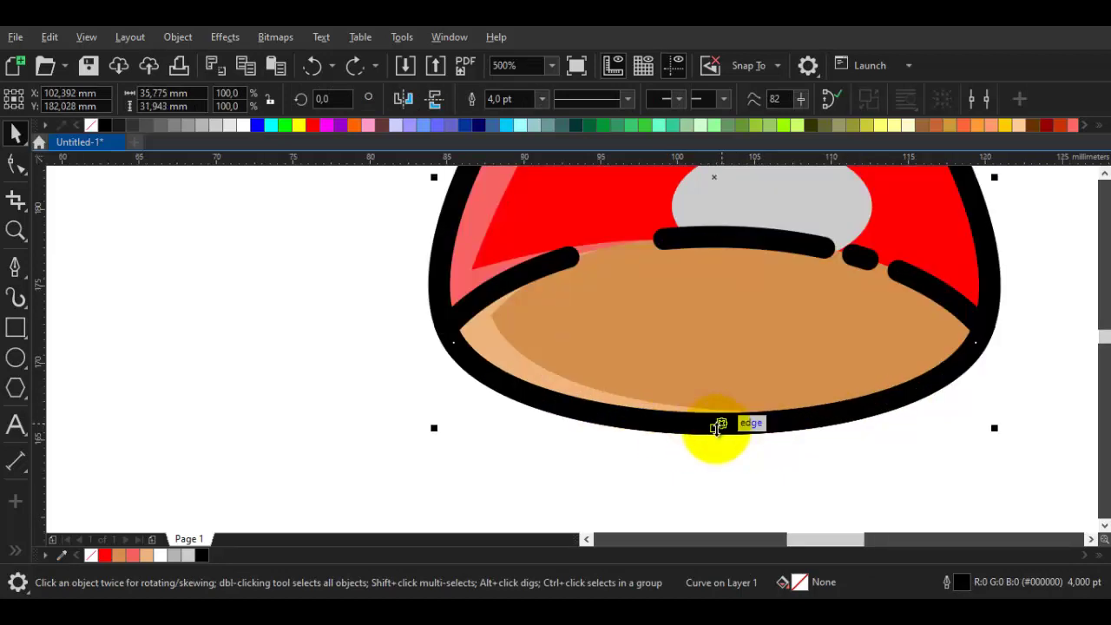
drag(715, 428, 730, 489)
key(ctrl+z)
scroll(779, 467, down, 1)
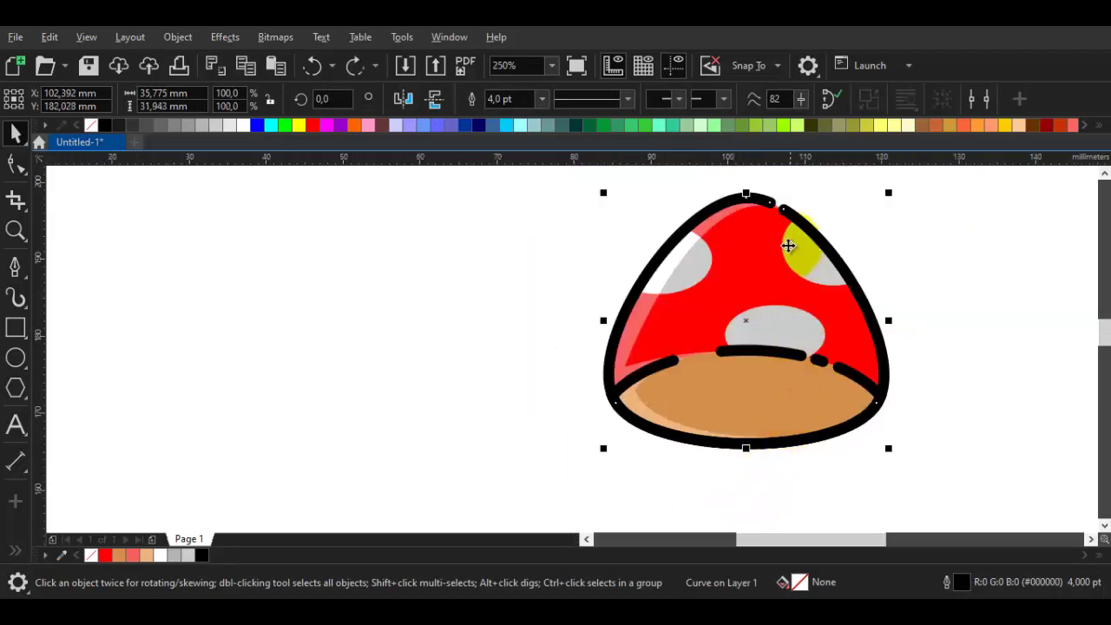
Step: Add three nodes on the left side of the cap outline, around the lower edge of the left spot
click(914, 239)
scroll(709, 218, up, 1)
double_click(640, 282)
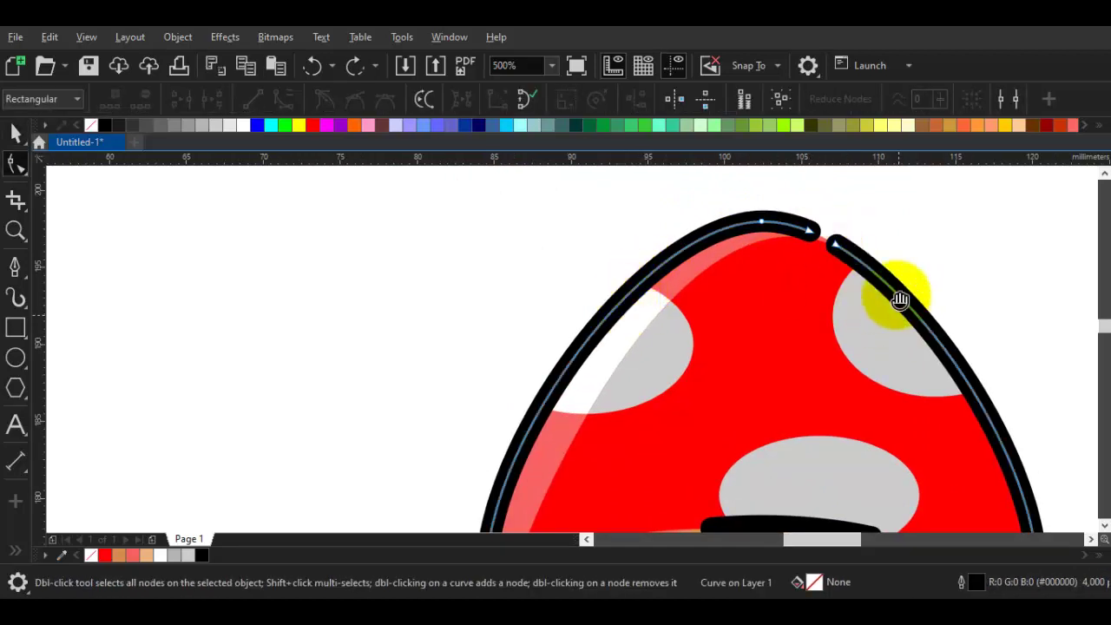
drag(897, 298, 908, 259)
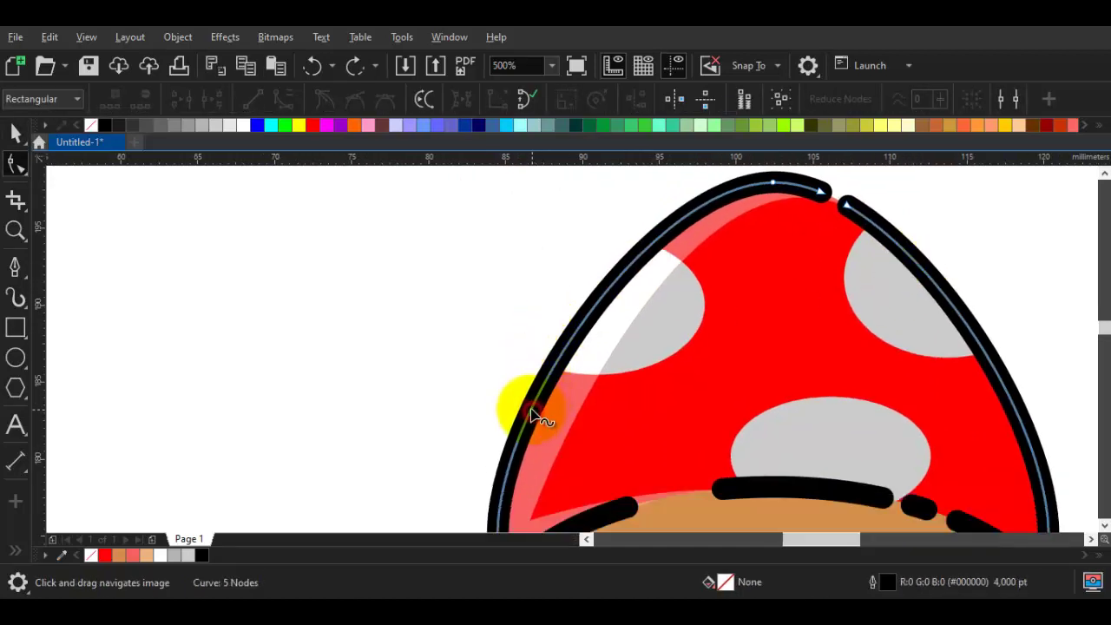
double_click(547, 380)
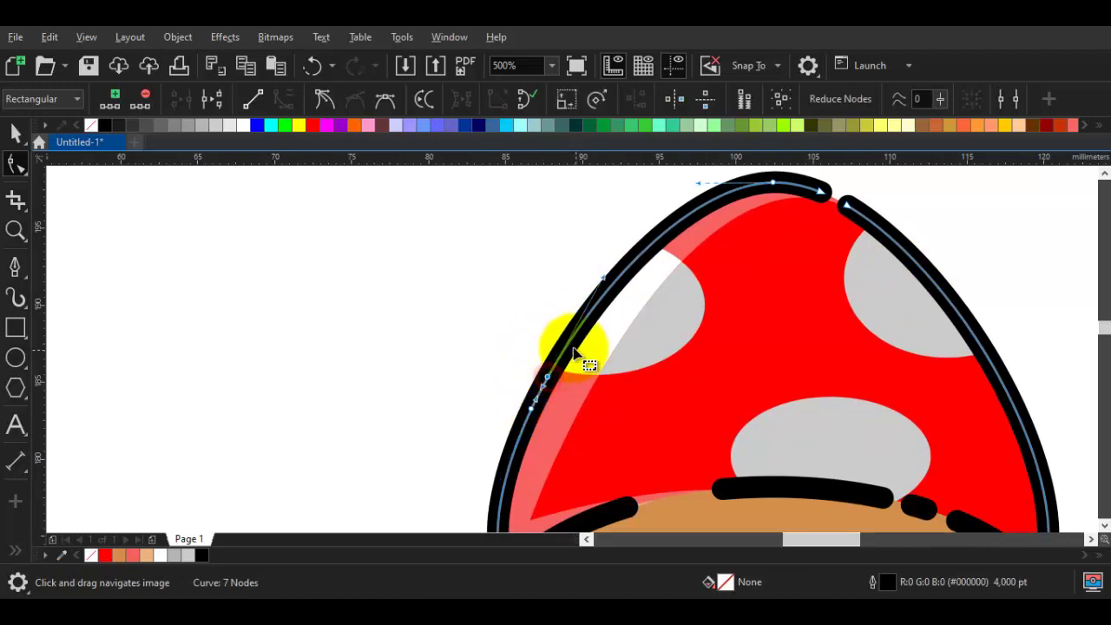
double_click(567, 344)
Step: Break the left side of the cap outline apart at the middle new node and delete it to open a wide gap
right_click(550, 377)
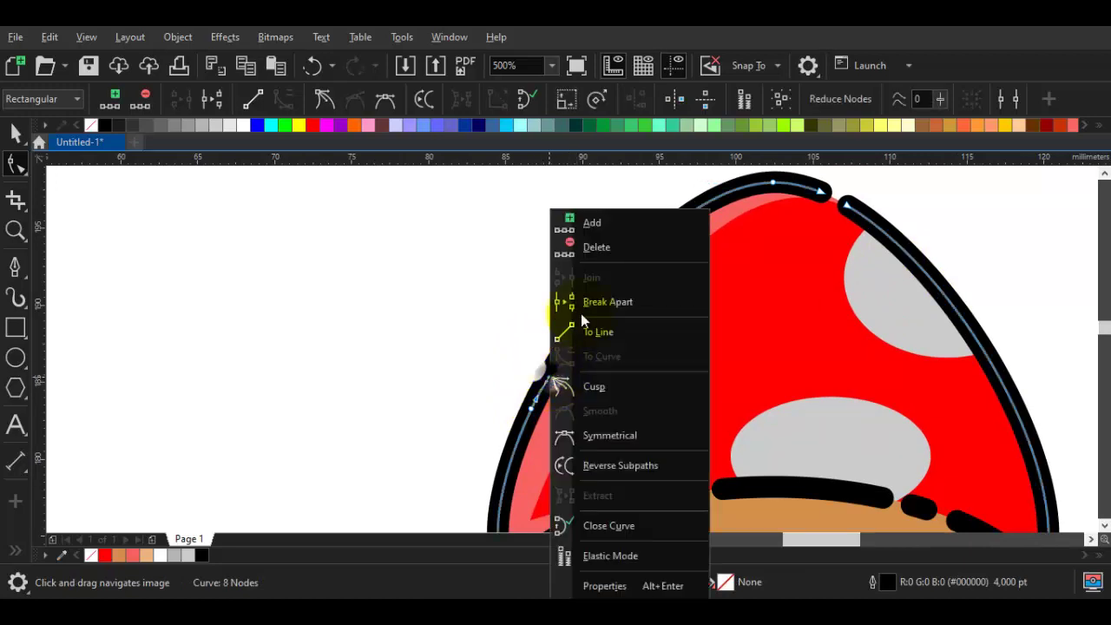
click(598, 302)
scroll(558, 364, up, 2)
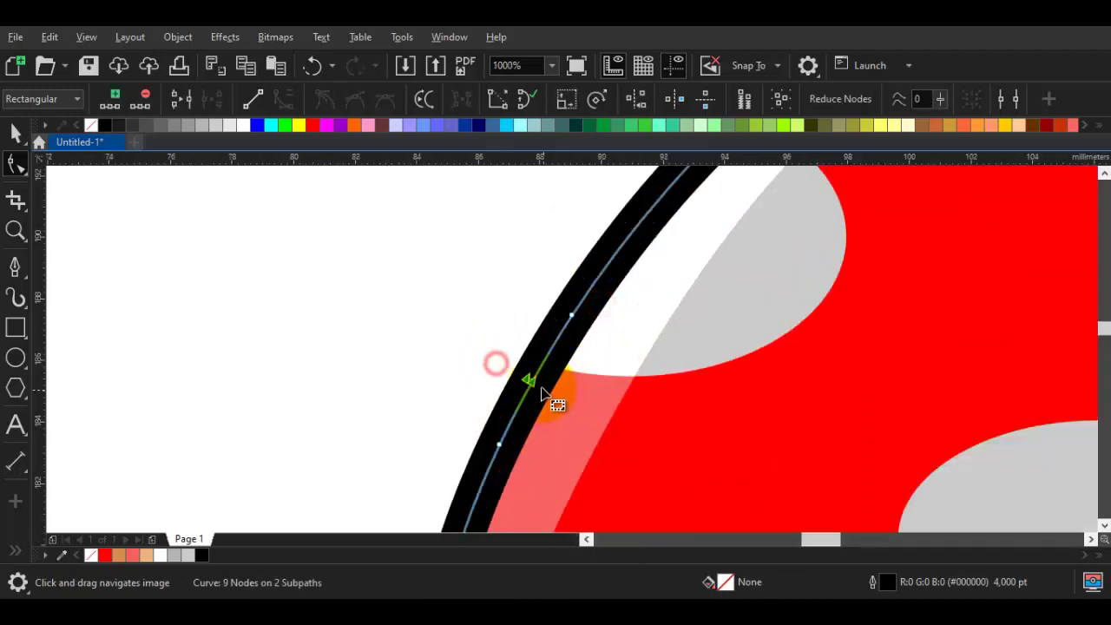
key(Delete)
scroll(542, 380, down, 2)
key(space)
key(Escape)
scroll(551, 388, up, 1)
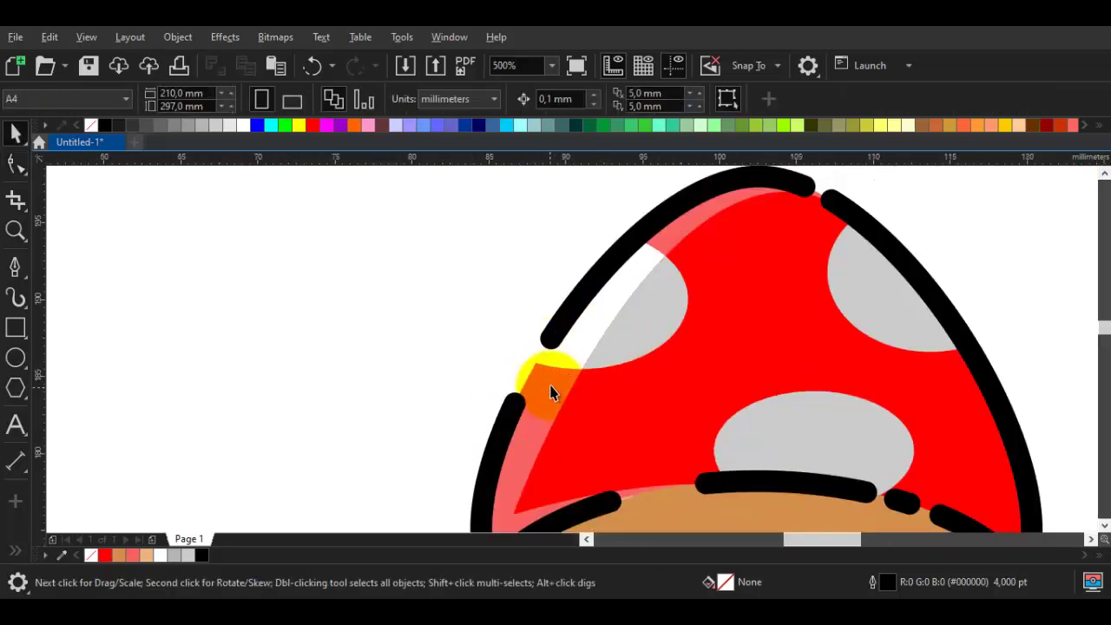
Step: Try moving the gapped cap outline off the artwork to the left and to the right, undoing each move
scroll(547, 380, down, 2)
drag(541, 372, 354, 330)
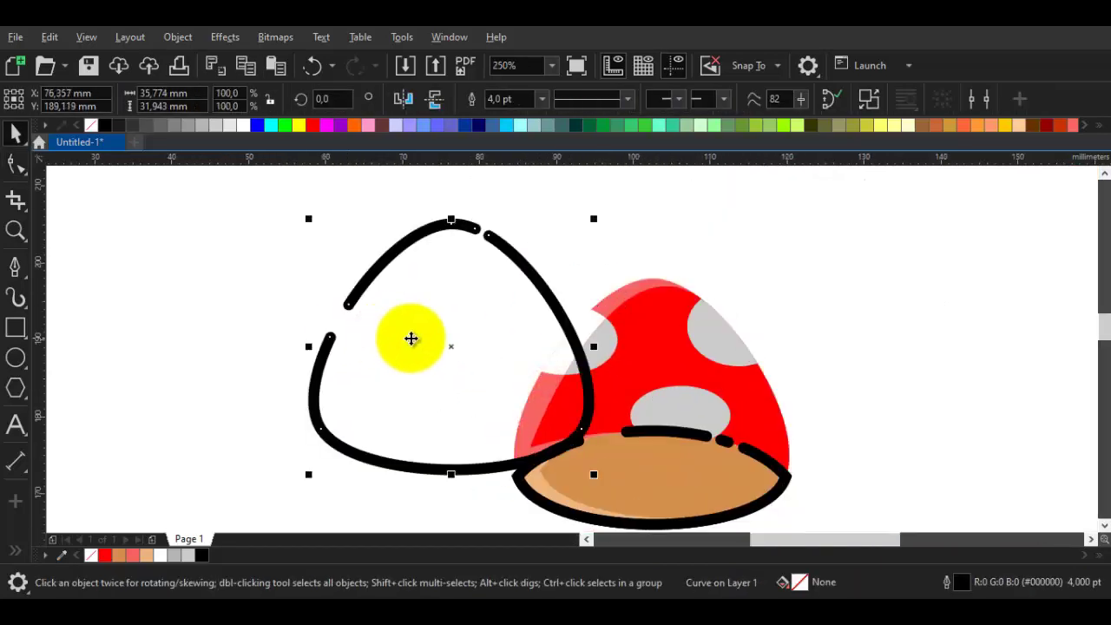
key(ctrl+z)
click(521, 377)
drag(546, 387, 684, 386)
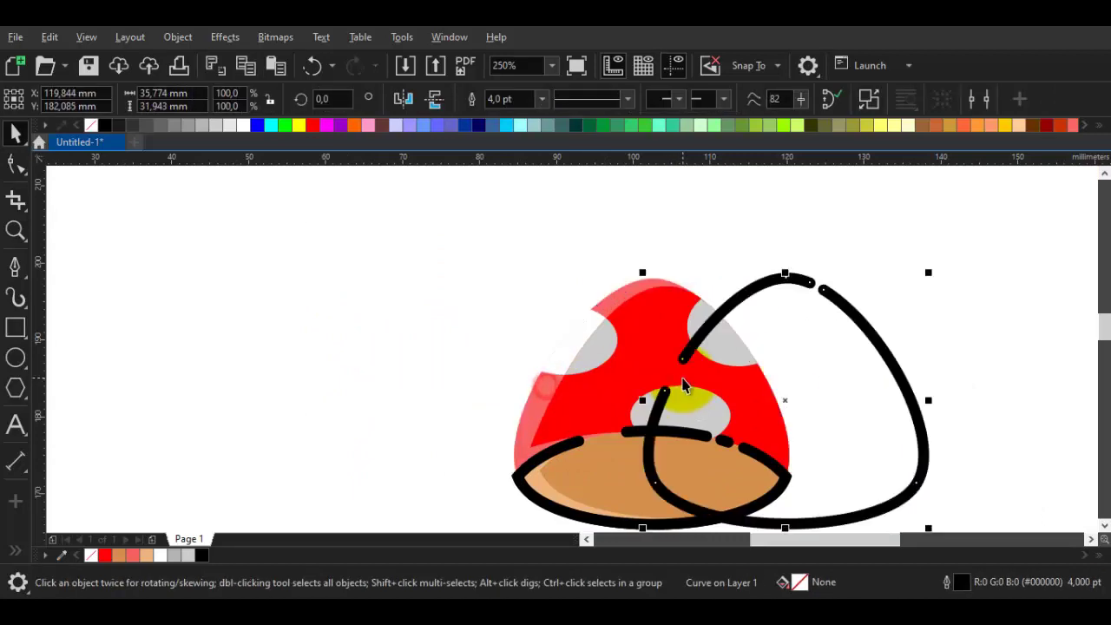
key(ctrl+z)
Step: Try stretching the pink cap shape upward, and undo the stretch
click(547, 385)
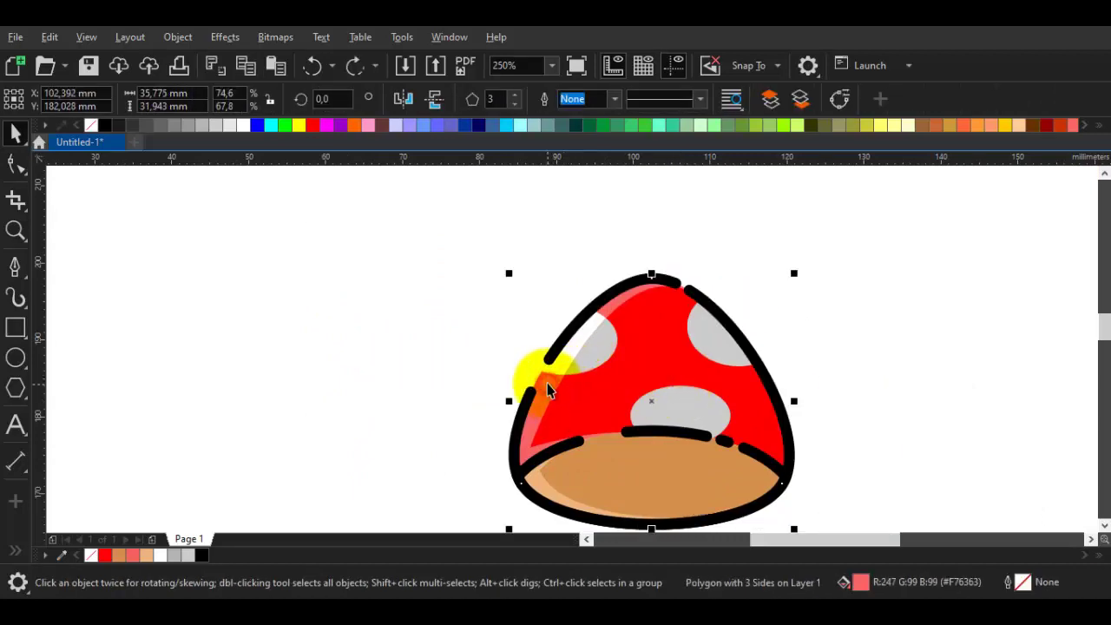
drag(653, 275, 650, 221)
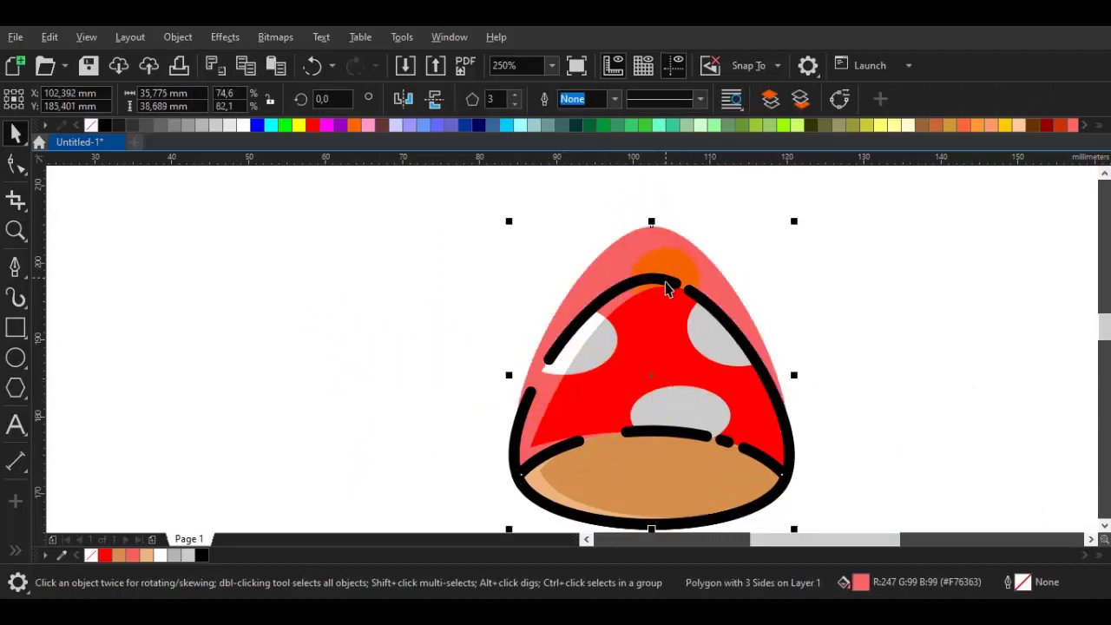
key(ctrl+z)
Step: Try pulling the cap outline to the left and the cap's fill shapes to the right, and undo these moves
drag(530, 391, 220, 344)
drag(605, 385, 914, 384)
drag(589, 394, 879, 346)
key(ctrl+z)
key(ctrl+z)
key(ctrl+z)
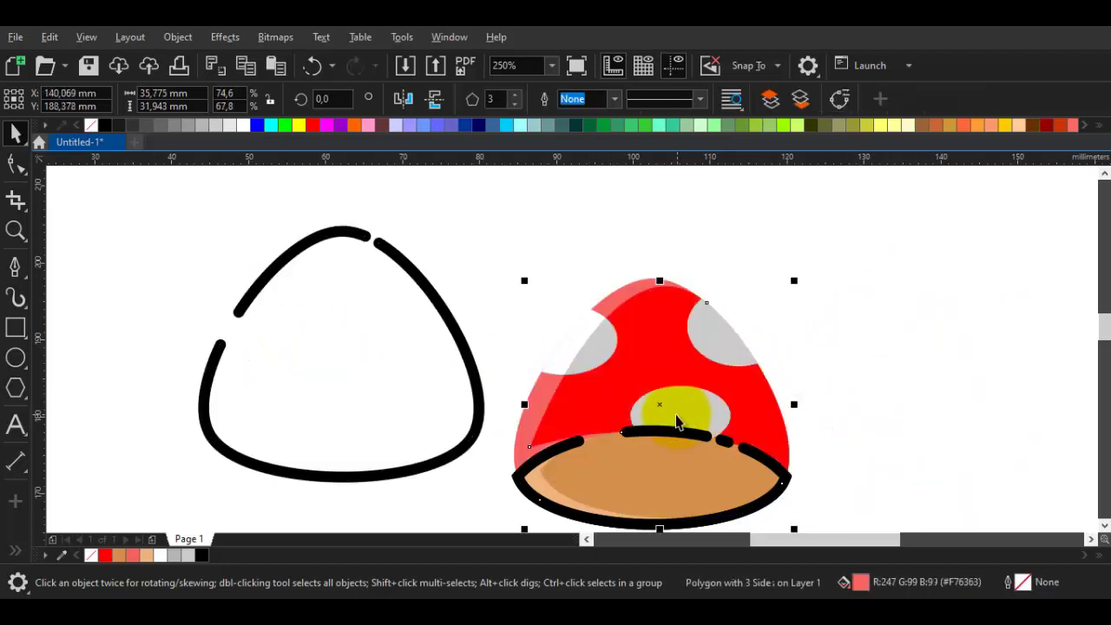
Step: Undo the wide gap in the left side of the cap outline
click(874, 322)
scroll(533, 378, up, 2)
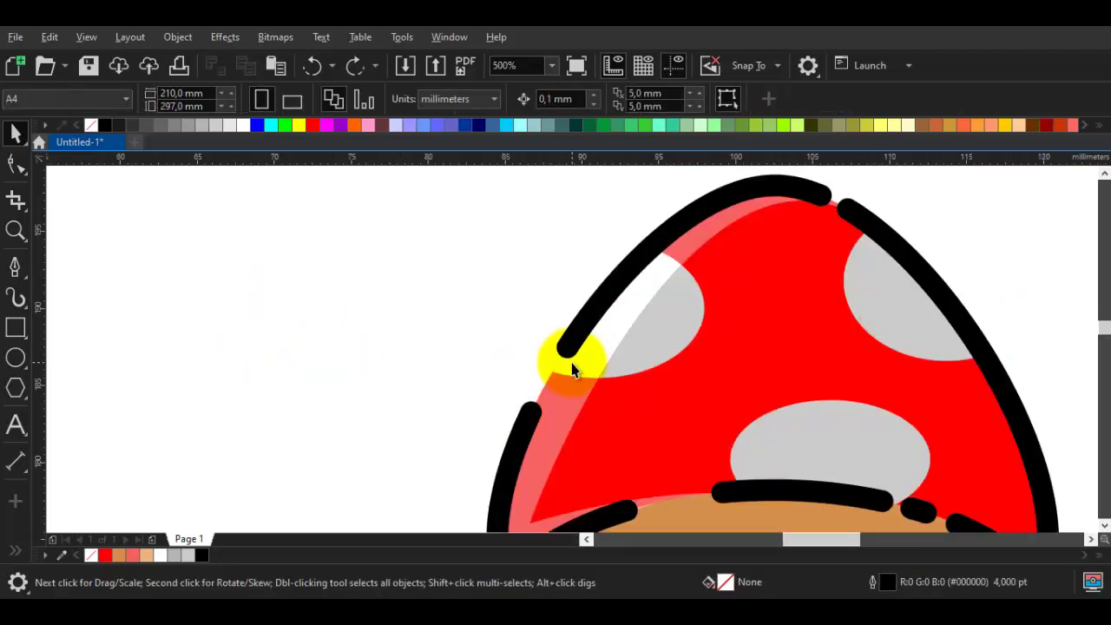
click(587, 376)
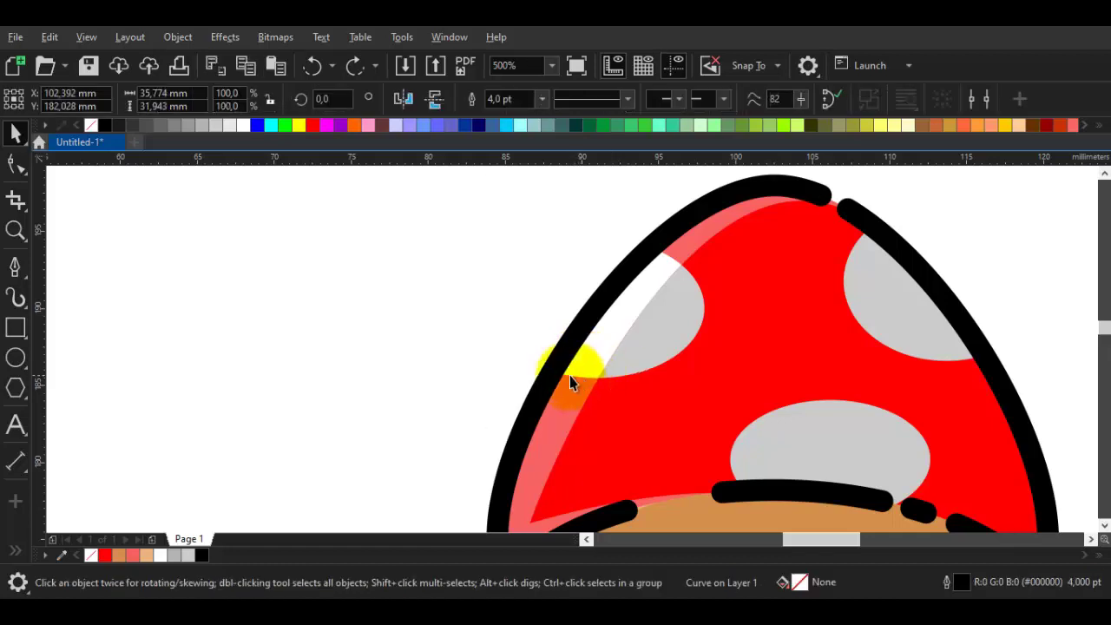
Step: Cut a narrow gap in the cap outline's left edge below the white-and-gray spot by breaking and deleting the segment between two added nodes
double_click(527, 423)
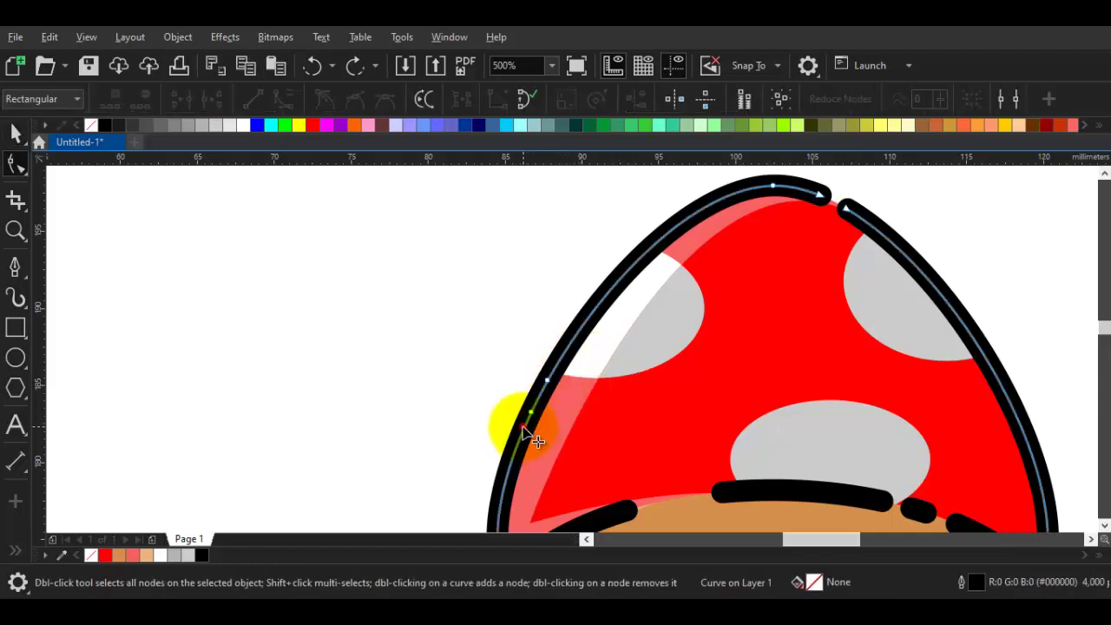
double_click(524, 427)
right_click(538, 421)
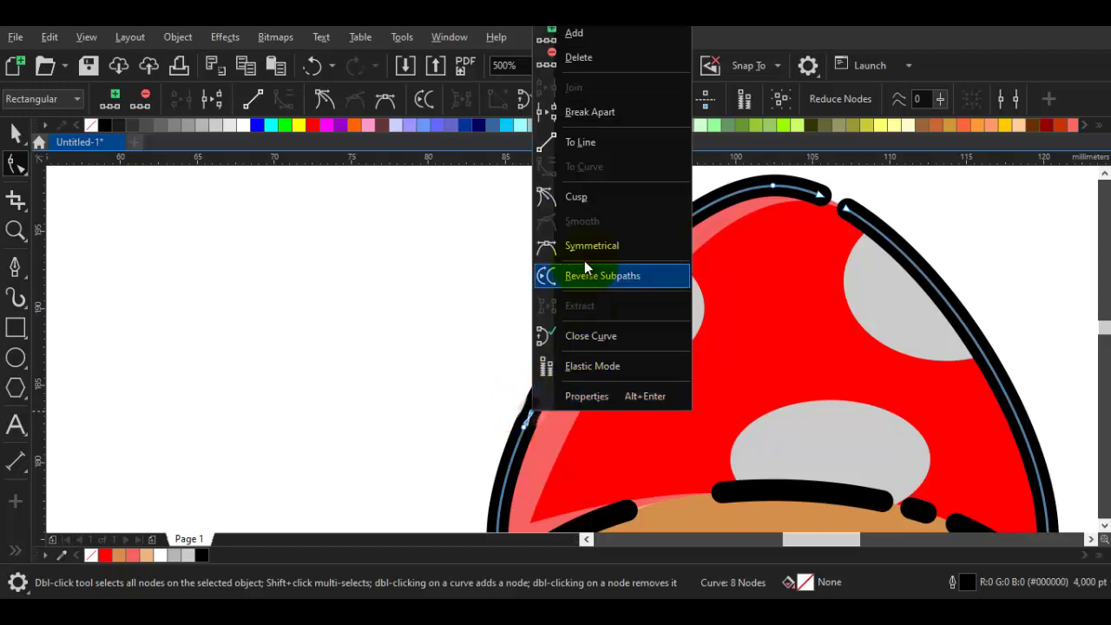
click(588, 109)
scroll(538, 439, up, 2)
click(526, 379)
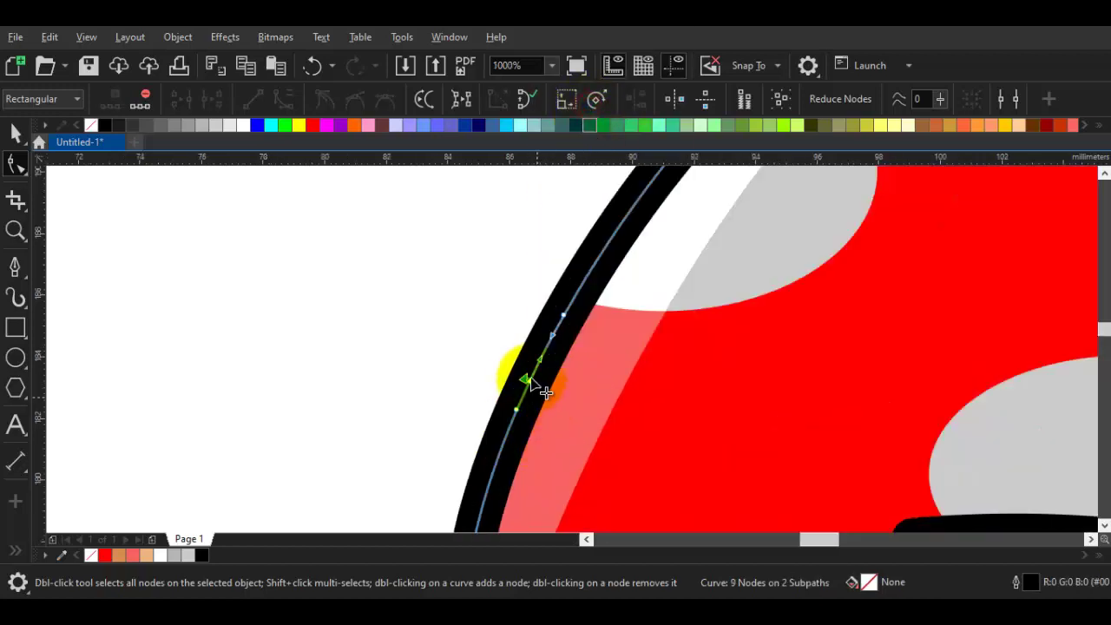
click(540, 395)
key(Delete)
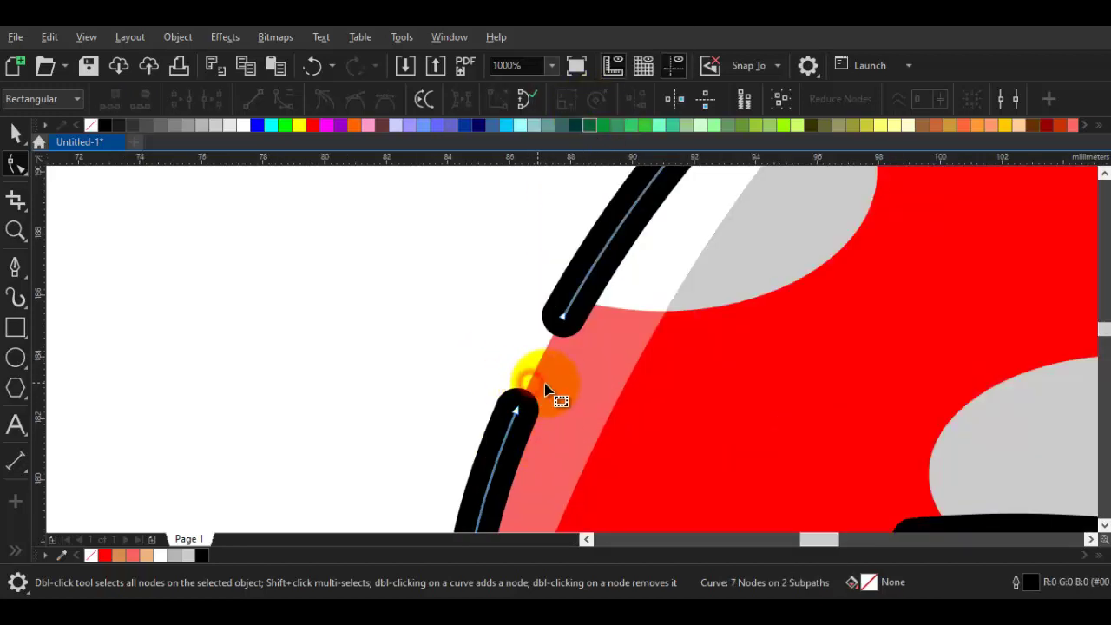
scroll(564, 386, down, 2)
drag(682, 420, 570, 396)
key(space)
key(Escape)
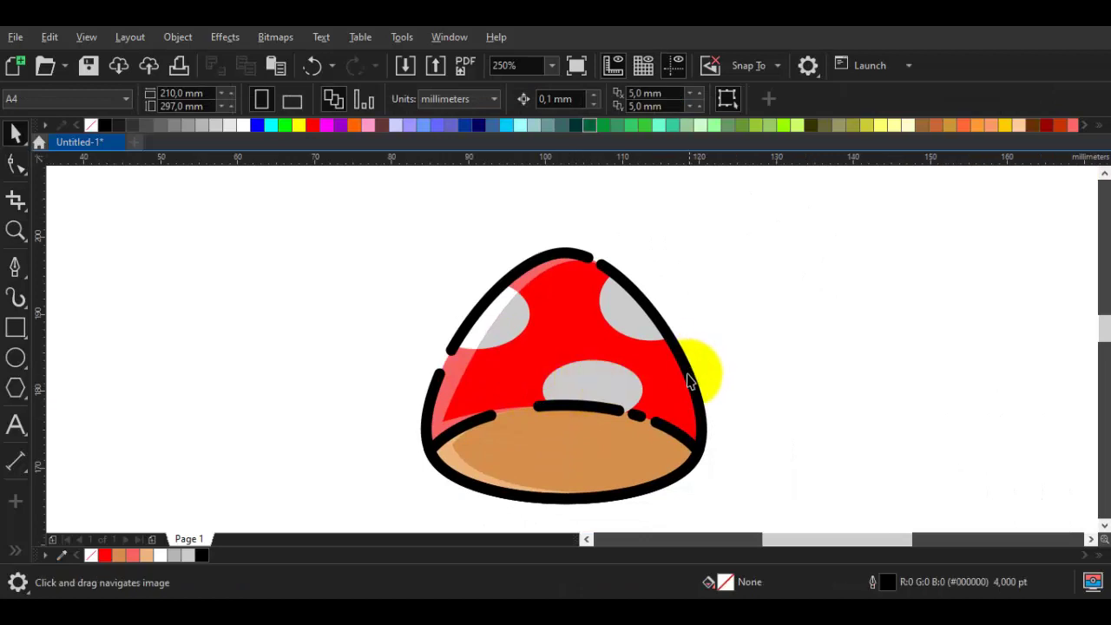
Step: Cut a matching short gap in the cap outline's right edge, below the upper gray spot, between two added nodes
scroll(643, 363, up, 2)
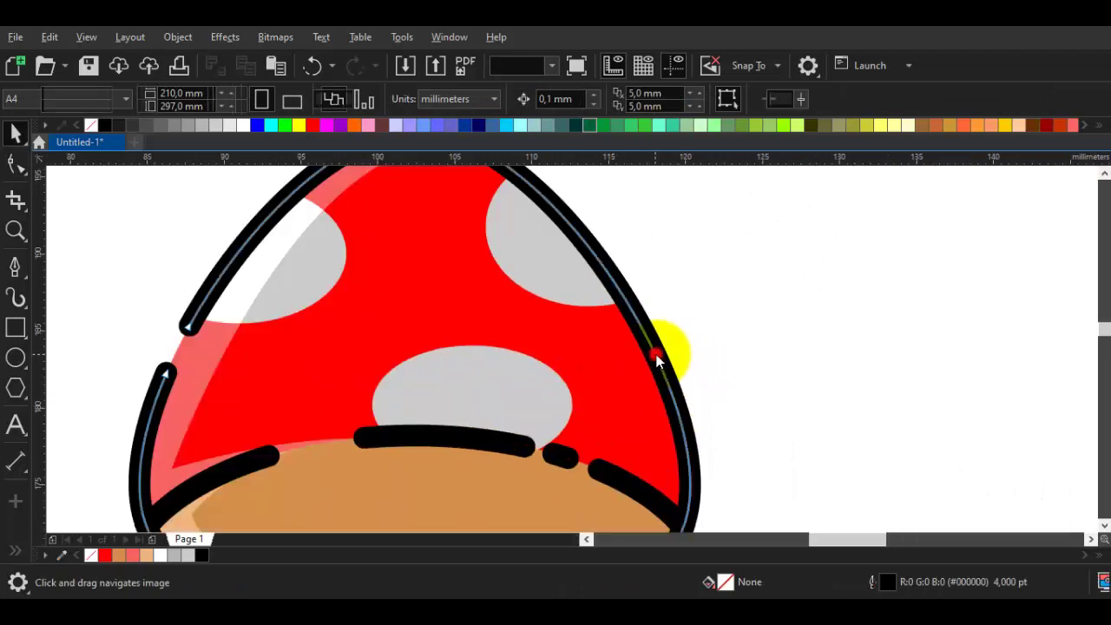
key(F10)
click(660, 365)
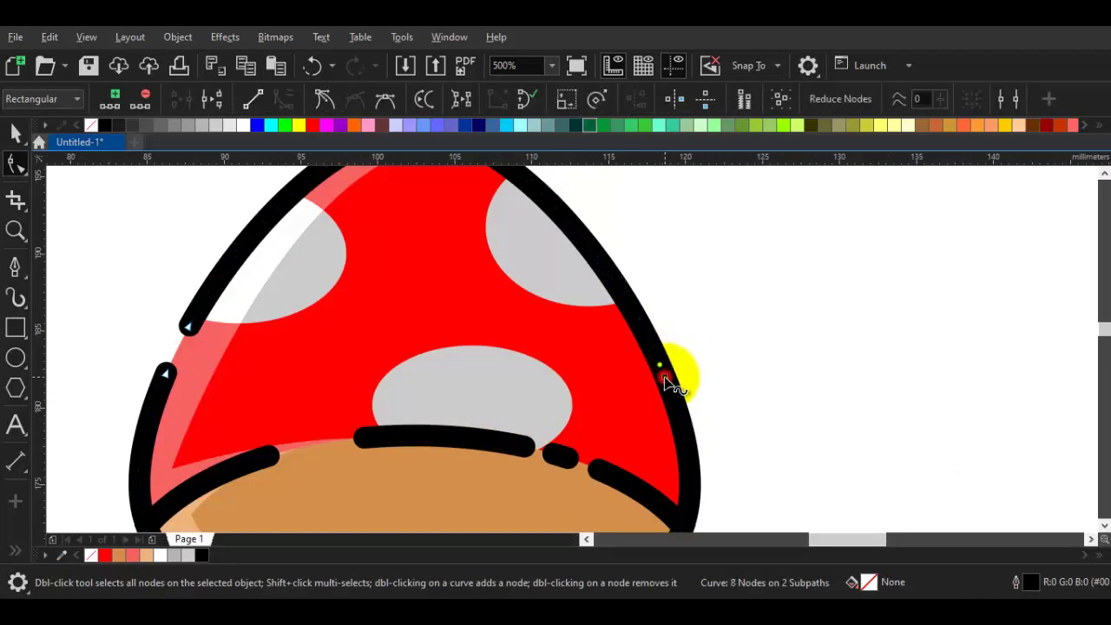
double_click(665, 375)
double_click(675, 399)
scroll(673, 392, up, 2)
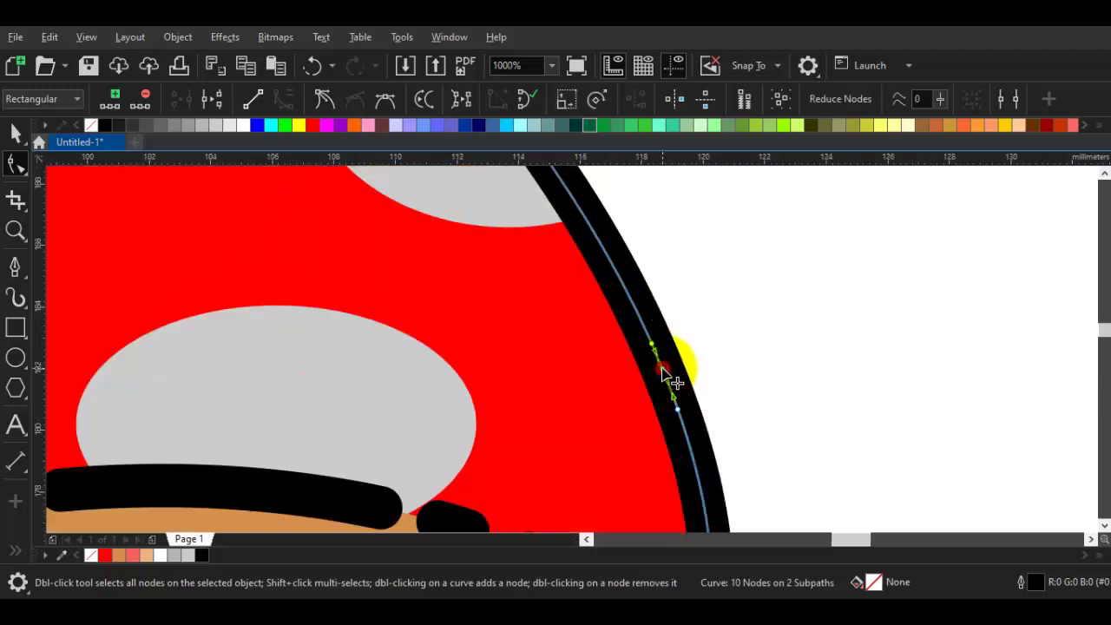
right_click(662, 373)
click(707, 305)
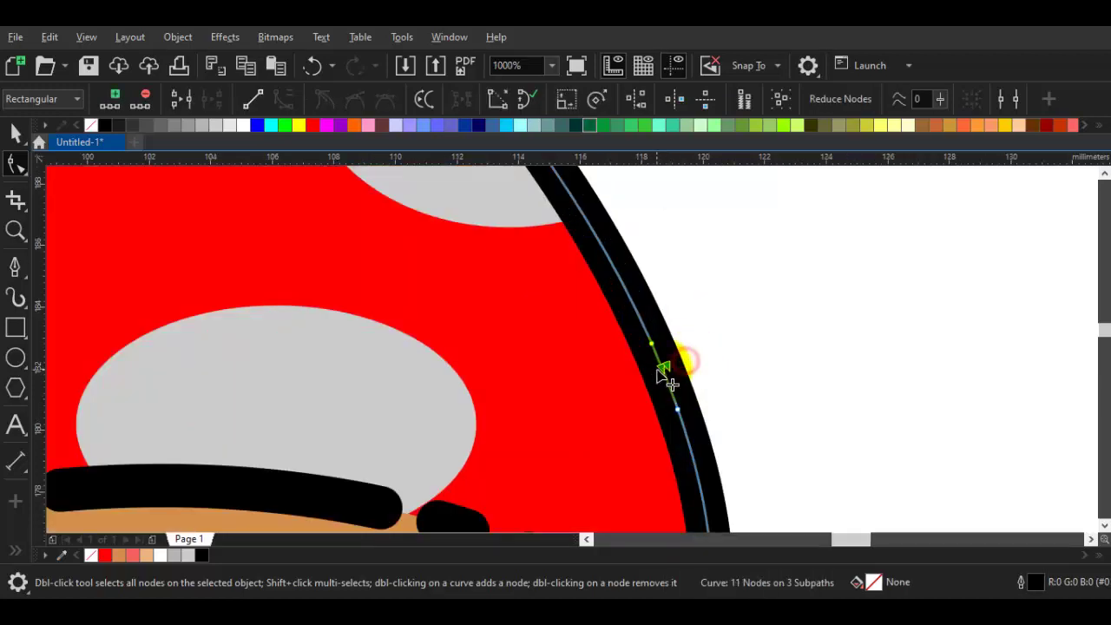
scroll(668, 380, down, 4)
key(space)
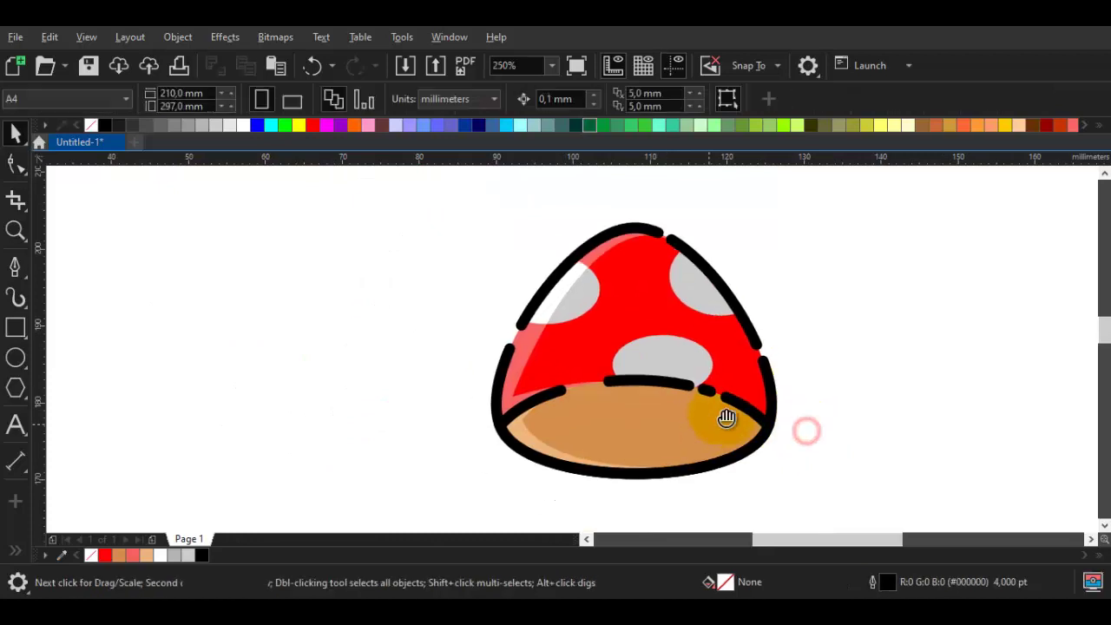
Step: Add two nodes to the brown underside's outline near its lower-left corner, break it there and delete the segment between them
scroll(646, 382, down, 2)
scroll(646, 381, up, 5)
scroll(660, 392, down, 3)
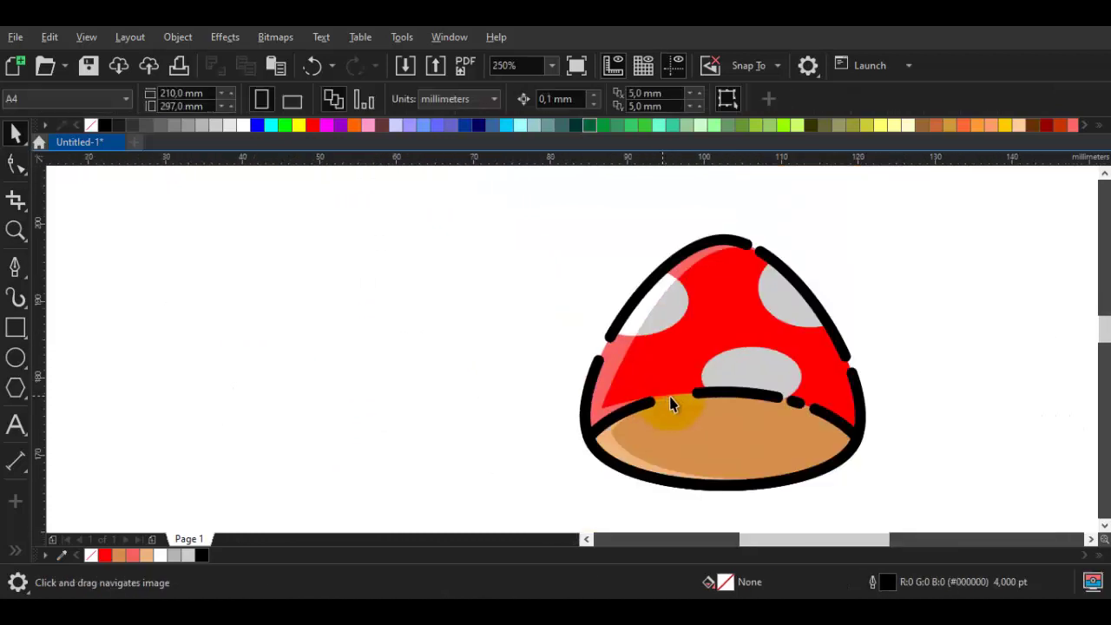
scroll(677, 393, down, 2)
scroll(660, 404, up, 4)
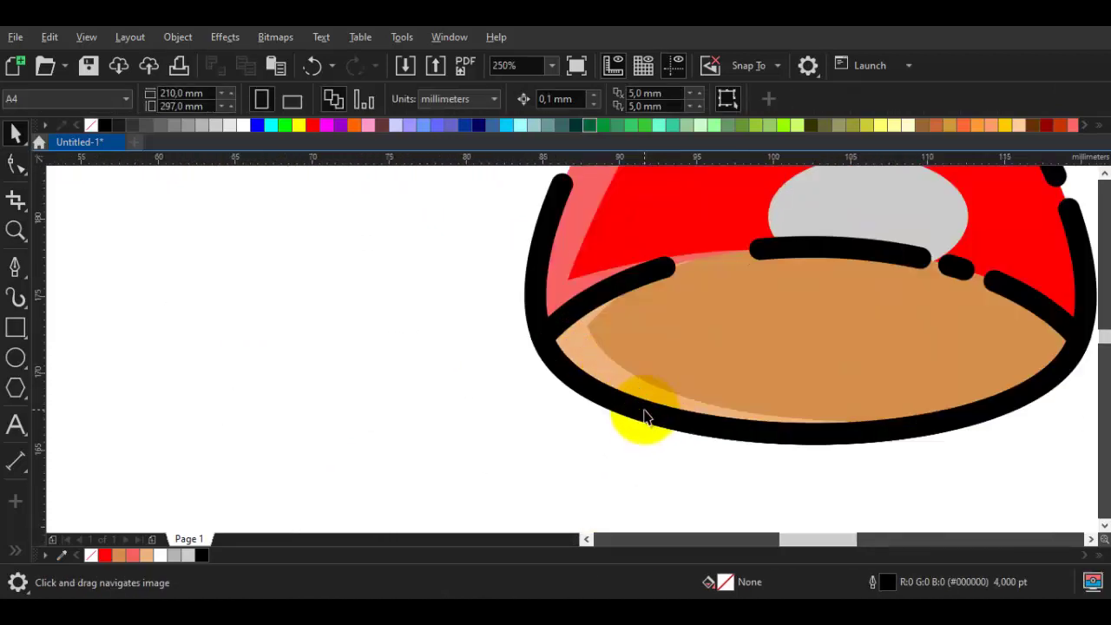
key(space)
click(592, 396)
click(541, 339)
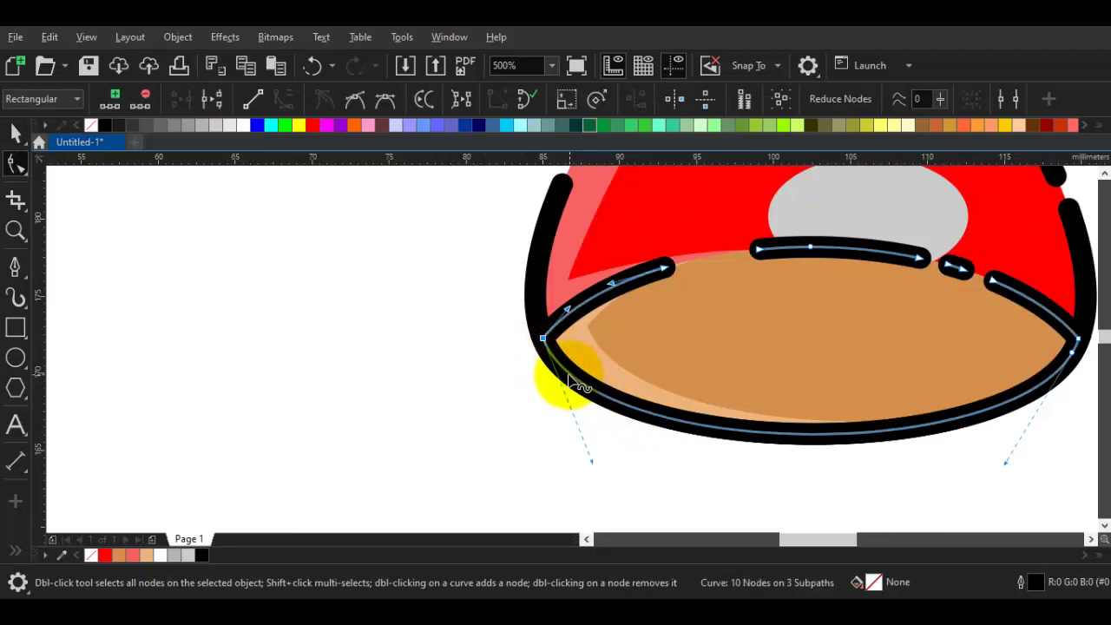
double_click(566, 374)
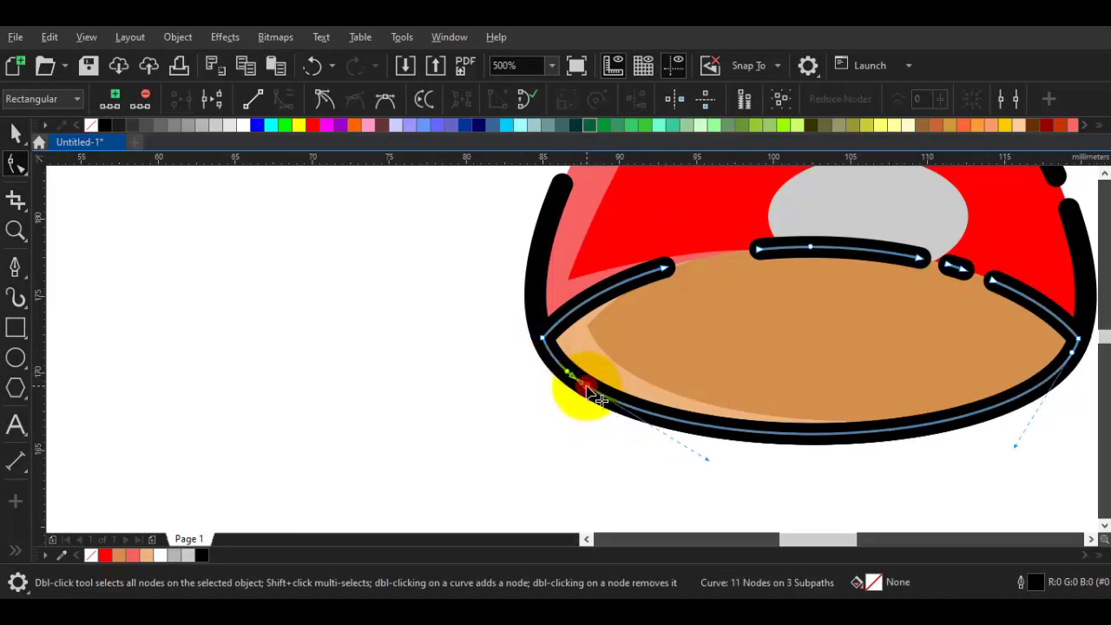
double_click(587, 386)
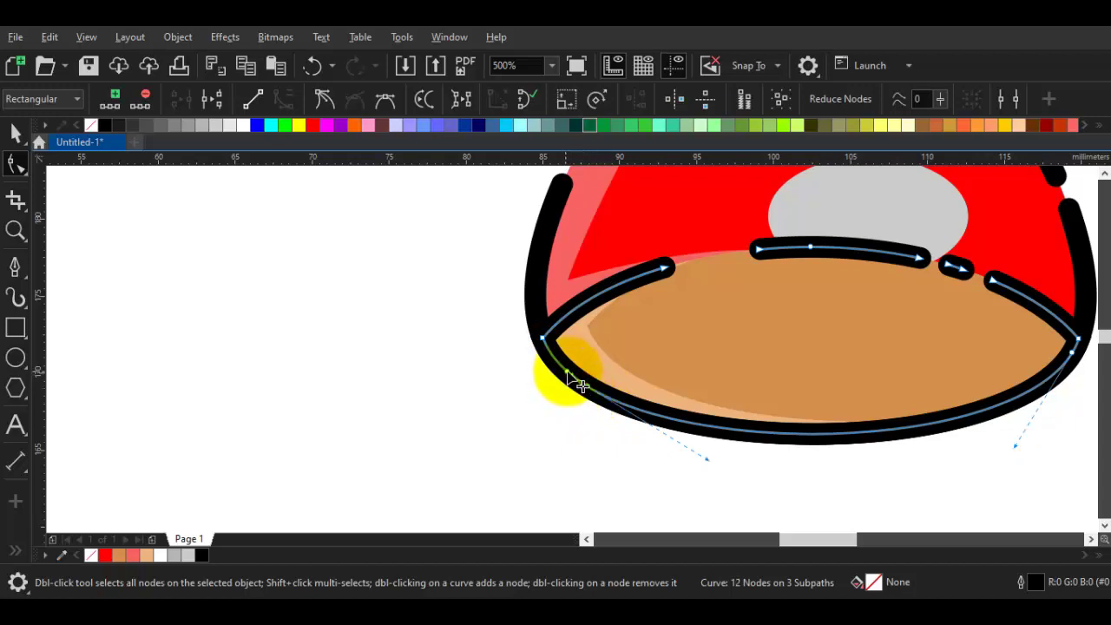
right_click(560, 375)
click(613, 306)
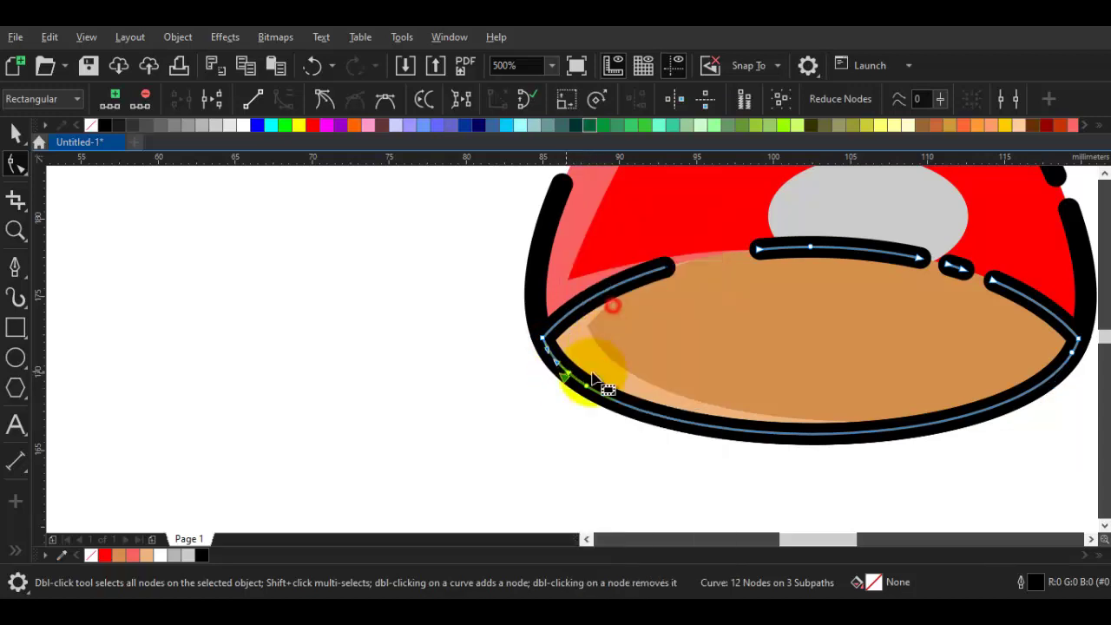
scroll(587, 384, up, 1)
drag(561, 345, 539, 370)
key(Delete)
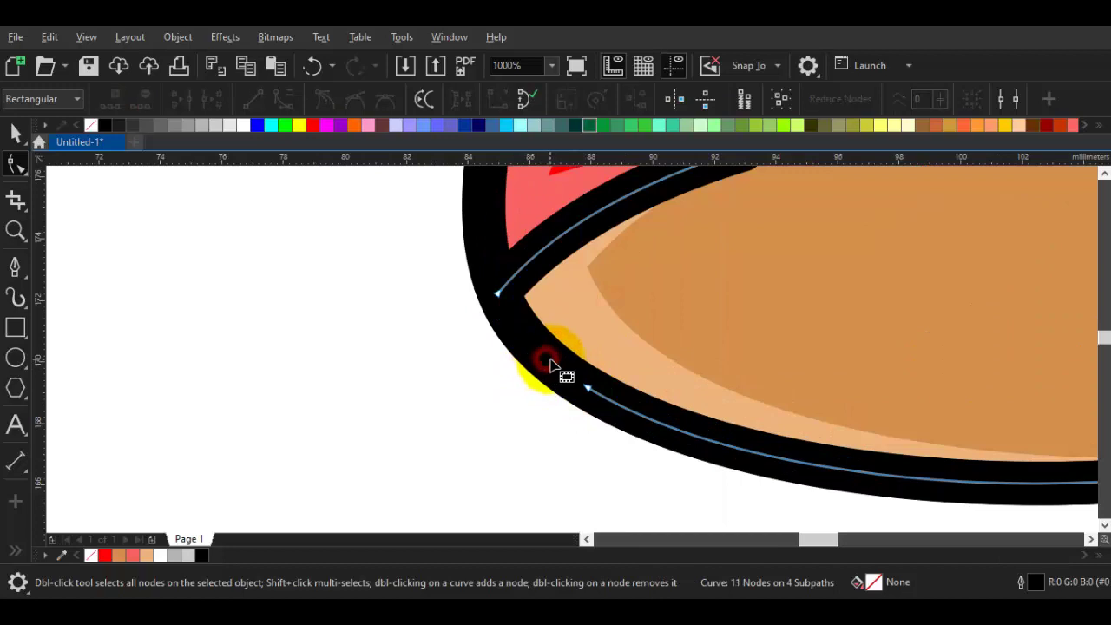
Step: Try moving the cap outline away from the underside's left corner, undoing each move
key(space)
drag(541, 350, 516, 422)
key(ctrl+z)
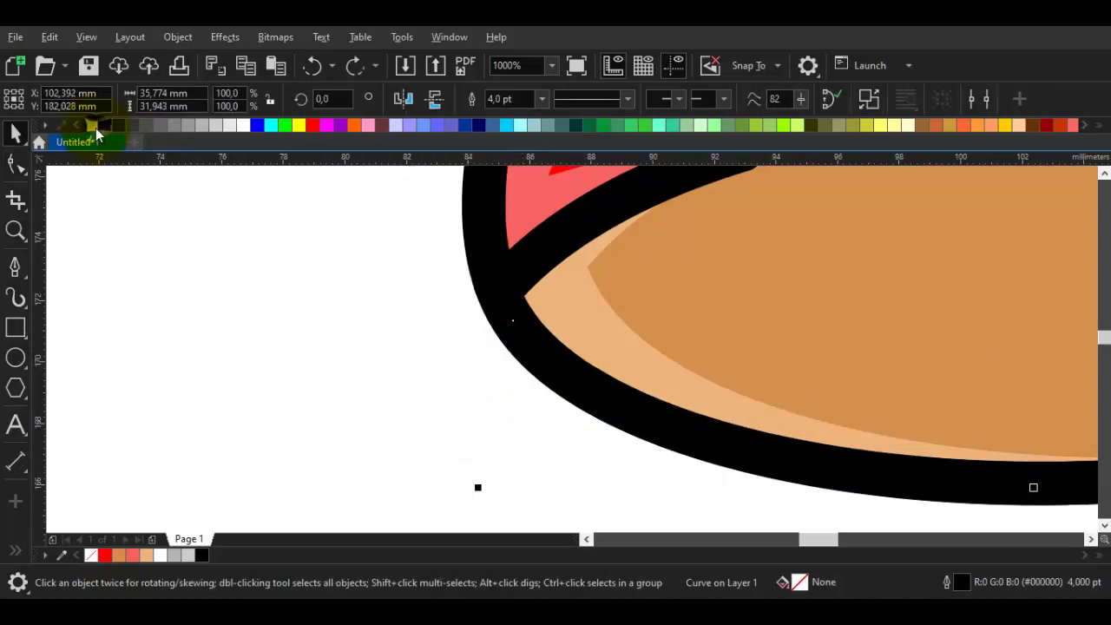
scroll(483, 351, down, 4)
scroll(482, 374, up, 2)
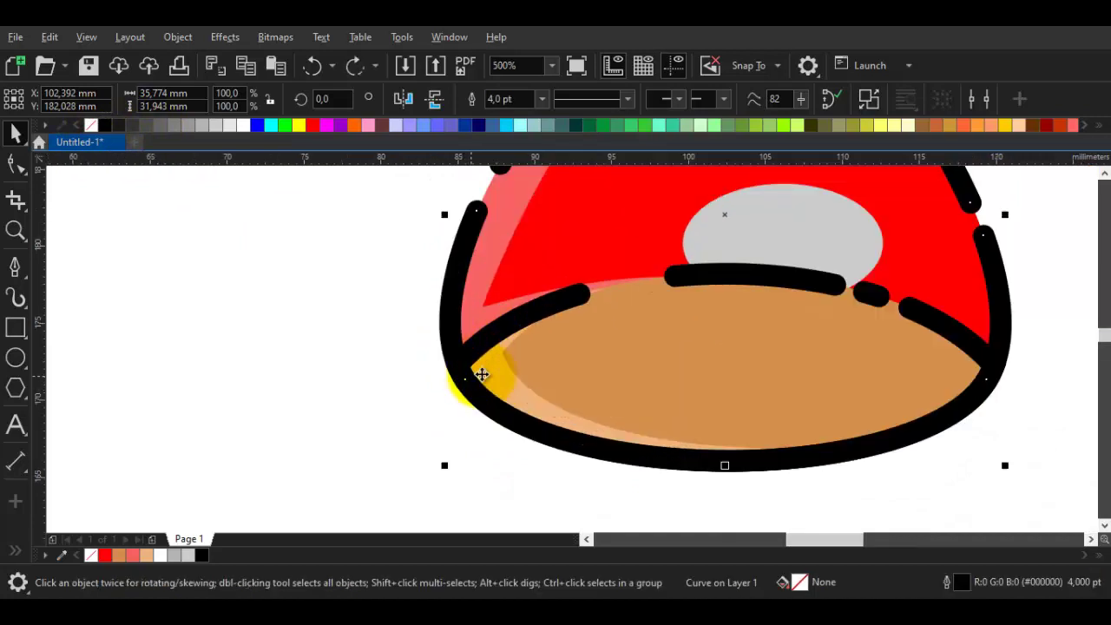
key(Escape)
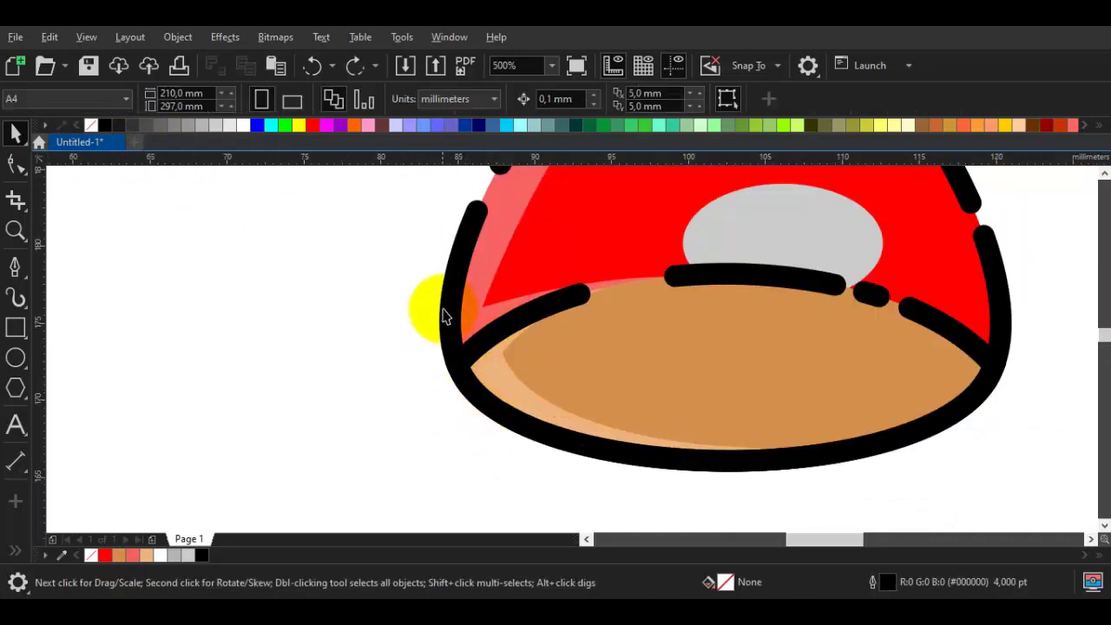
scroll(451, 327, down, 1)
scroll(445, 322, up, 1)
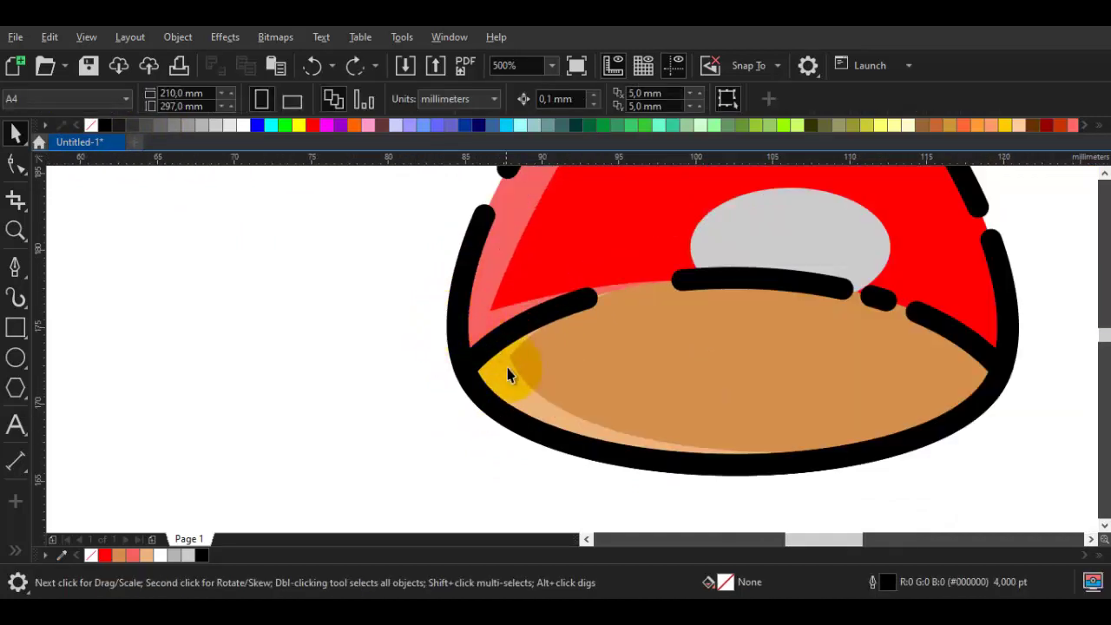
double_click(508, 372)
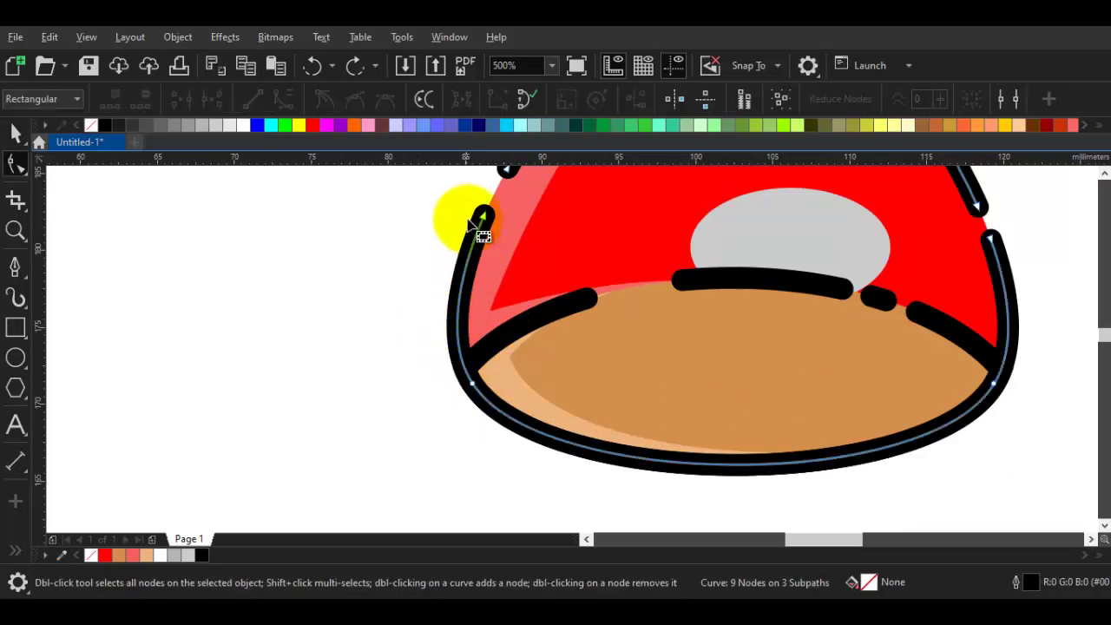
key(space)
key(Escape)
drag(506, 379, 526, 402)
key(ctrl+z)
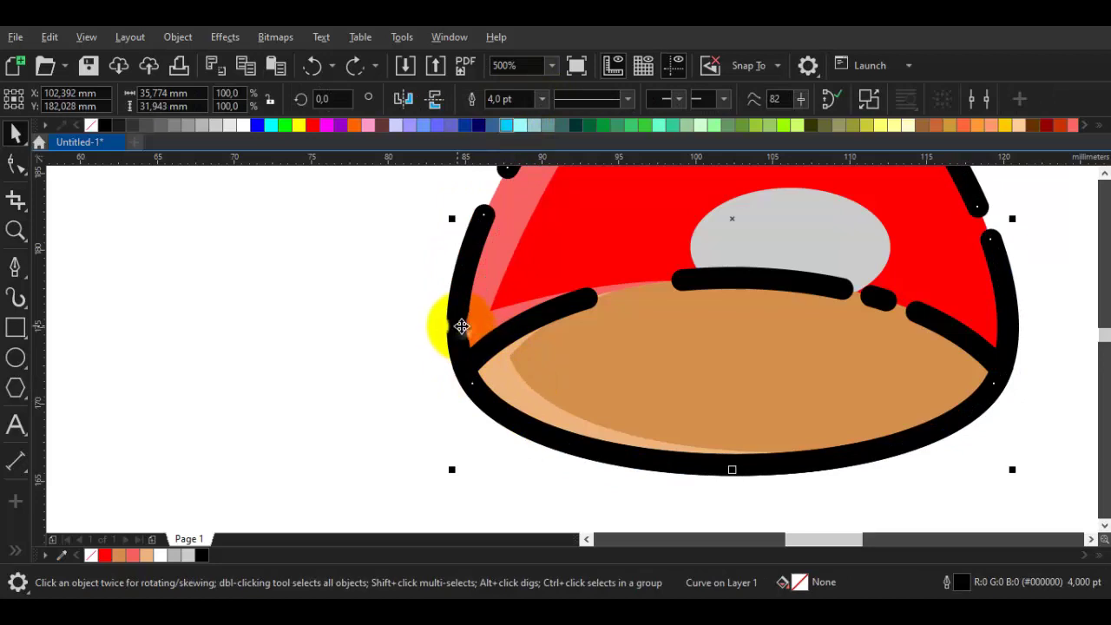
Step: Place the cap outline behind the light-brown underside shape in the stacking order
right_click(461, 327)
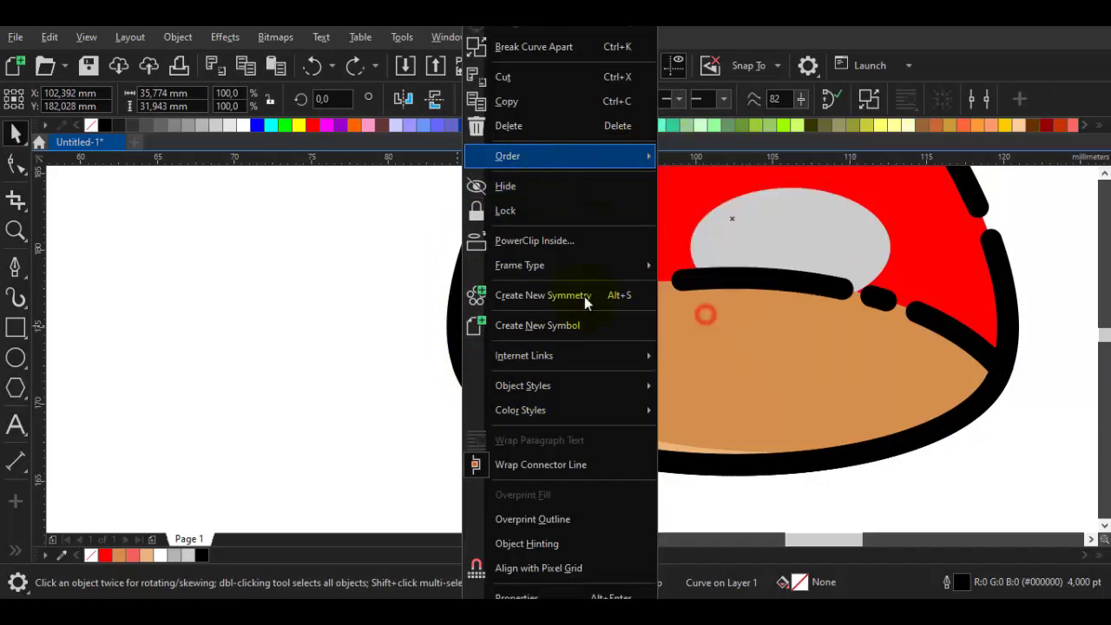
click(495, 265)
click(676, 352)
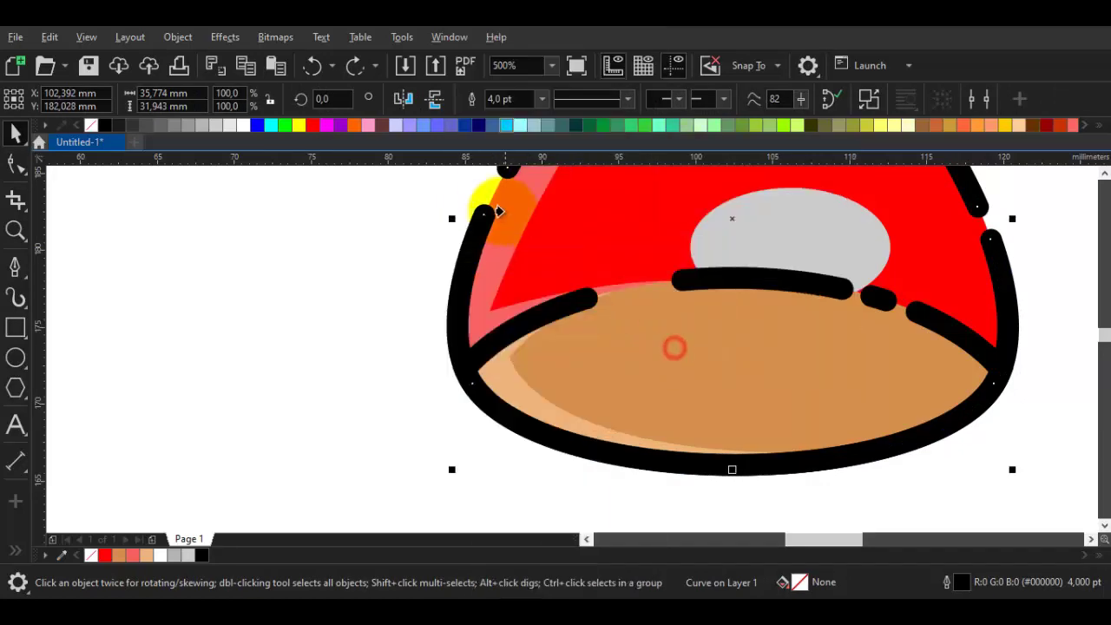
key(Escape)
Step: Trim the cap outline with the light-brown underside shape
scroll(503, 415, up, 2)
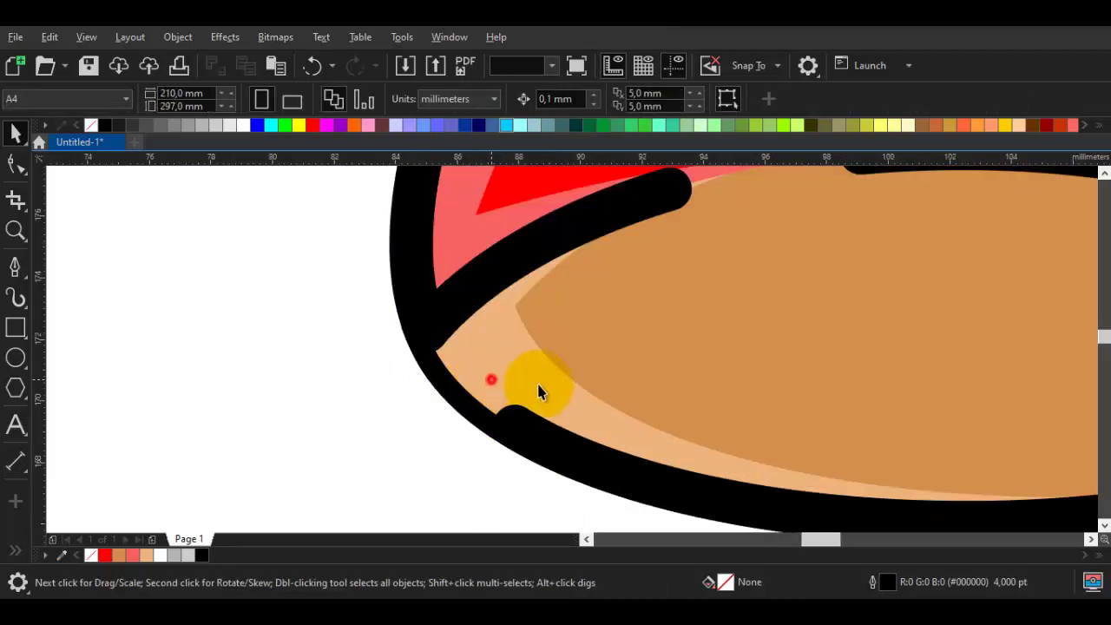
click(521, 387)
double_click(508, 374)
shift+click(426, 258)
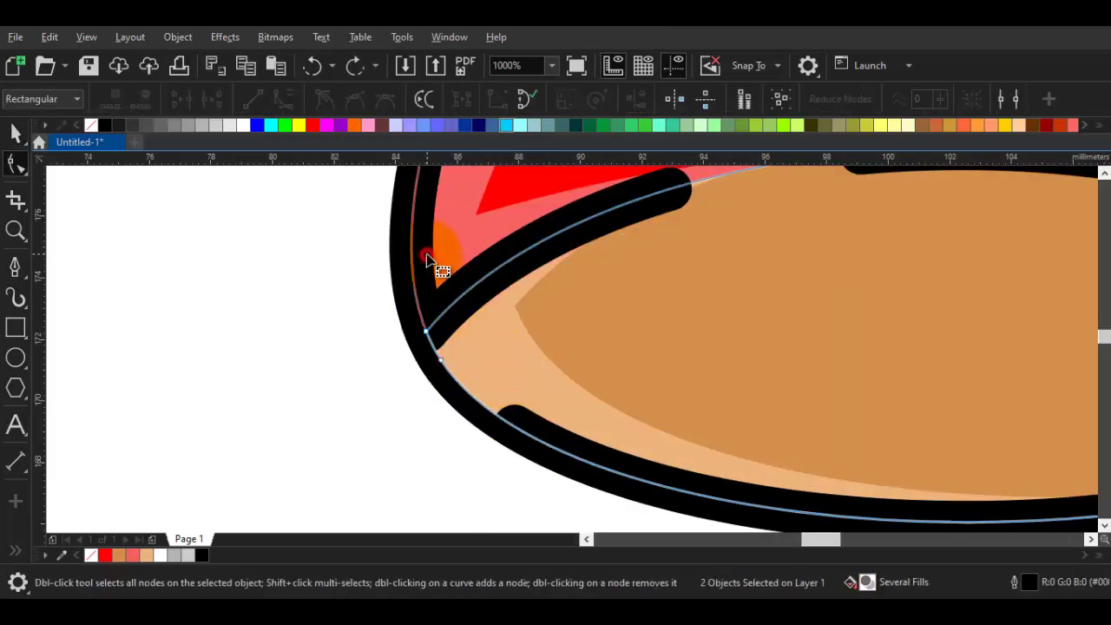
key(space)
click(552, 95)
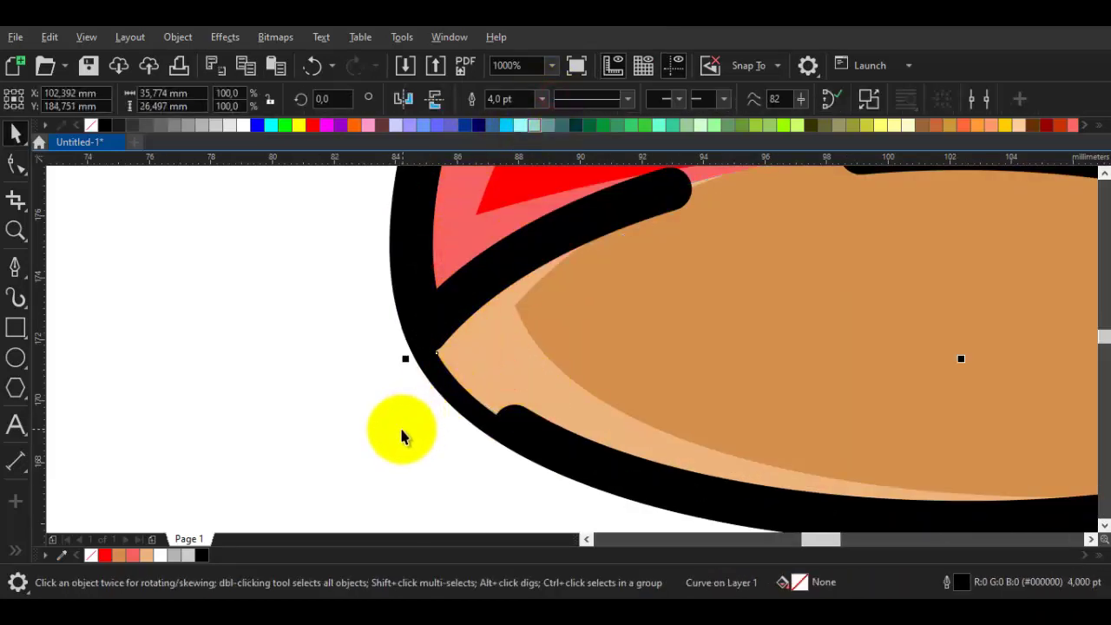
Step: Try moving the light-brown underside shape downward, and undo the move
double_click(466, 378)
scroll(481, 364, down, 1)
key(space)
drag(481, 365, 512, 443)
key(ctrl+z)
Step: Pull the leftover black filled shape away from the underside's lower rim and delete it
click(449, 411)
drag(467, 387, 422, 427)
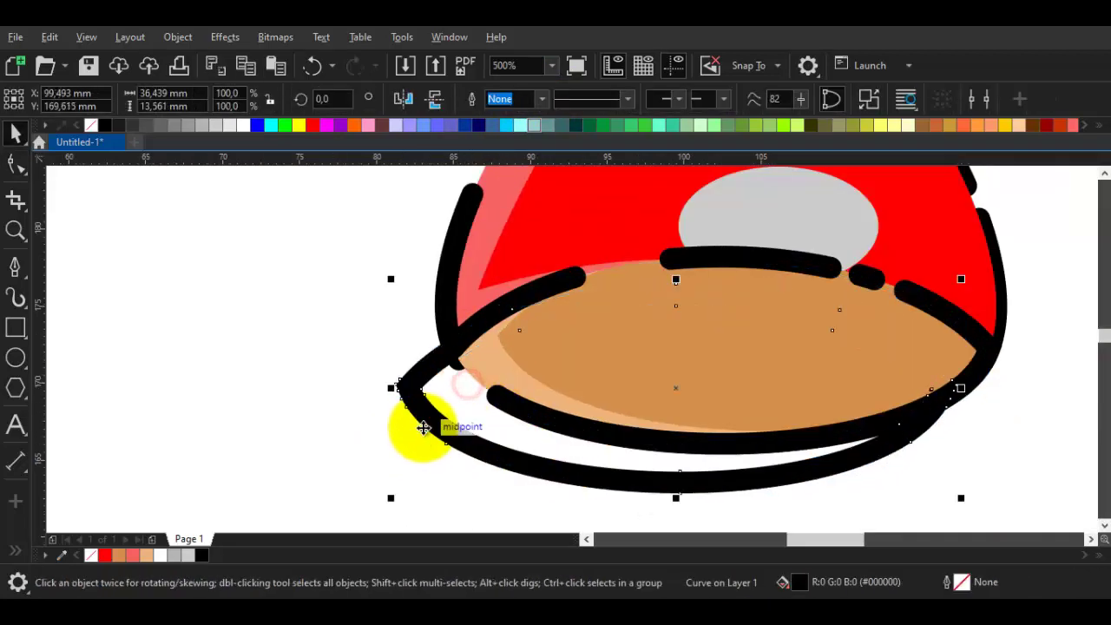
key(Delete)
scroll(482, 403, down, 1)
scroll(478, 391, up, 1)
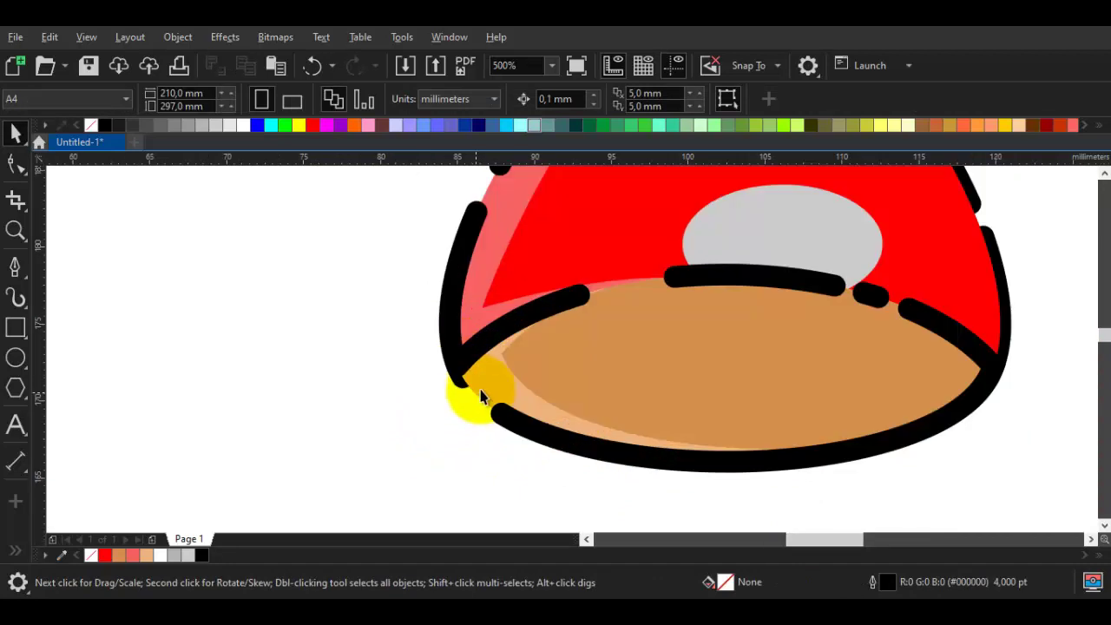
Step: Trim the remaining cap outline end at the underside's left corner with the light-brown shape
double_click(483, 388)
shift+click(453, 318)
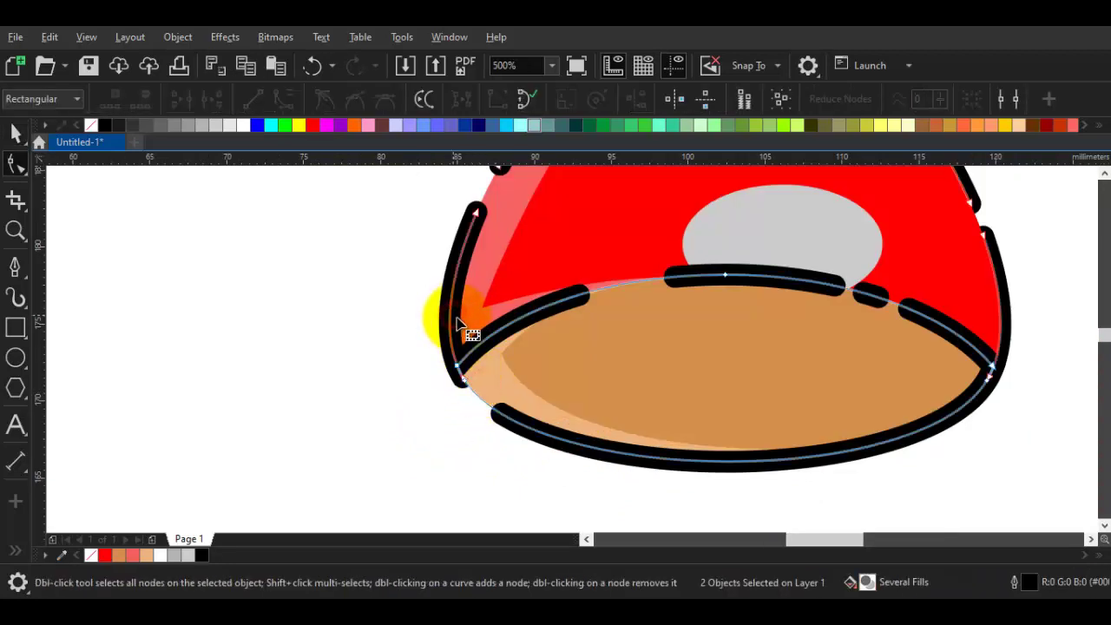
key(space)
click(543, 99)
click(483, 388)
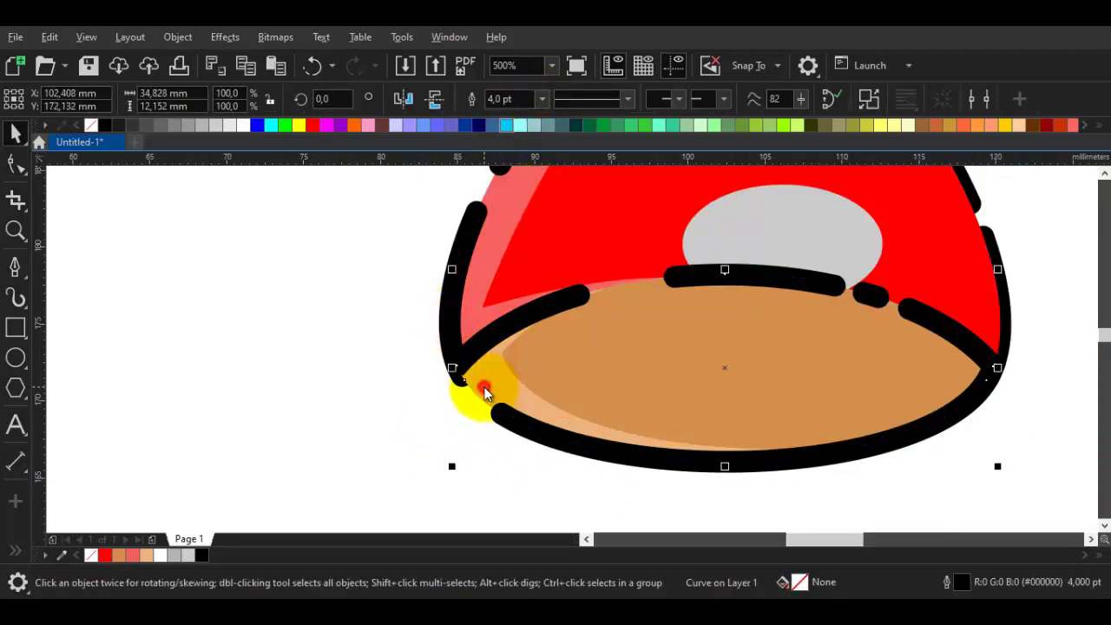
click(446, 408)
Step: Place the light-brown underside shape directly in front of the pink cap highlight in the stacking order
scroll(471, 411, down, 1)
scroll(485, 393, up, 1)
click(484, 399)
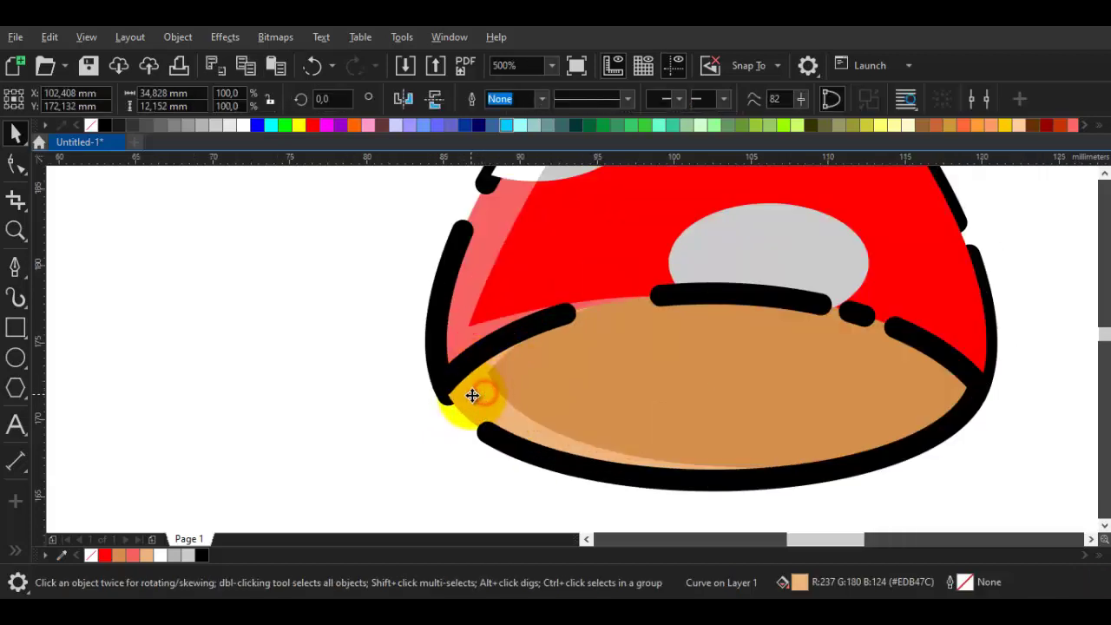
right_click(475, 396)
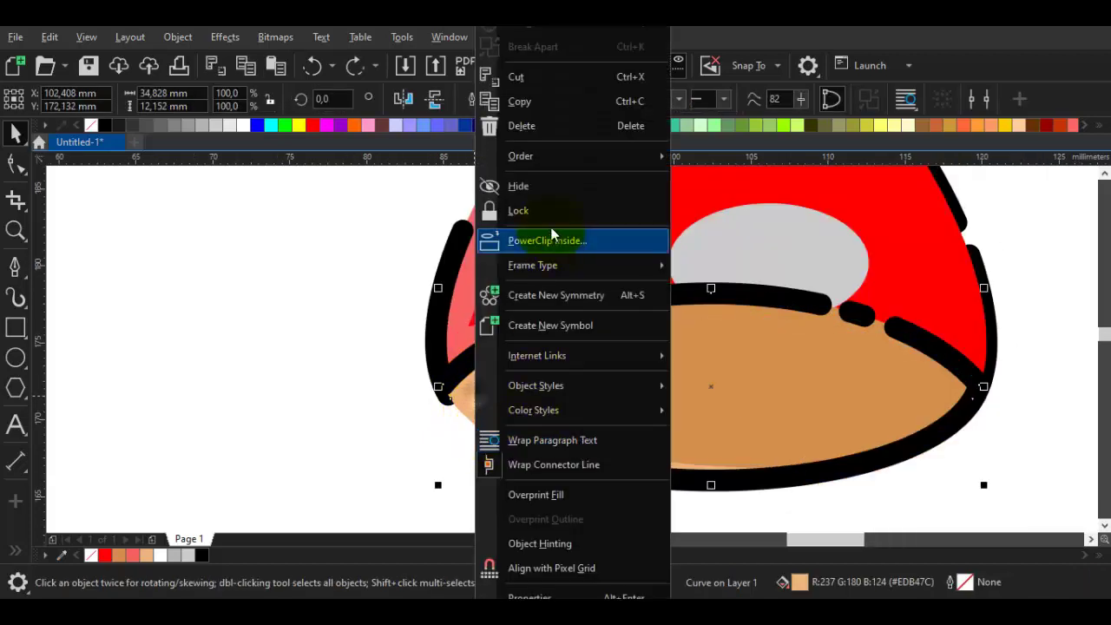
mouse_move(565, 156)
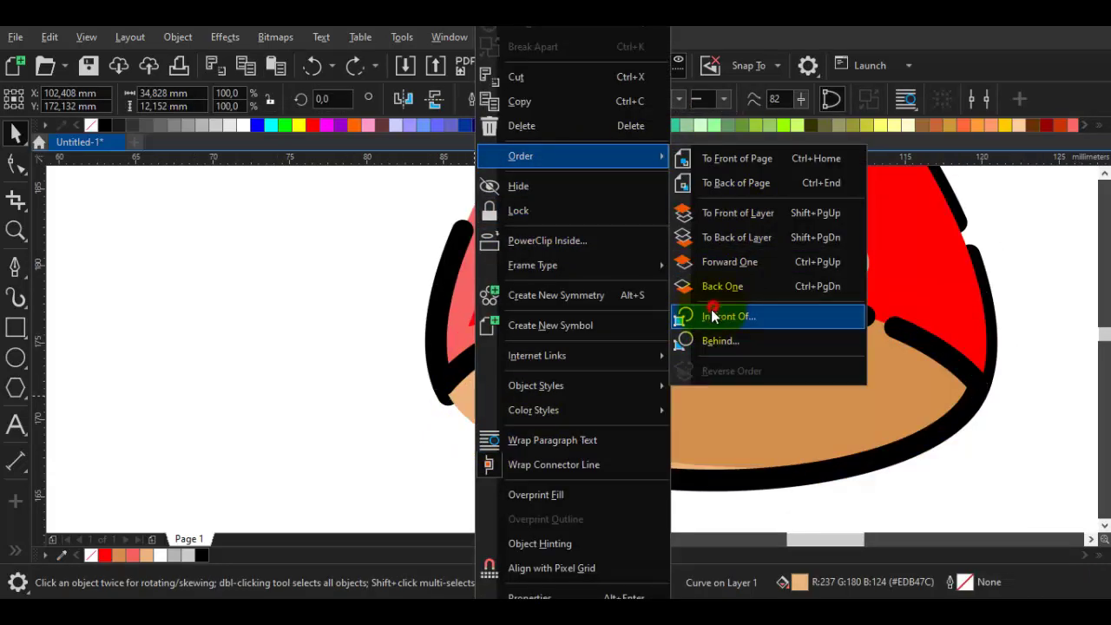
click(711, 311)
click(467, 303)
click(329, 371)
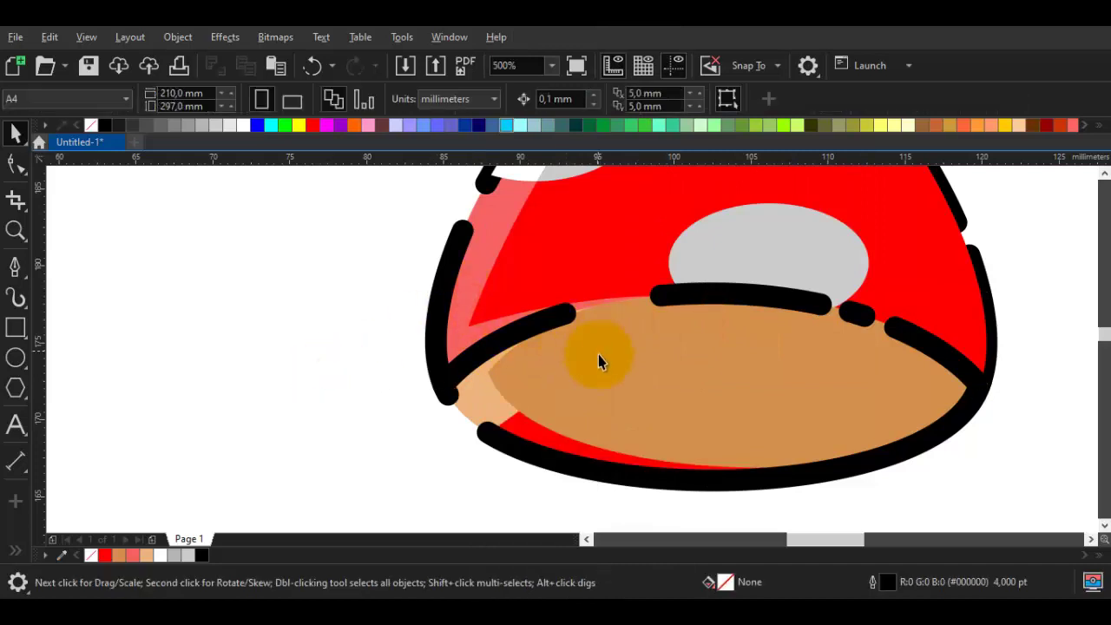
Step: Try moving the light-brown underside shape down and to the left, and undo the move
scroll(598, 362, down, 2)
scroll(586, 389, up, 2)
drag(540, 404, 584, 419)
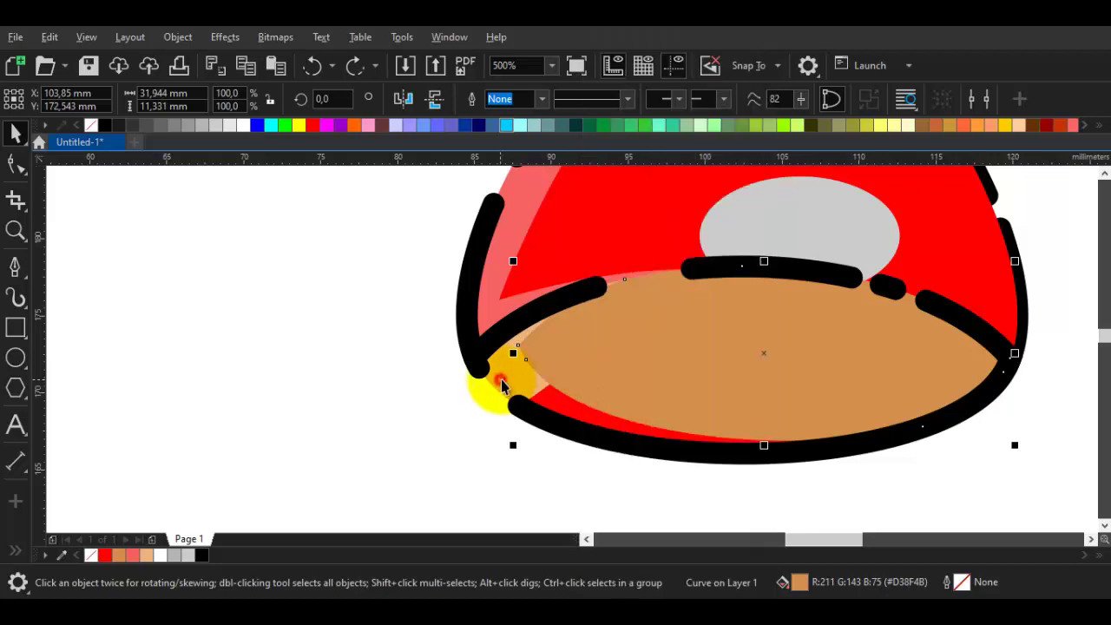
drag(511, 373, 460, 425)
key(ctrl+z)
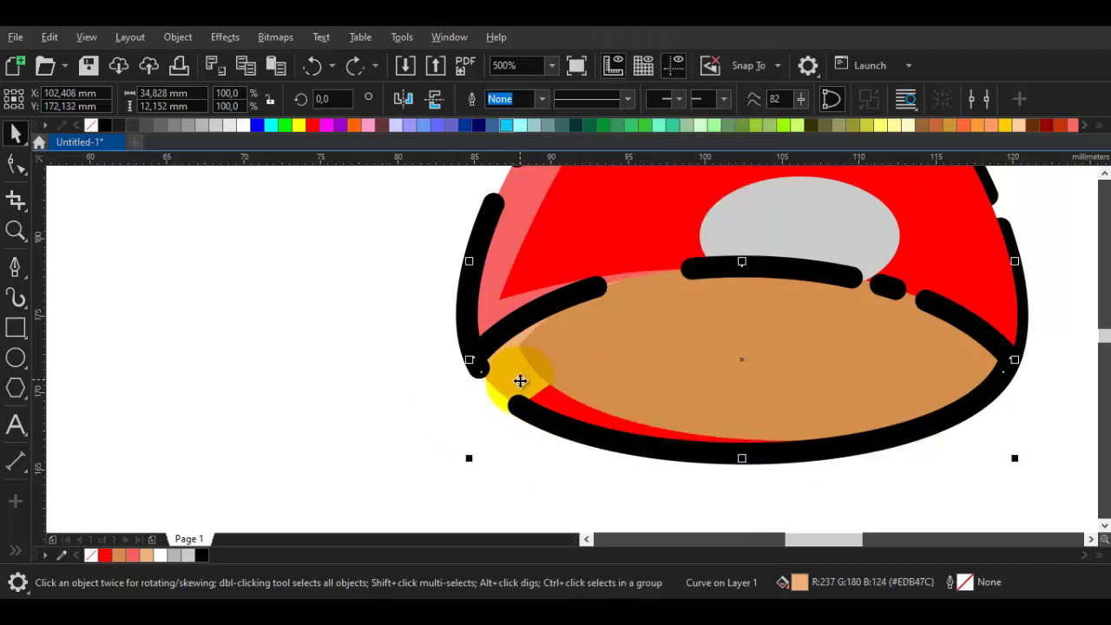
Step: Try placing the dark-brown underside shape in front of the red cap shape, and undo the reordering
right_click(566, 372)
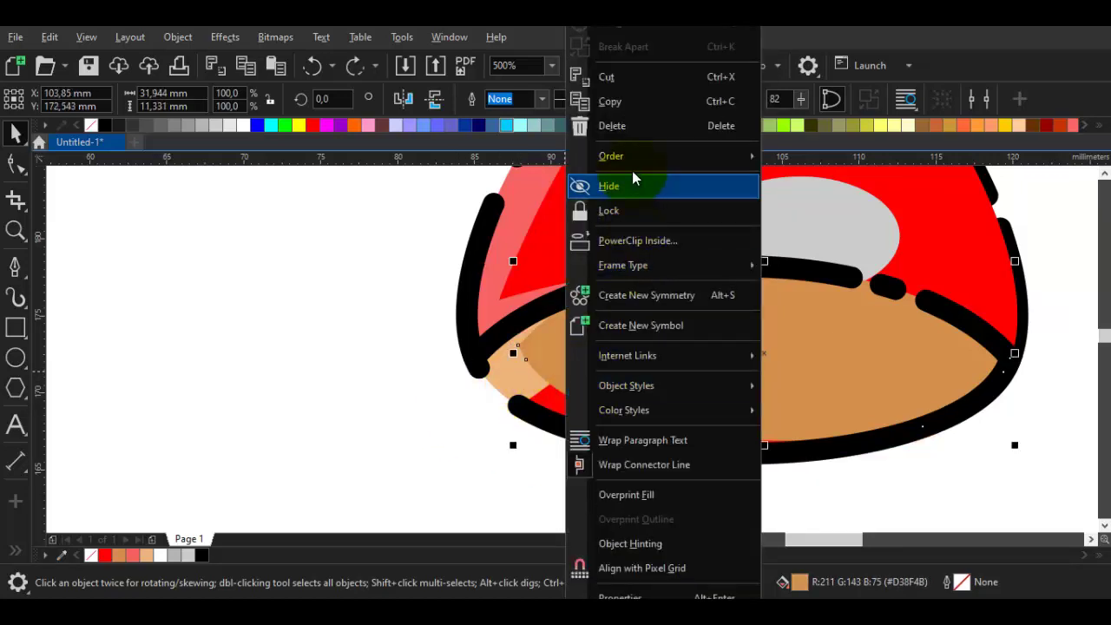
mouse_move(660, 157)
click(819, 316)
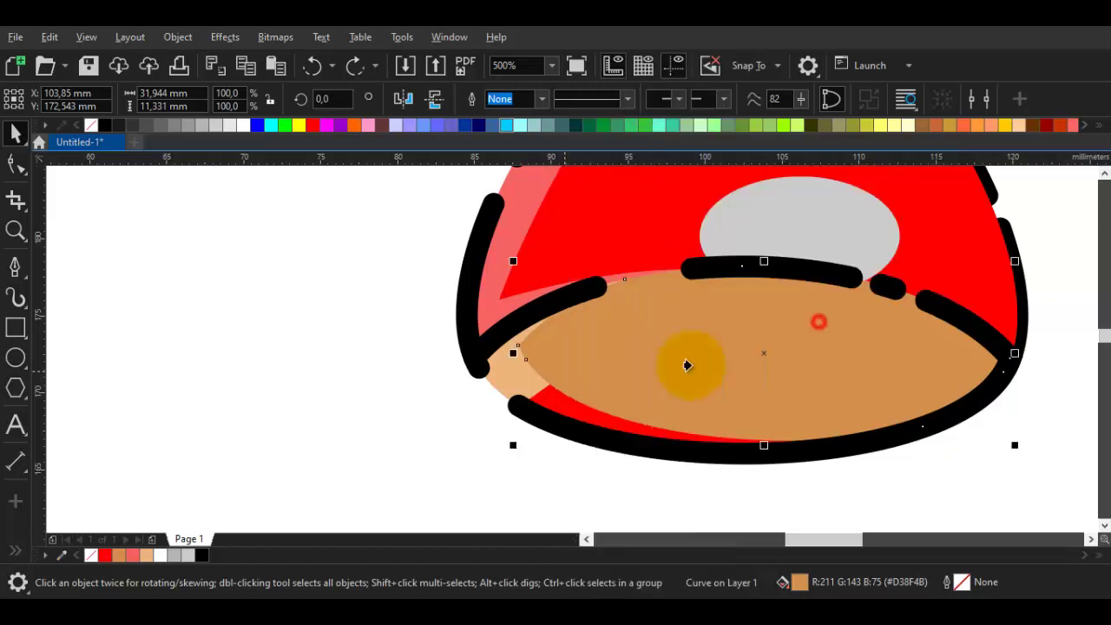
click(549, 408)
key(ctrl+z)
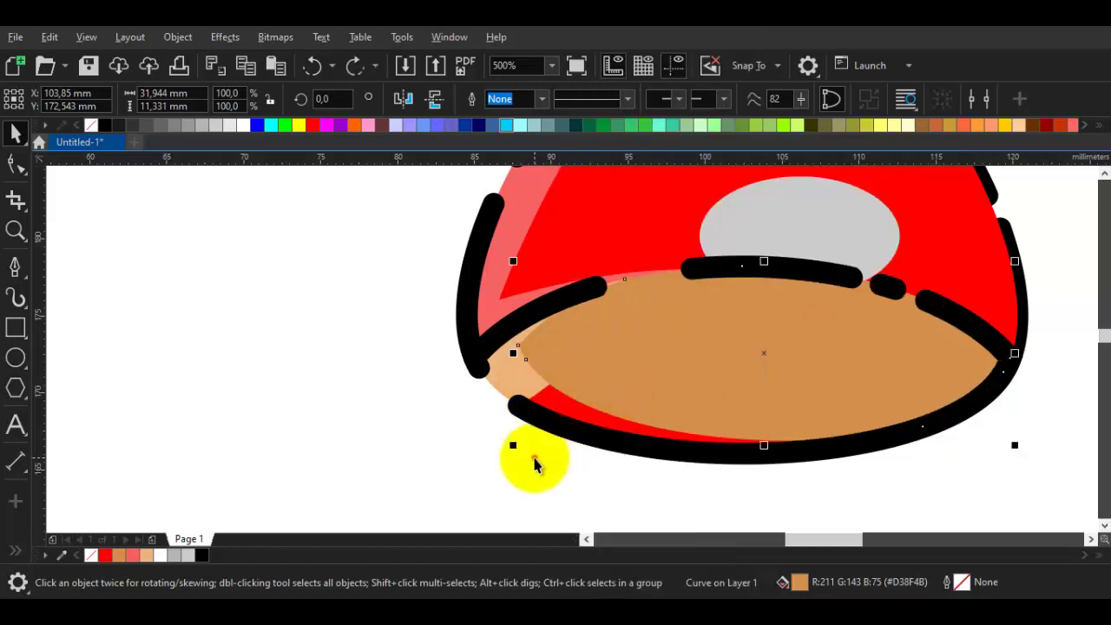
Step: Try moving the dark-brown shape alone and both brown underside shapes together, and undo the moves
click(535, 460)
drag(608, 321, 629, 381)
key(ctrl+z)
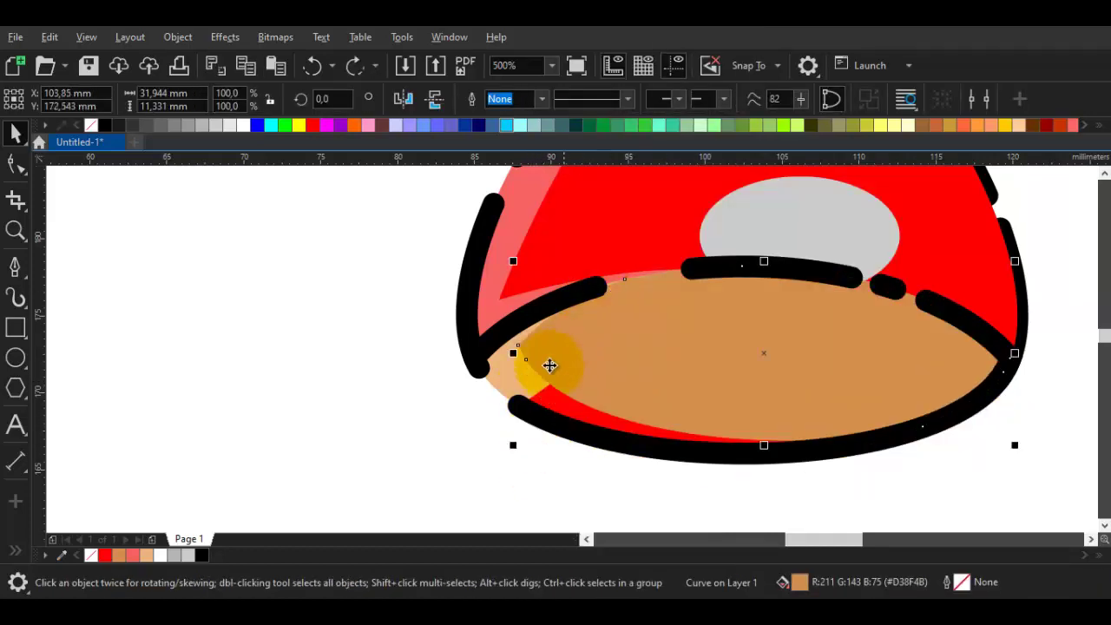
shift+click(513, 373)
drag(564, 354, 706, 442)
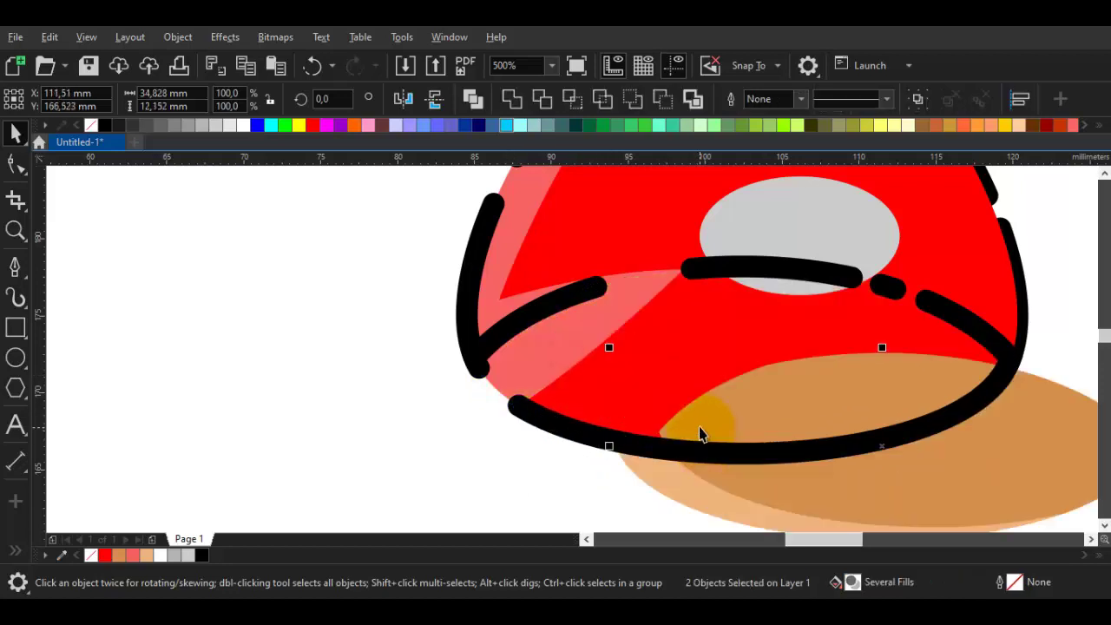
key(ctrl+z)
Step: Try bringing both brown underside shapes to the front and pulling pieces aside, and undo the changes
key(ctrl+shift+z)
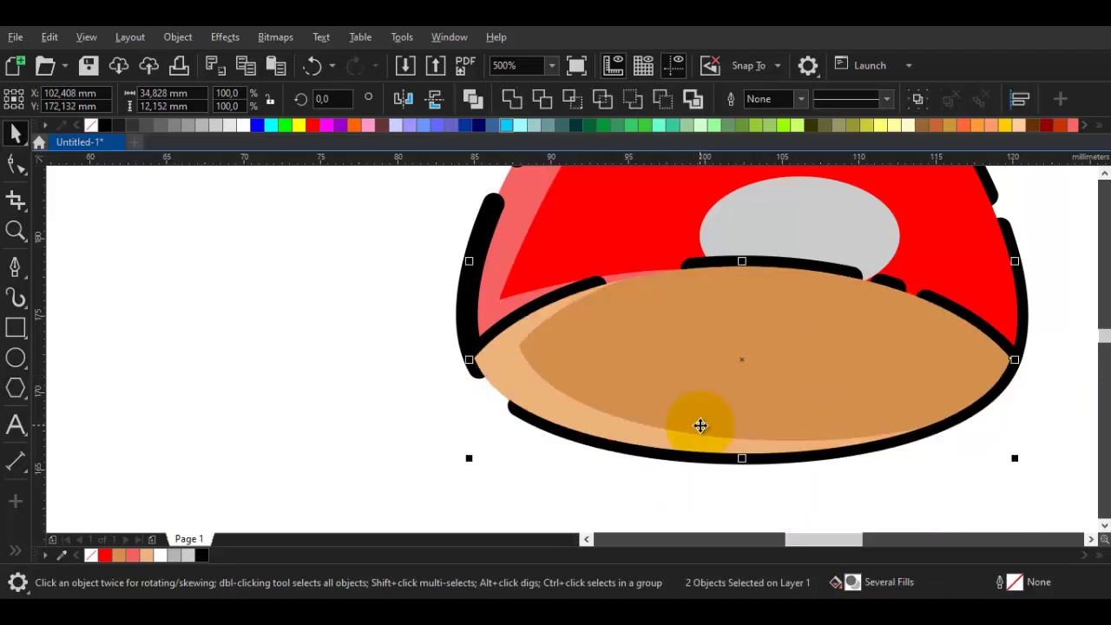
drag(687, 310, 967, 366)
drag(615, 454, 531, 500)
key(ctrl+z)
key(ctrl+z)
key(ctrl+z)
key(ctrl+z)
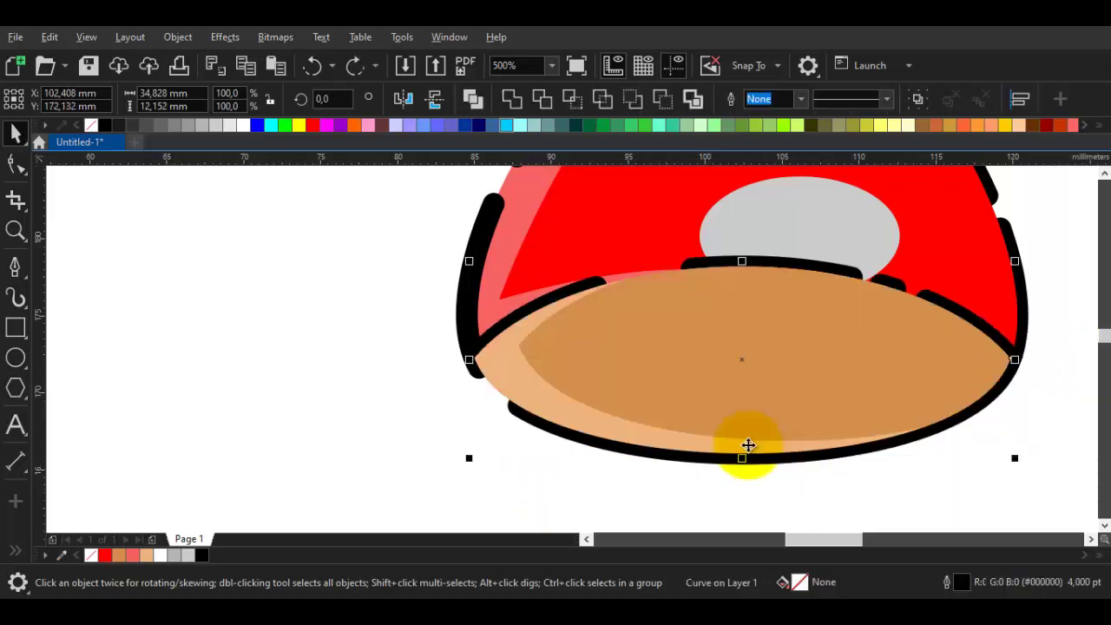
Step: Select both brown underside shapes together with the underside's black outline and bring them in front of the cap shapes
drag(683, 393, 589, 323)
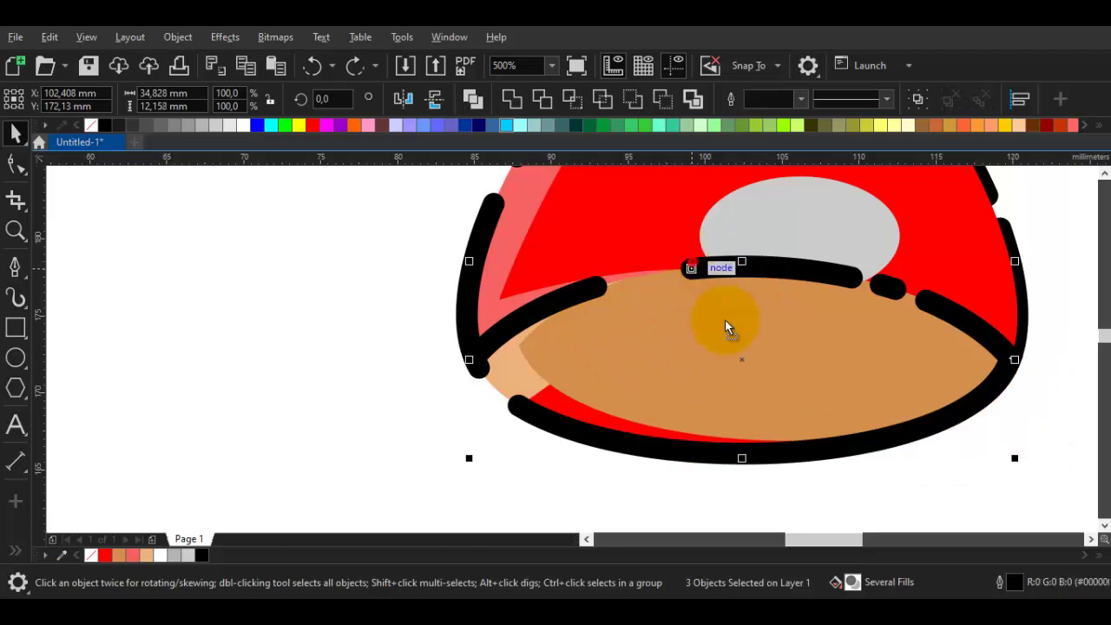
drag(725, 327, 743, 347)
key(ctrl+z)
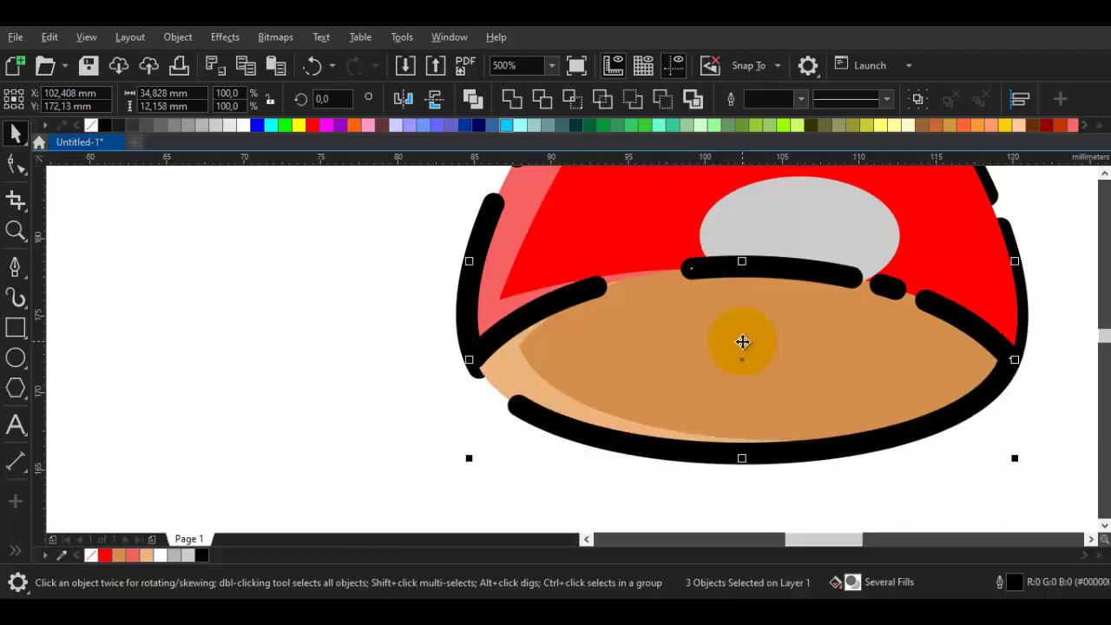
click(423, 442)
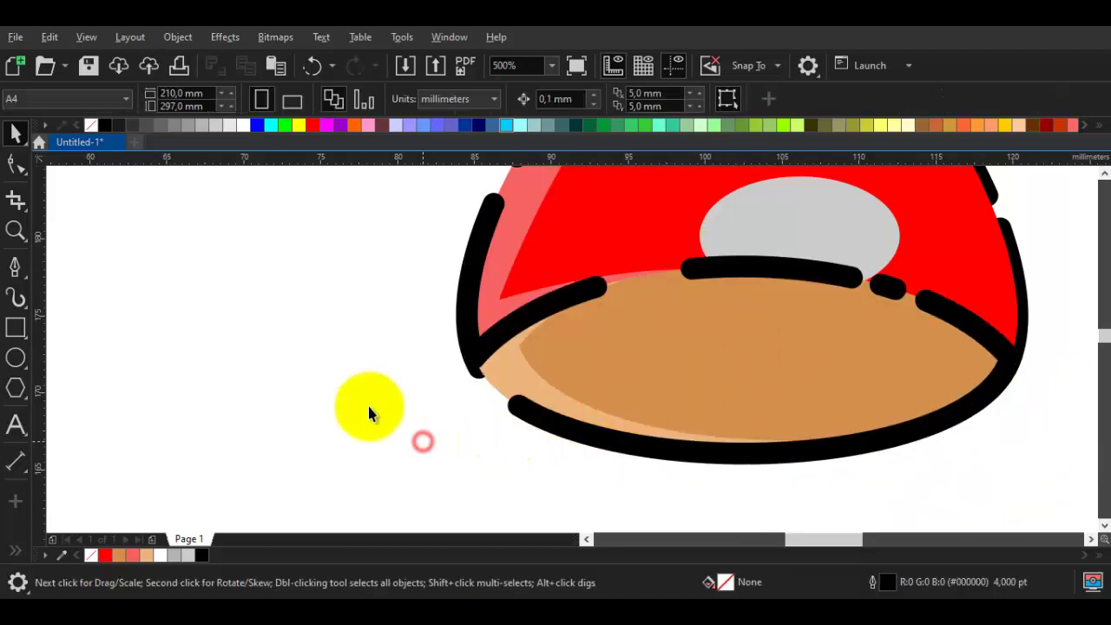
Step: Shorten the cap outline at the underside's left corner by adding a node near its end and removing the end node
double_click(548, 307)
scroll(486, 347, up, 1)
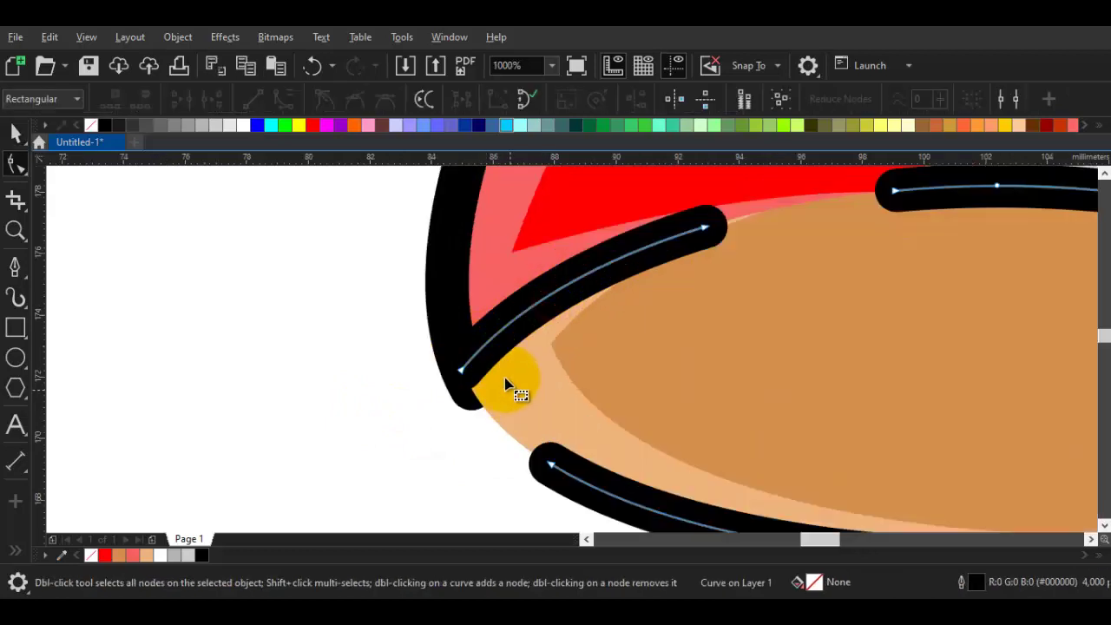
click(451, 302)
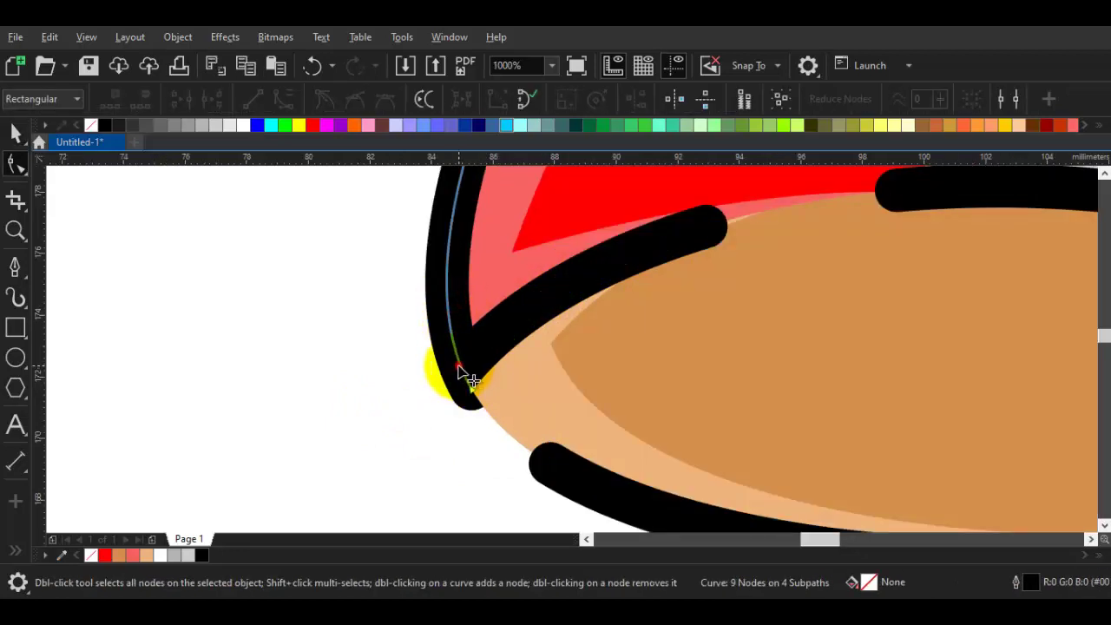
double_click(460, 365)
key(ctrl+z)
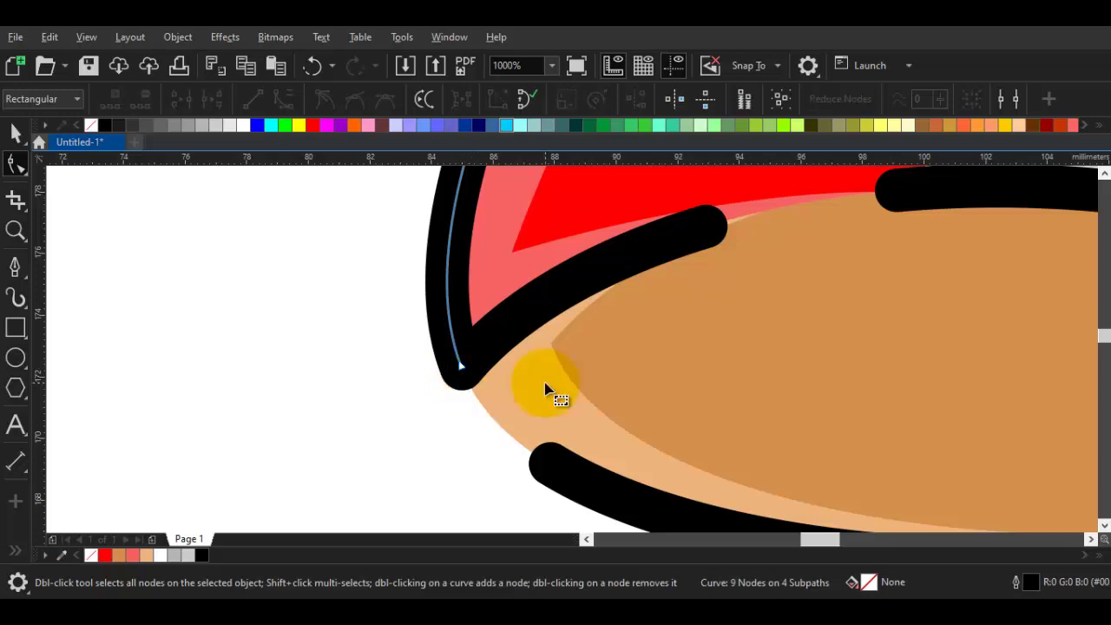
Step: Clean up the underside outline's lower-right curve by adding a node on it and removing the extra nodes near the corner
scroll(408, 410, down, 2)
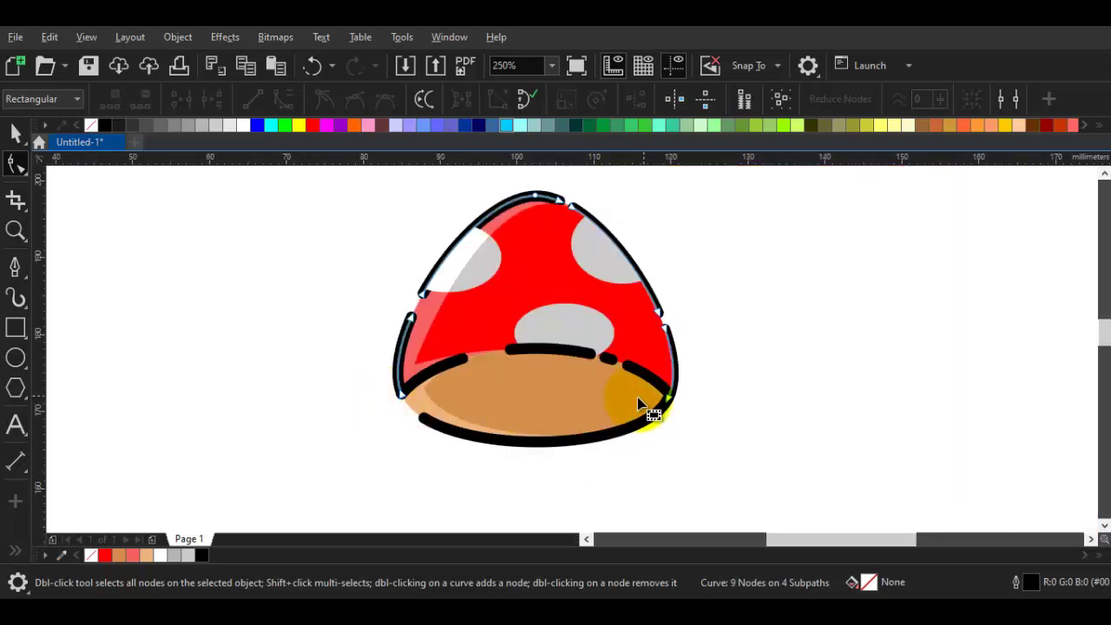
click(691, 418)
drag(647, 405, 691, 422)
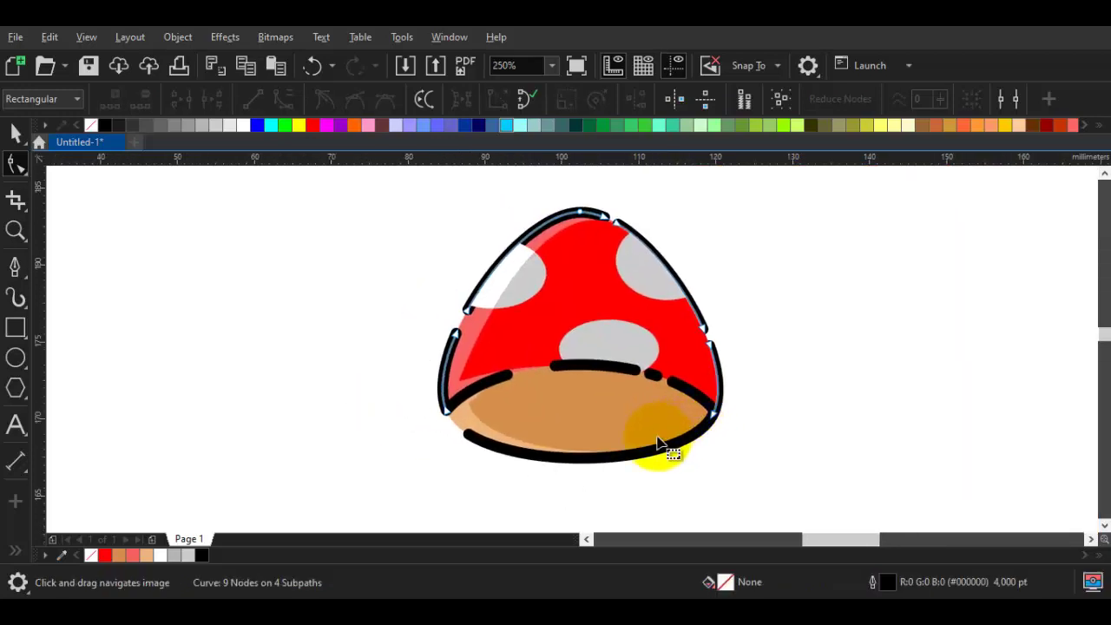
scroll(657, 443, up, 1)
click(690, 446)
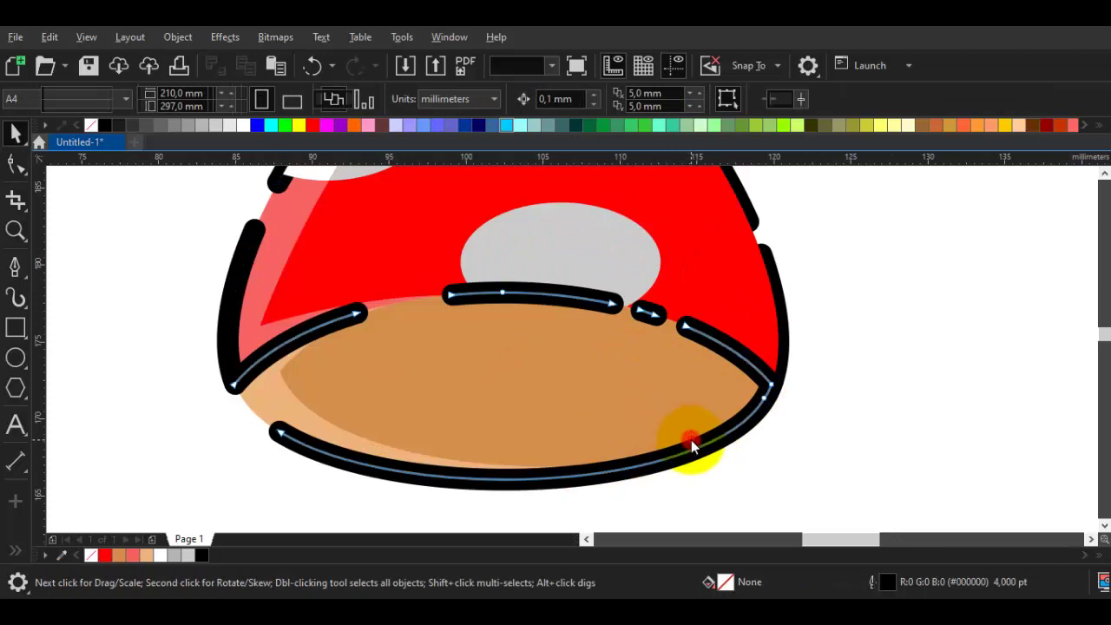
click(740, 431)
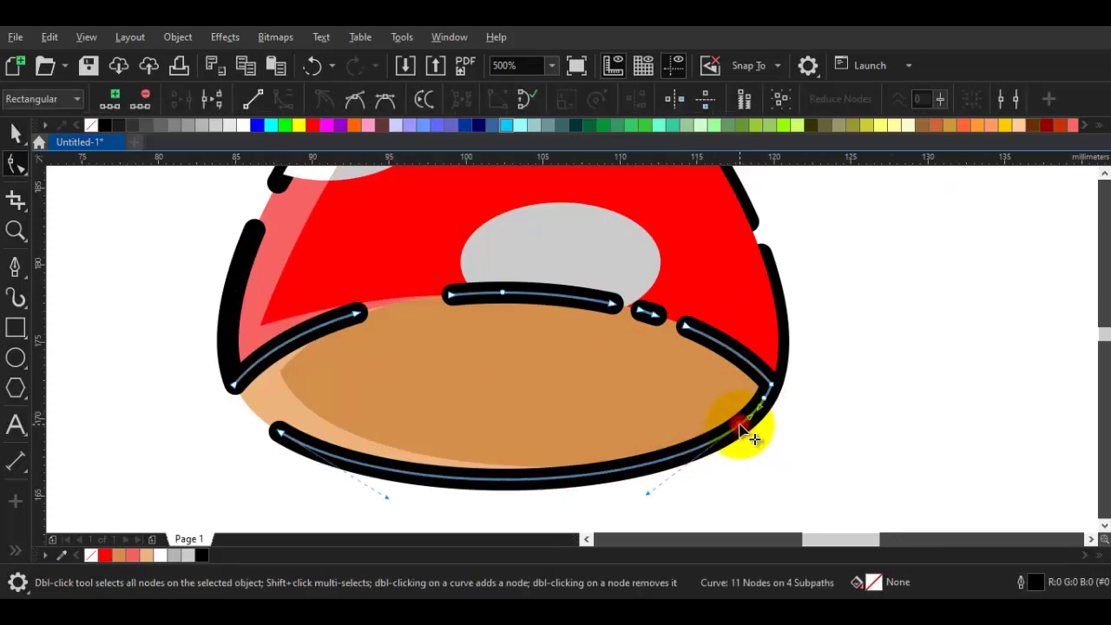
key(Delete)
scroll(768, 417, up, 1)
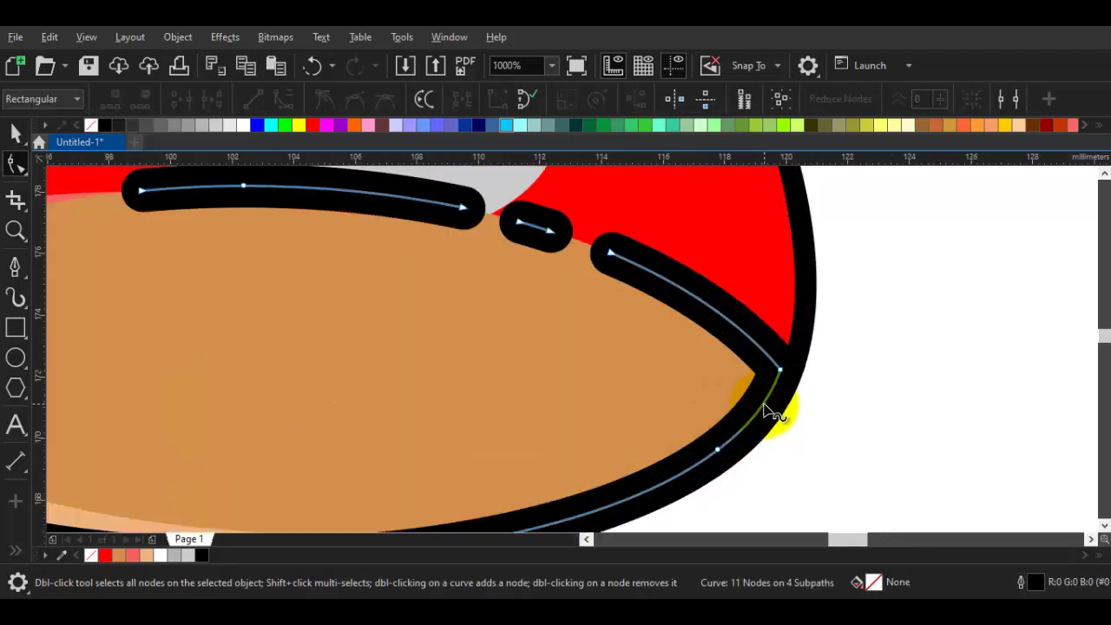
scroll(718, 453, down, 2)
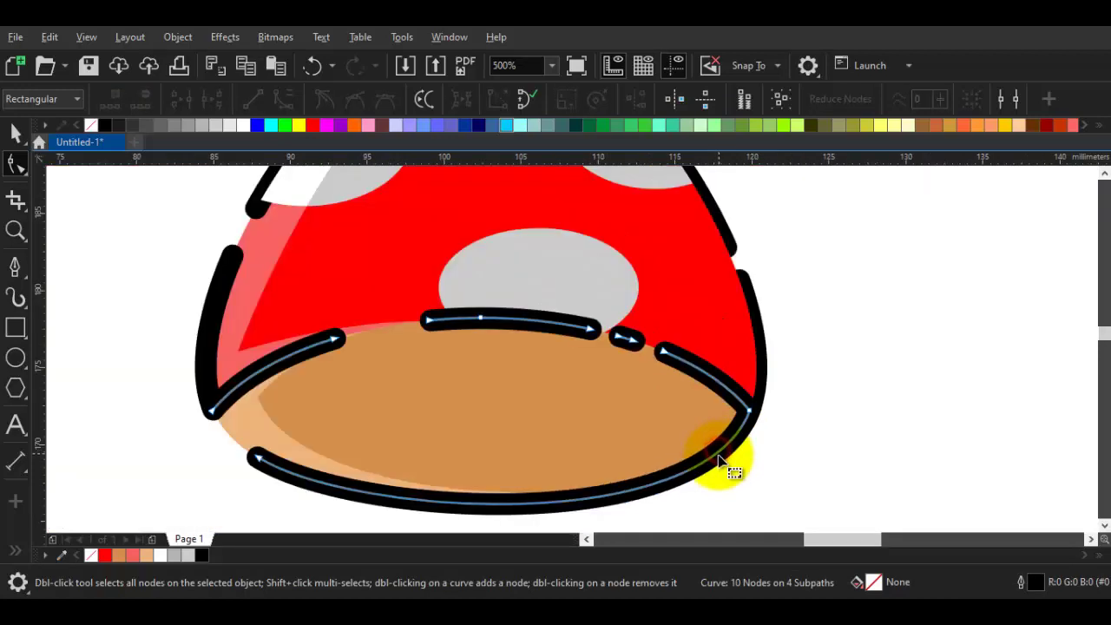
key(space)
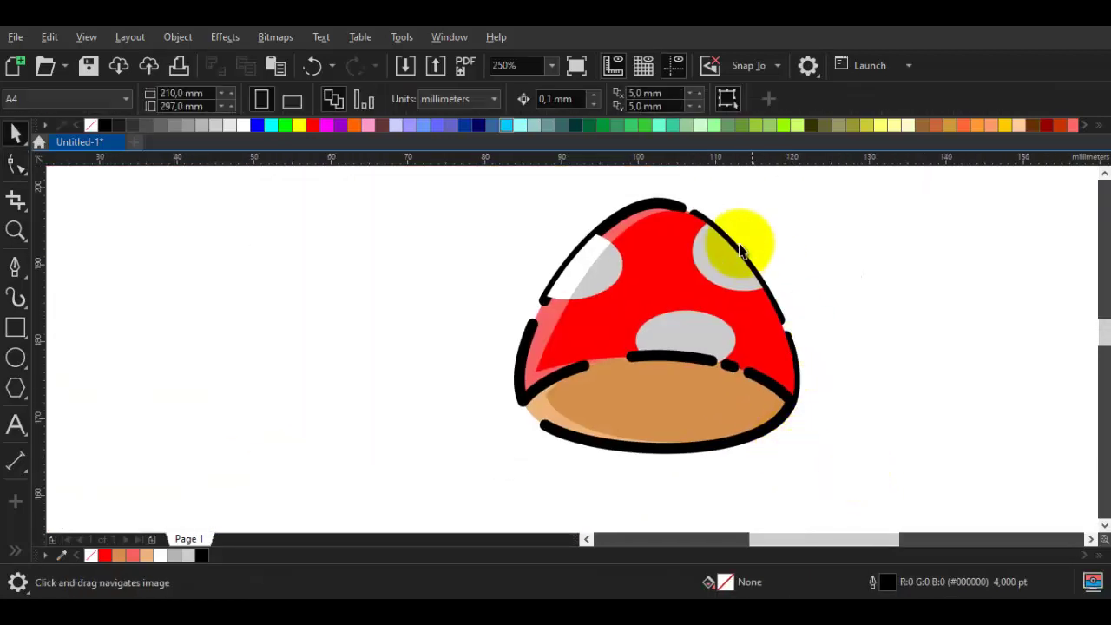
Step: Bring the cap's black outline in front of the red fill, highlight and spots
scroll(651, 243, up, 1)
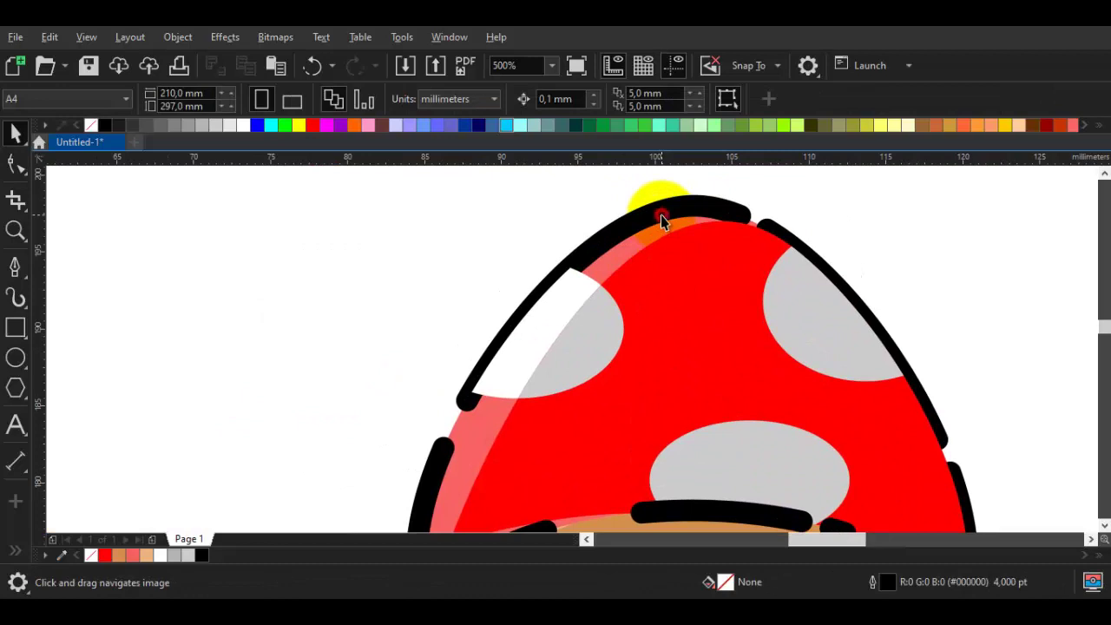
click(661, 215)
click(661, 215)
key(space)
scroll(662, 213, down, 1)
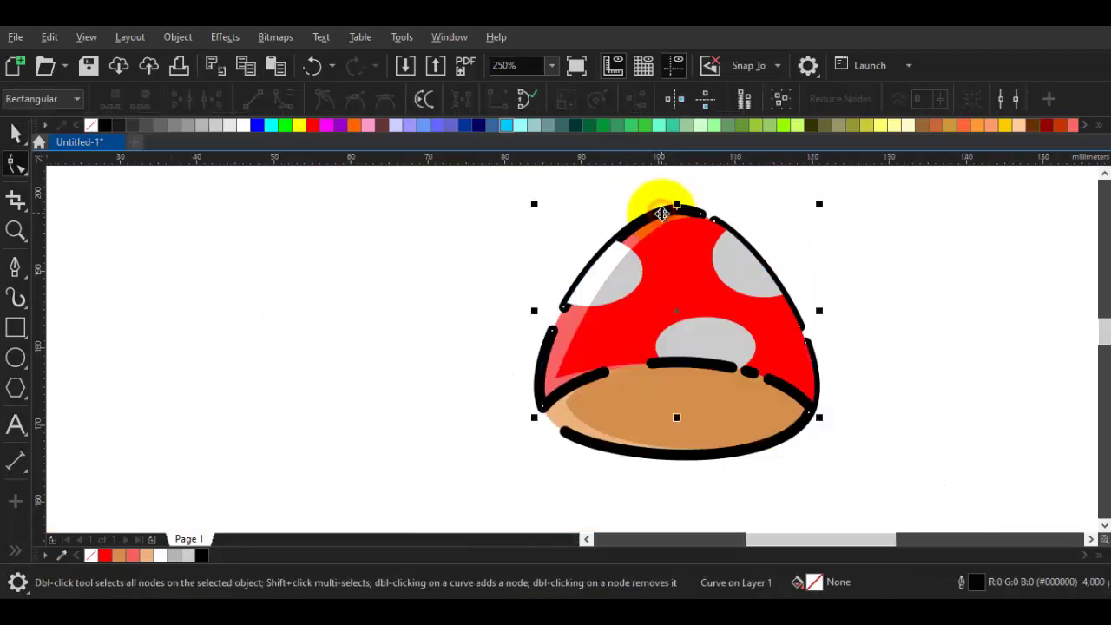
key(space)
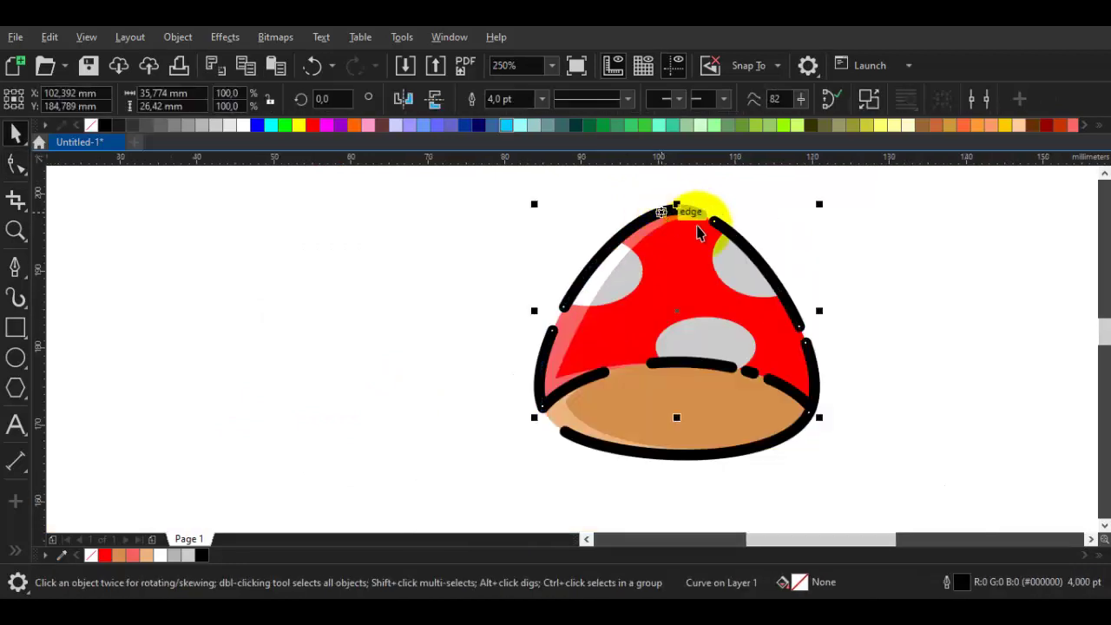
click(857, 308)
Step: Draw a stem rectangle about 11.4 mm wide and 27.4 mm tall, extending from the brown underside to below the cap
drag(442, 402, 288, 366)
click(16, 328)
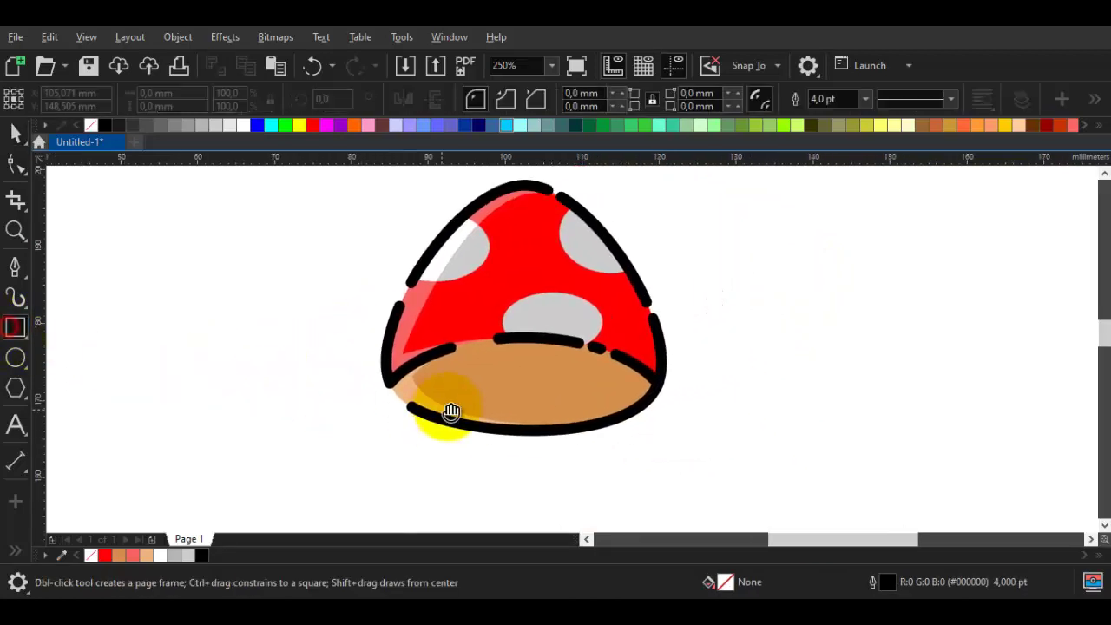
drag(452, 411, 465, 364)
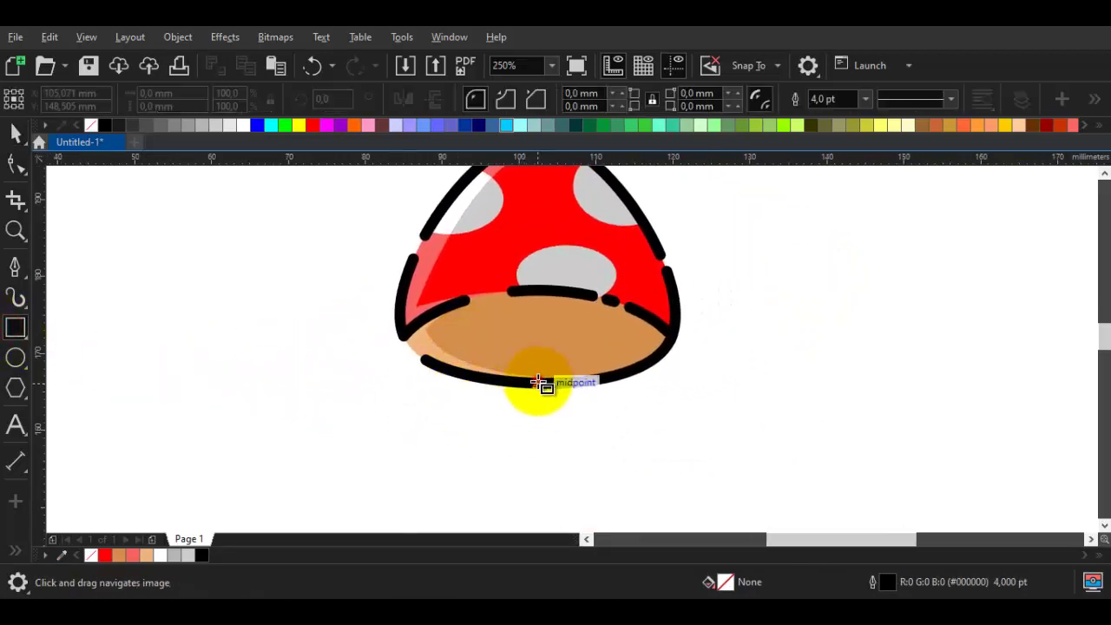
drag(538, 382, 569, 431)
scroll(569, 431, down, 2)
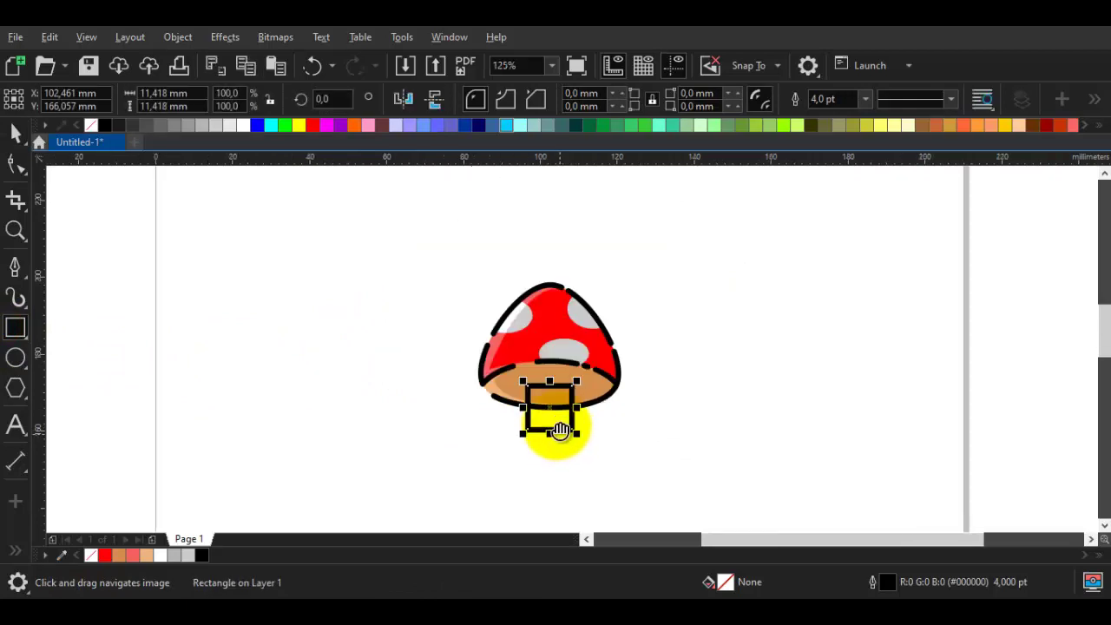
key(space)
drag(534, 397, 532, 463)
scroll(532, 358, up, 2)
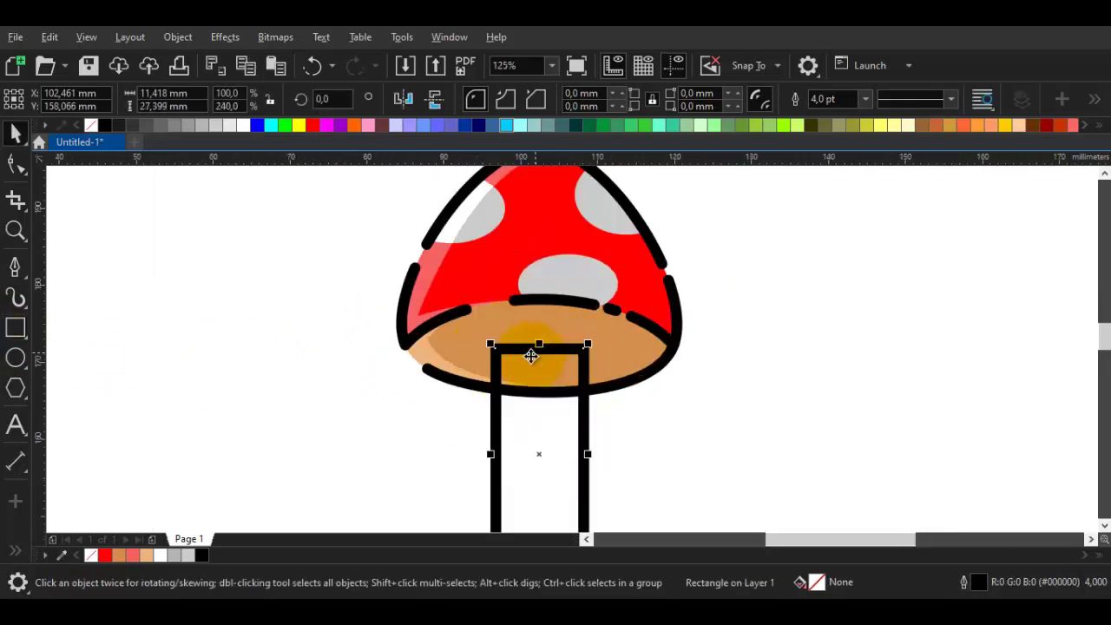
Step: Round all corners of the stem rectangle to about 5.7 mm and shift it slightly up over the underside
click(17, 165)
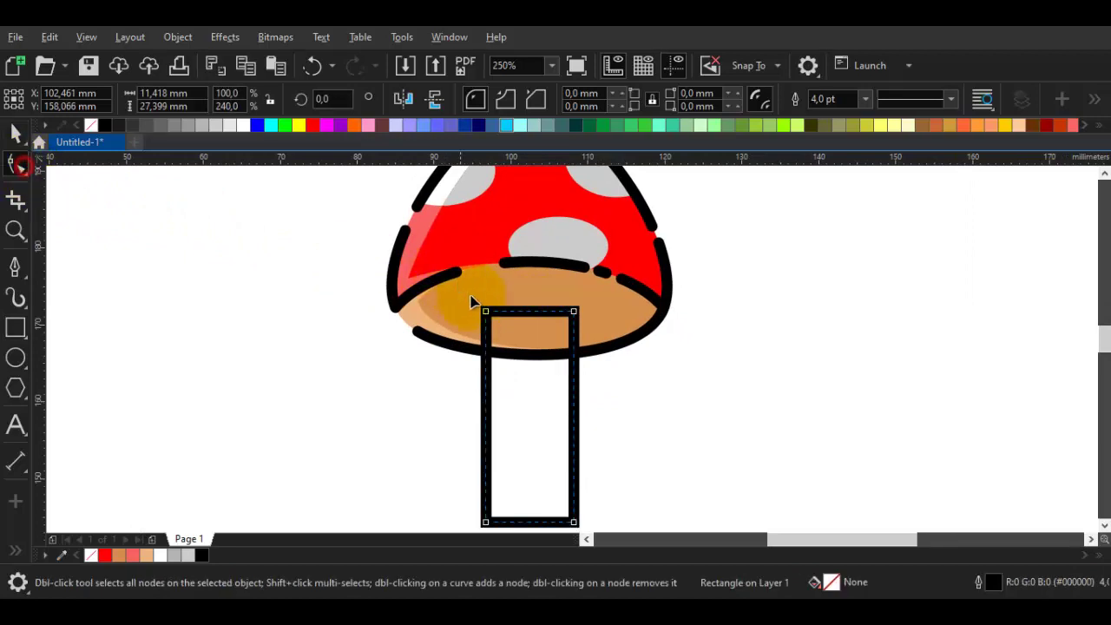
drag(487, 314, 530, 304)
key(space)
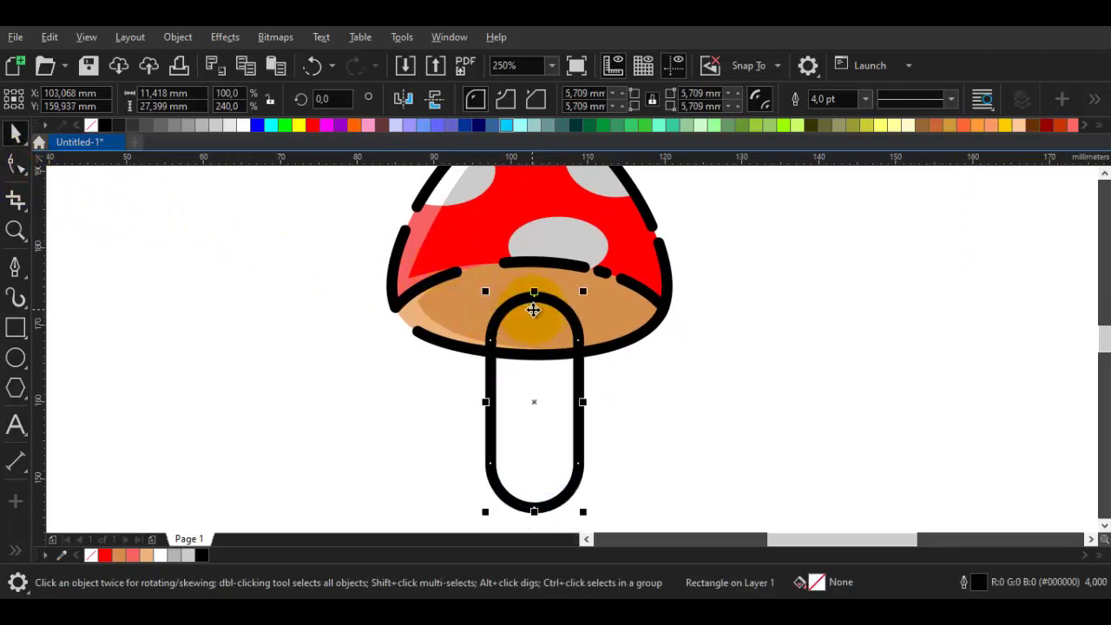
Step: Undo the stem's last shift and place a copy over its lower end, resized to about 15.8 mm wide and 11.8 mm tall
key(ctrl+z)
scroll(533, 408, down, 2)
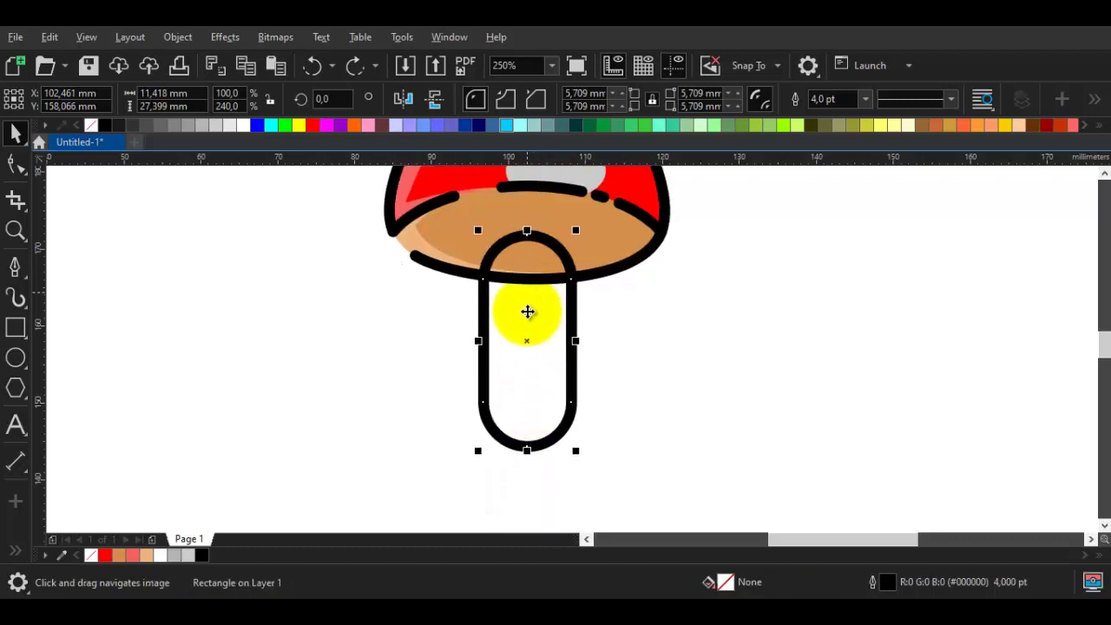
drag(527, 310, 522, 383)
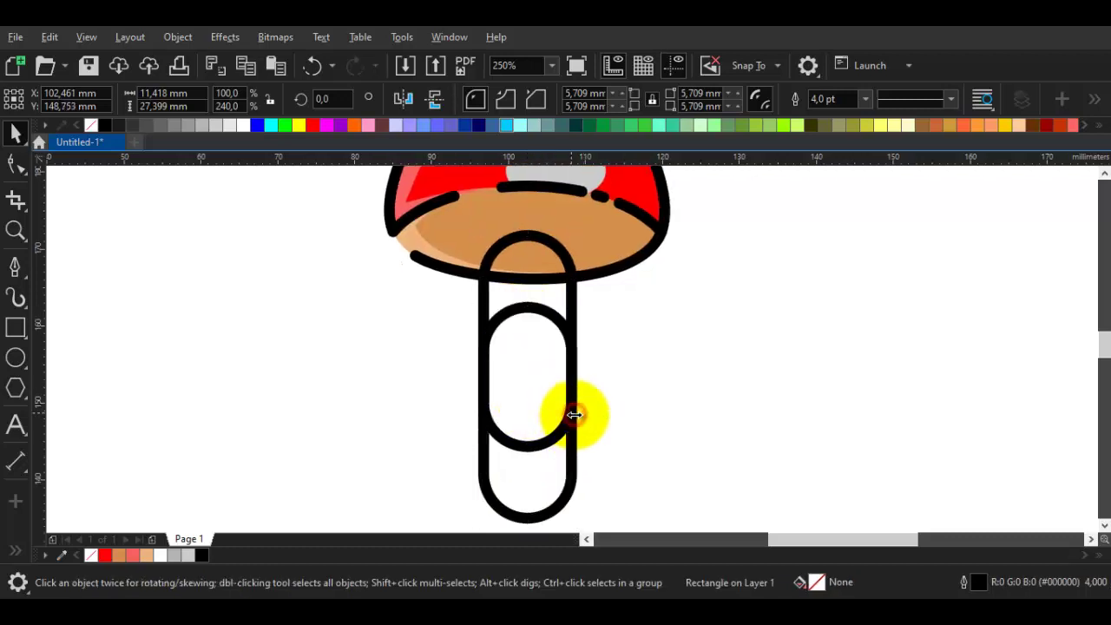
drag(575, 415, 591, 412)
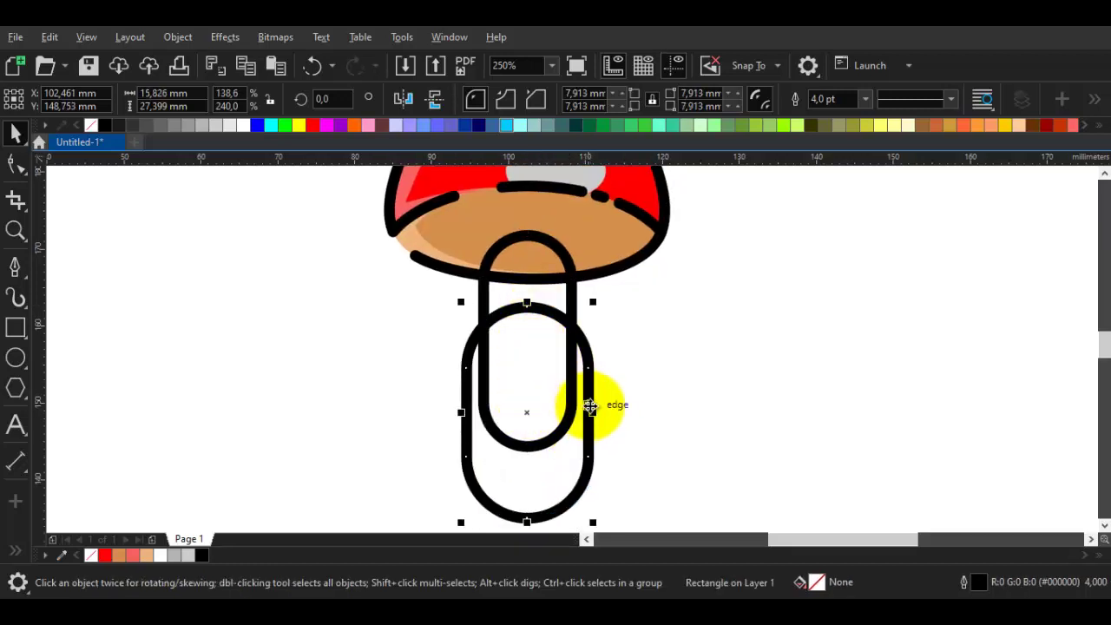
drag(527, 305, 526, 354)
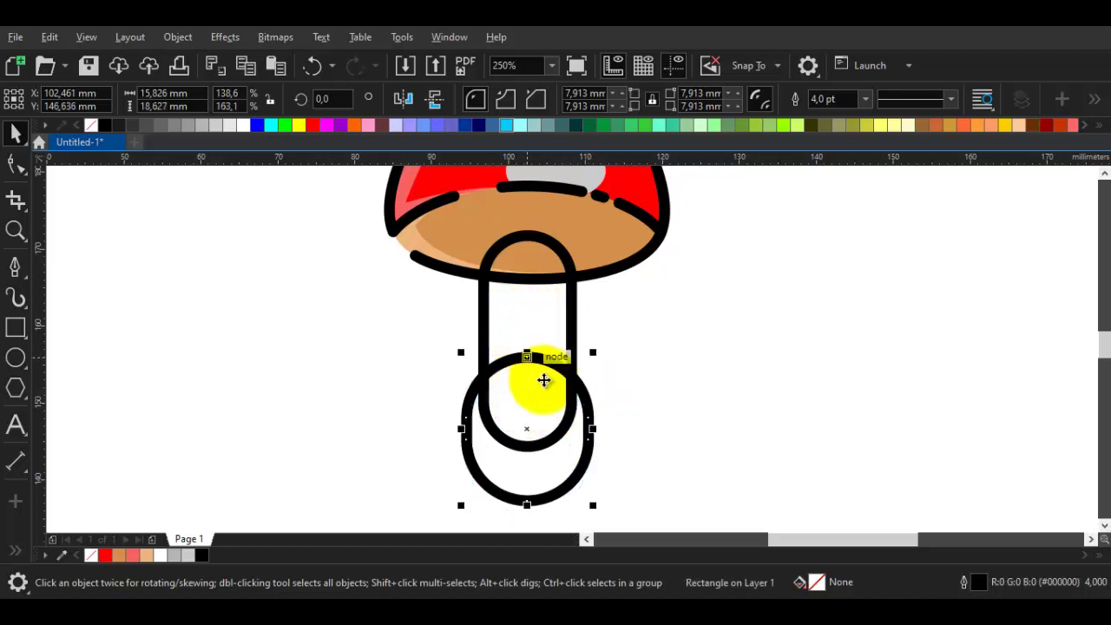
drag(599, 428, 604, 430)
drag(529, 355, 532, 445)
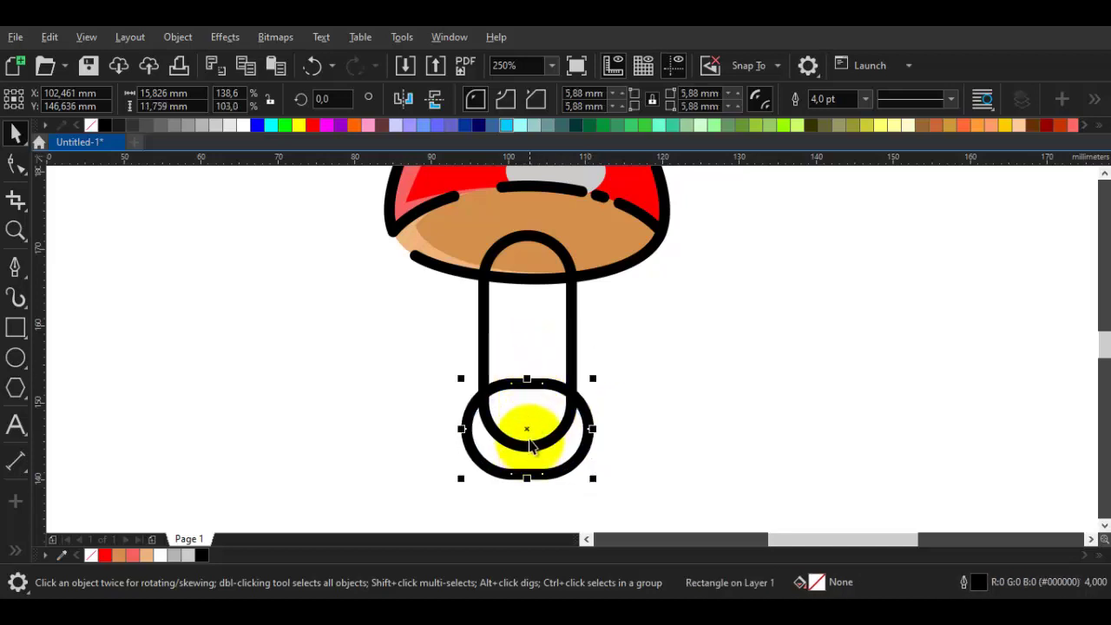
Step: Weld the stem with the wider base shape and delete the side nodes near the base so the sides flare smoothly
shift+click(536, 315)
click(510, 99)
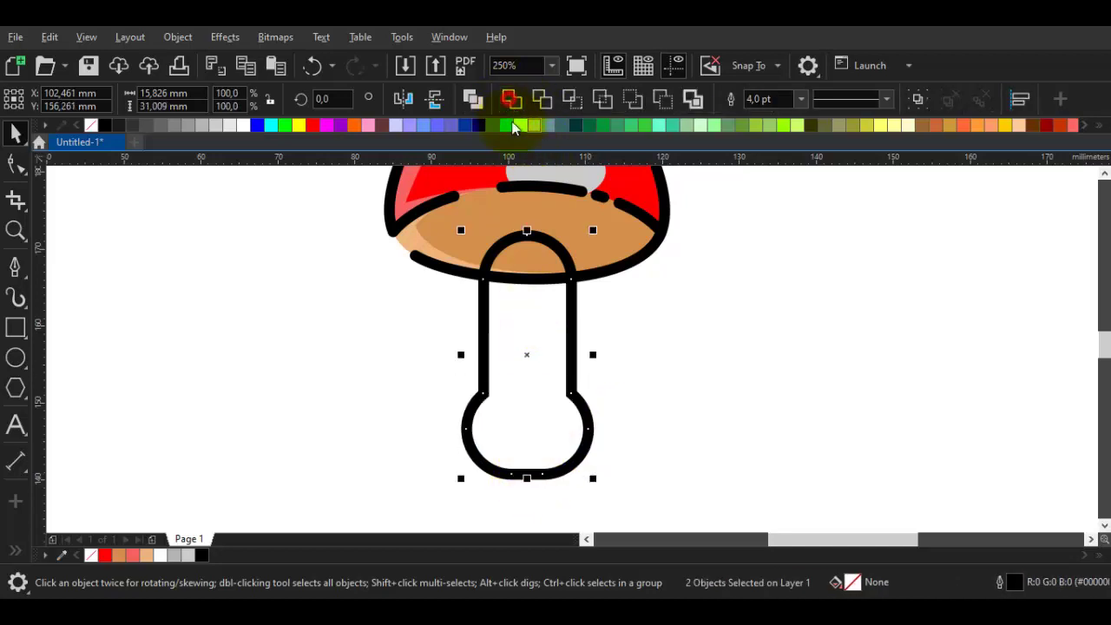
key(F10)
drag(429, 364, 639, 427)
key(Delete)
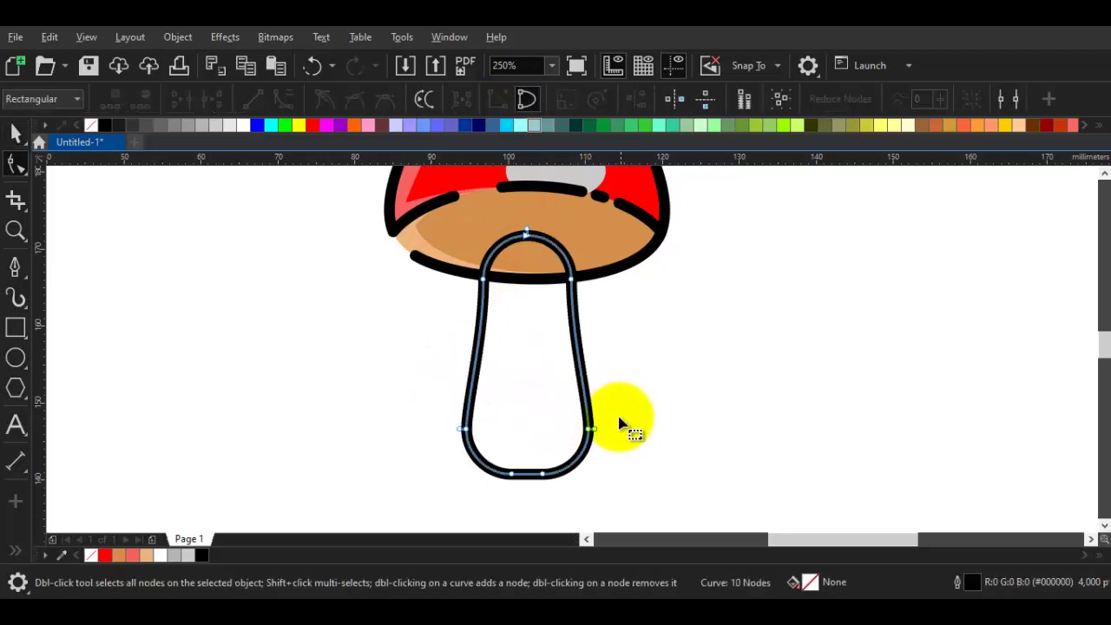
drag(434, 391, 638, 448)
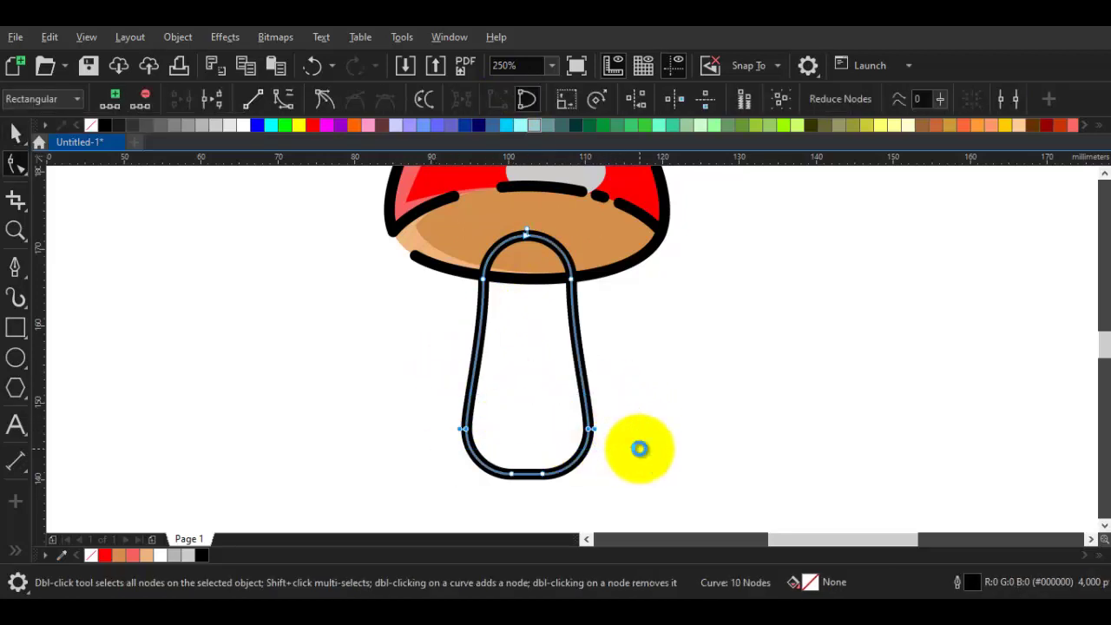
key(Delete)
scroll(642, 445, down, 2)
key(space)
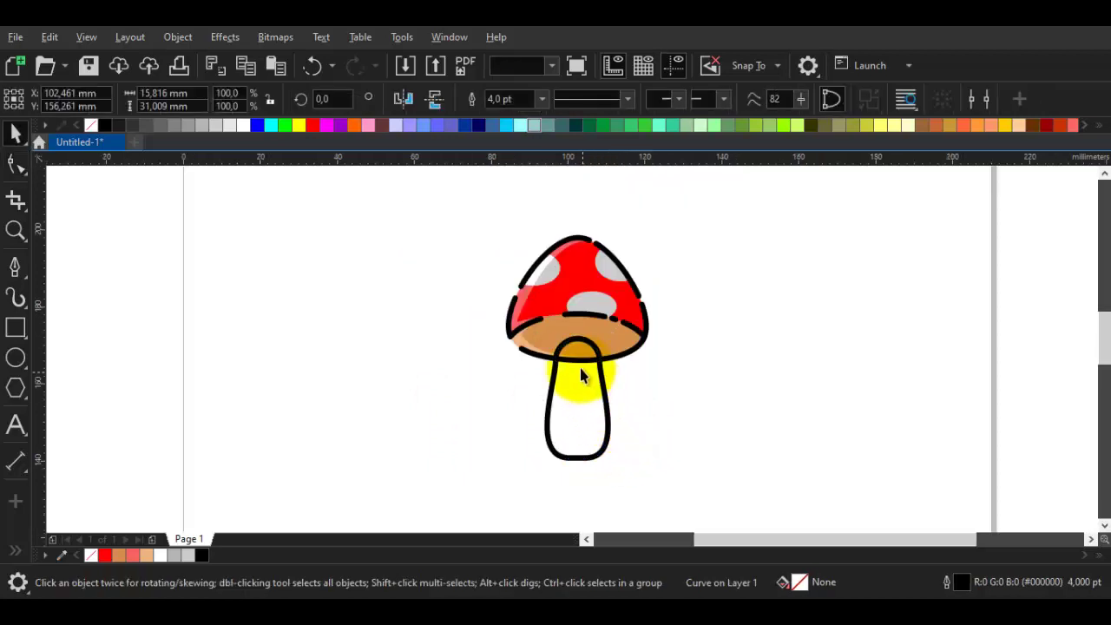
Step: Stretch the stem upward into the brown underside to a height of about 34.6 mm
scroll(579, 364, up, 2)
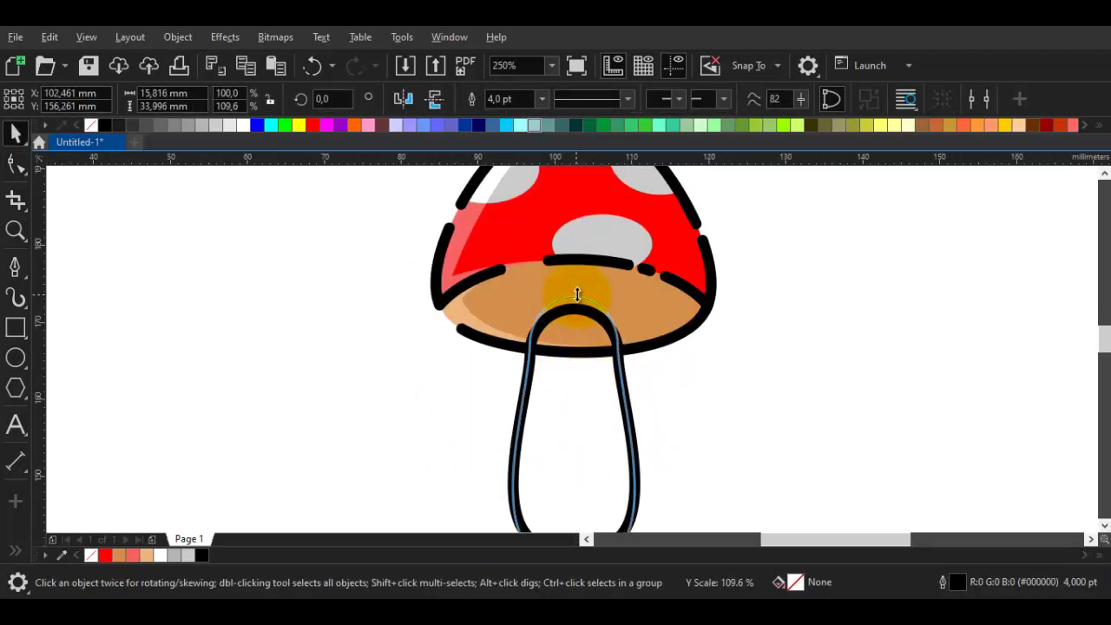
drag(577, 295, 575, 289)
click(692, 367)
Step: Fill the stem with the brown sampled from the cap's underside
scroll(683, 372, down, 2)
click(653, 382)
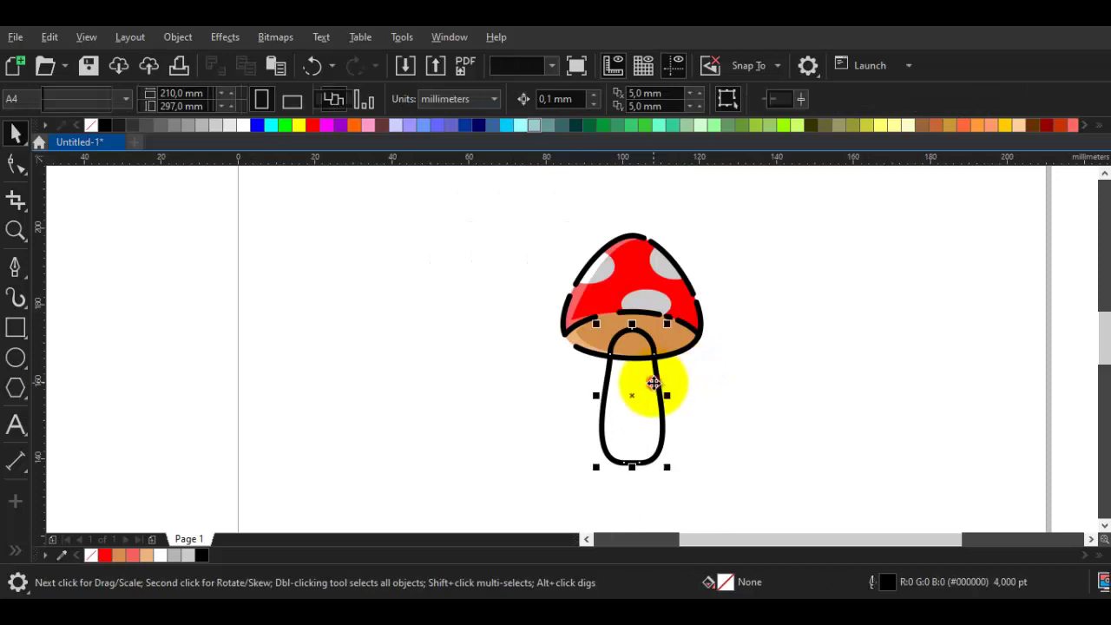
scroll(650, 329, up, 1)
key(i)
click(672, 338)
click(615, 421)
key(space)
scroll(615, 421, down, 1)
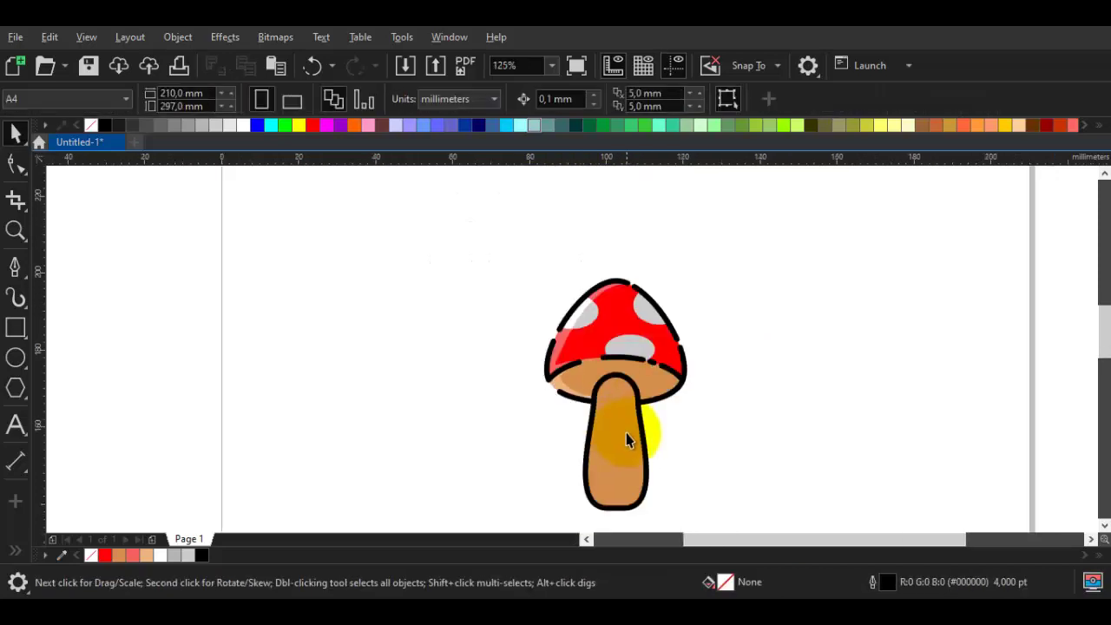
Step: Draw a closed, rounded spot curve with the Pen tool across the upper part of the stem's left edge
click(615, 390)
scroll(599, 408, up, 2)
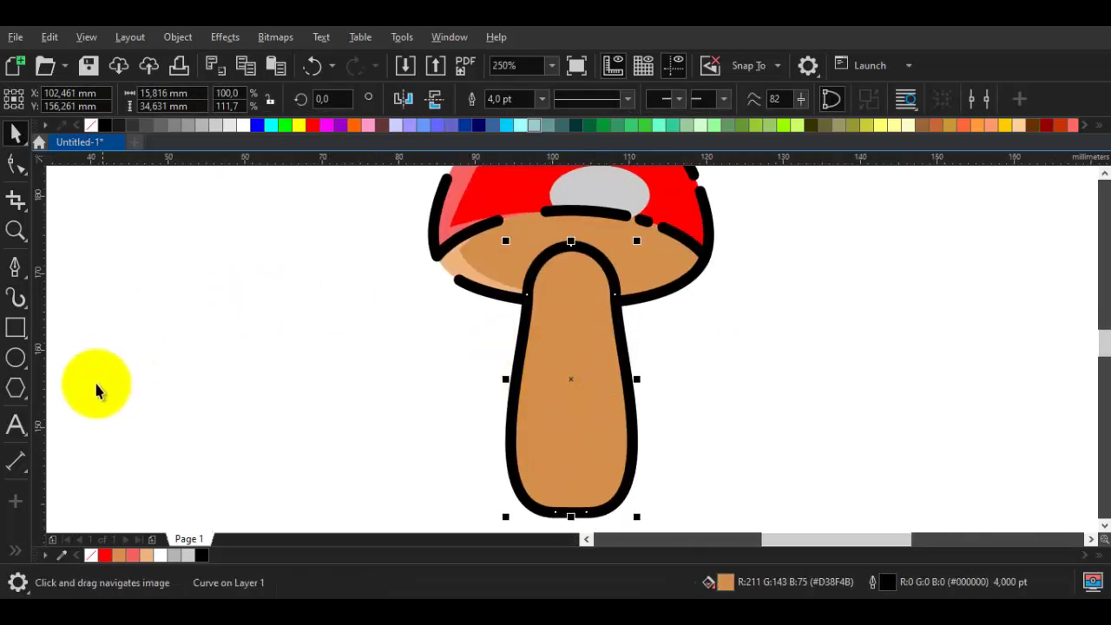
scroll(486, 363, up, 2)
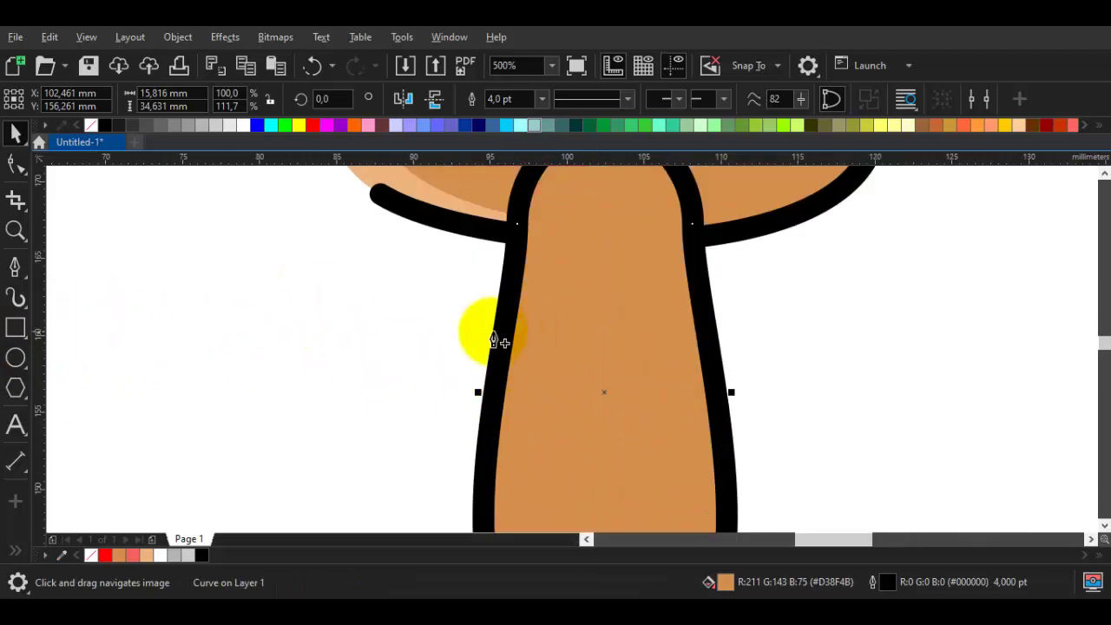
drag(485, 333, 523, 268)
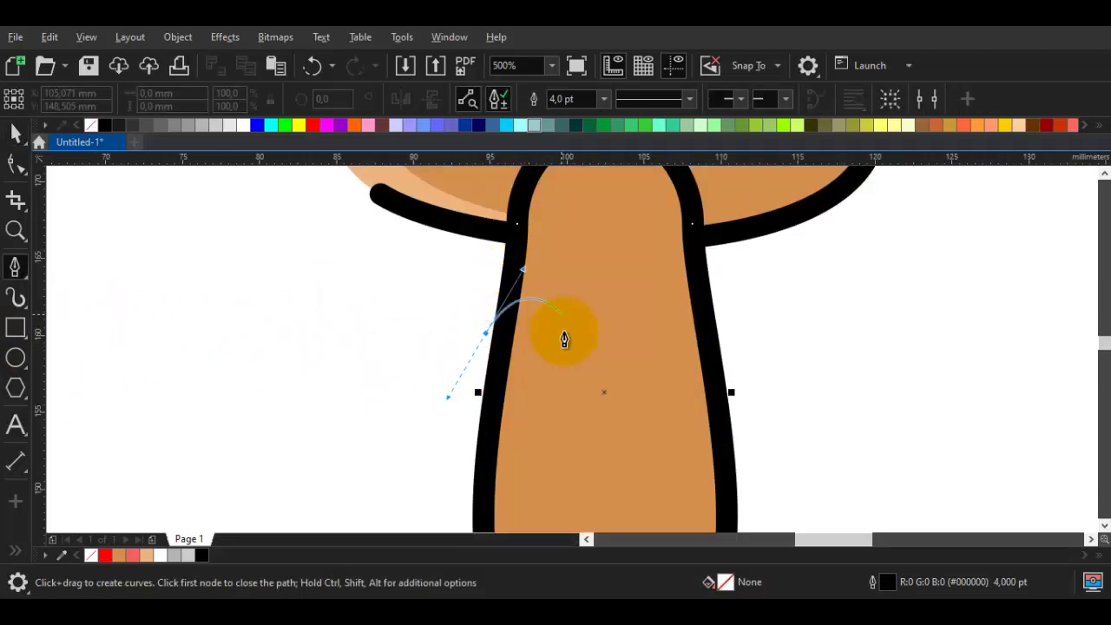
drag(563, 325, 565, 356)
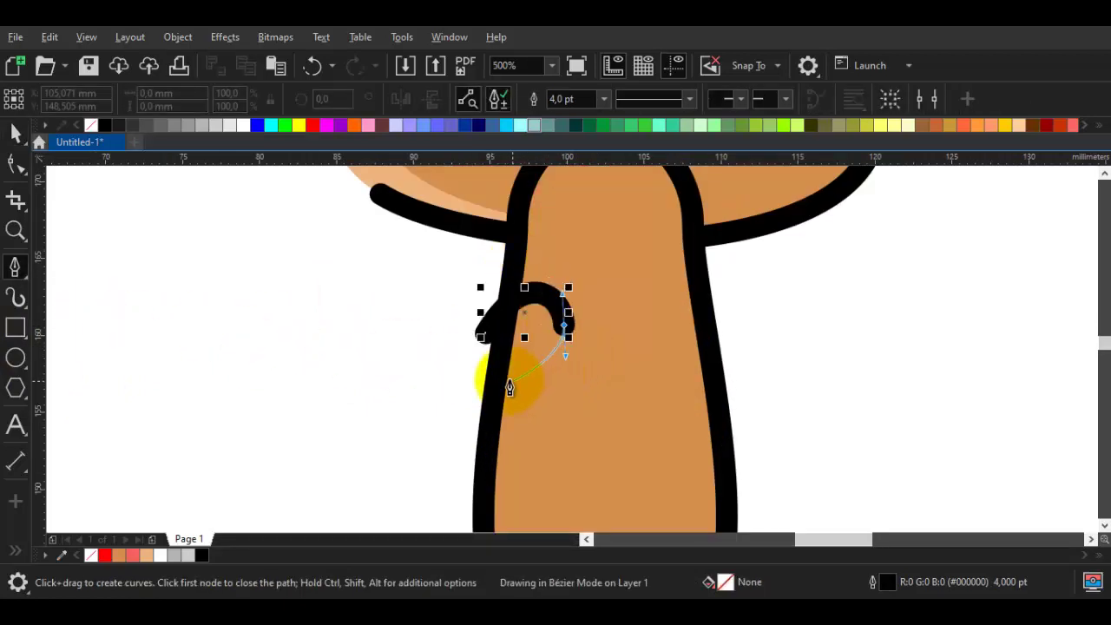
drag(475, 391, 403, 314)
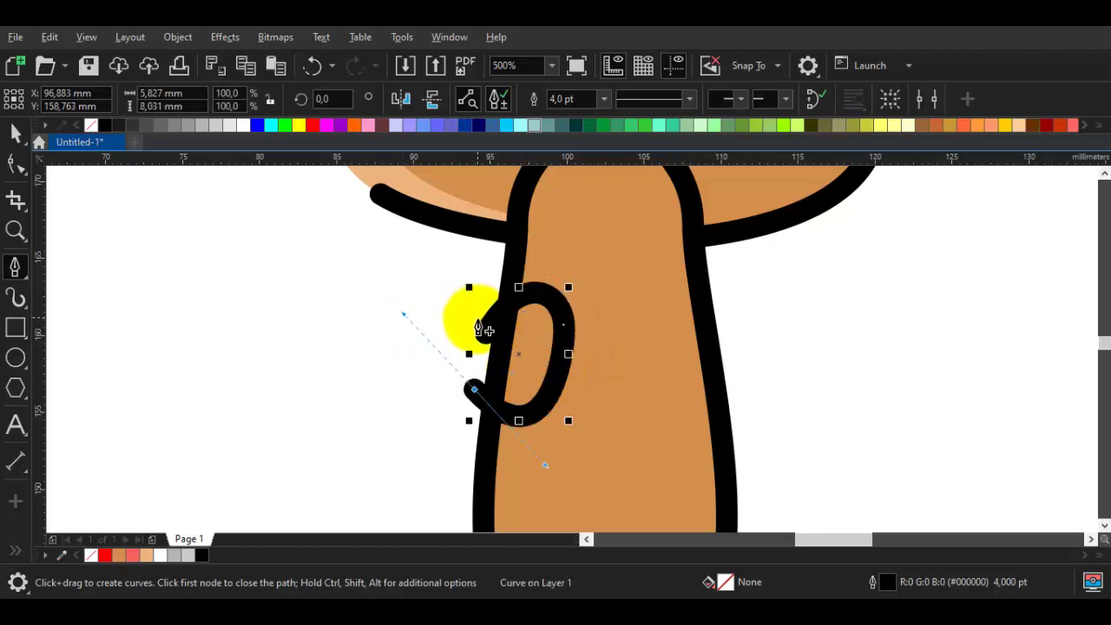
click(484, 337)
Step: Reshape the spot curve by adjusting its right and lower-left nodes, making it about 8.4 mm wide and 7.9 mm tall
key(F10)
click(564, 328)
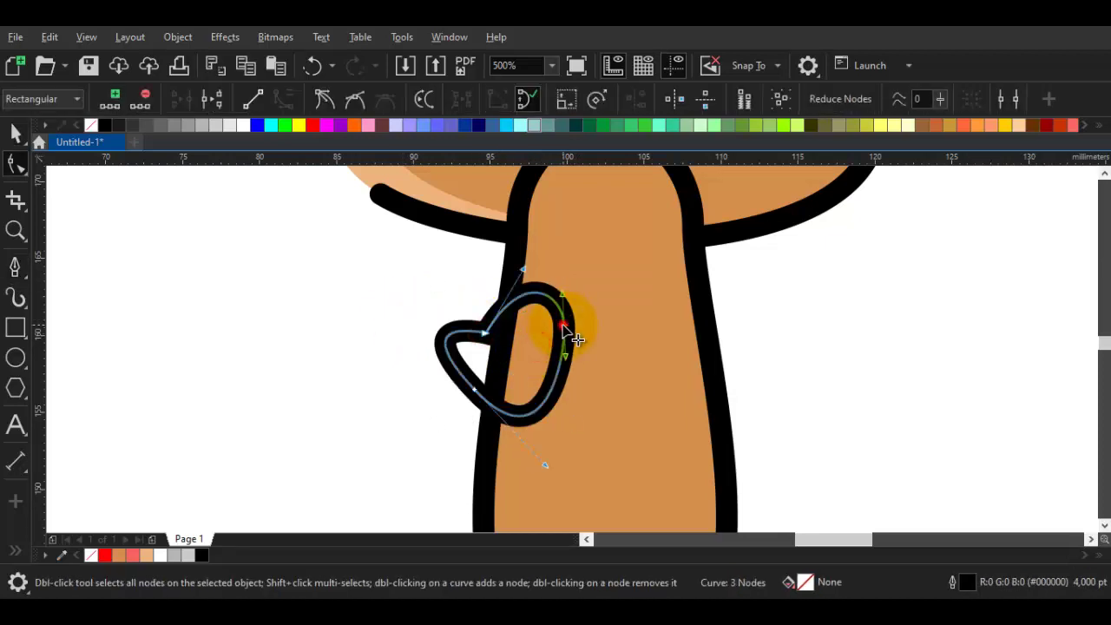
drag(563, 298, 560, 281)
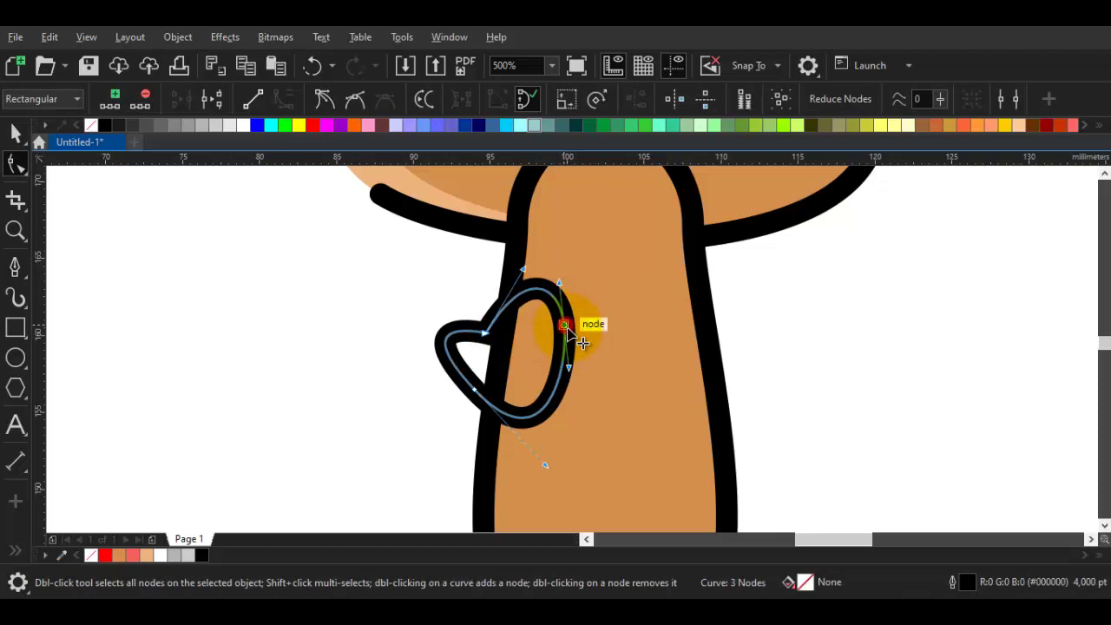
drag(568, 328, 575, 341)
drag(469, 386, 493, 401)
Step: Add an enlarged copy of the spot curve below the first, about 12.2 mm by 11.6 mm, and weld both curves
key(space)
right_click(492, 401)
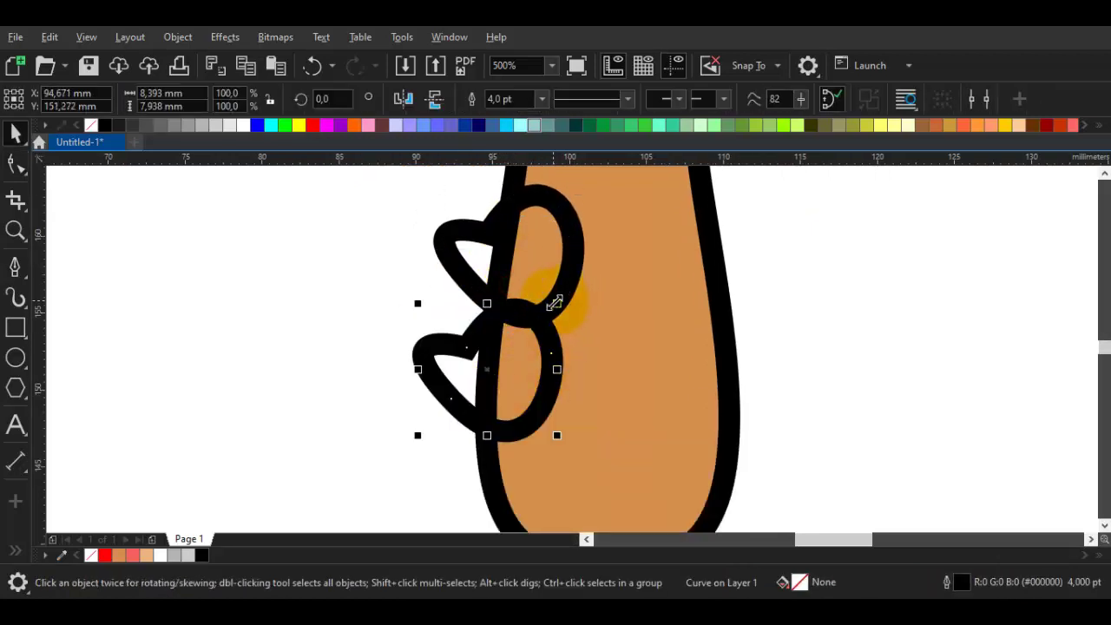
drag(559, 302, 590, 269)
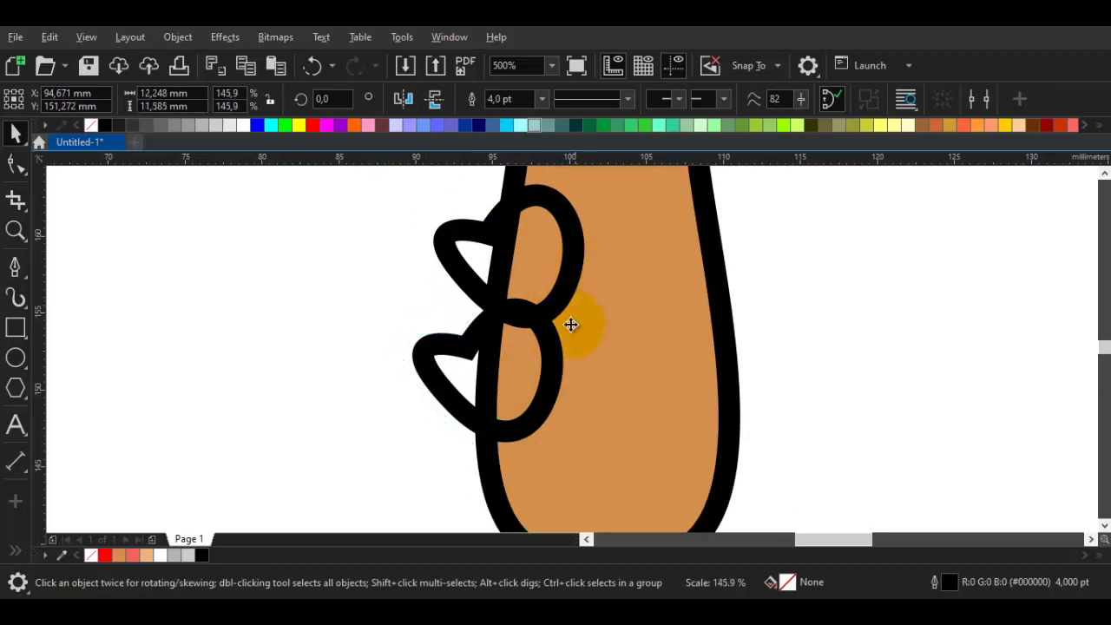
drag(560, 359, 578, 389)
drag(584, 369, 582, 368)
click(455, 343)
drag(454, 347, 452, 346)
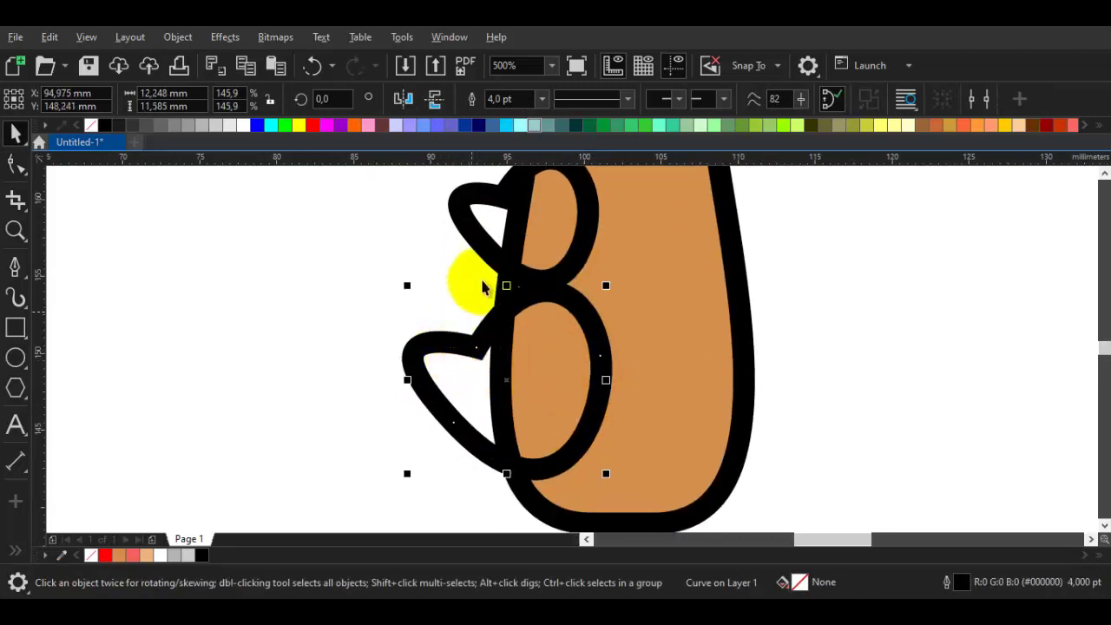
shift+click(486, 218)
click(511, 99)
Step: Convert the stem's outline to a separate object, and replace the spot curves with their intersection with the stem fill
click(648, 291)
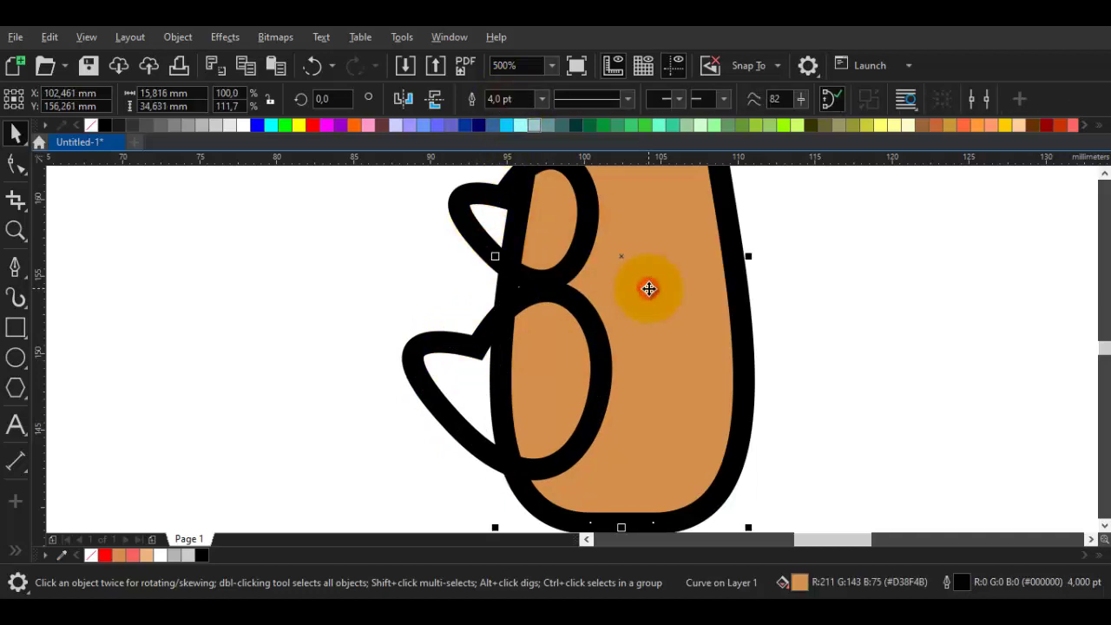
key(ctrl+shift+q)
click(474, 228)
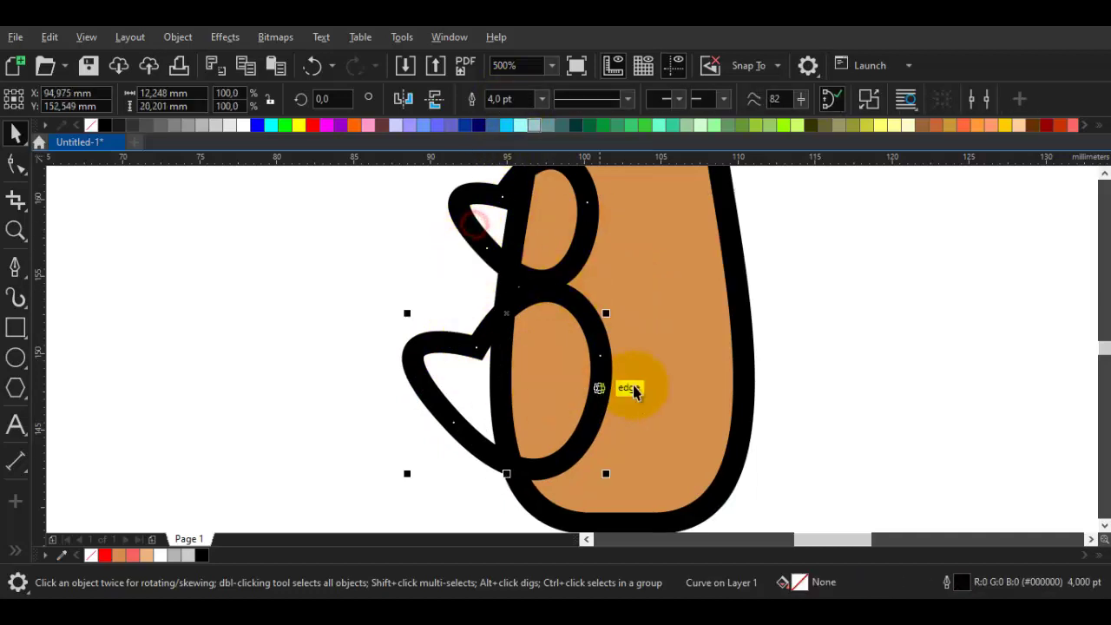
shift+click(659, 371)
click(572, 99)
right_click(477, 227)
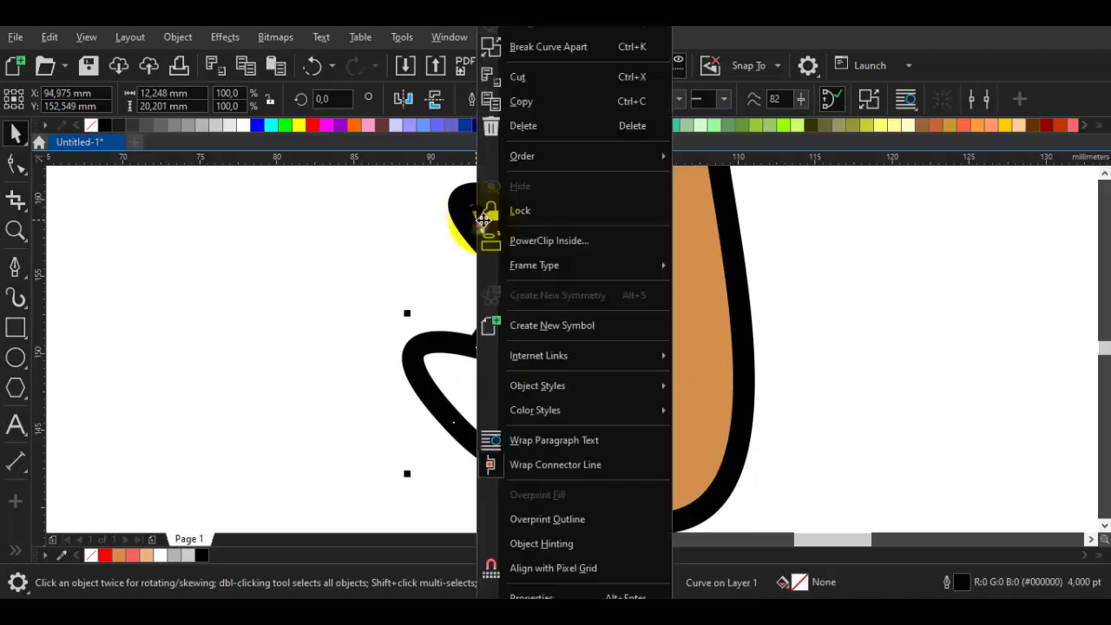
click(539, 125)
Step: Fill the stem spots with the light brown sampled from the underside's highlight
double_click(560, 236)
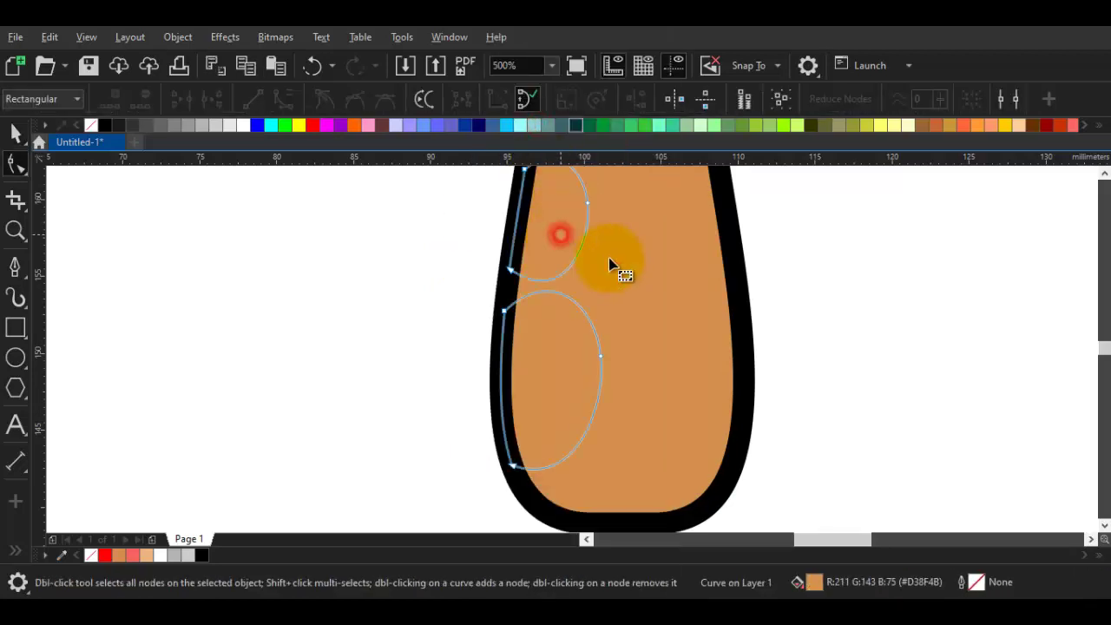
scroll(612, 266, down, 1)
drag(594, 328, 566, 347)
key(space)
key(i)
click(462, 226)
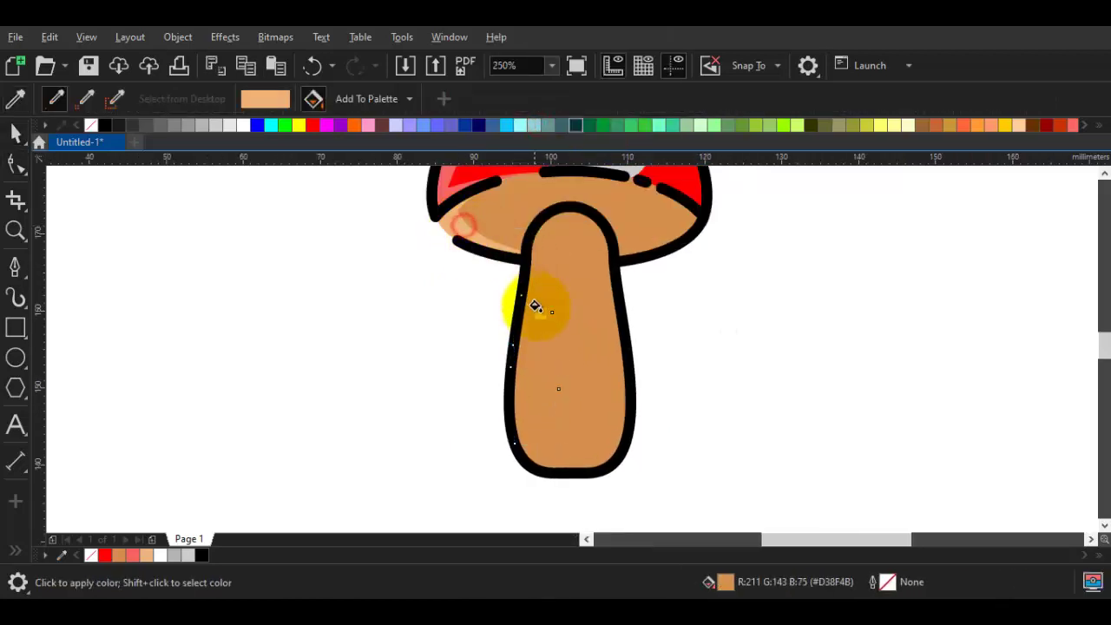
click(537, 312)
key(space)
scroll(538, 310, down, 1)
click(509, 324)
scroll(536, 300, down, 1)
drag(535, 299, 500, 346)
scroll(504, 339, up, 1)
scroll(502, 349, up, 2)
click(519, 384)
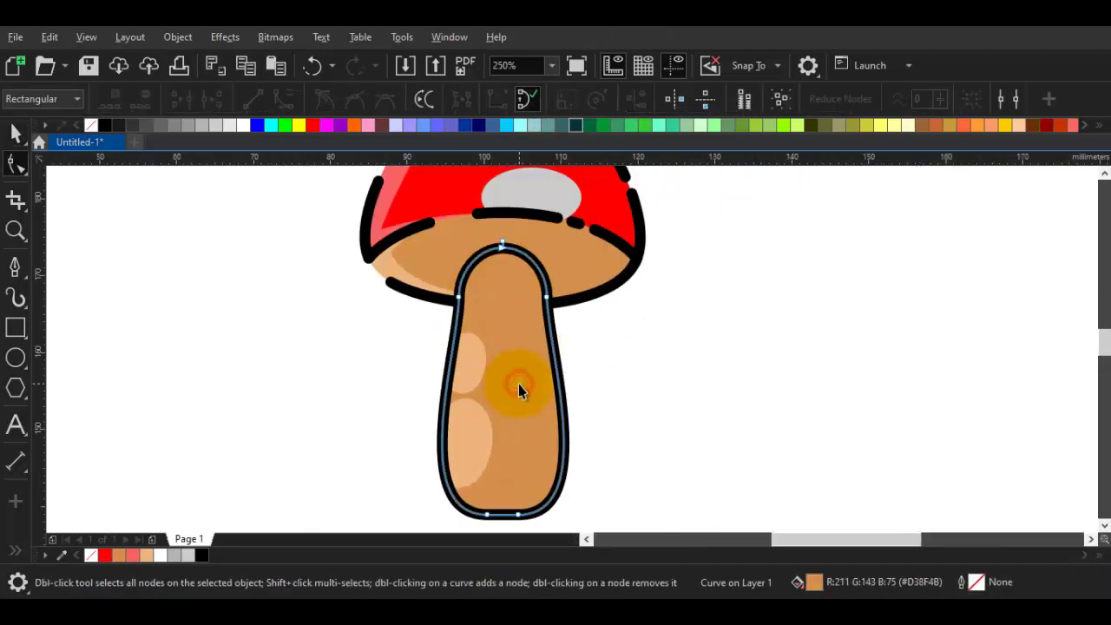
double_click(519, 382)
key(space)
drag(518, 355, 655, 394)
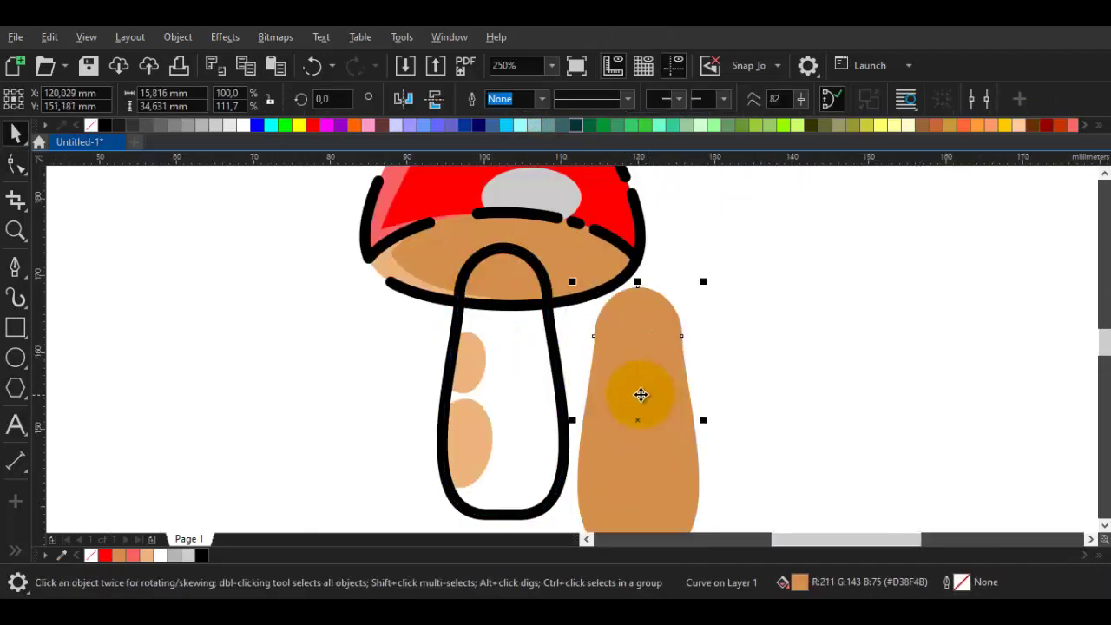
key(ctrl+z)
drag(509, 361, 568, 369)
key(ctrl+z)
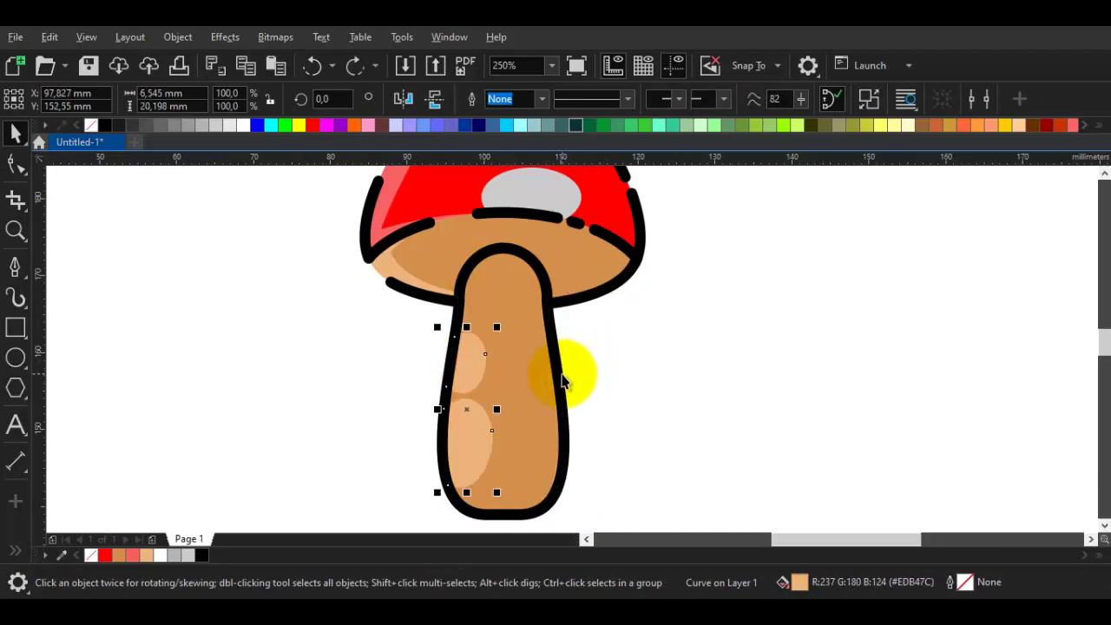
Step: Delete the black outline object around the stem
double_click(562, 377)
scroll(561, 379, up, 1)
scroll(559, 382, up, 2)
key(space)
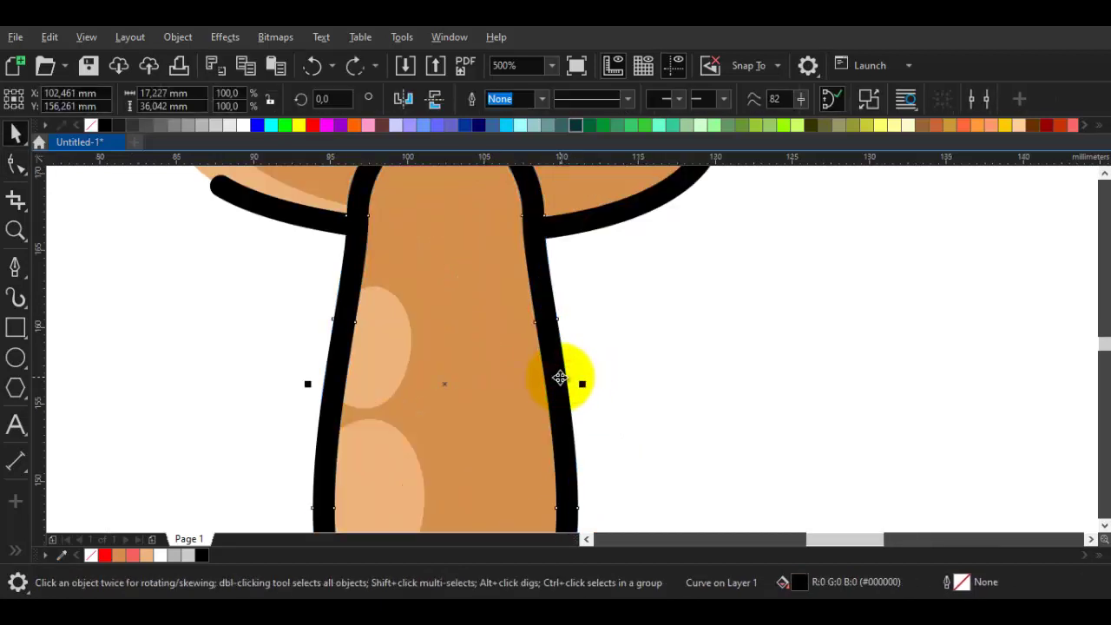
key(Delete)
Step: Copy the brown stem shape and paste the duplicate in place
click(473, 426)
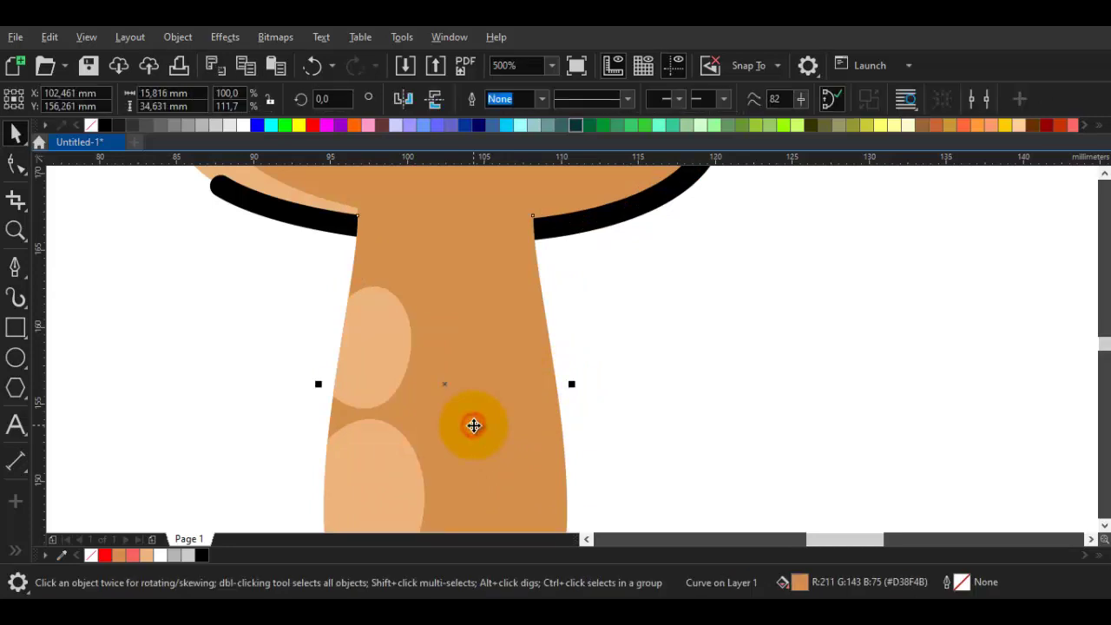
right_click(473, 426)
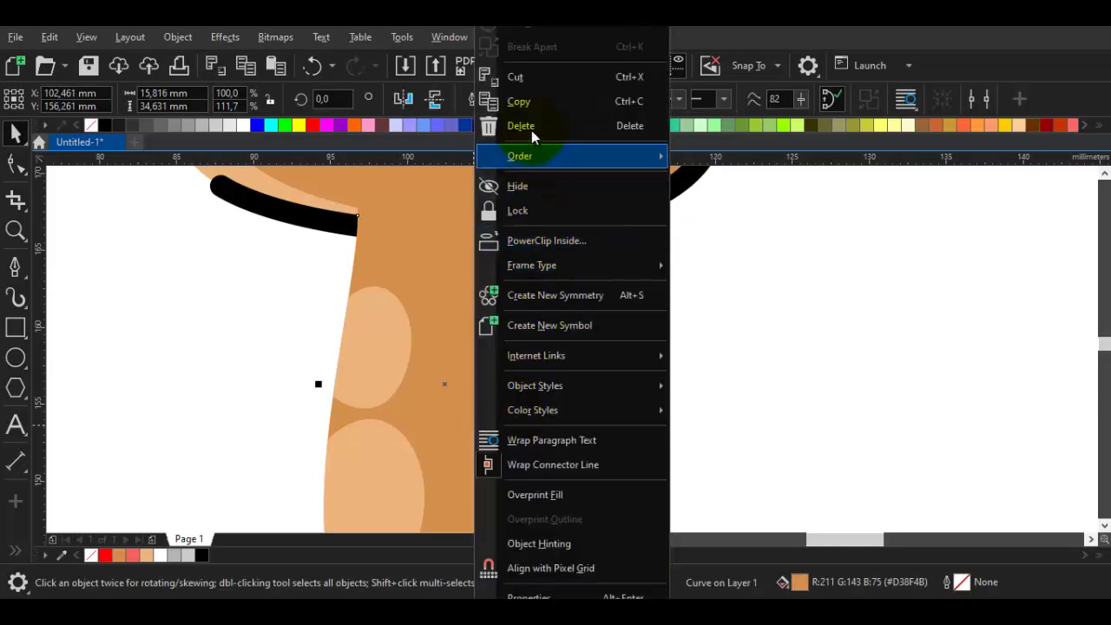
click(533, 102)
right_click(653, 358)
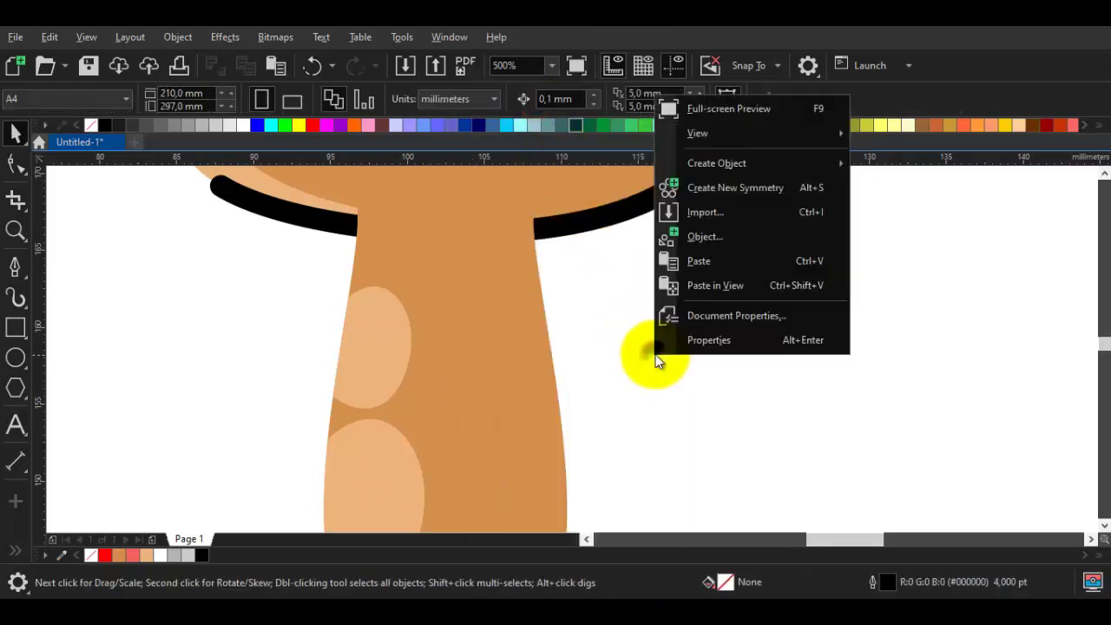
click(699, 261)
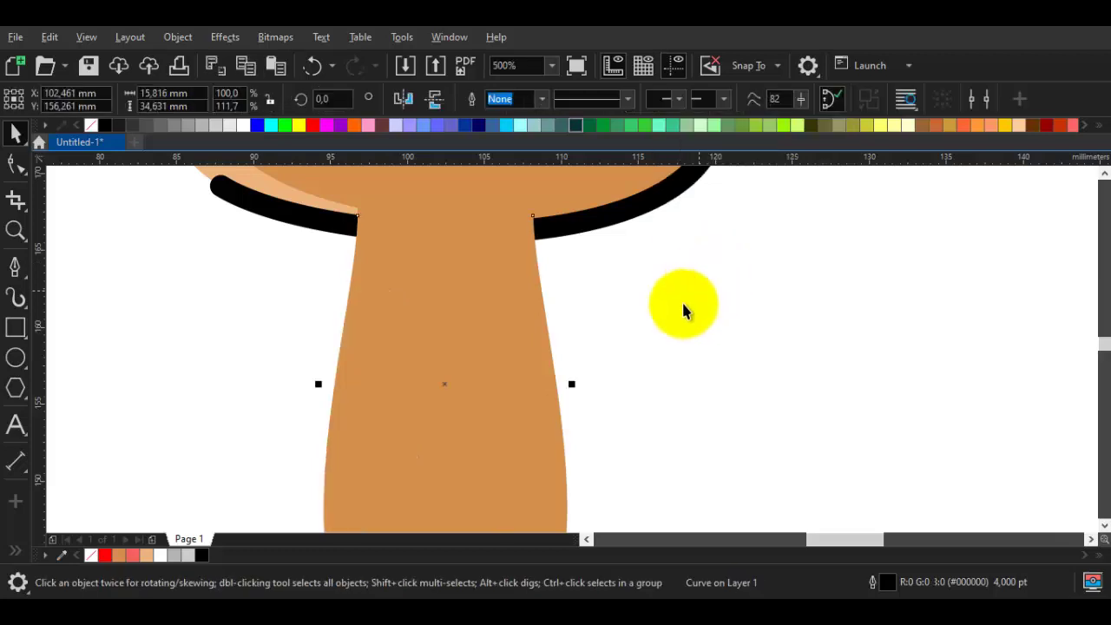
Step: Give the duplicated stem shape a black 4 pt outline and remove its fill
right_click(102, 123)
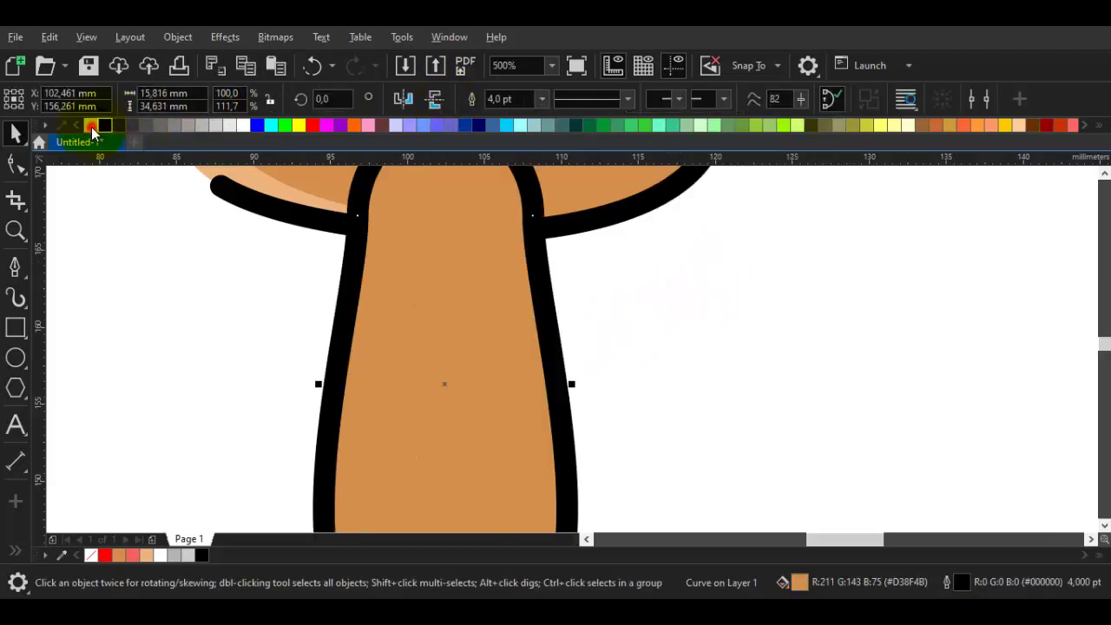
click(91, 126)
scroll(430, 387, down, 1)
Step: Add nodes midway along the stem outline's right side, break the curve there, and delete the middle segment to open a gap
key(F10)
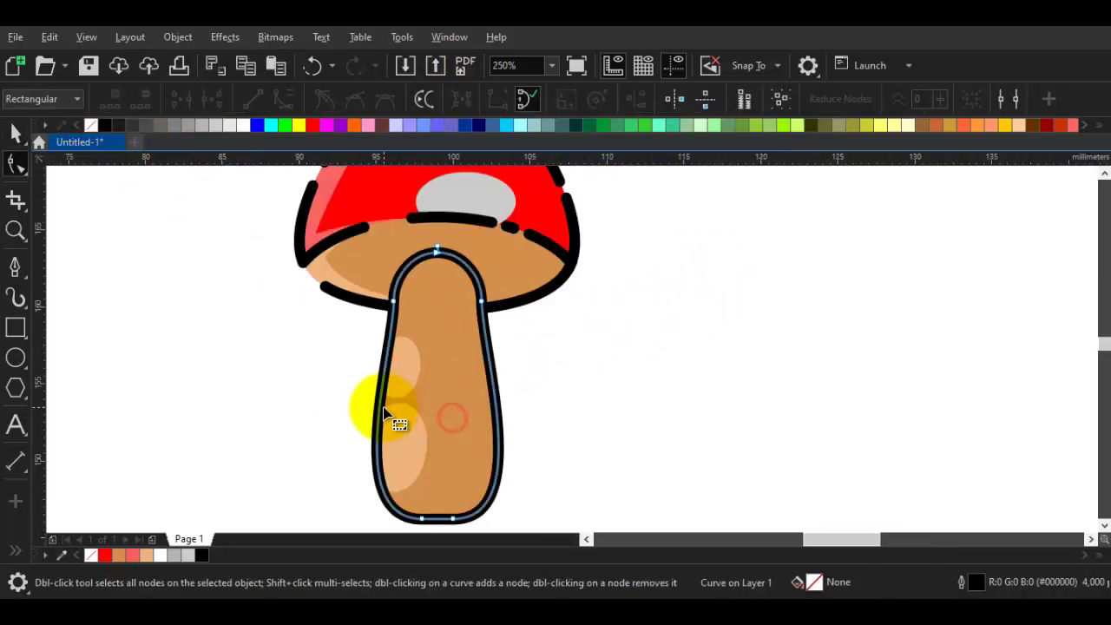
scroll(384, 405, up, 1)
double_click(600, 348)
double_click(601, 357)
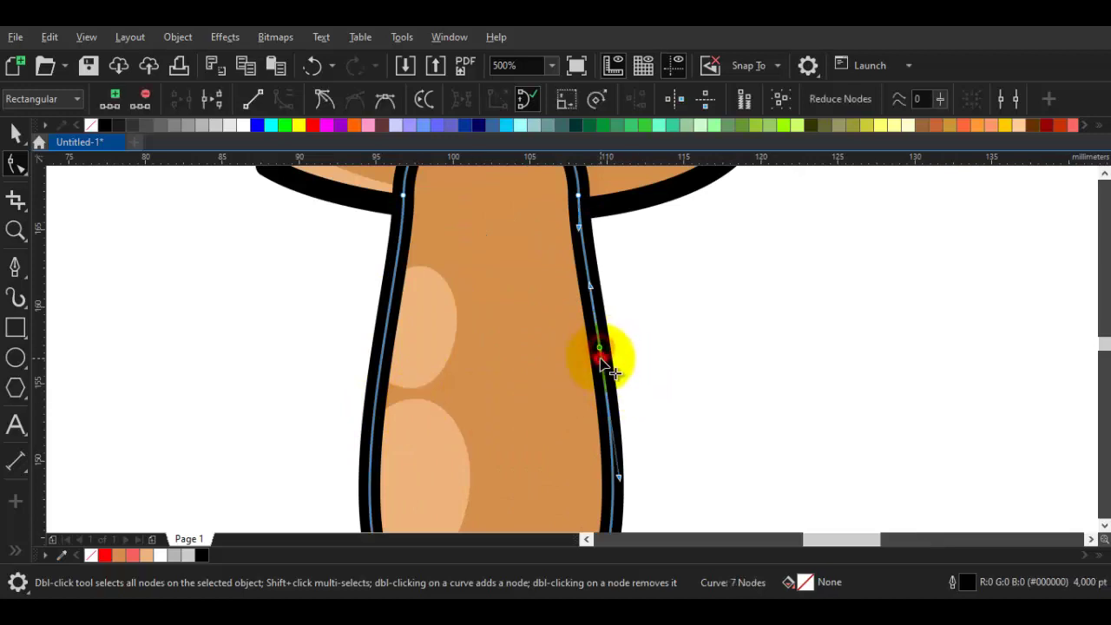
double_click(607, 404)
scroll(608, 373, up, 1)
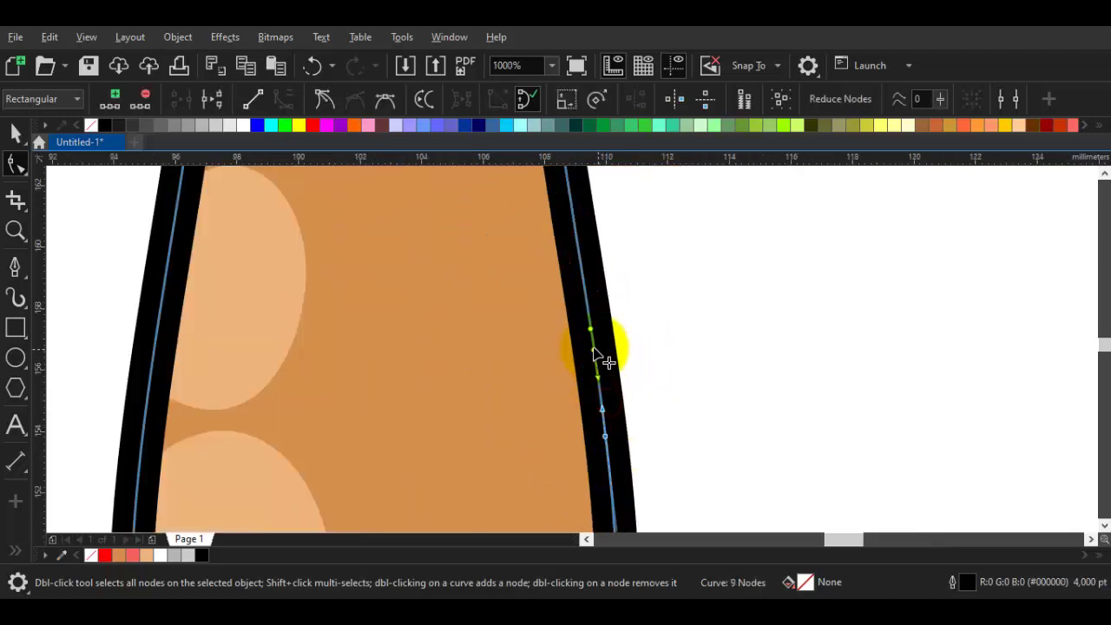
right_click(595, 352)
click(636, 301)
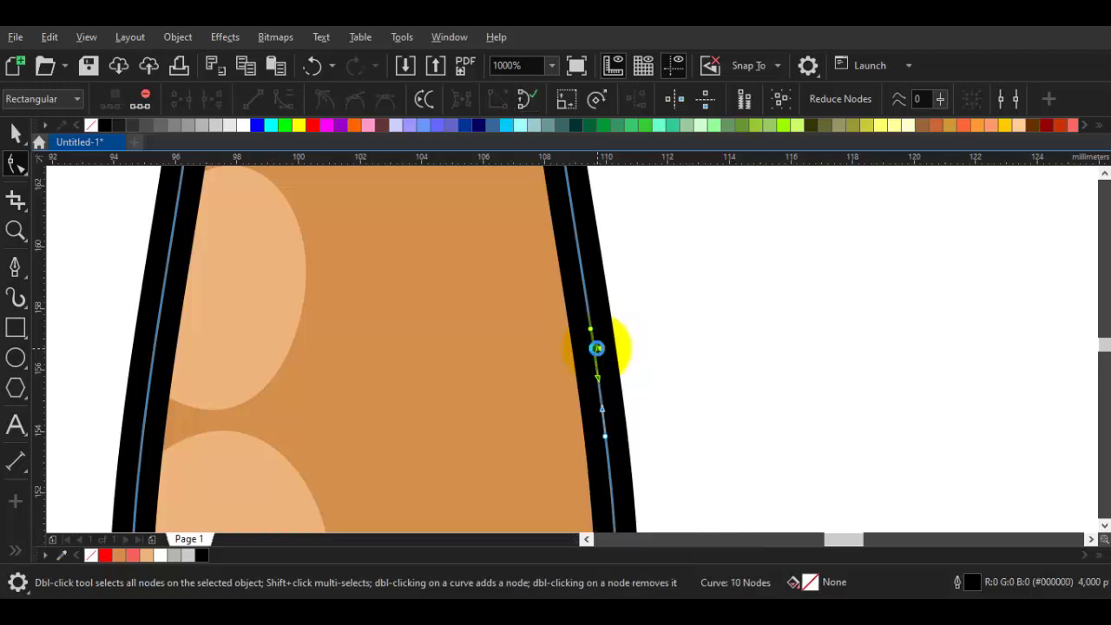
scroll(596, 349, up, 1)
drag(654, 324, 580, 376)
scroll(608, 365, down, 3)
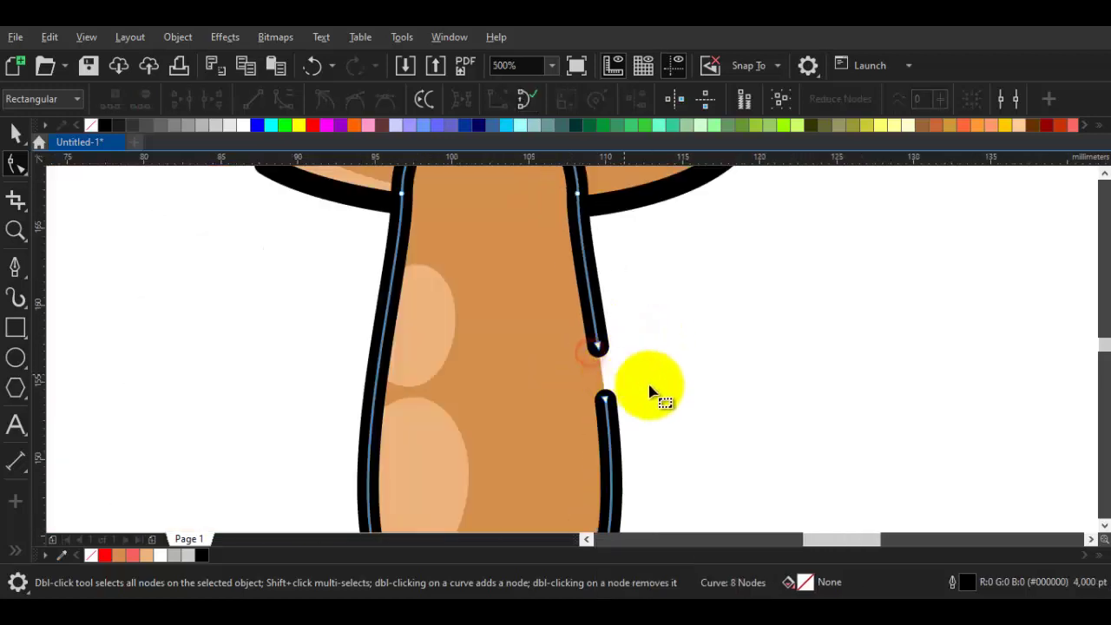
key(space)
Step: Open a gap in the stem outline's left side beside the lower spot by adding nodes, breaking the curve, and deleting the middle piece
scroll(556, 391, up, 1)
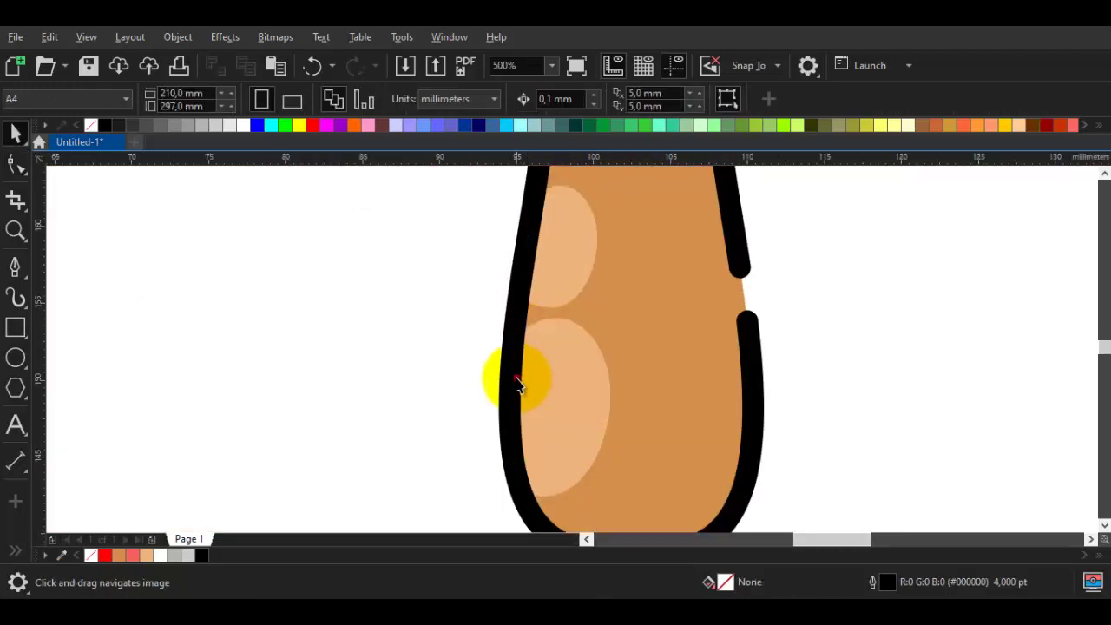
double_click(516, 380)
click(511, 405)
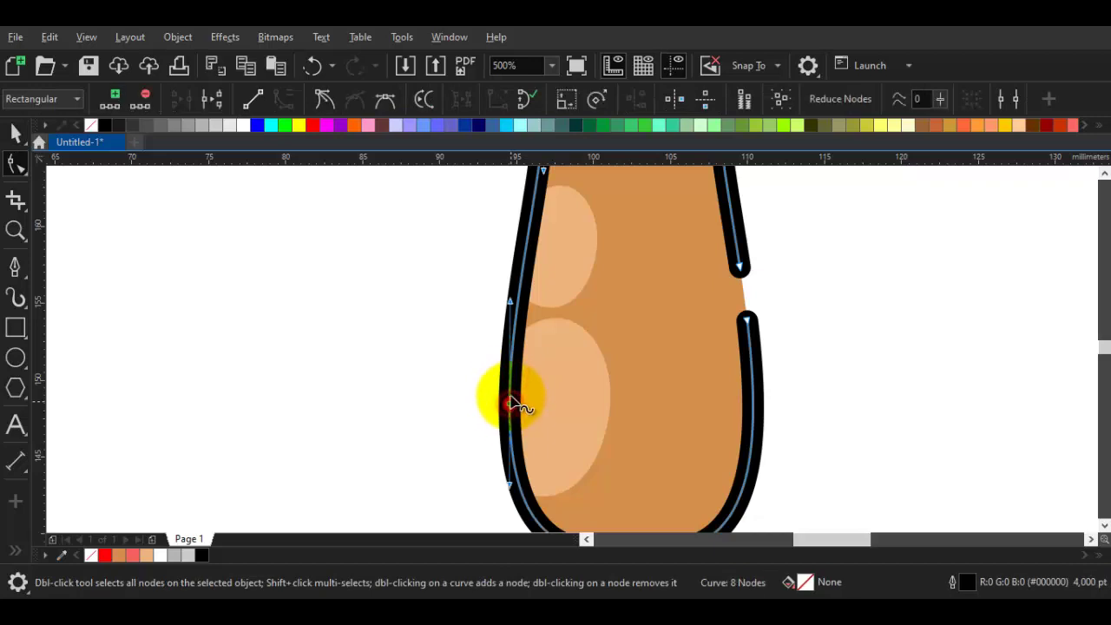
double_click(511, 351)
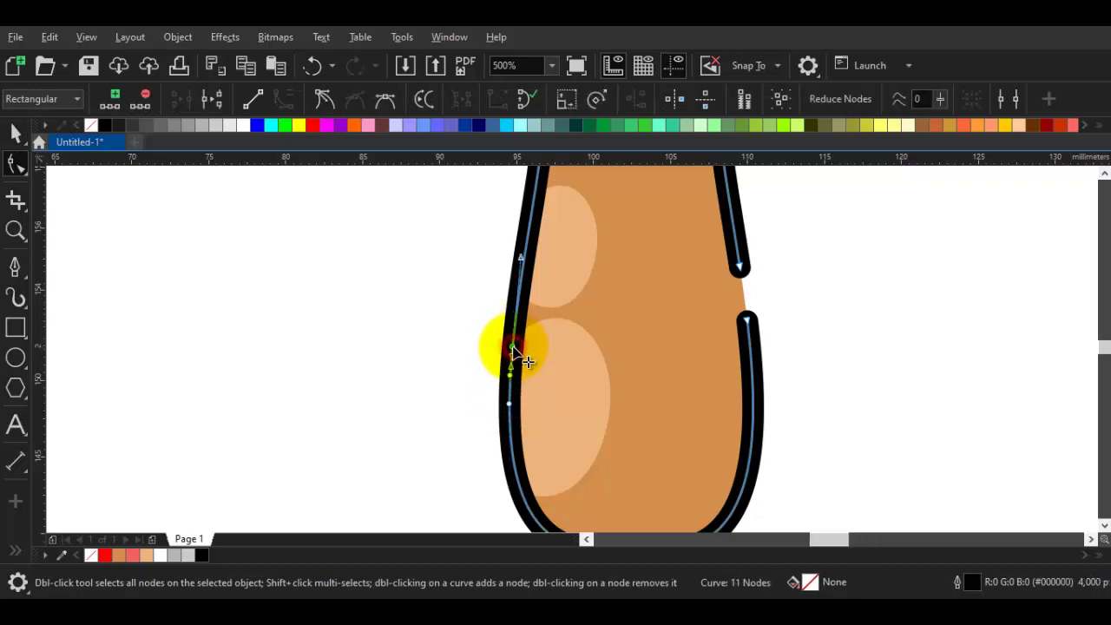
scroll(527, 361, up, 2)
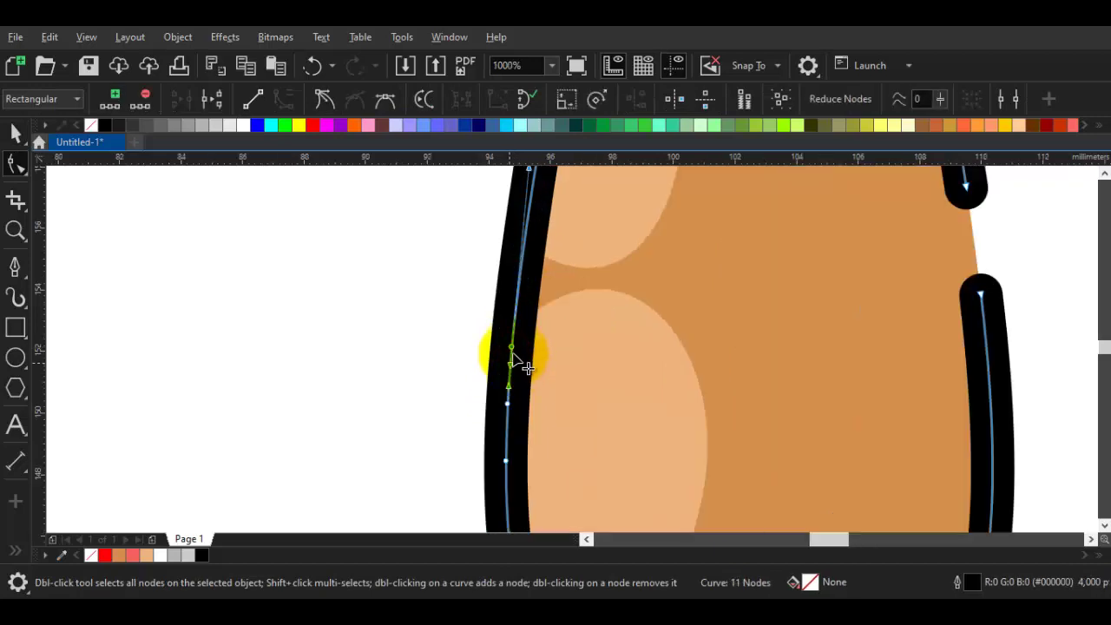
right_click(511, 403)
click(564, 102)
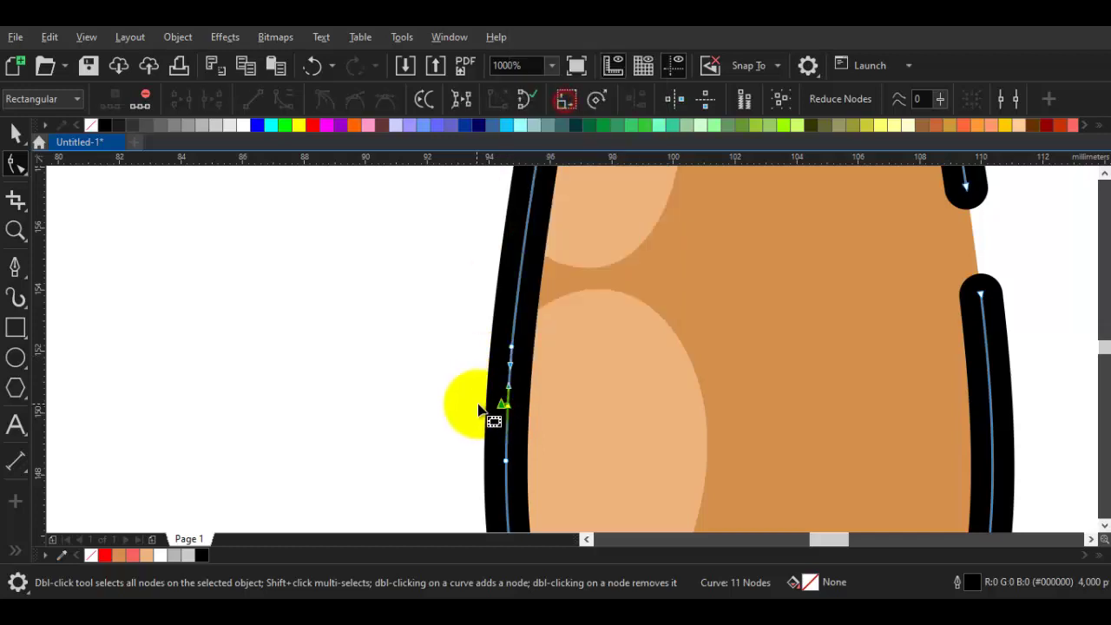
click(515, 410)
double_click(508, 406)
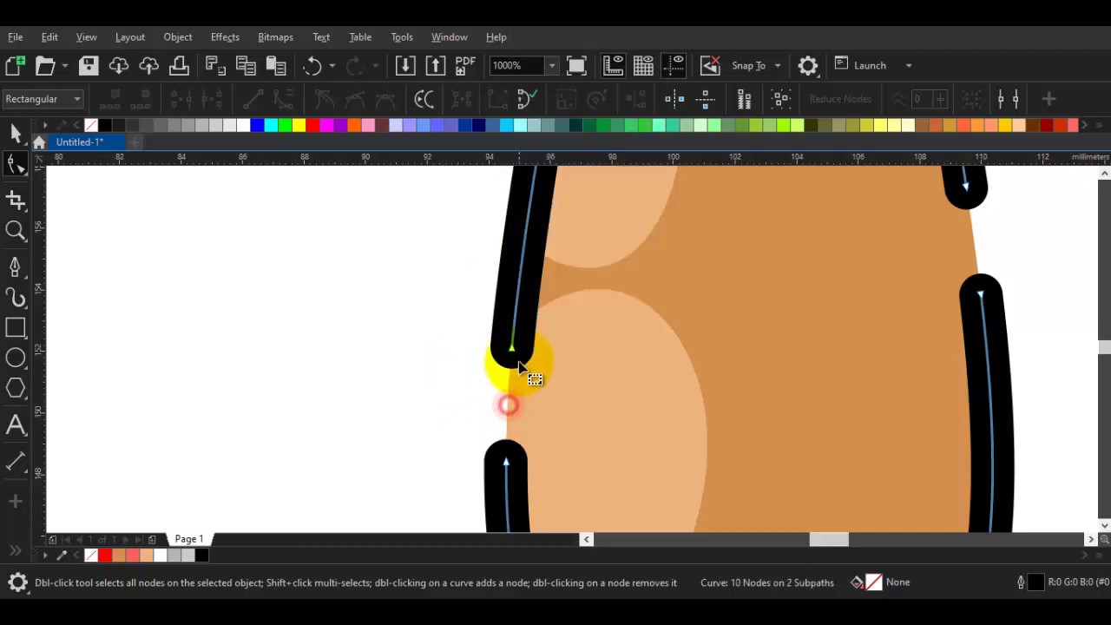
Step: Break a second, smaller gap into the stem outline's left side just above the first, leaving a short dash between them
drag(520, 322, 464, 473)
double_click(458, 466)
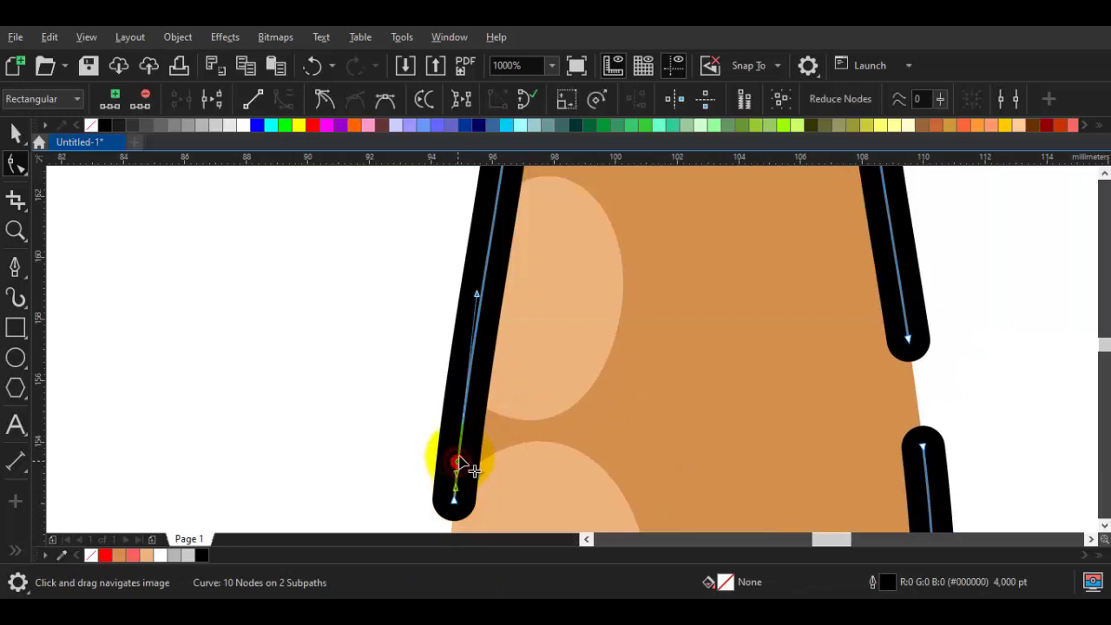
double_click(469, 375)
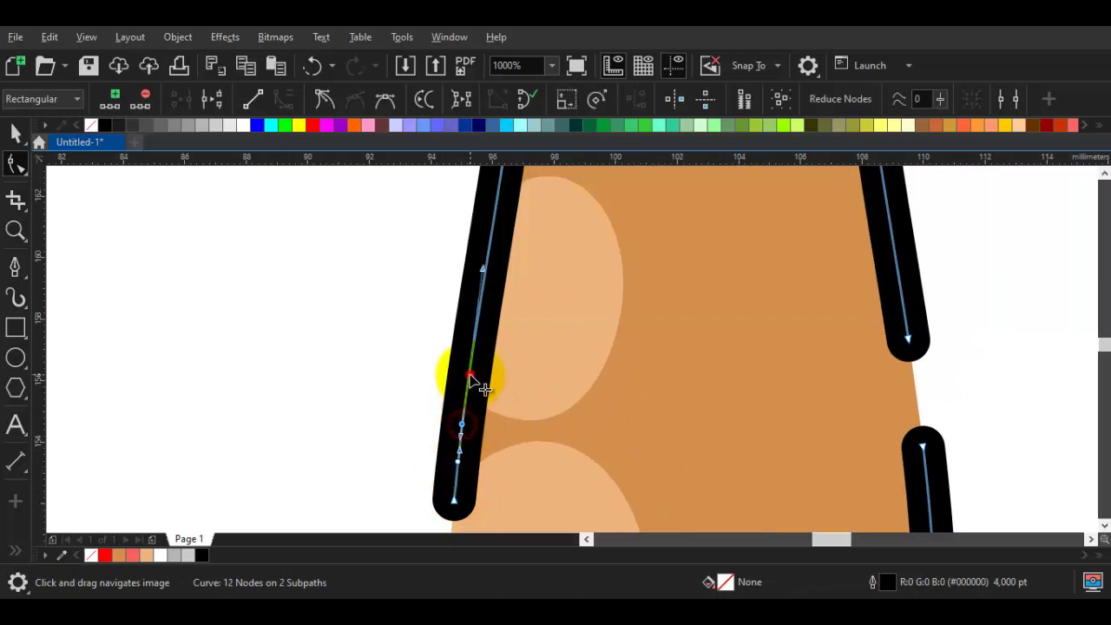
right_click(465, 431)
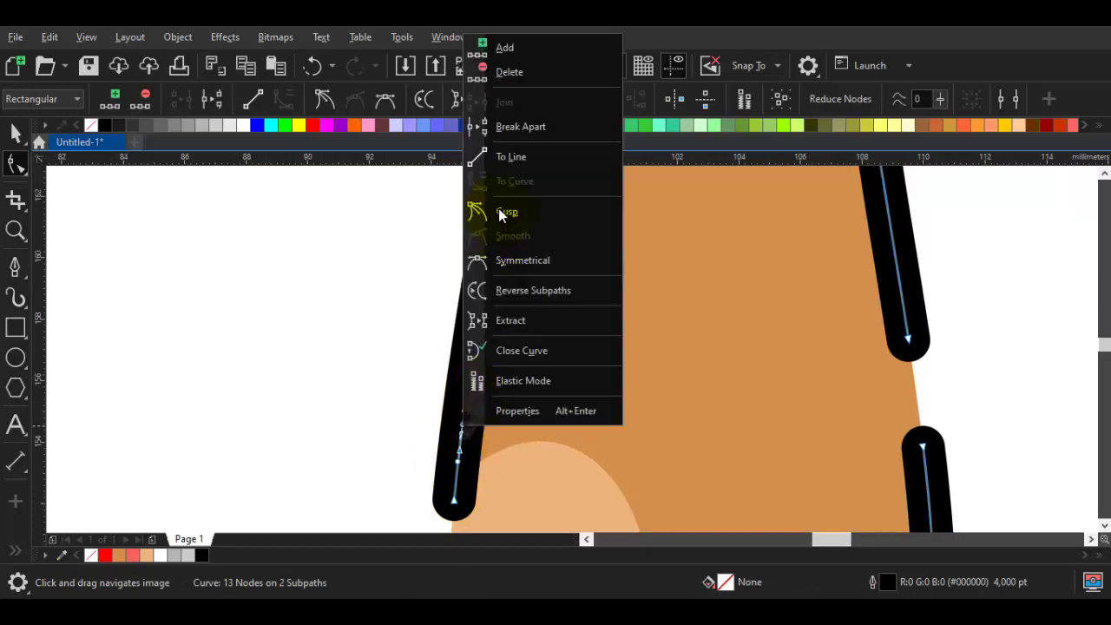
click(499, 126)
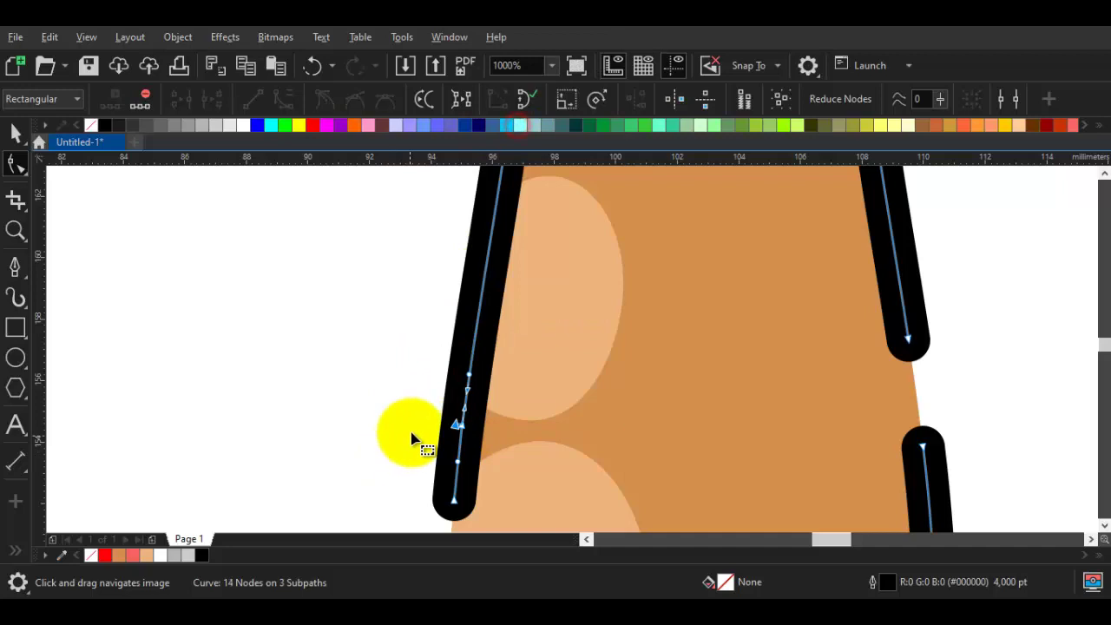
click(460, 433)
double_click(461, 428)
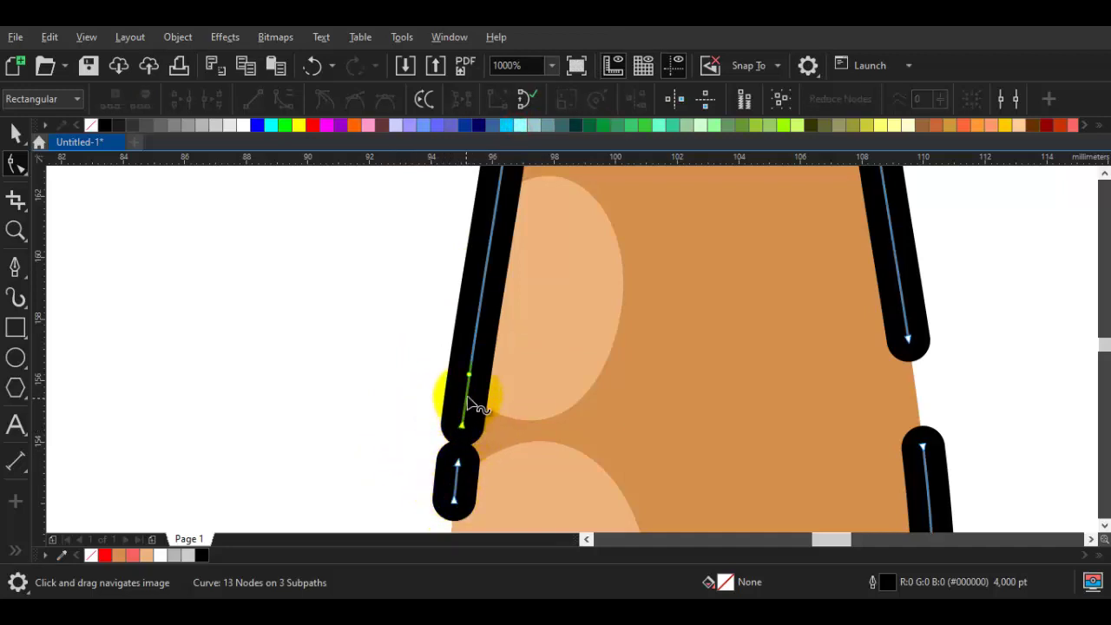
double_click(467, 395)
double_click(463, 428)
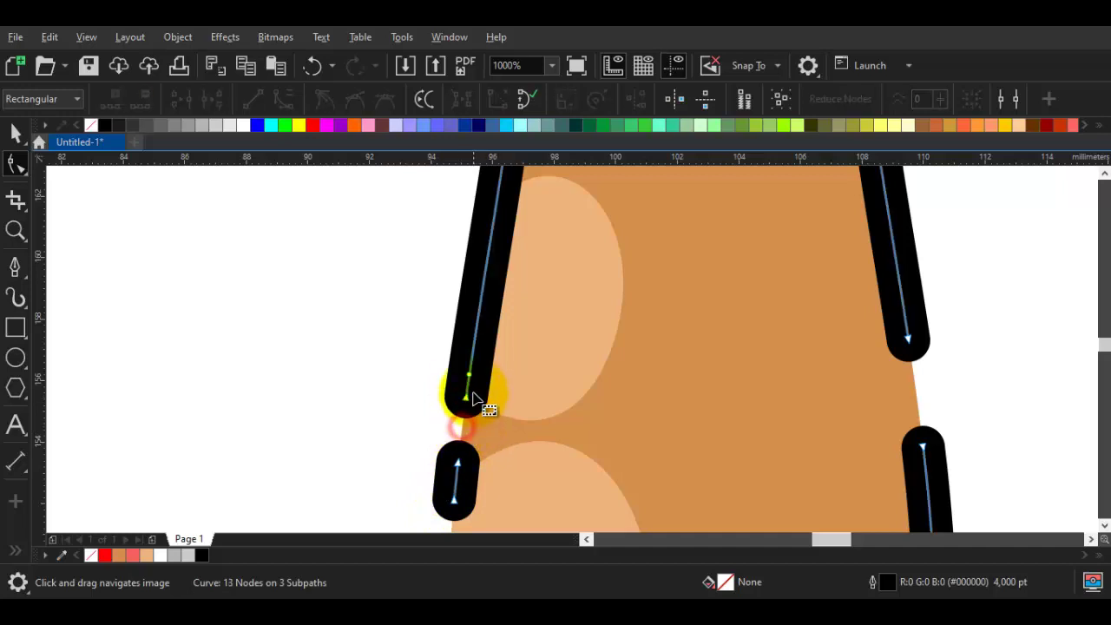
double_click(471, 375)
key(space)
scroll(470, 387, down, 1)
click(425, 418)
Step: Convert the whole mushroom's outlines to objects, and enlarge the artwork proportionally to about 1.8 times its size
scroll(431, 434, down, 2)
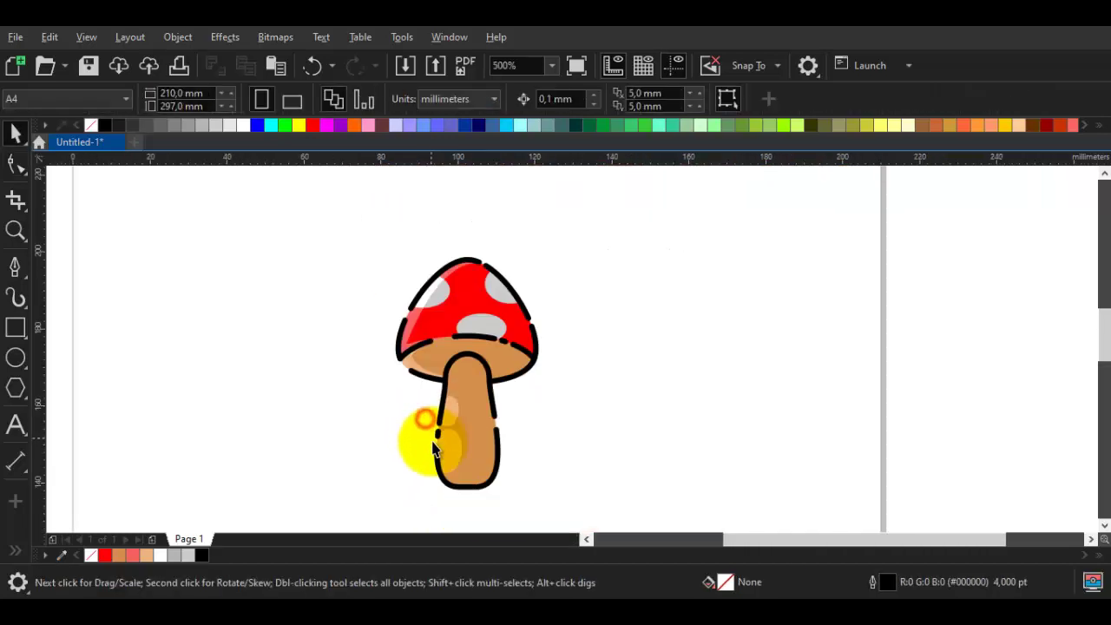
scroll(453, 460, down, 3)
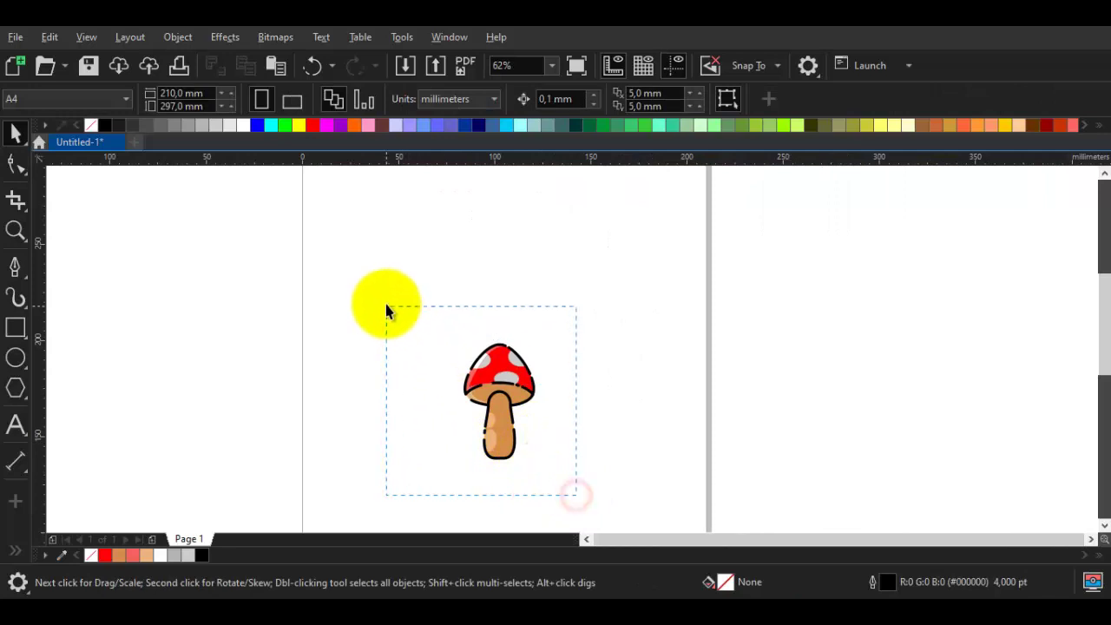
drag(386, 310, 387, 312)
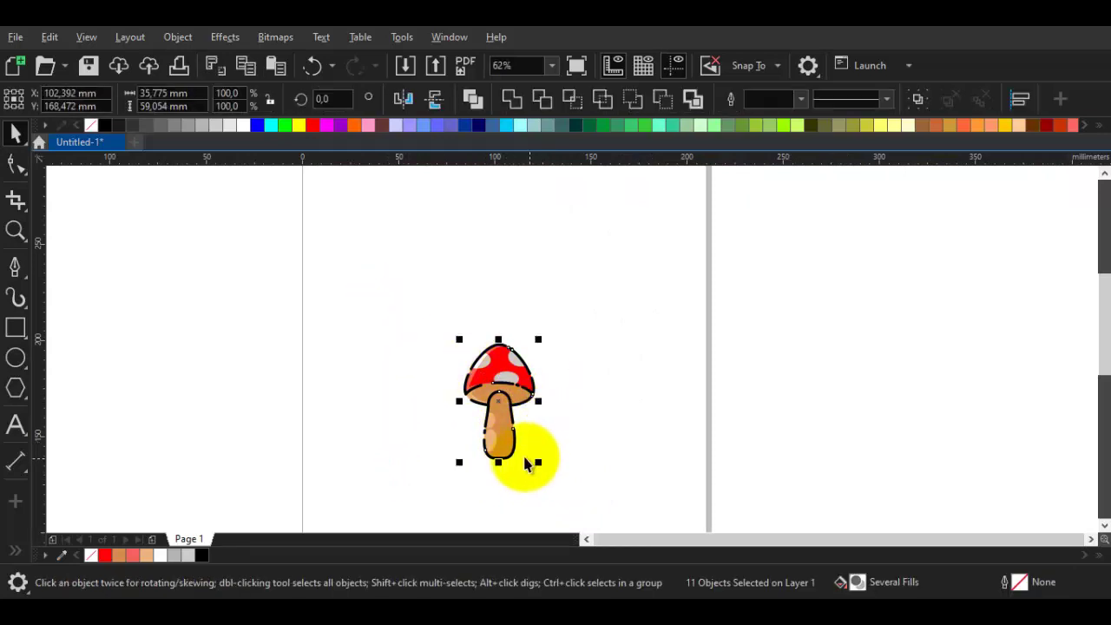
key(ctrl+shift+q)
drag(539, 339, 578, 268)
key(ctrl+z)
key(ctrl+a)
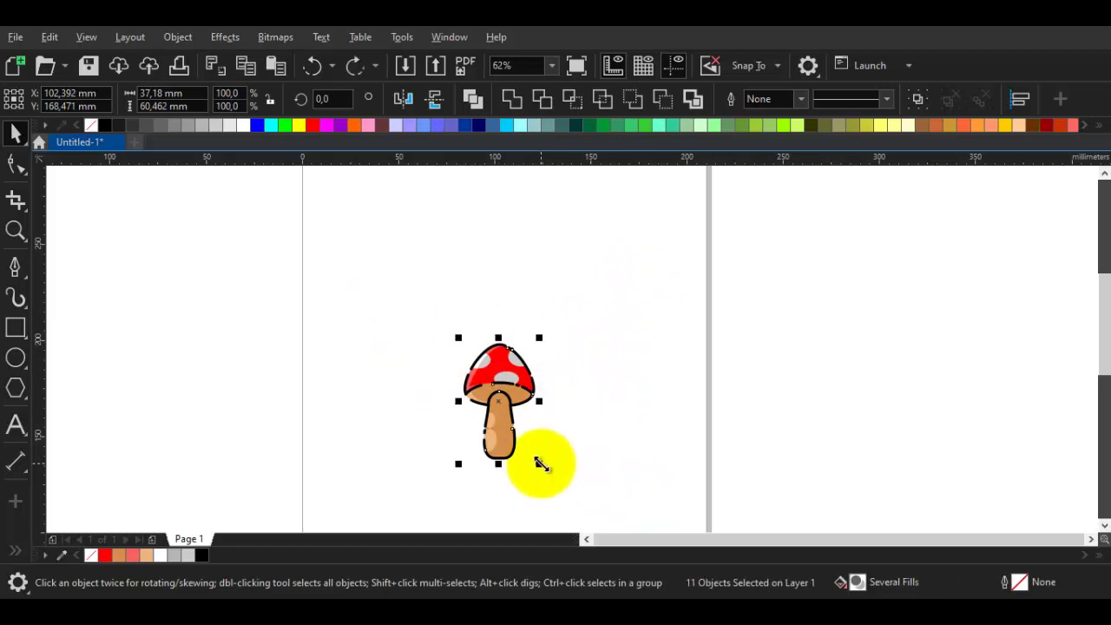
drag(541, 461, 610, 506)
click(618, 439)
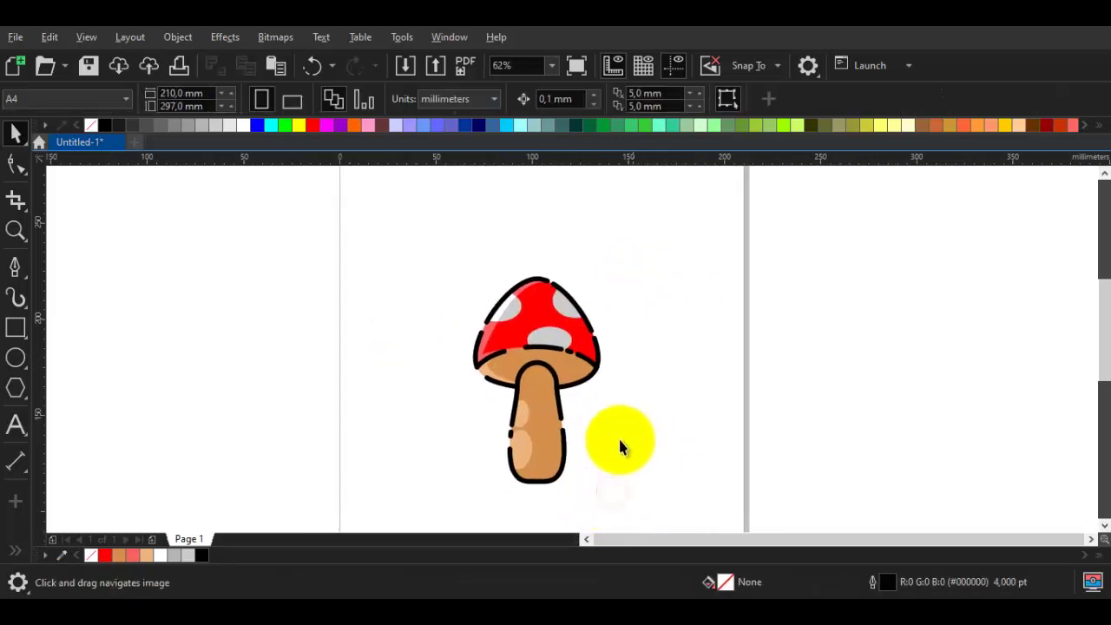